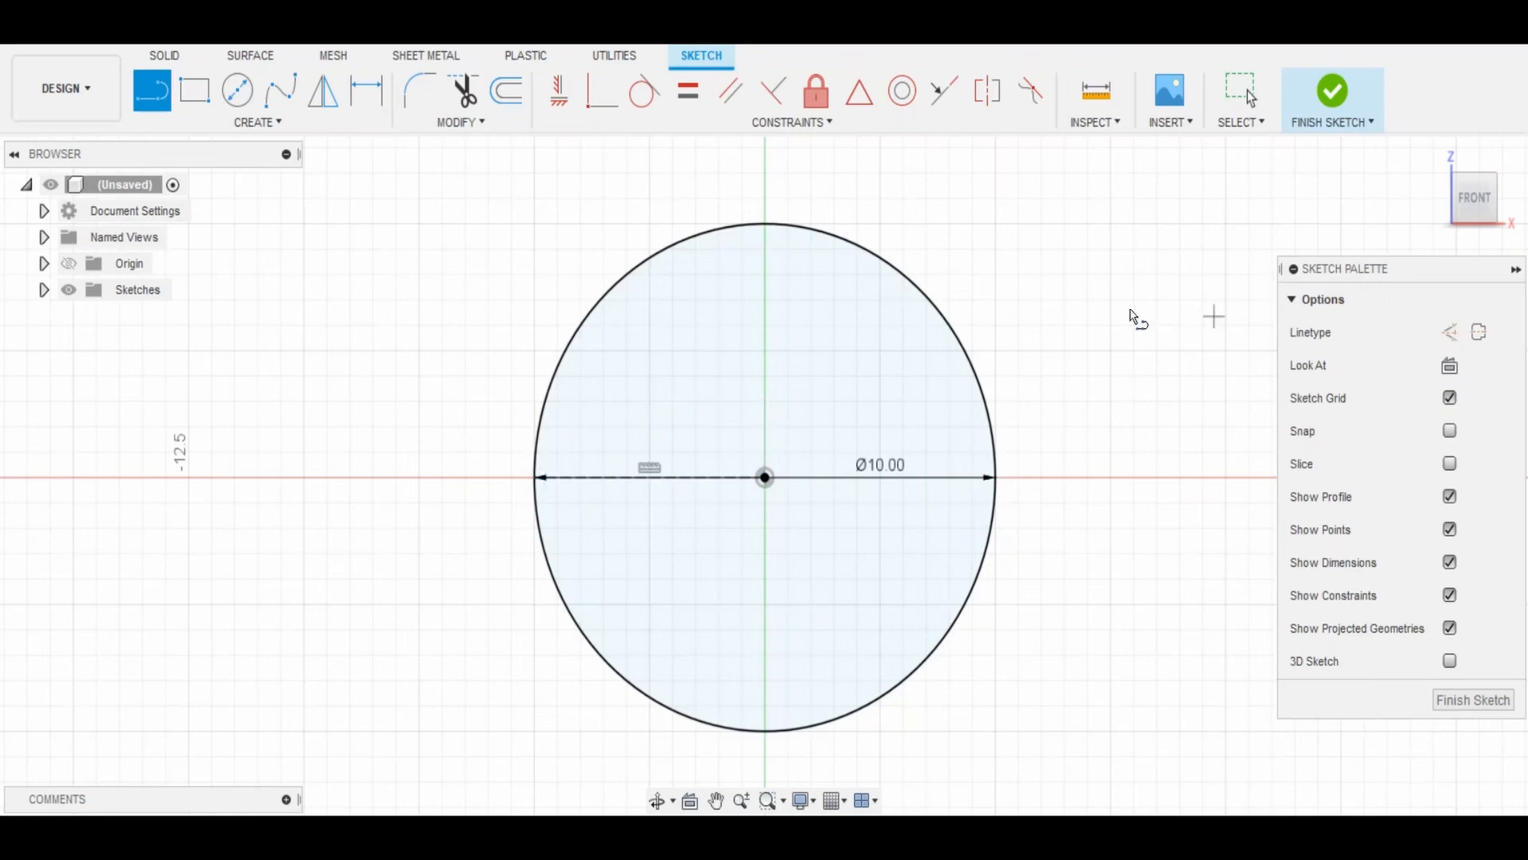
Draw an 8.5 mm diameter circle centred on the horizontal construction line inside the 10 mm circle.
{"action": "type", "text": "c"}
{"action": "type", "text": "8.5"}
{"action": "key", "text": "Return"}
{"action": "key", "text": "Escape"}
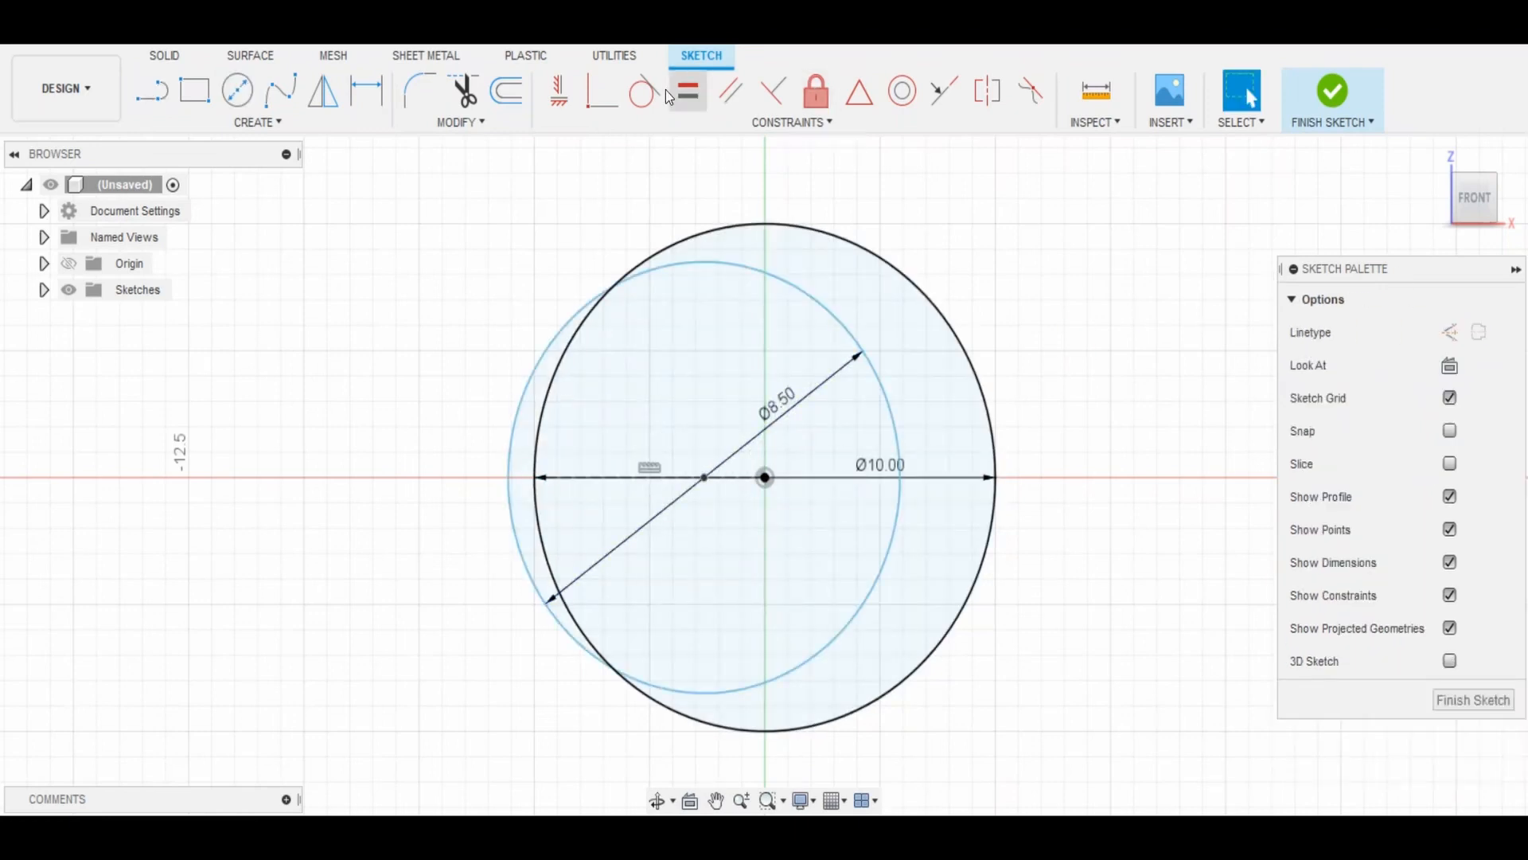
Make the 8.5 mm circle tangent to the 10 mm circle.
{"action": "left_click", "coordinate": [643, 91]}
{"action": "left_click", "coordinate": [676, 264]}
{"action": "left_click", "coordinate": [689, 240]}
{"action": "key", "text": "Escape"}
{"action": "scroll", "coordinate": [1040, 495], "scroll_direction": "down", "scroll_amount": 2}
{"action": "scroll", "coordinate": [908, 561], "scroll_direction": "down", "scroll_amount": 1}
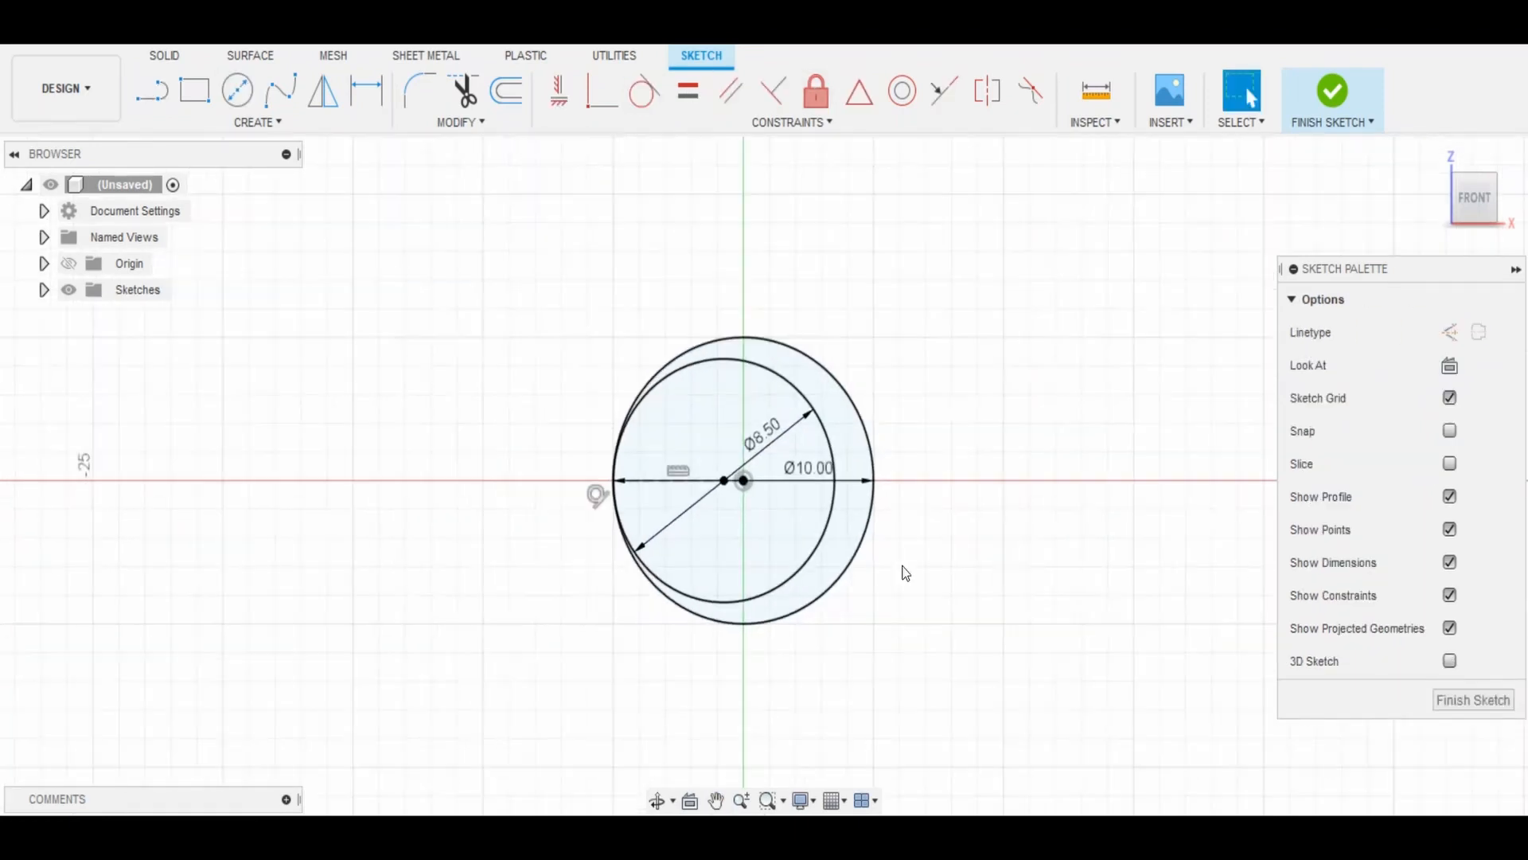
{"action": "scroll", "coordinate": [907, 561], "scroll_direction": "up", "scroll_amount": 2}
{"action": "left_click", "coordinate": [257, 122]}
{"action": "left_click", "coordinate": [183, 363]}
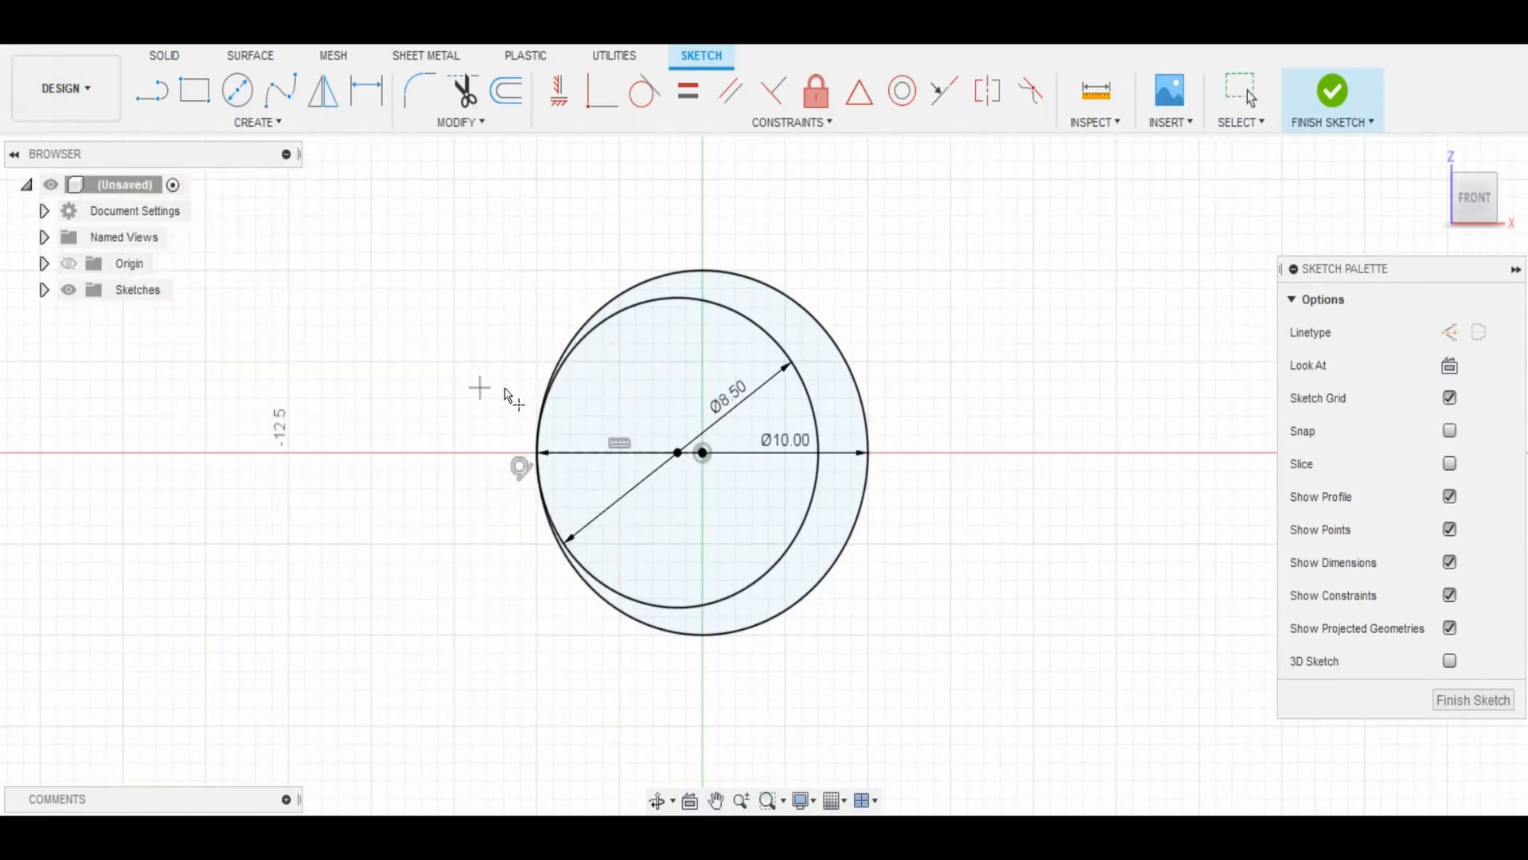
{"action": "key", "text": "Escape"}
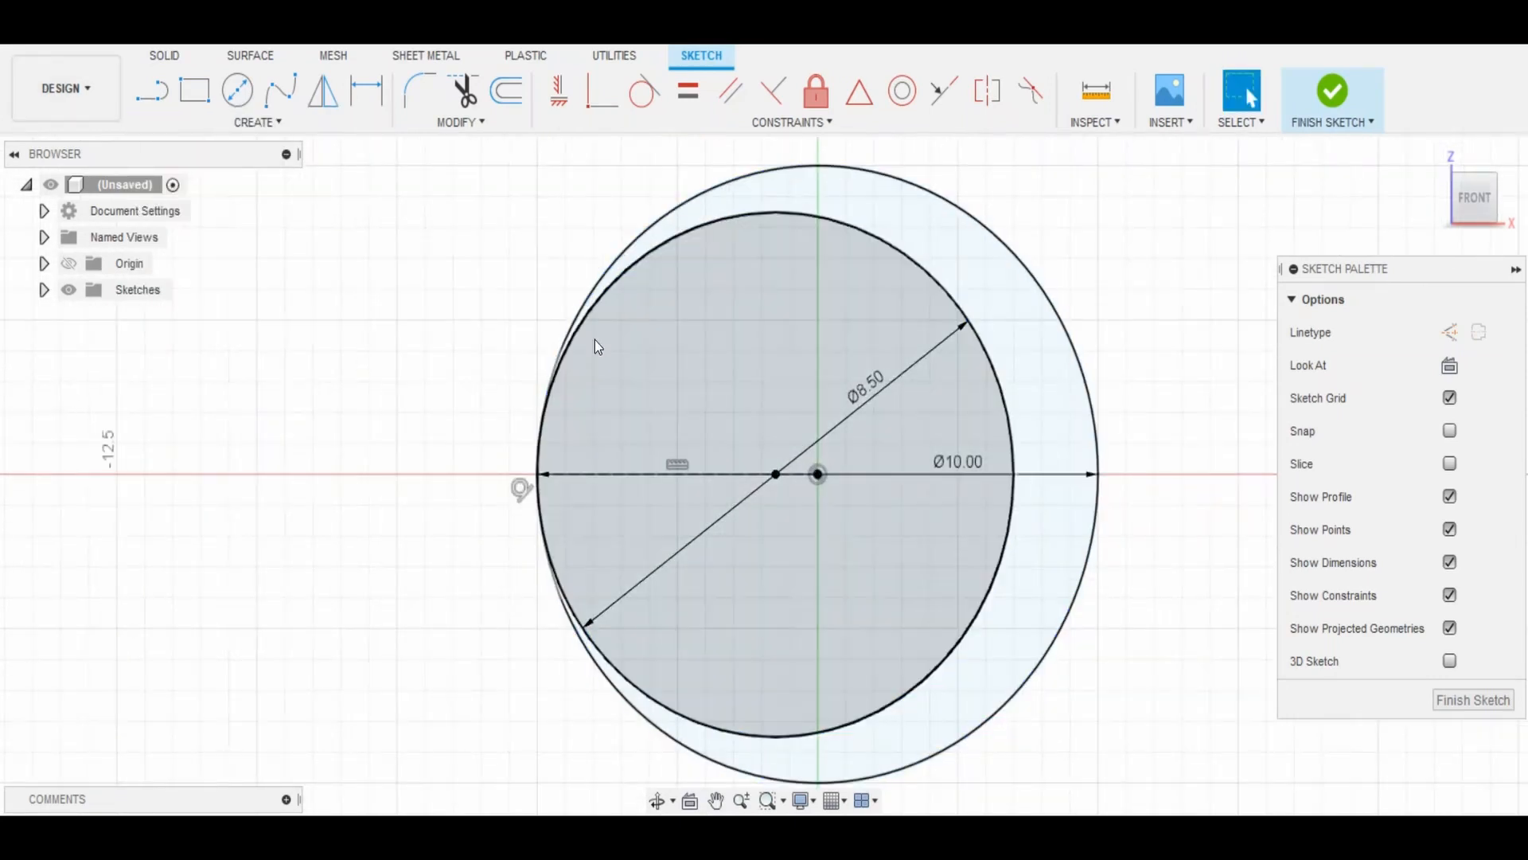
Try a 9 mm diameter for the inner circle and undo the change.
{"action": "scroll", "coordinate": [594, 341], "scroll_direction": "up", "scroll_amount": 2}
{"action": "double_click", "coordinate": [880, 390]}
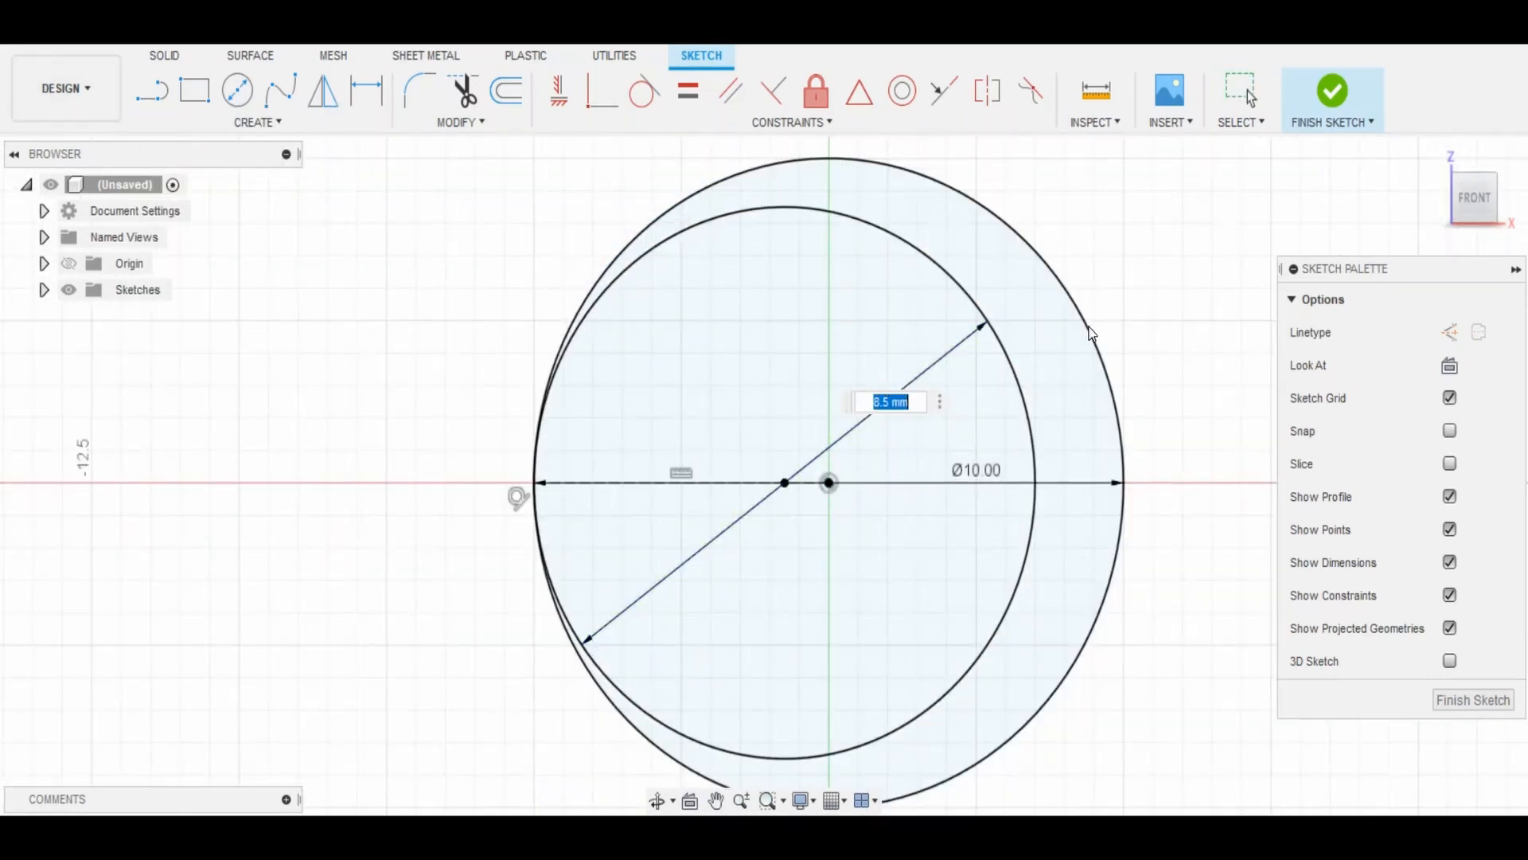
{"action": "type", "text": "8"}
{"action": "key", "text": "BackSpace"}
{"action": "type", "text": "9"}
{"action": "key", "text": "Return"}
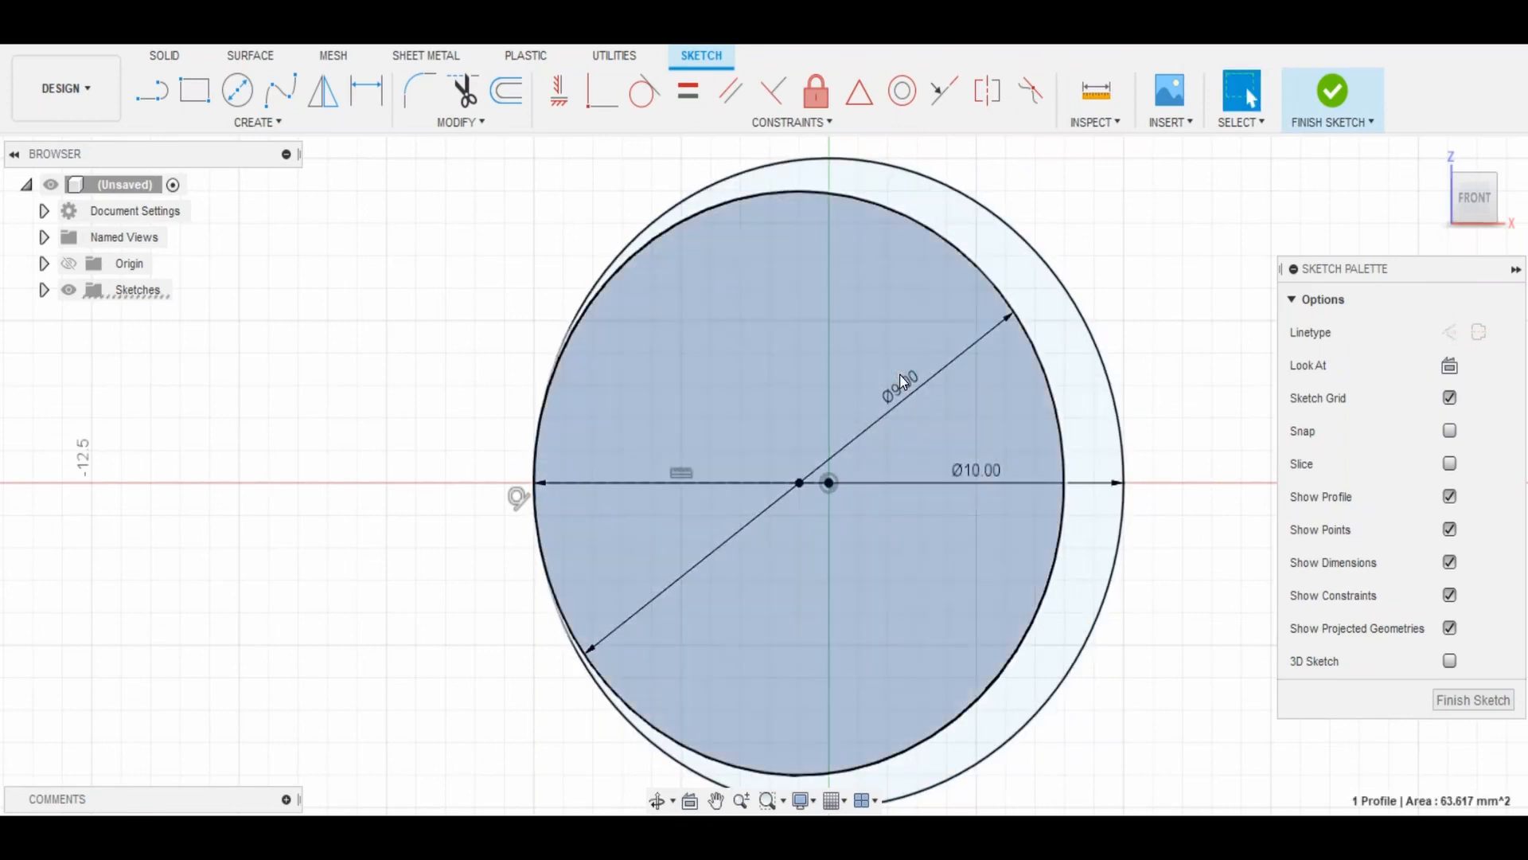
{"action": "key", "text": "ctrl+z"}
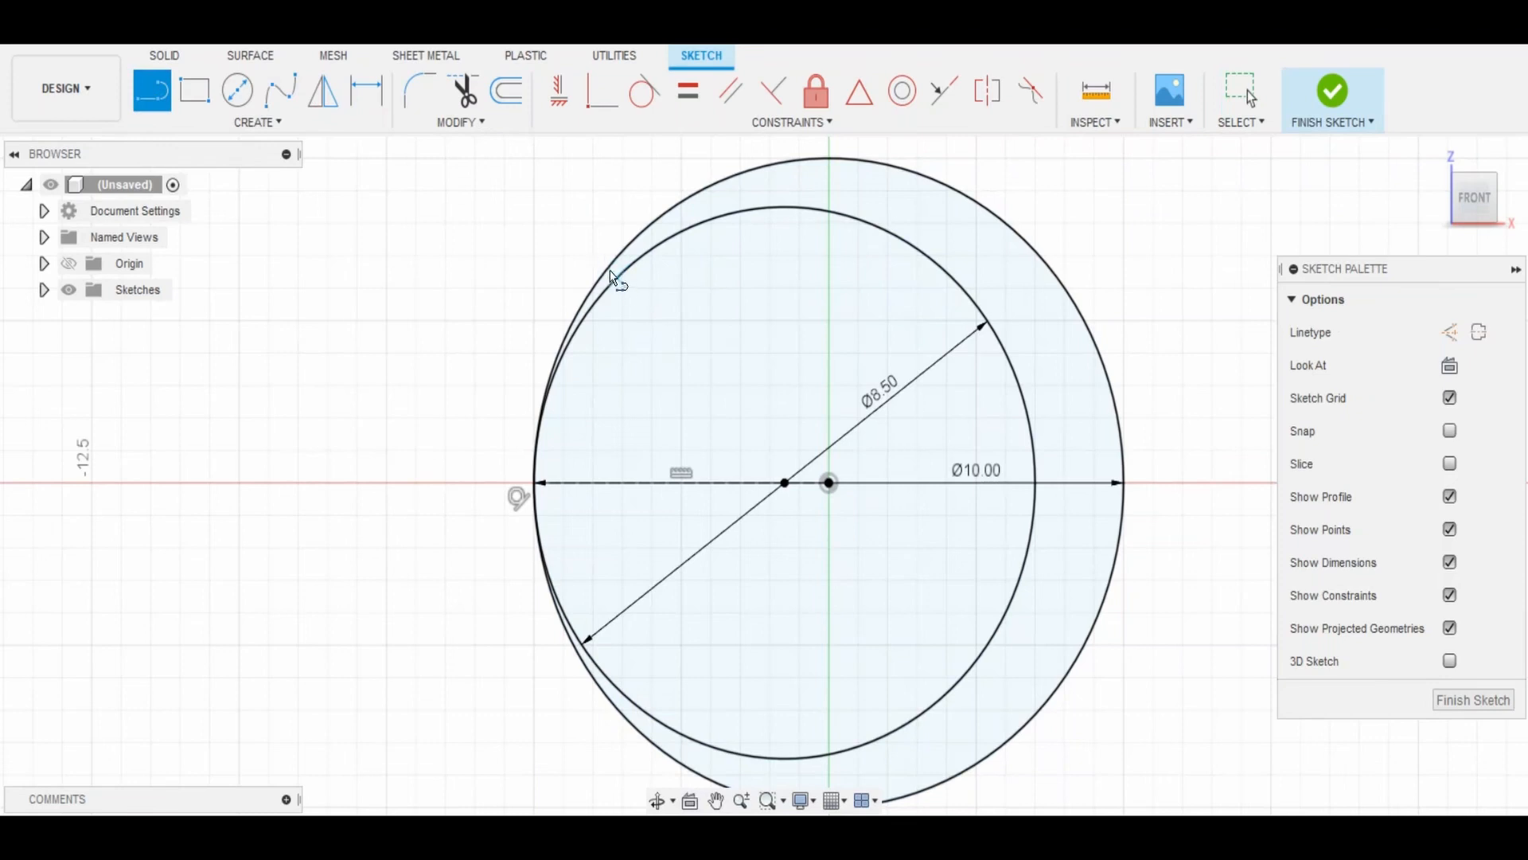
Draw a centre-point arc centred on the point where the two circles touch, crossing both circles.
{"action": "left_click", "coordinate": [237, 90]}
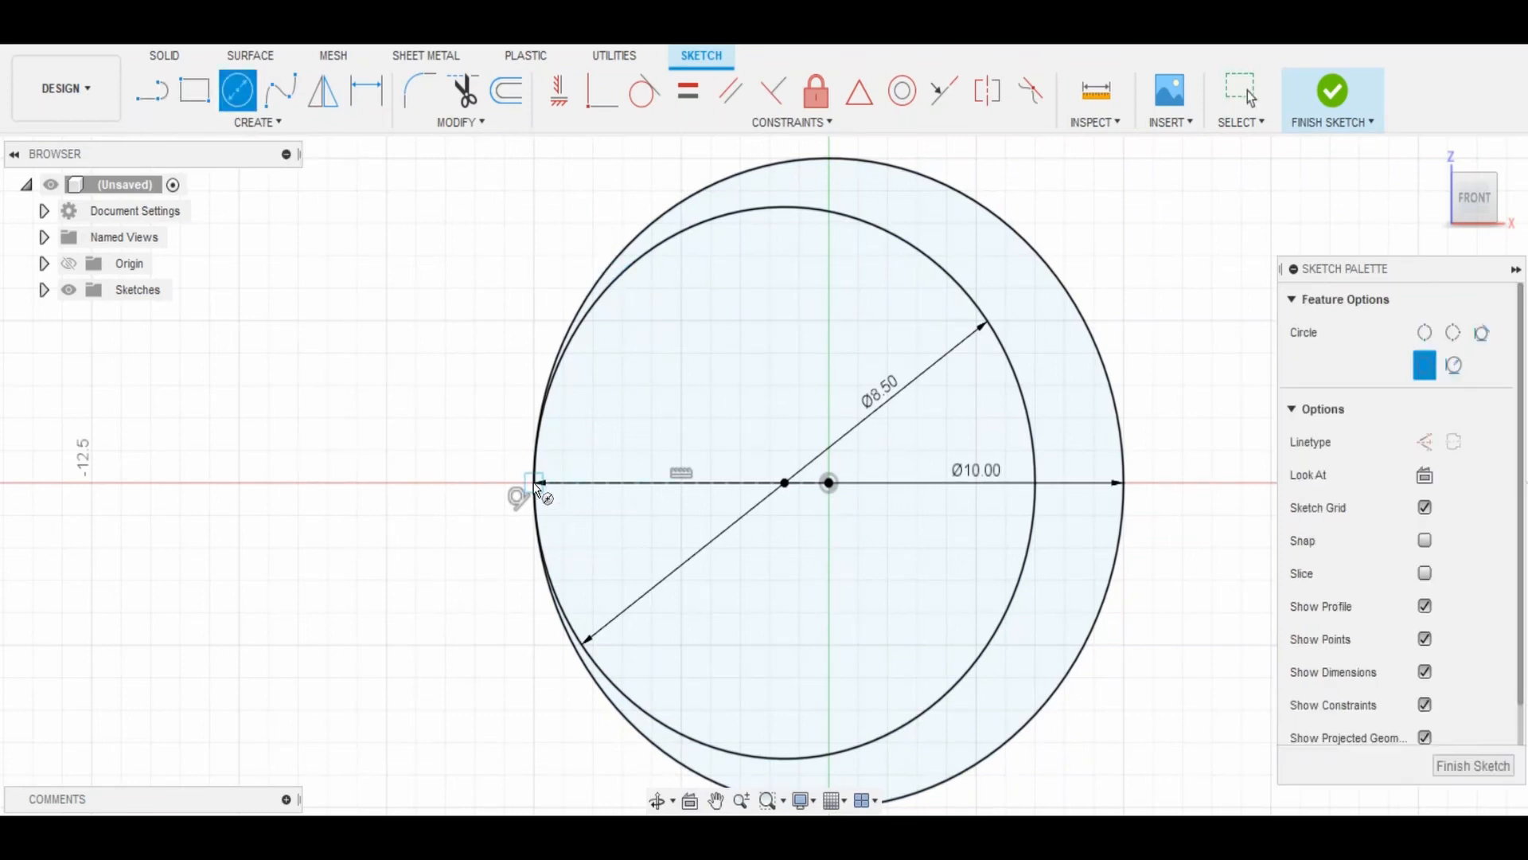
{"action": "left_click", "coordinate": [227, 122]}
{"action": "mouse_move", "coordinate": [232, 326]}
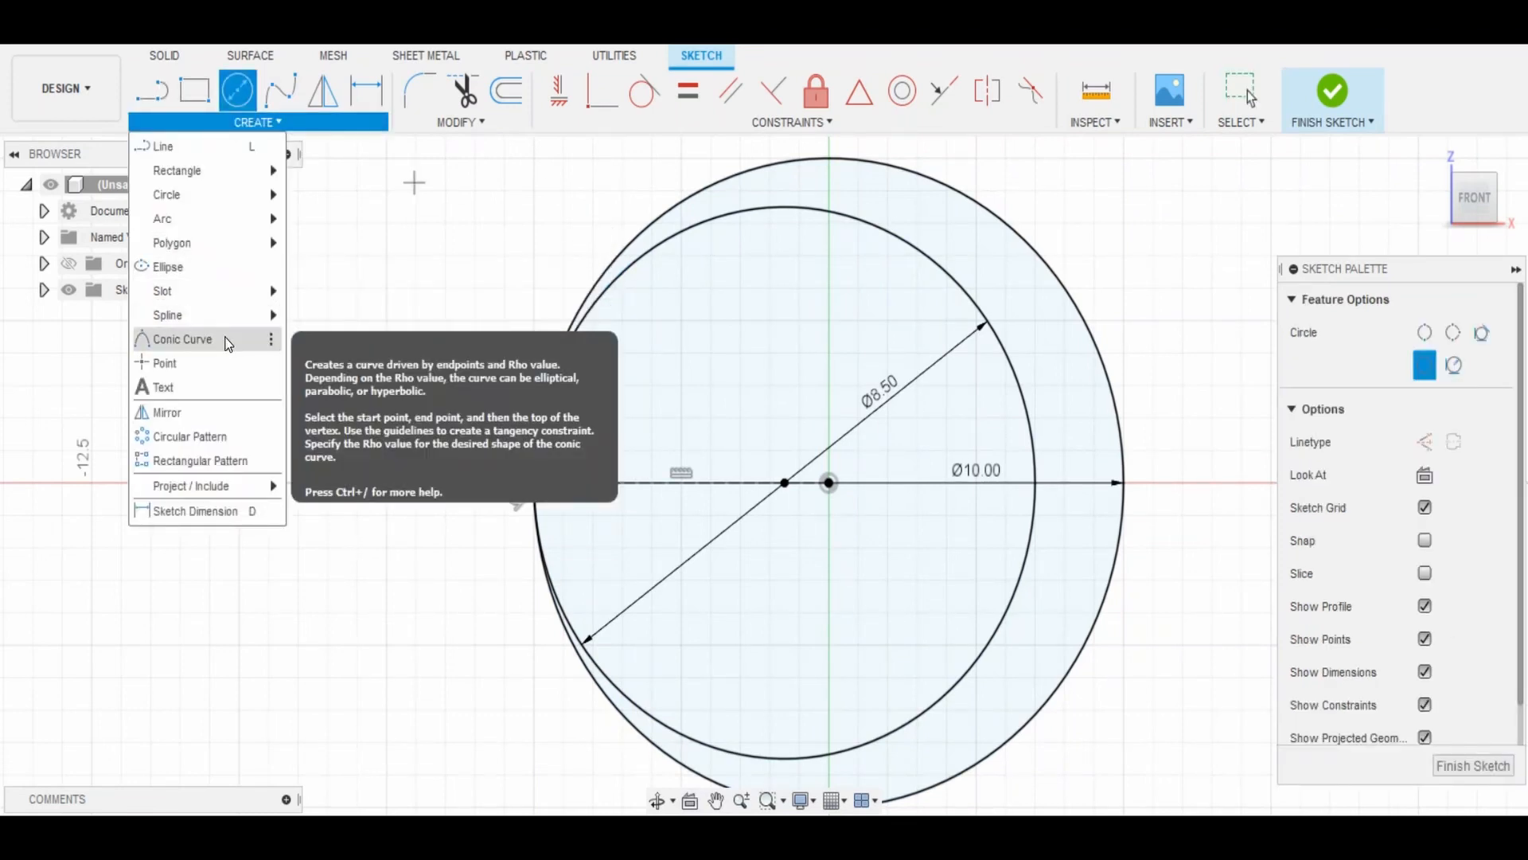
{"action": "mouse_move", "coordinate": [239, 218]}
{"action": "left_click", "coordinate": [330, 218]}
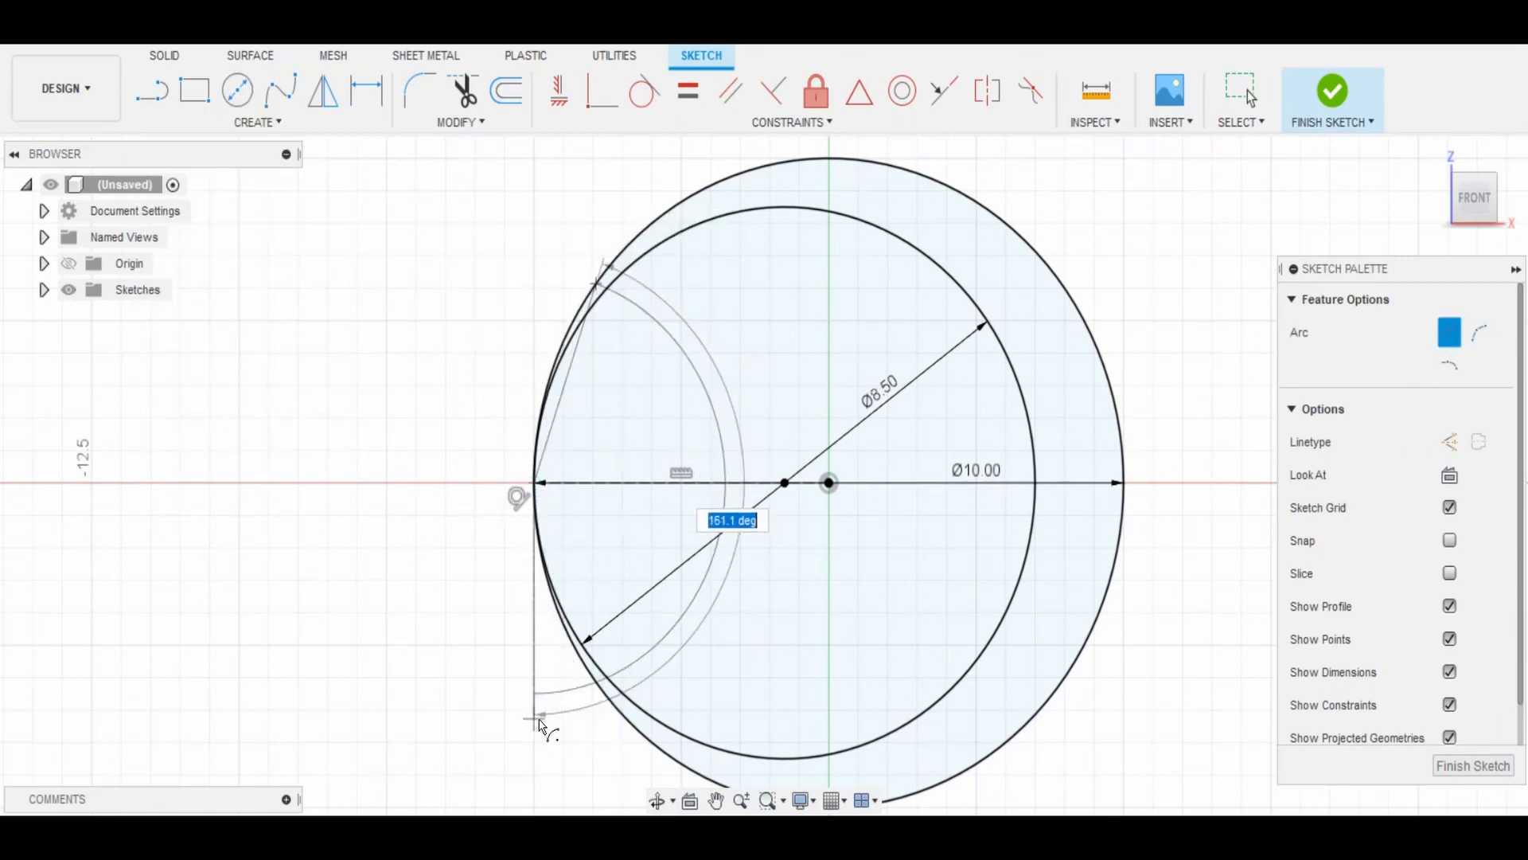
{"action": "key", "text": "Escape"}
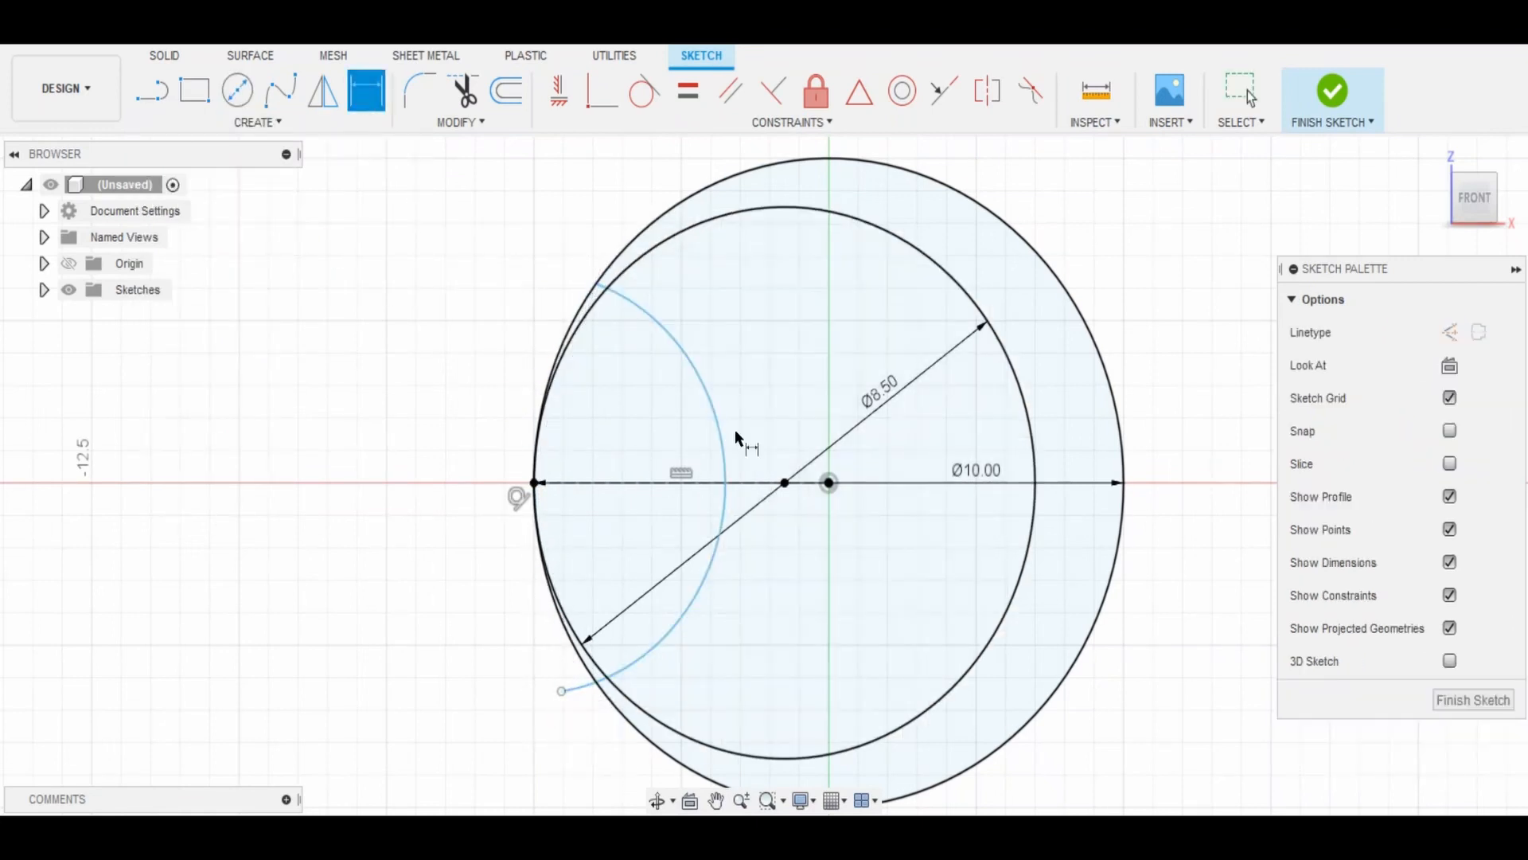
Dimension the arc's radius at 3.25 mm.
{"action": "left_click", "coordinate": [725, 430]}
{"action": "left_click", "coordinate": [543, 302]}
{"action": "type", "text": "3.25"}
{"action": "key", "text": "Return"}
{"action": "scroll", "coordinate": [709, 307], "scroll_direction": "down", "scroll_amount": 3}
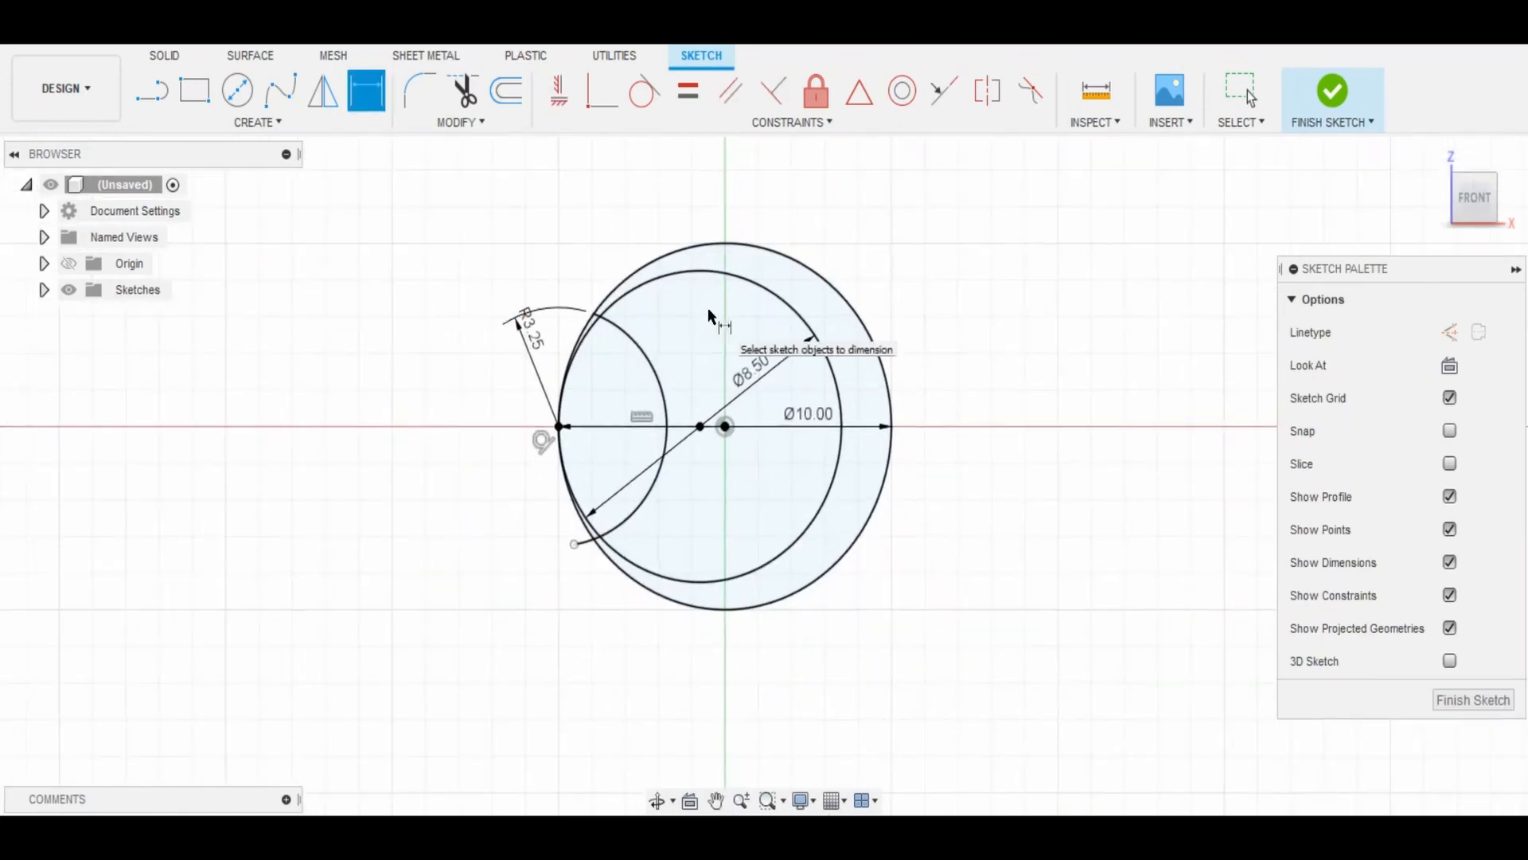
{"action": "key", "text": "Escape"}
{"action": "left_click", "coordinate": [784, 278]}
{"action": "left_click", "coordinate": [1101, 249]}
{"action": "scroll", "coordinate": [636, 314], "scroll_direction": "up", "scroll_amount": 1}
{"action": "mouse_move", "coordinate": [637, 313]}
{"action": "middle_mouse_down"}
{"action": "mouse_move", "coordinate": [648, 334]}
{"action": "mouse_move", "coordinate": [606, 312]}
{"action": "middle_mouse_up"}
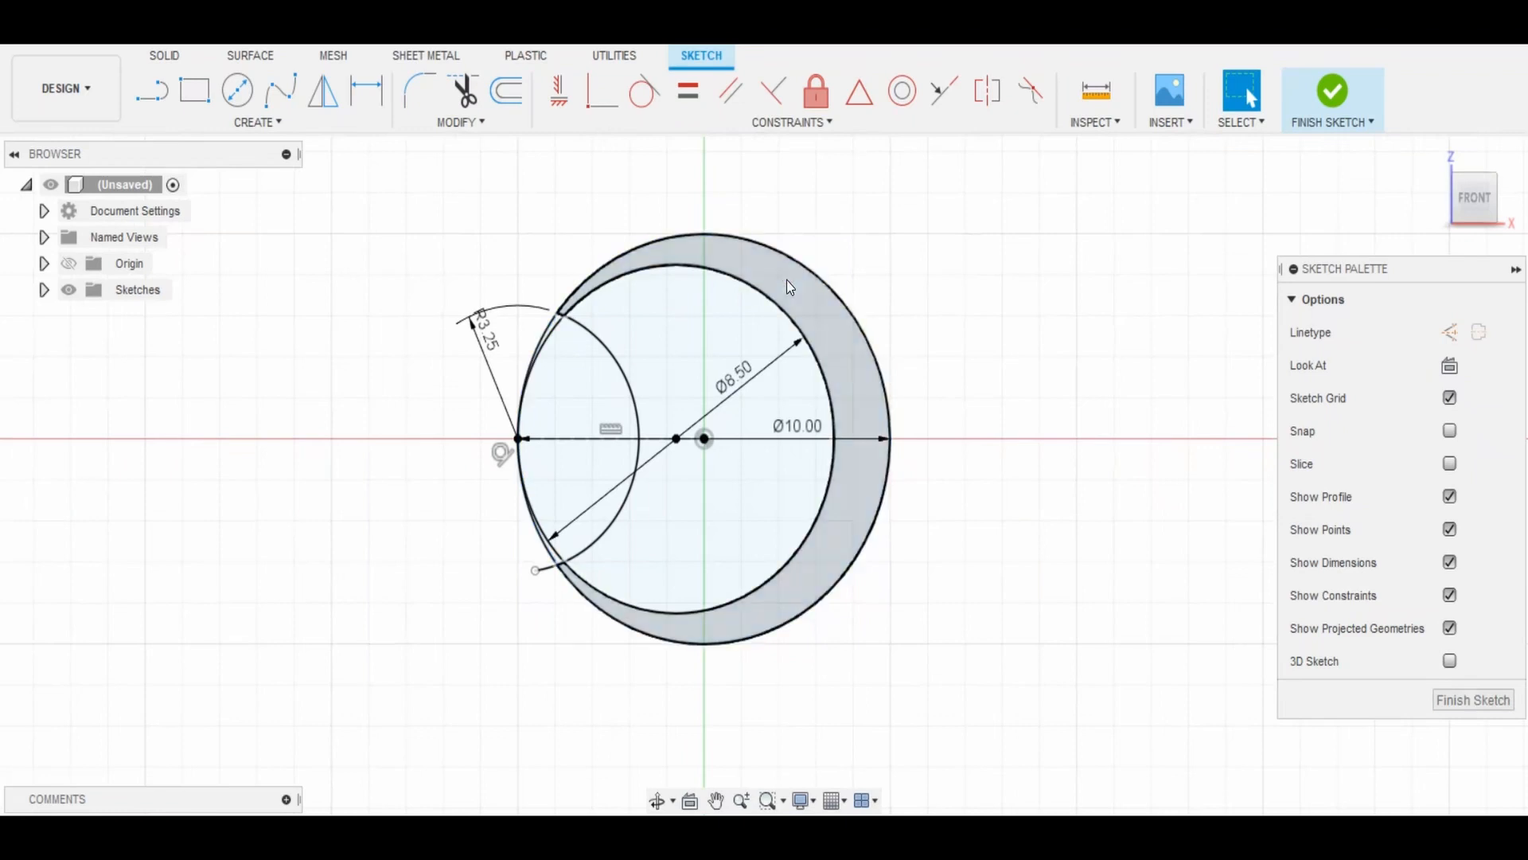
{"action": "left_click", "coordinate": [846, 310]}
{"action": "left_click", "coordinate": [924, 229]}
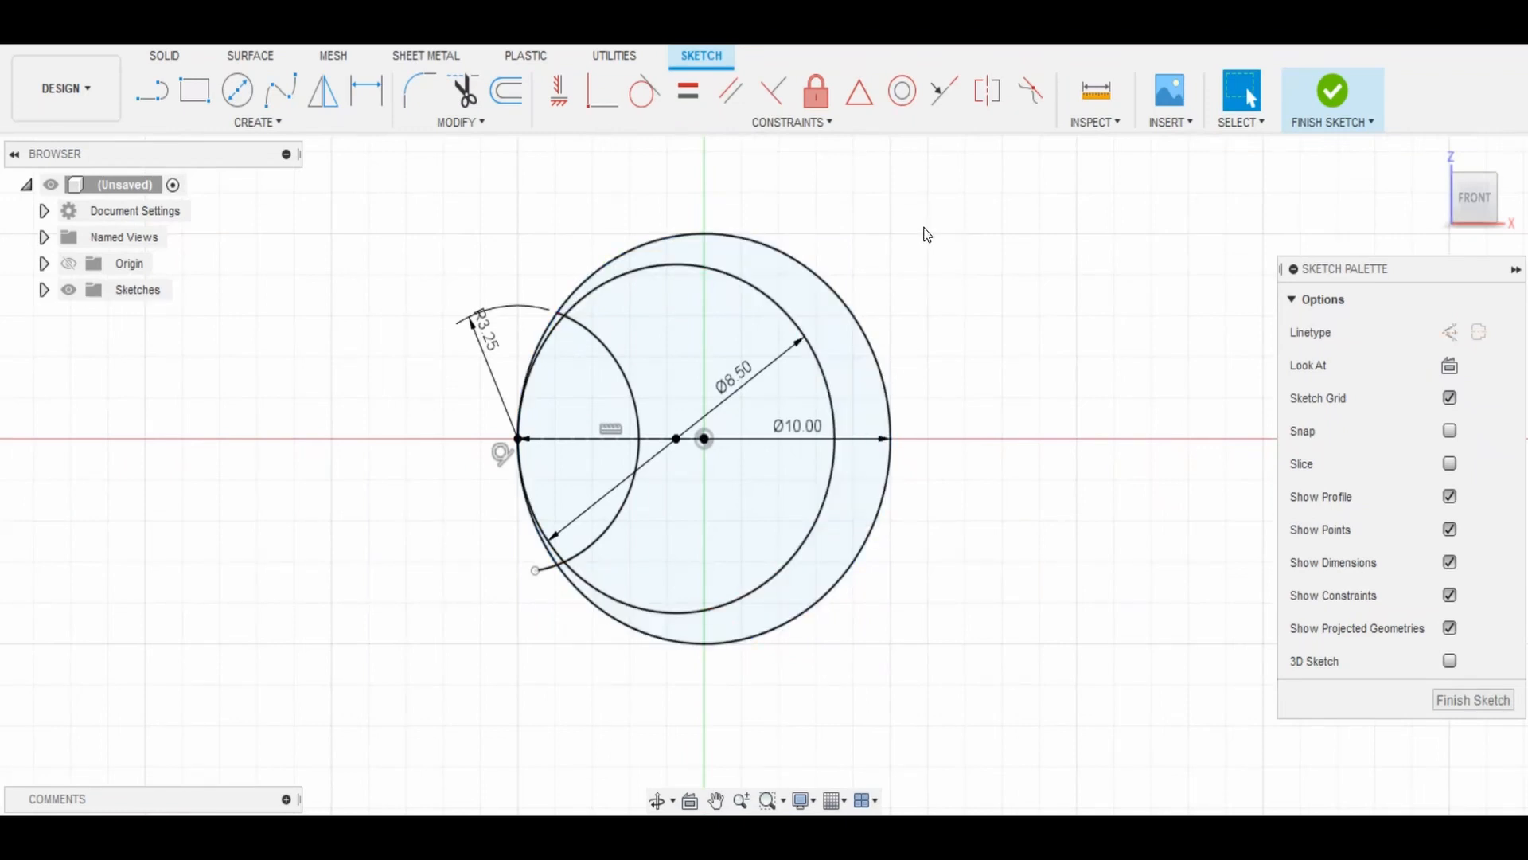
Finish the sketch and set up a symmetric extrusion of the crescent profile with a distance of 1 mm.
{"action": "left_click", "coordinate": [1469, 702]}
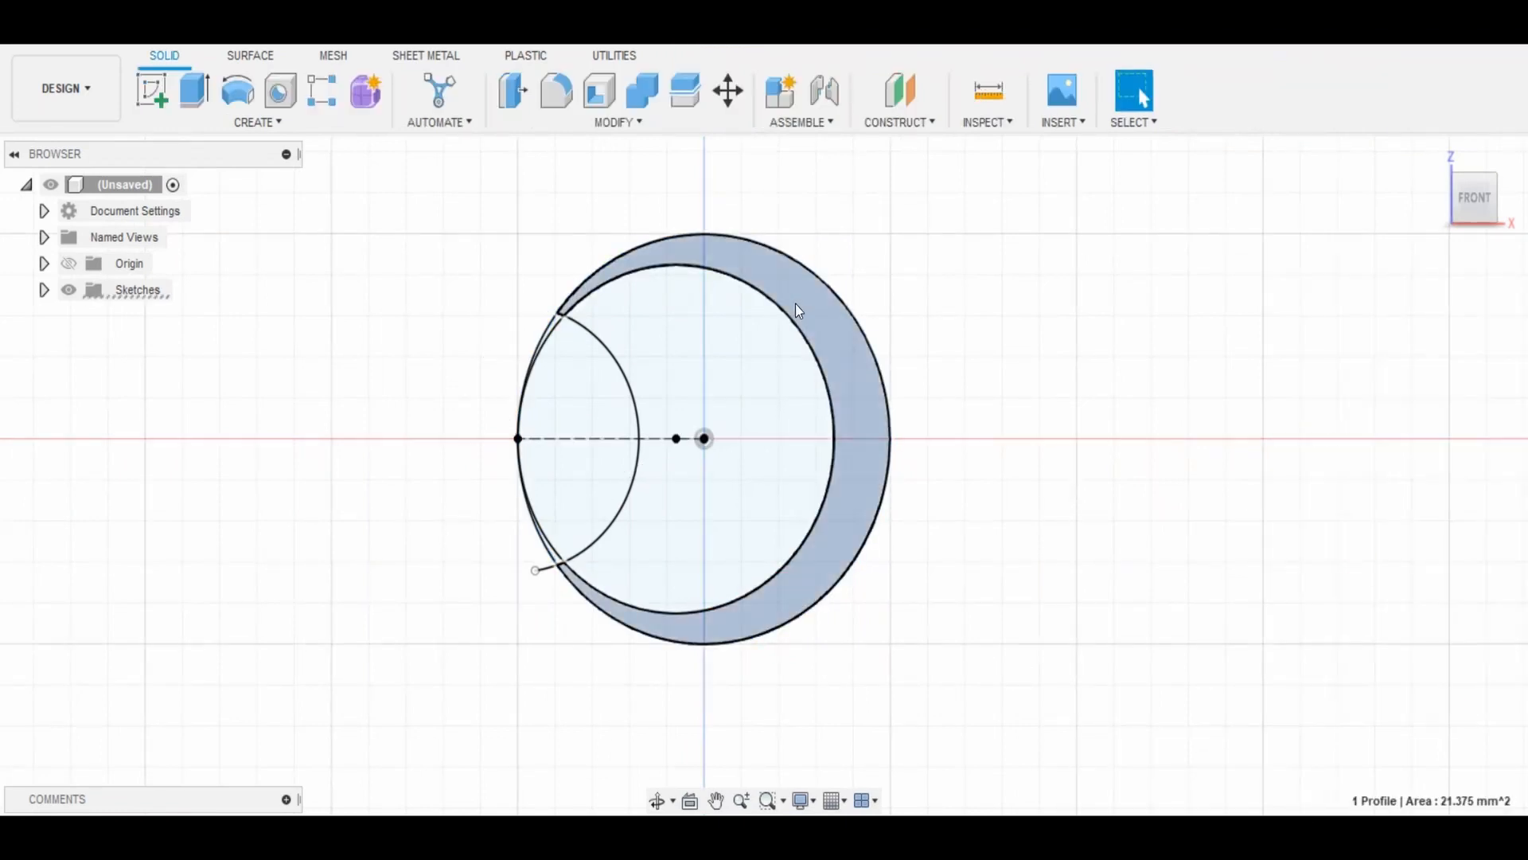
{"action": "mouse_move", "coordinate": [795, 303]}
{"action": "middle_mouse_down", "text": "shift"}
{"action": "mouse_move", "coordinate": [1021, 536]}
{"action": "mouse_move", "coordinate": [988, 548]}
{"action": "middle_mouse_up", "text": "shift"}
{"action": "left_click", "coordinate": [1488, 204]}
{"action": "middle_click_drag", "start_coordinate": [828, 334], "coordinate": [1011, 443], "text": "shift"}
{"action": "key", "text": "e"}
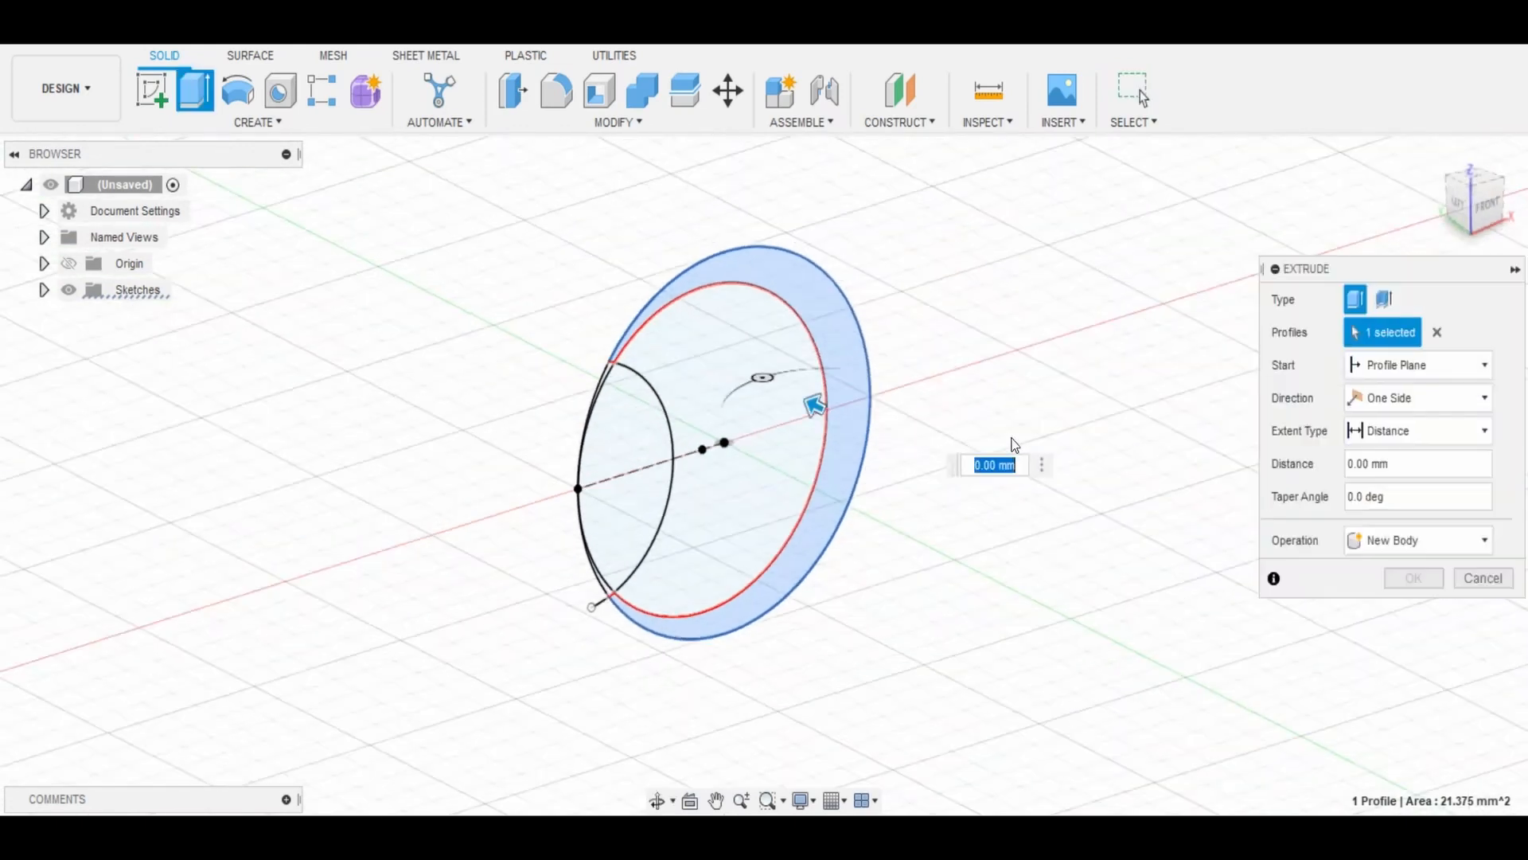
{"action": "left_click", "coordinate": [1394, 395]}
{"action": "left_click", "coordinate": [1424, 475]}
{"action": "type", "text": "10"}
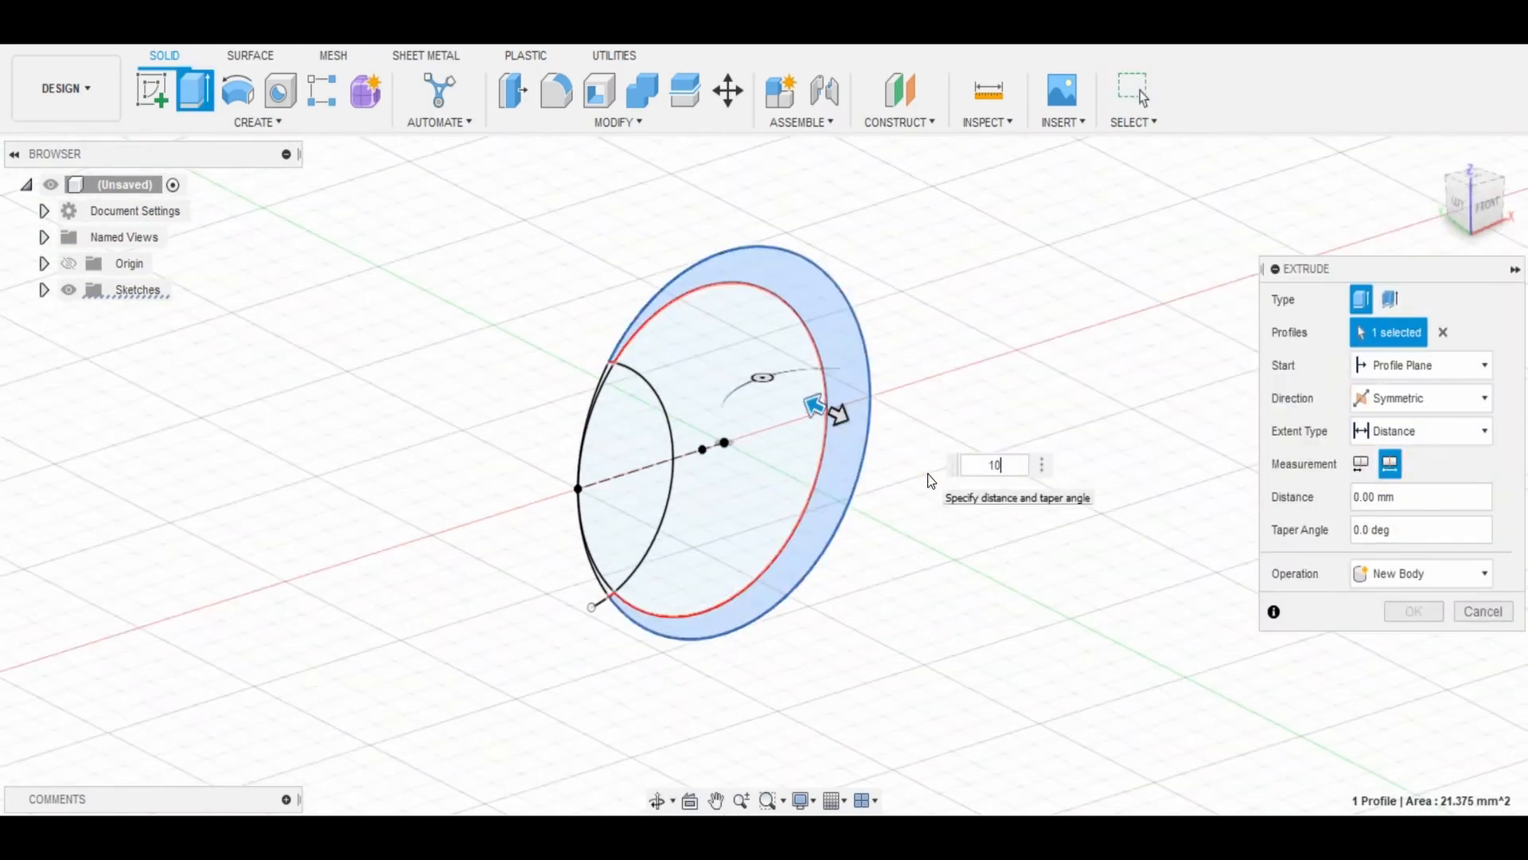
{"action": "key", "text": "BackSpace"}
{"action": "key", "text": "BackSpace"}
{"action": "type", "text": "2"}
{"action": "key", "text": "BackSpace"}
{"action": "type", "text": "1"}
Try taper angles of 5, 20, -20 and -5 degrees on the crescent extrusion.
{"action": "middle_click_drag", "start_coordinate": [895, 566], "coordinate": [927, 593], "text": "shift"}
{"action": "type", "text": "5"}
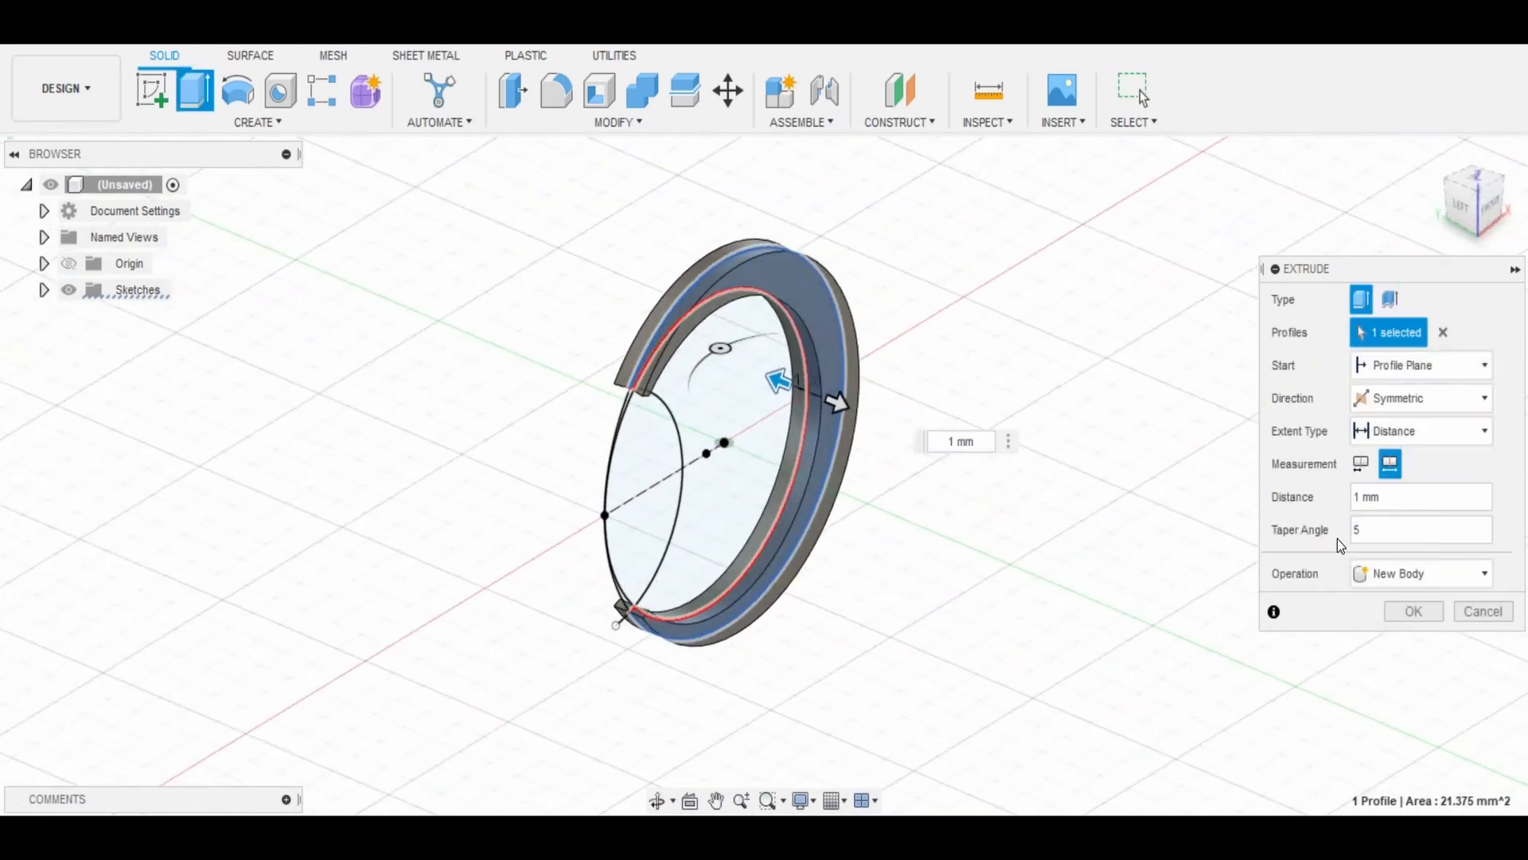
{"action": "key", "text": "BackSpace"}
{"action": "type", "text": "120"}
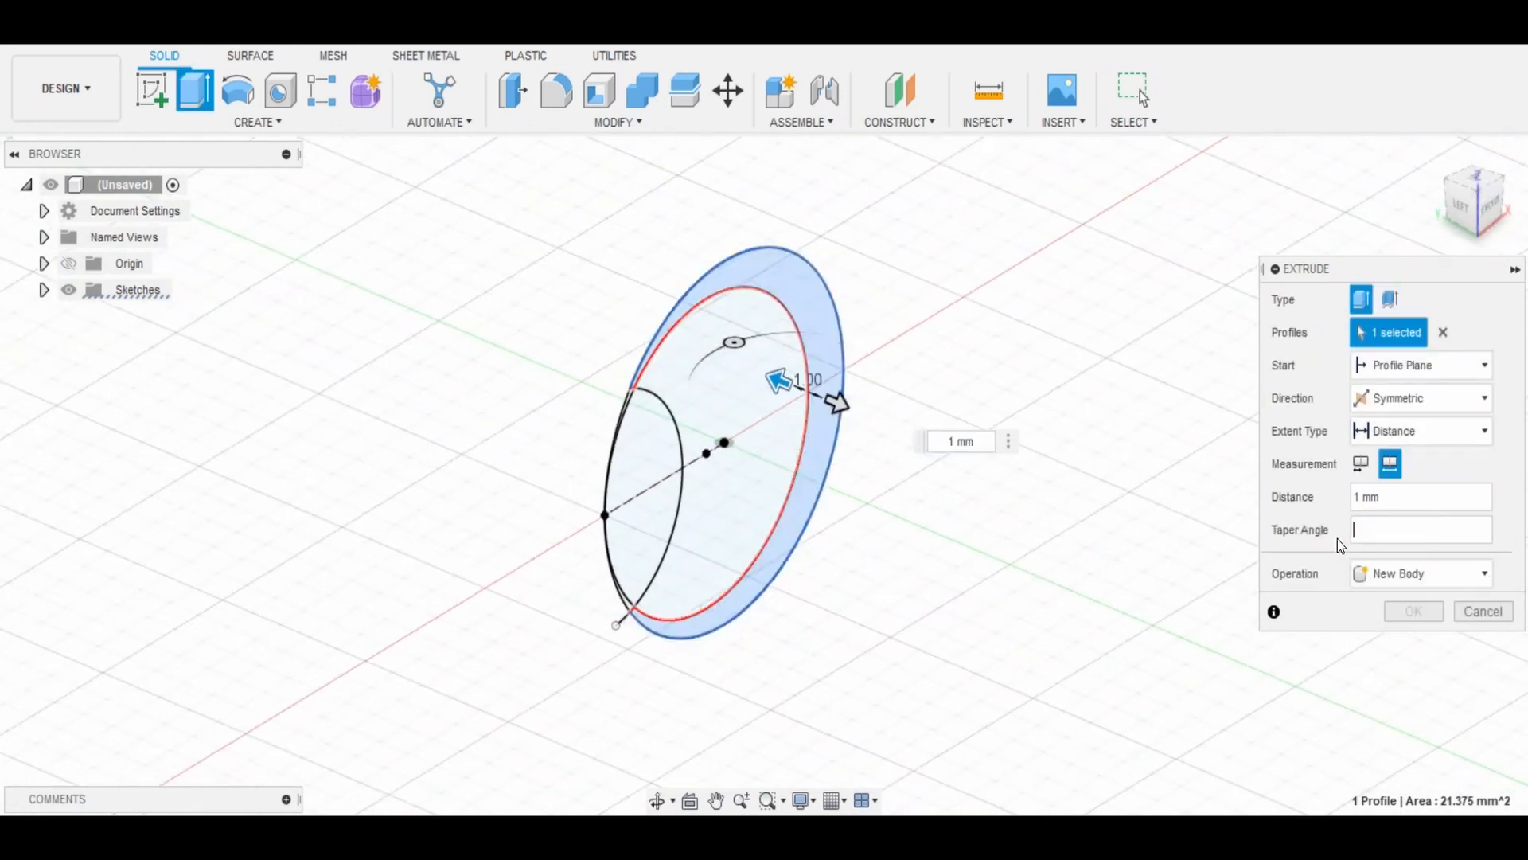
{"action": "type", "text": "20"}
{"action": "middle_click_drag", "start_coordinate": [1087, 558], "coordinate": [1102, 617], "text": "shift"}
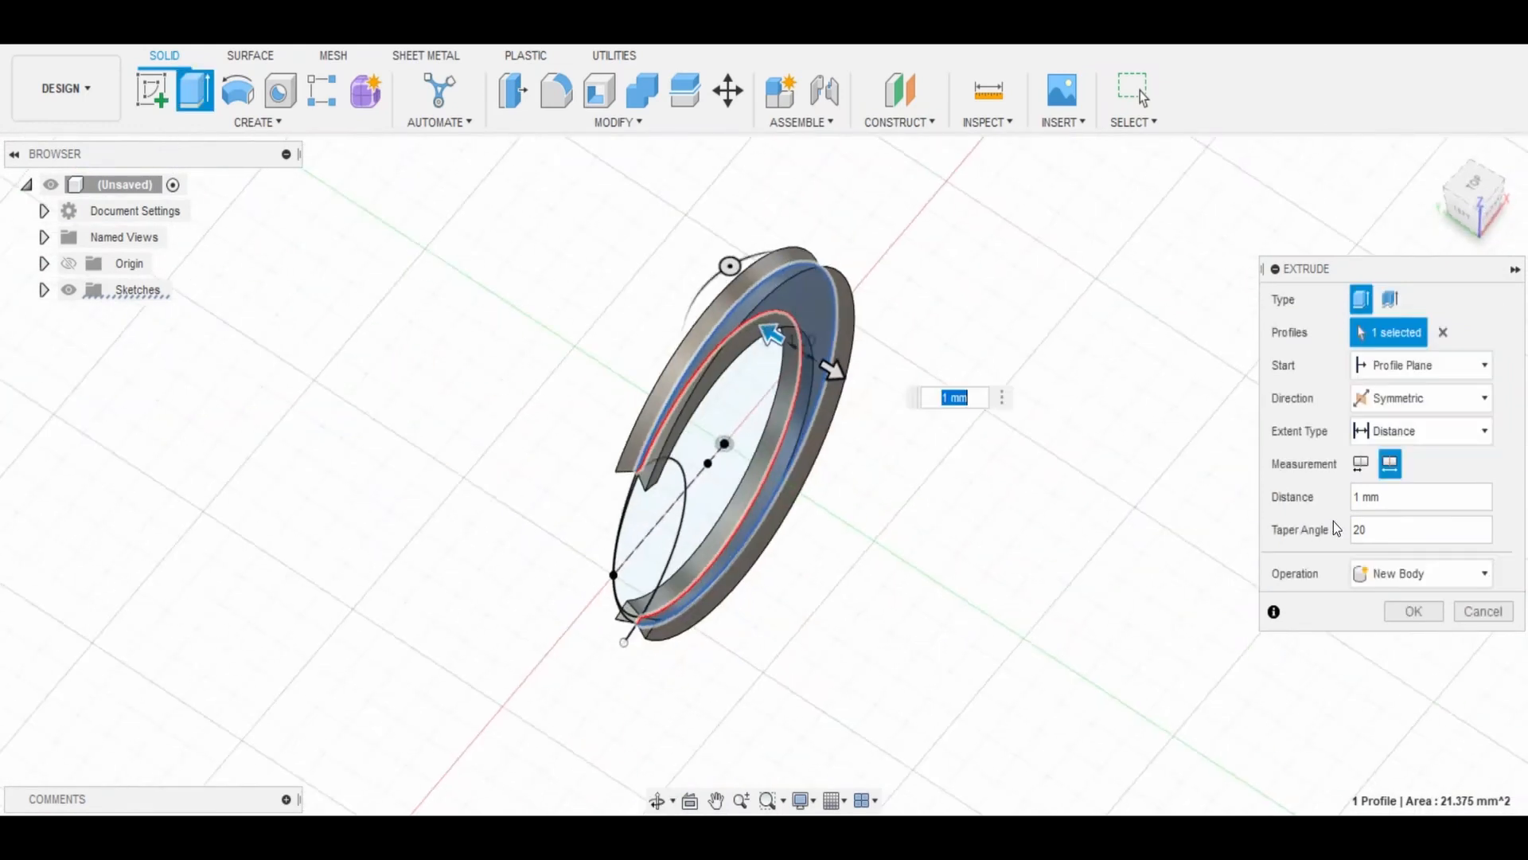
{"action": "type", "text": "-20"}
{"action": "mouse_move", "coordinate": [952, 508]}
{"action": "middle_mouse_down", "text": "shift"}
{"action": "mouse_move", "coordinate": [957, 431]}
{"action": "mouse_move", "coordinate": [893, 519]}
{"action": "mouse_move", "coordinate": [965, 513]}
{"action": "middle_mouse_up", "text": "shift"}
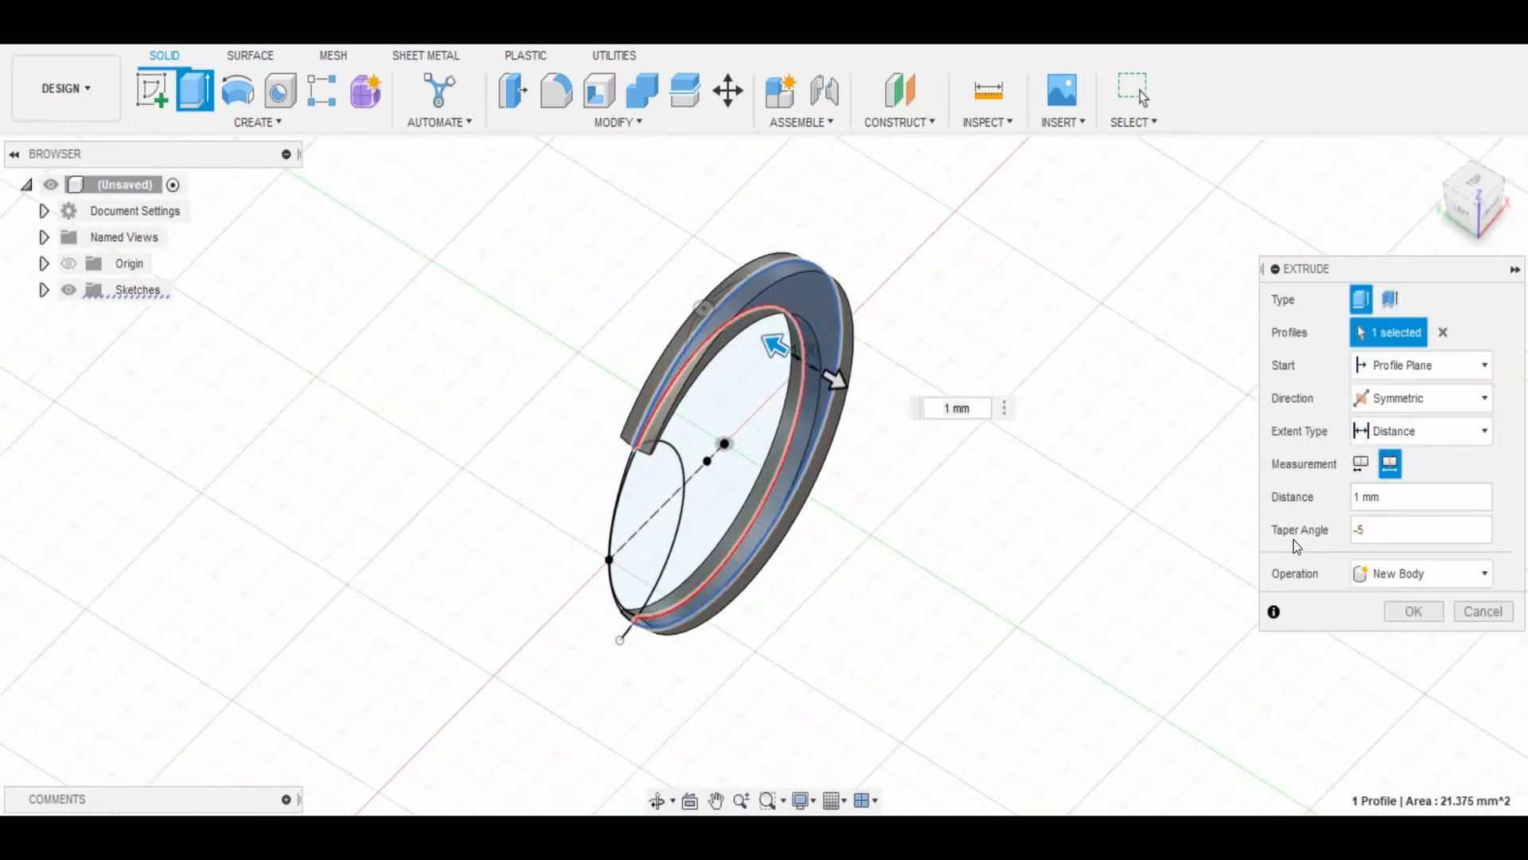
{"action": "middle_click_drag", "start_coordinate": [1135, 541], "coordinate": [956, 548], "text": "shift"}
Set the taper angle to 0 and complete the crescent extrusion as a new body.
{"action": "left_click", "coordinate": [1337, 530]}
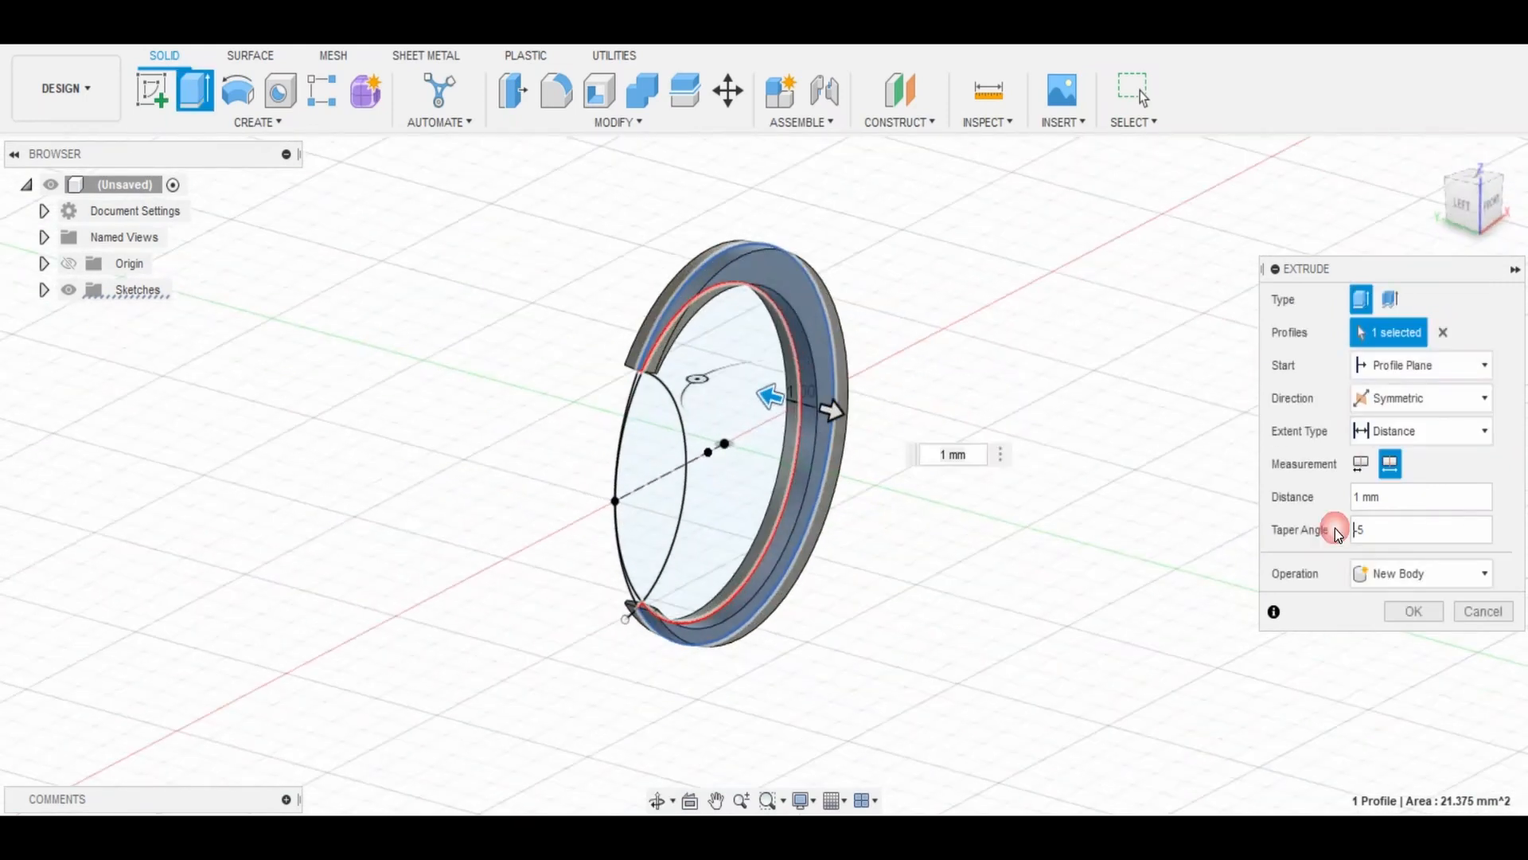
{"action": "middle_click_drag", "start_coordinate": [1107, 498], "coordinate": [1139, 480], "text": "shift"}
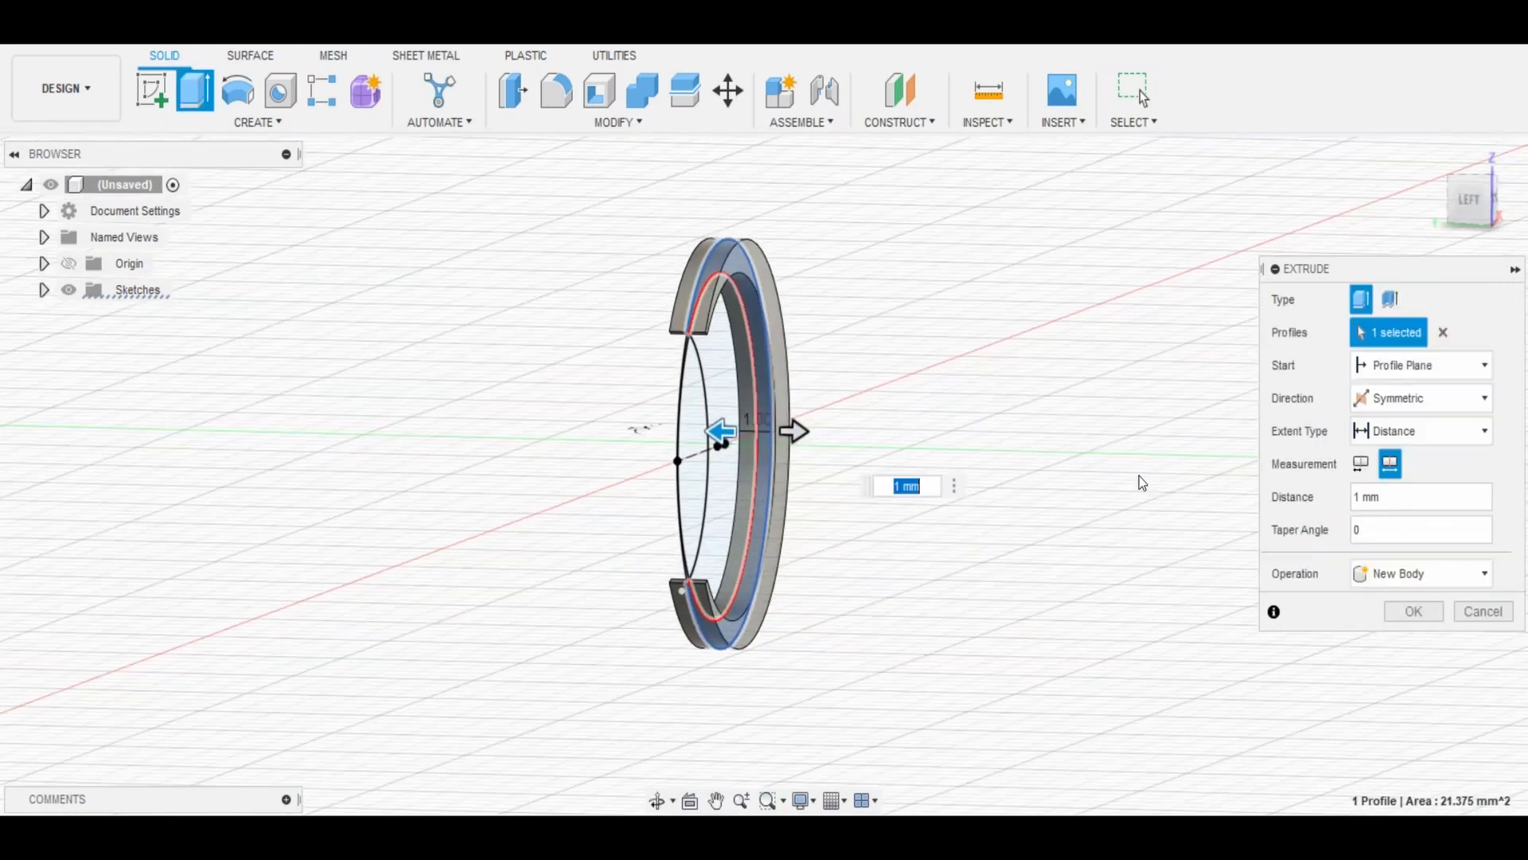
{"action": "left_click", "coordinate": [1476, 205]}
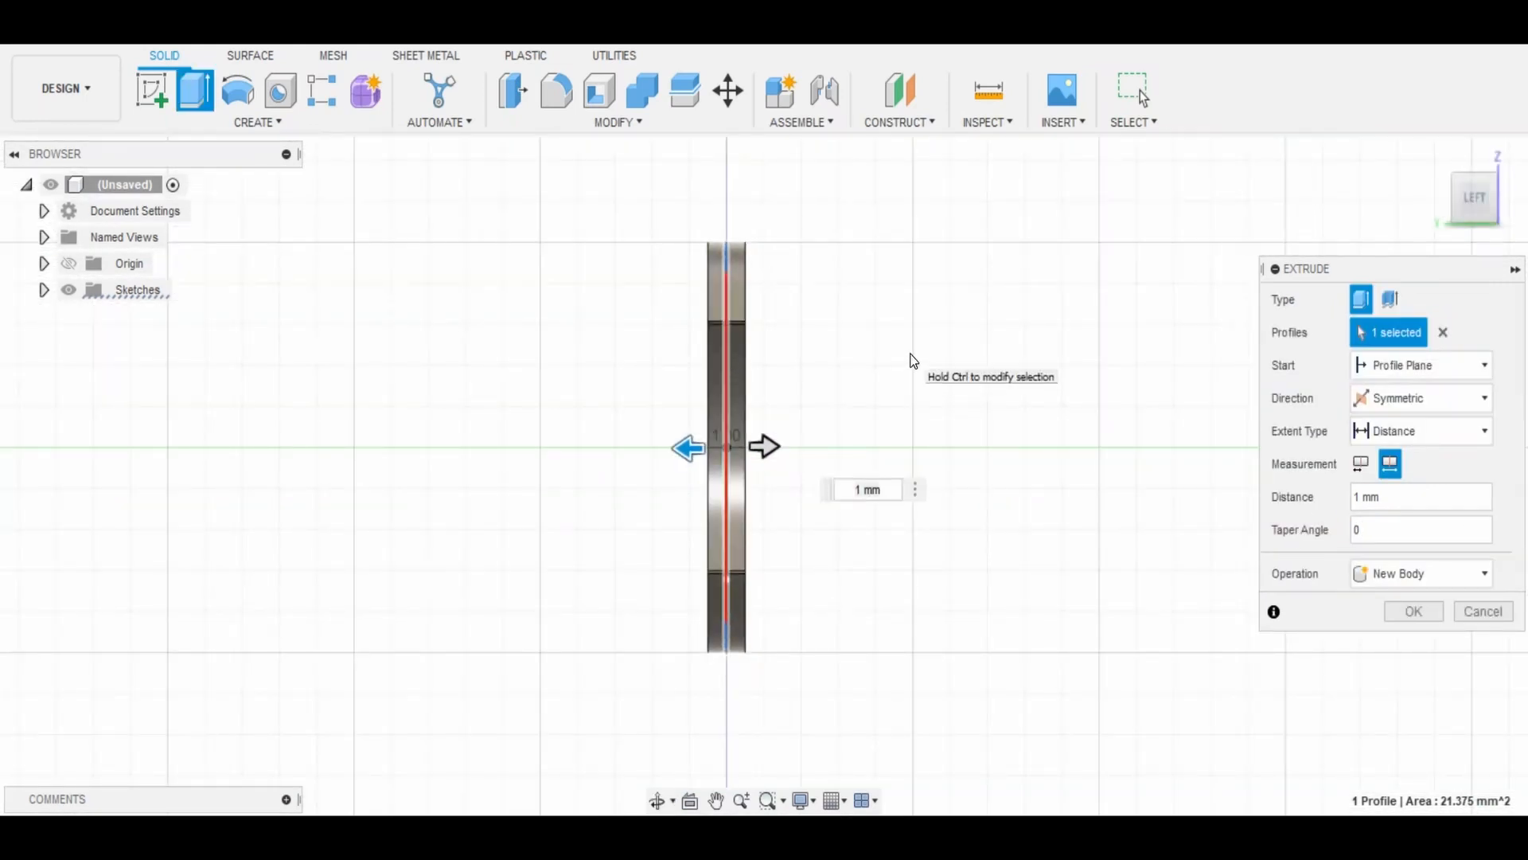
{"action": "middle_click_drag", "start_coordinate": [913, 361], "coordinate": [1017, 376], "text": "shift"}
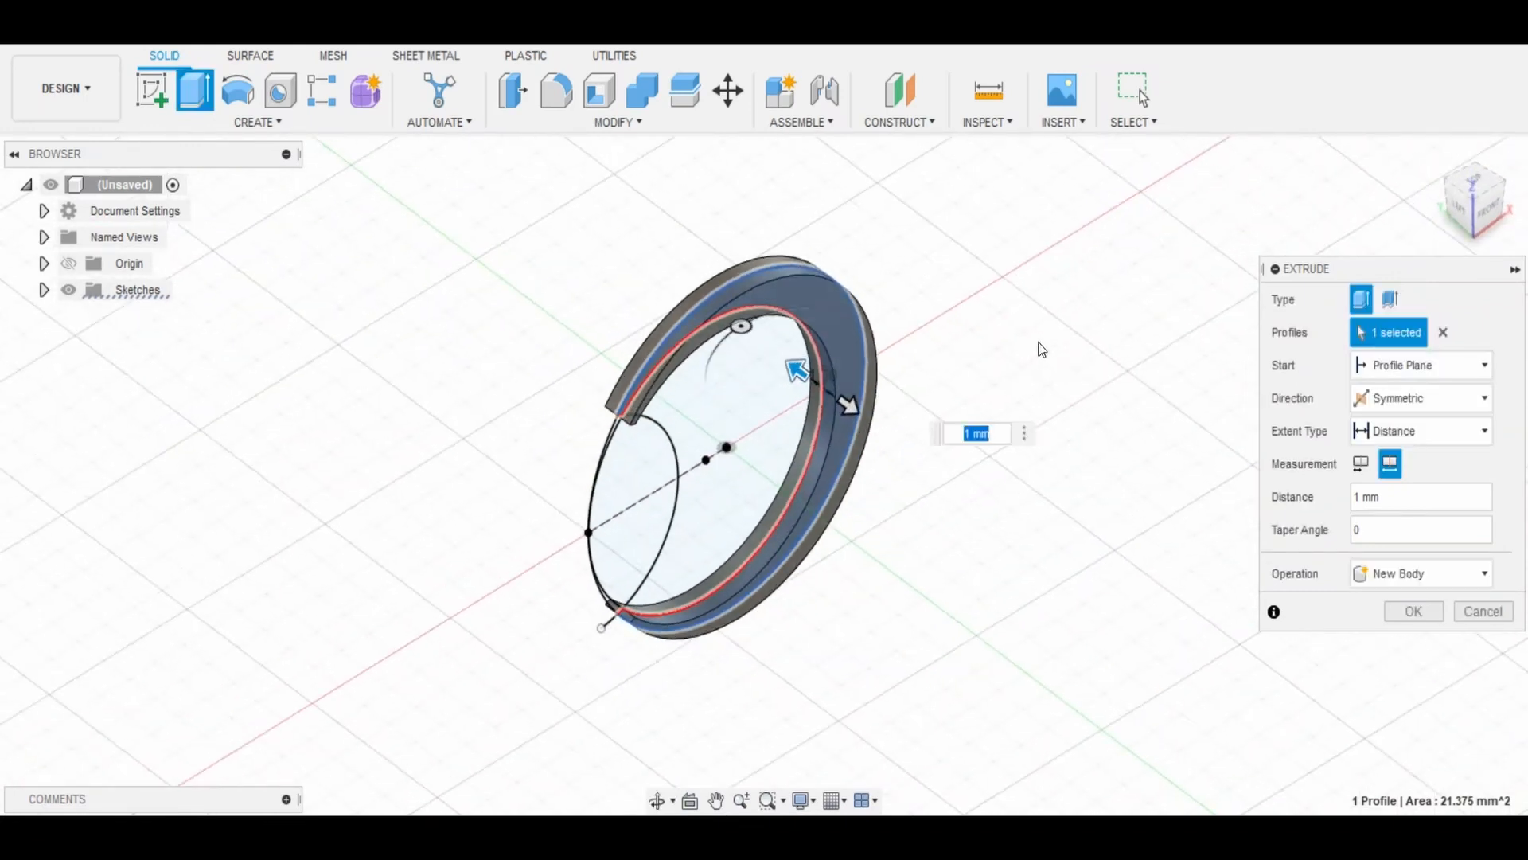
{"action": "left_click", "coordinate": [1414, 612]}
{"action": "middle_click_drag", "start_coordinate": [1421, 536], "coordinate": [1296, 539], "text": "shift"}
Sketch a construction line on the front plane between the projected points of the crescent's two tips.
{"action": "left_click", "coordinate": [899, 120]}
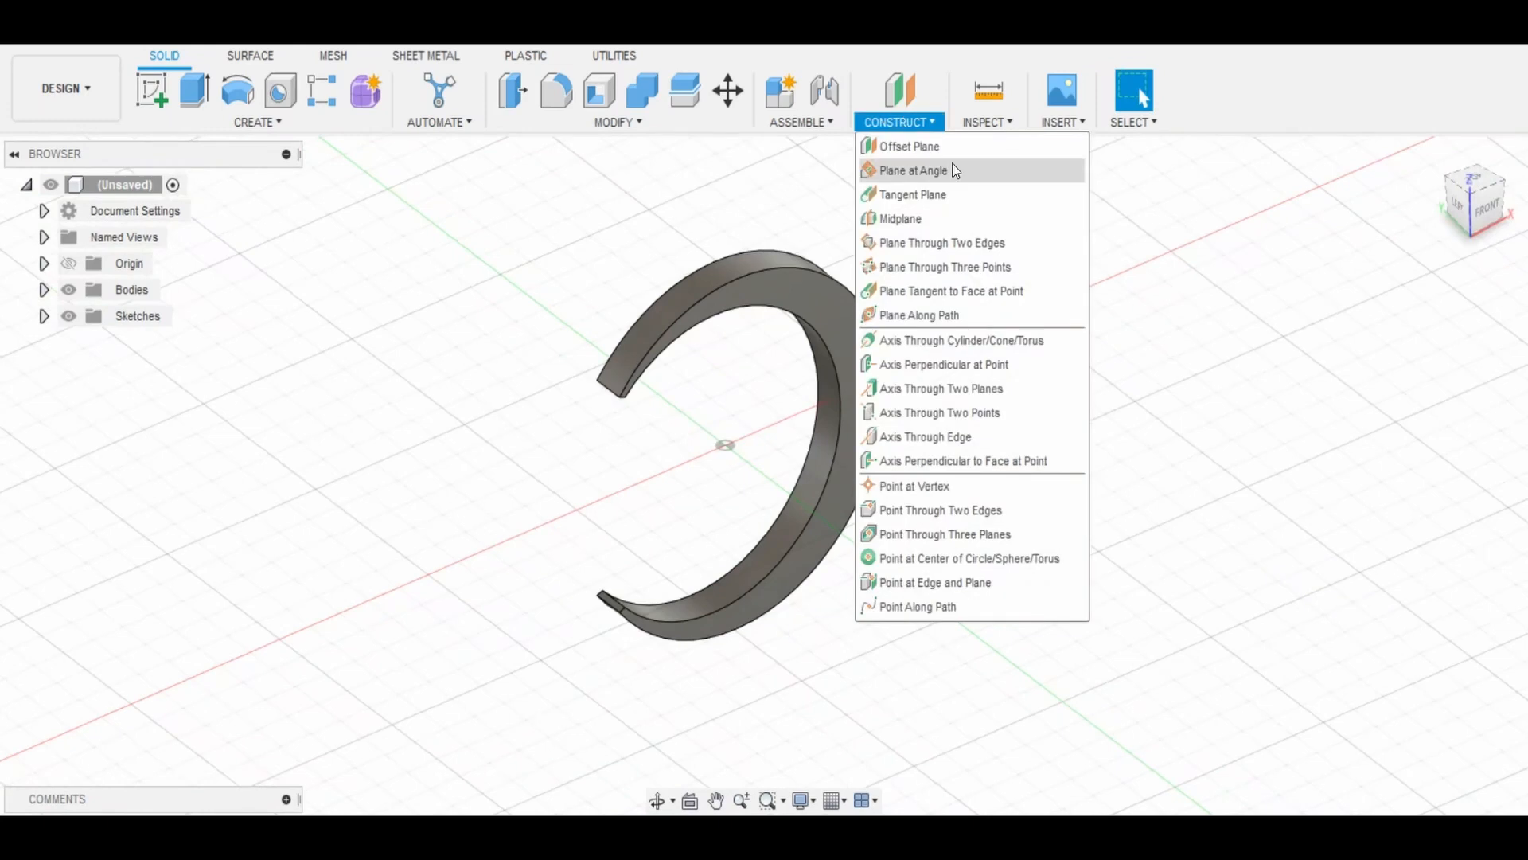
{"action": "left_click", "coordinate": [1206, 331]}
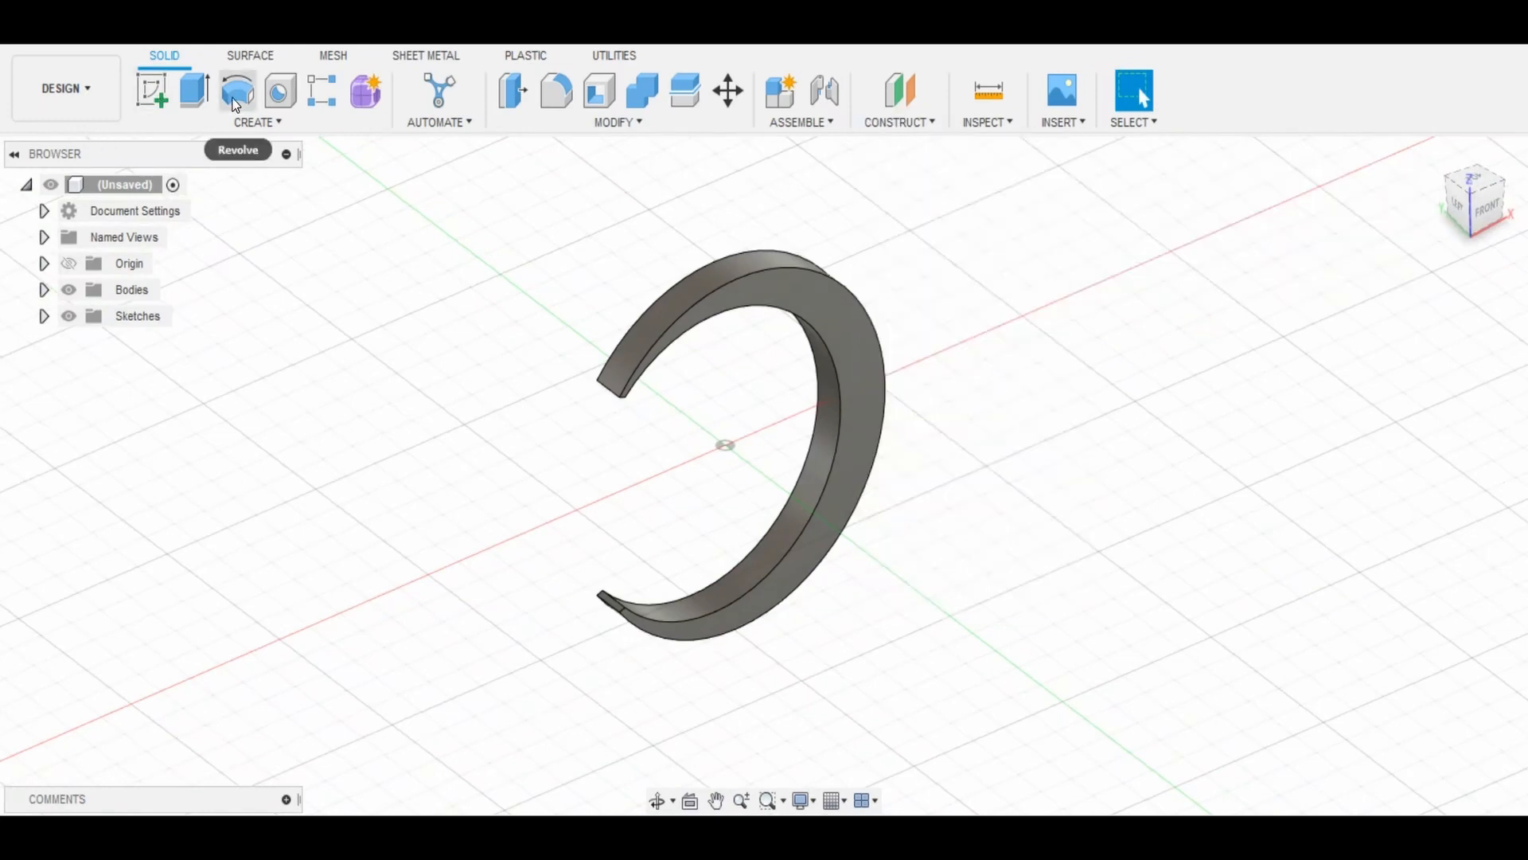
{"action": "left_click", "coordinate": [151, 90]}
{"action": "left_click", "coordinate": [780, 381]}
{"action": "left_click", "coordinate": [257, 121]}
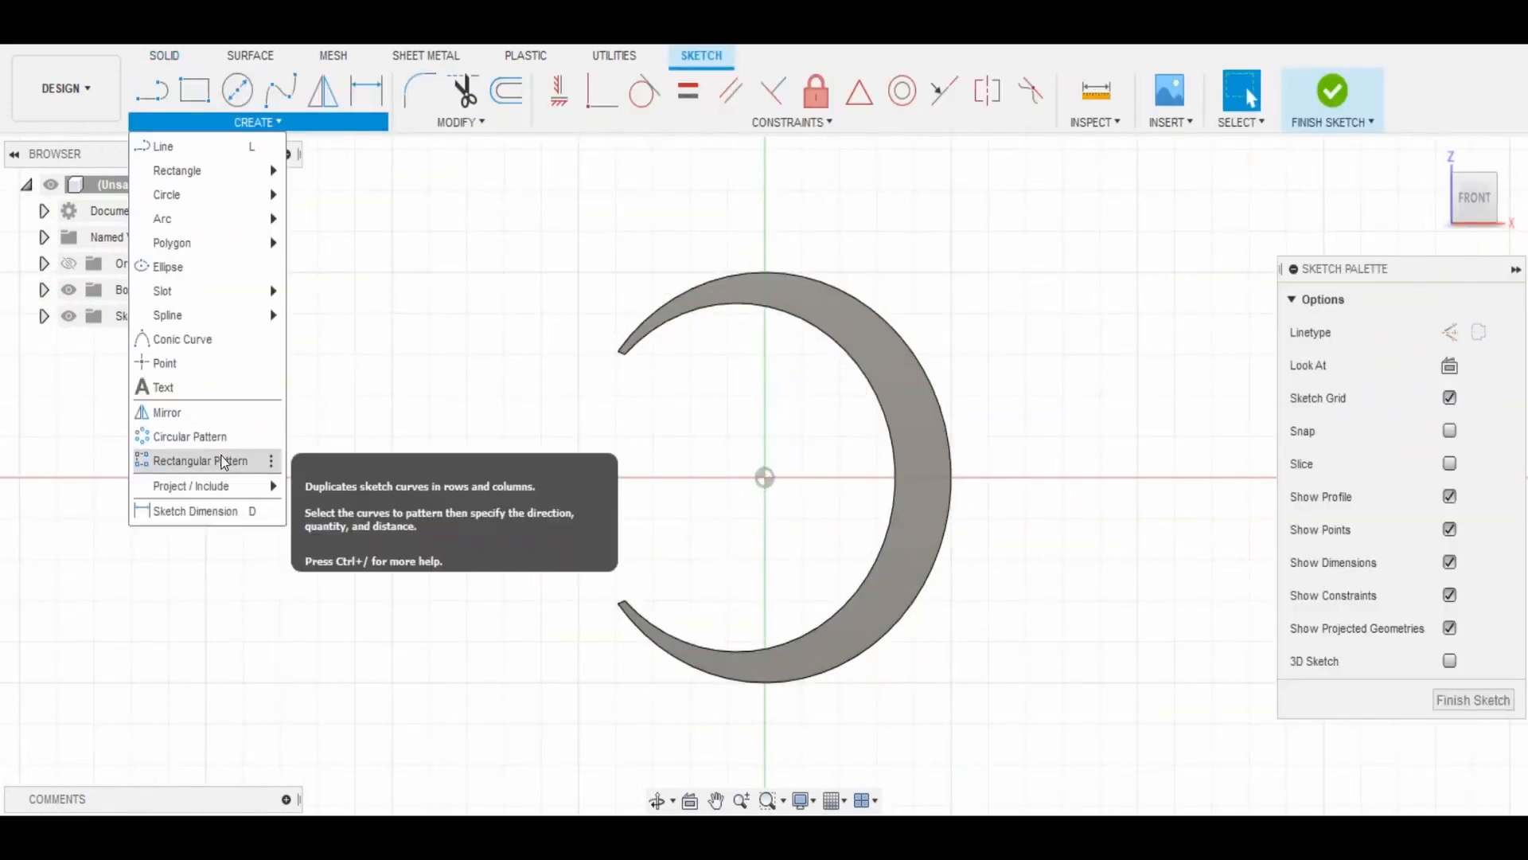
{"action": "mouse_move", "coordinate": [239, 485]}
{"action": "left_click", "coordinate": [306, 489]}
{"action": "left_click", "coordinate": [680, 561]}
{"action": "left_click", "coordinate": [1413, 403]}
{"action": "scroll", "coordinate": [1200, 407], "scroll_direction": "down", "scroll_amount": 1}
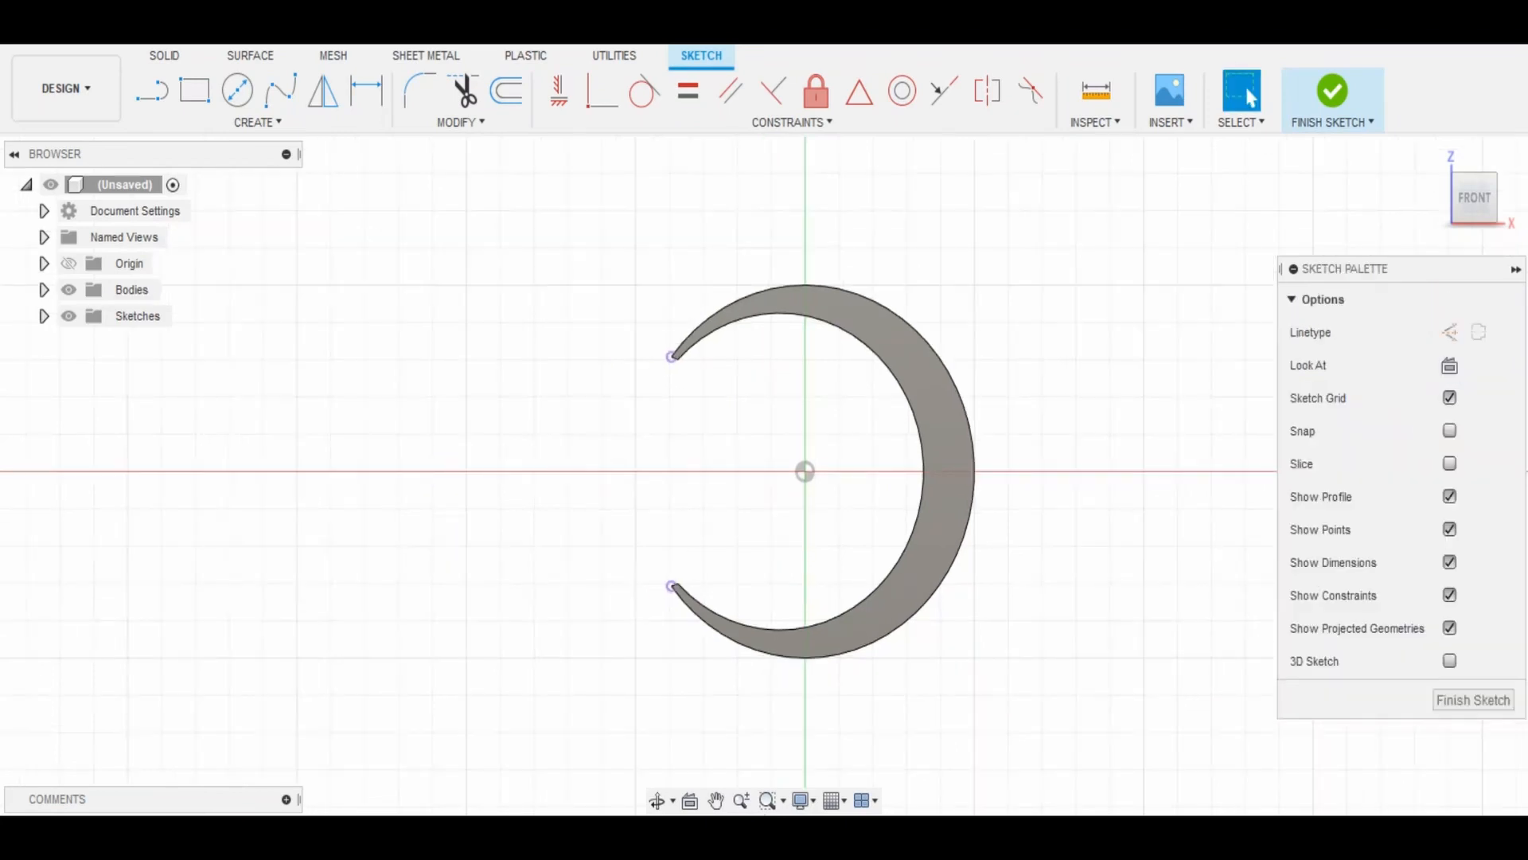
{"action": "left_click", "coordinate": [1463, 700]}
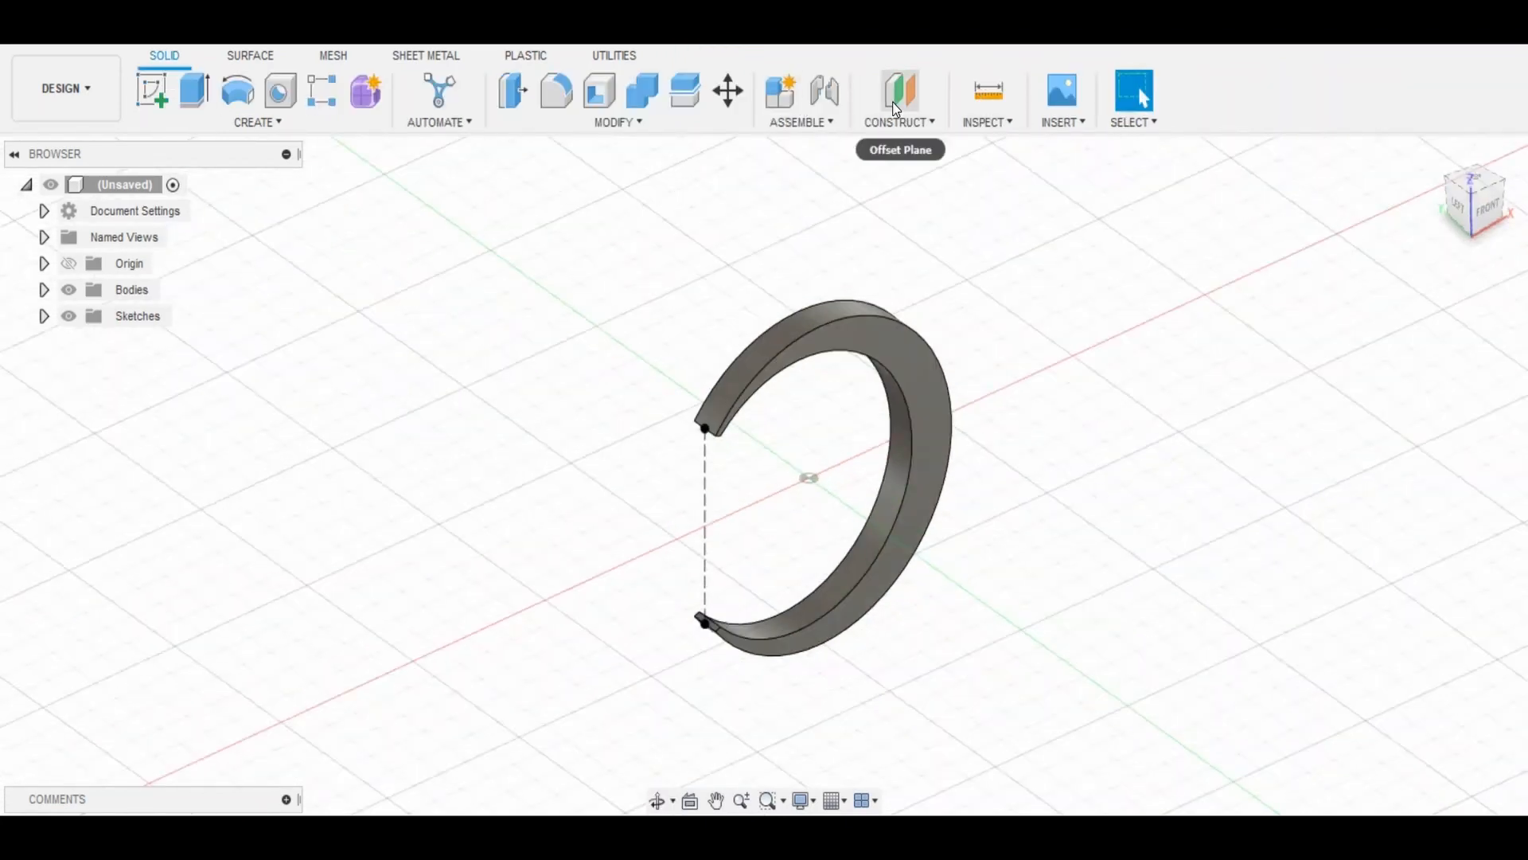
Create a construction plane through the line between the crescent's tips at an angle of 3 degrees.
{"action": "mouse_move", "coordinate": [900, 122]}
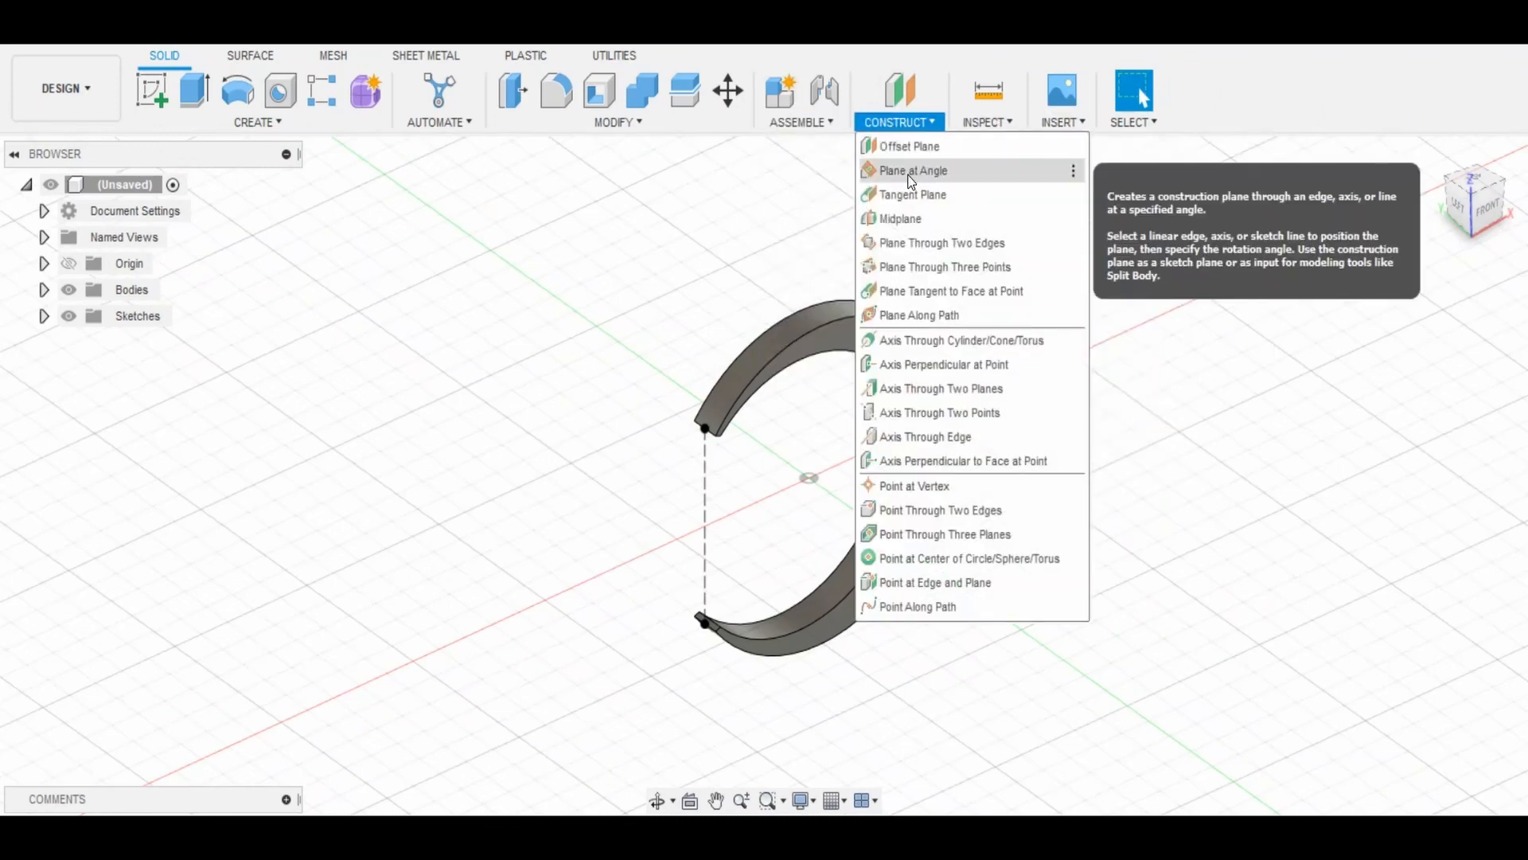
{"action": "left_click", "coordinate": [911, 171]}
{"action": "left_click", "coordinate": [710, 522]}
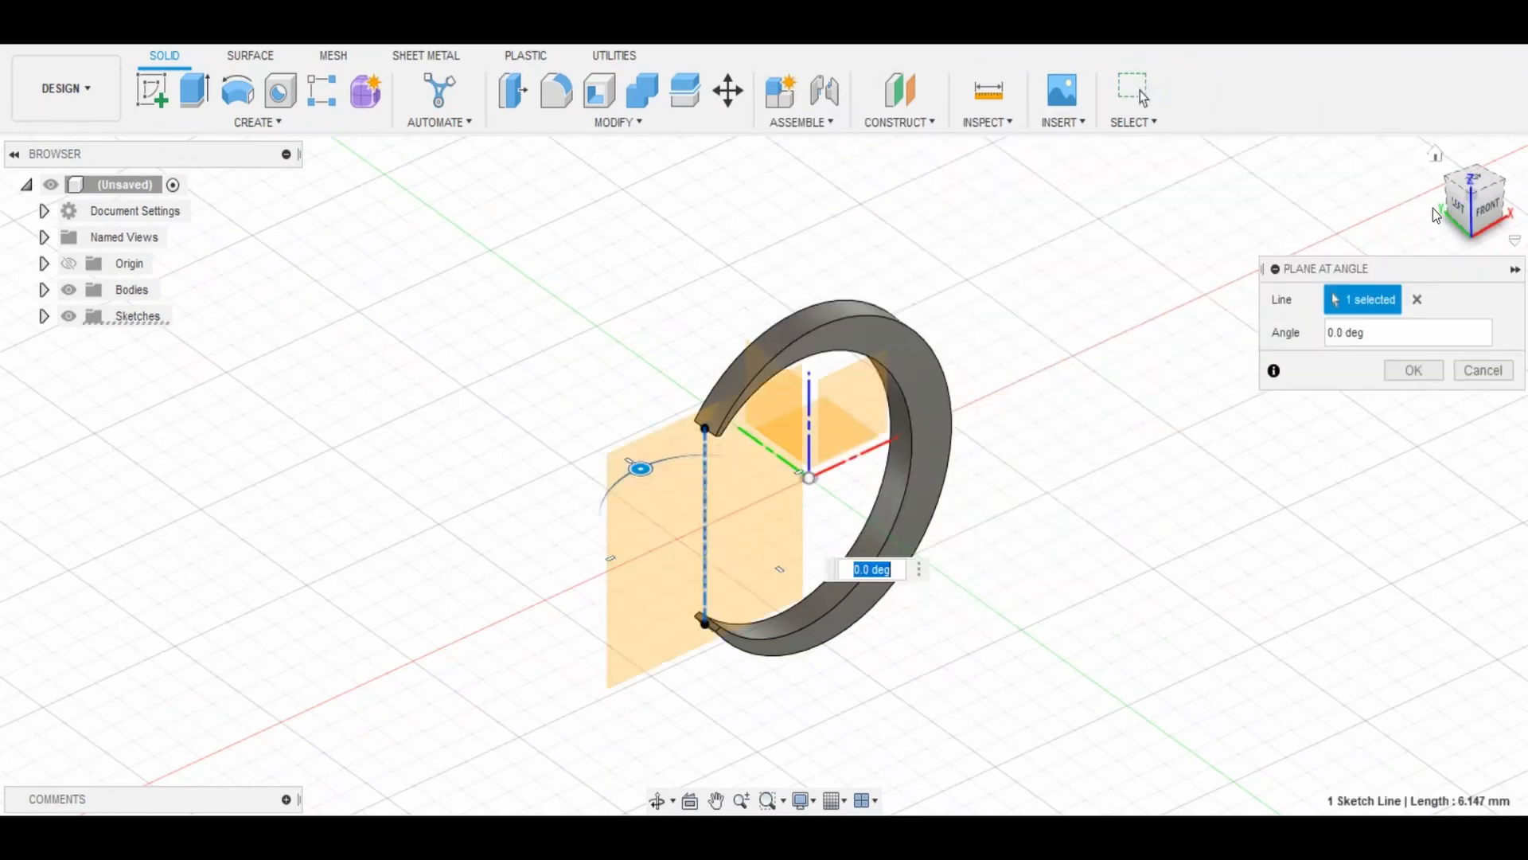
{"action": "middle_click_drag", "start_coordinate": [943, 434], "coordinate": [949, 494], "text": "shift"}
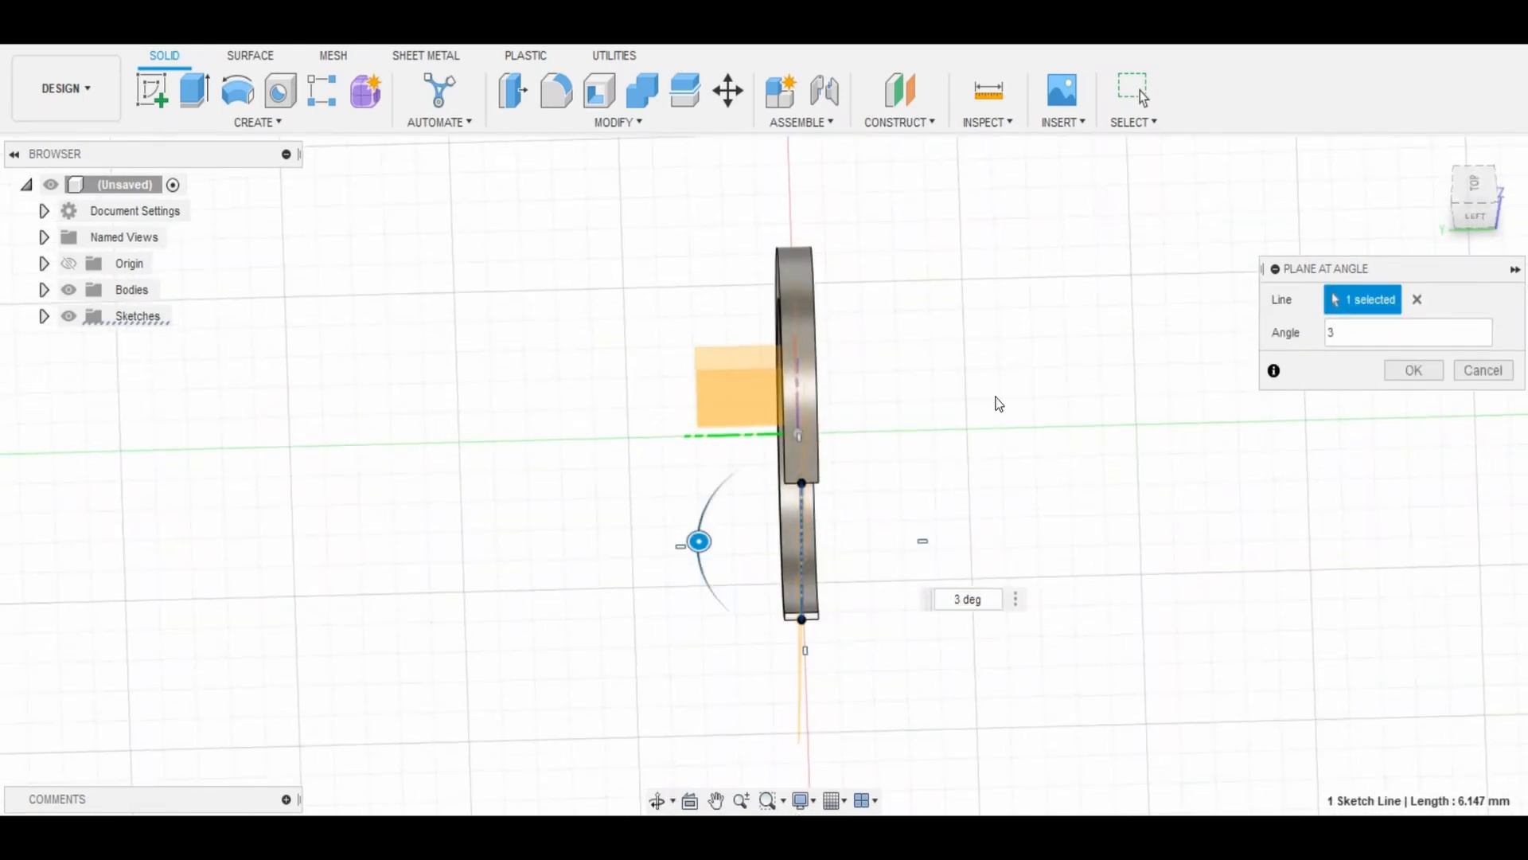
{"action": "mouse_move", "coordinate": [996, 400]}
{"action": "middle_mouse_down", "text": "shift"}
{"action": "mouse_move", "coordinate": [976, 334]}
{"action": "mouse_move", "coordinate": [1011, 390]}
{"action": "middle_mouse_up", "text": "shift"}
{"action": "left_click", "coordinate": [1409, 371]}
{"action": "middle_click_drag", "start_coordinate": [1115, 470], "coordinate": [1000, 421], "text": "shift"}
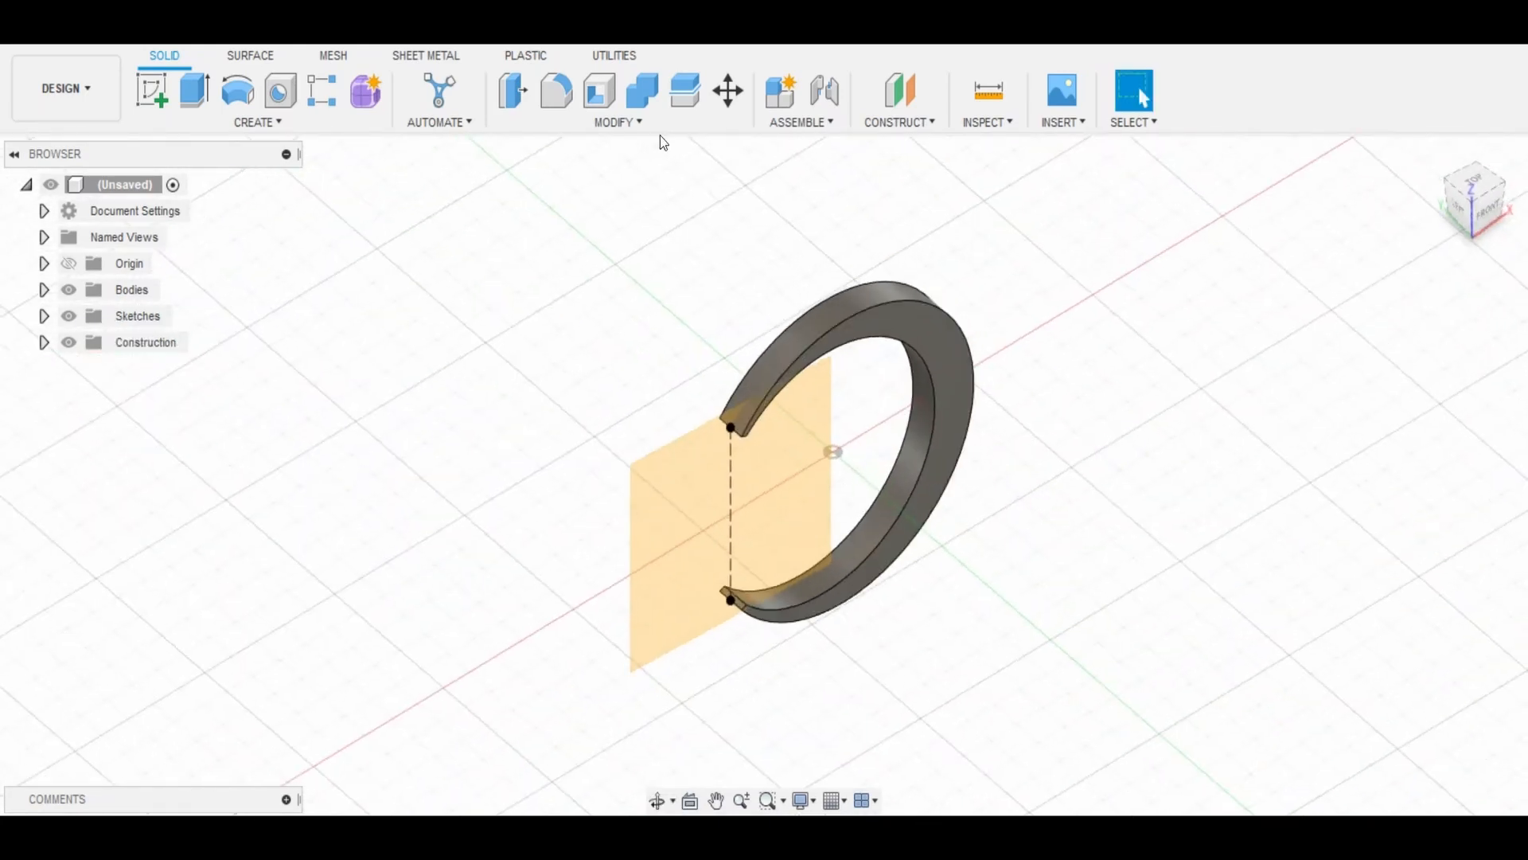
Split the crescent body using the angled construction plane as the splitting tool.
{"action": "left_click", "coordinate": [684, 91]}
{"action": "left_click", "coordinate": [915, 308]}
{"action": "left_click", "coordinate": [758, 494]}
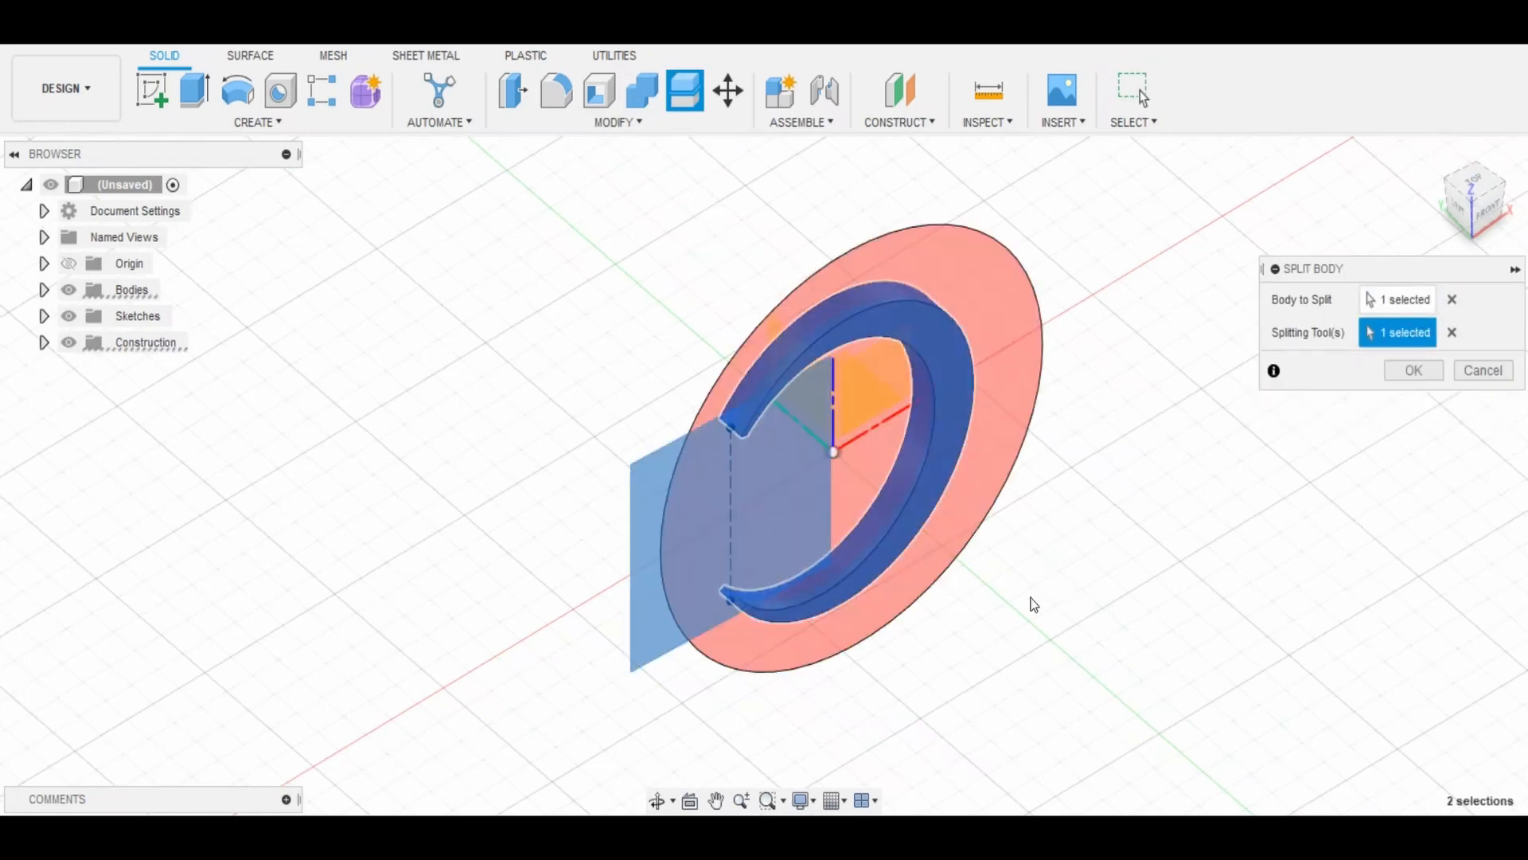
{"action": "middle_click_drag", "start_coordinate": [1032, 604], "coordinate": [1273, 477], "text": "shift"}
{"action": "left_click", "coordinate": [1394, 372]}
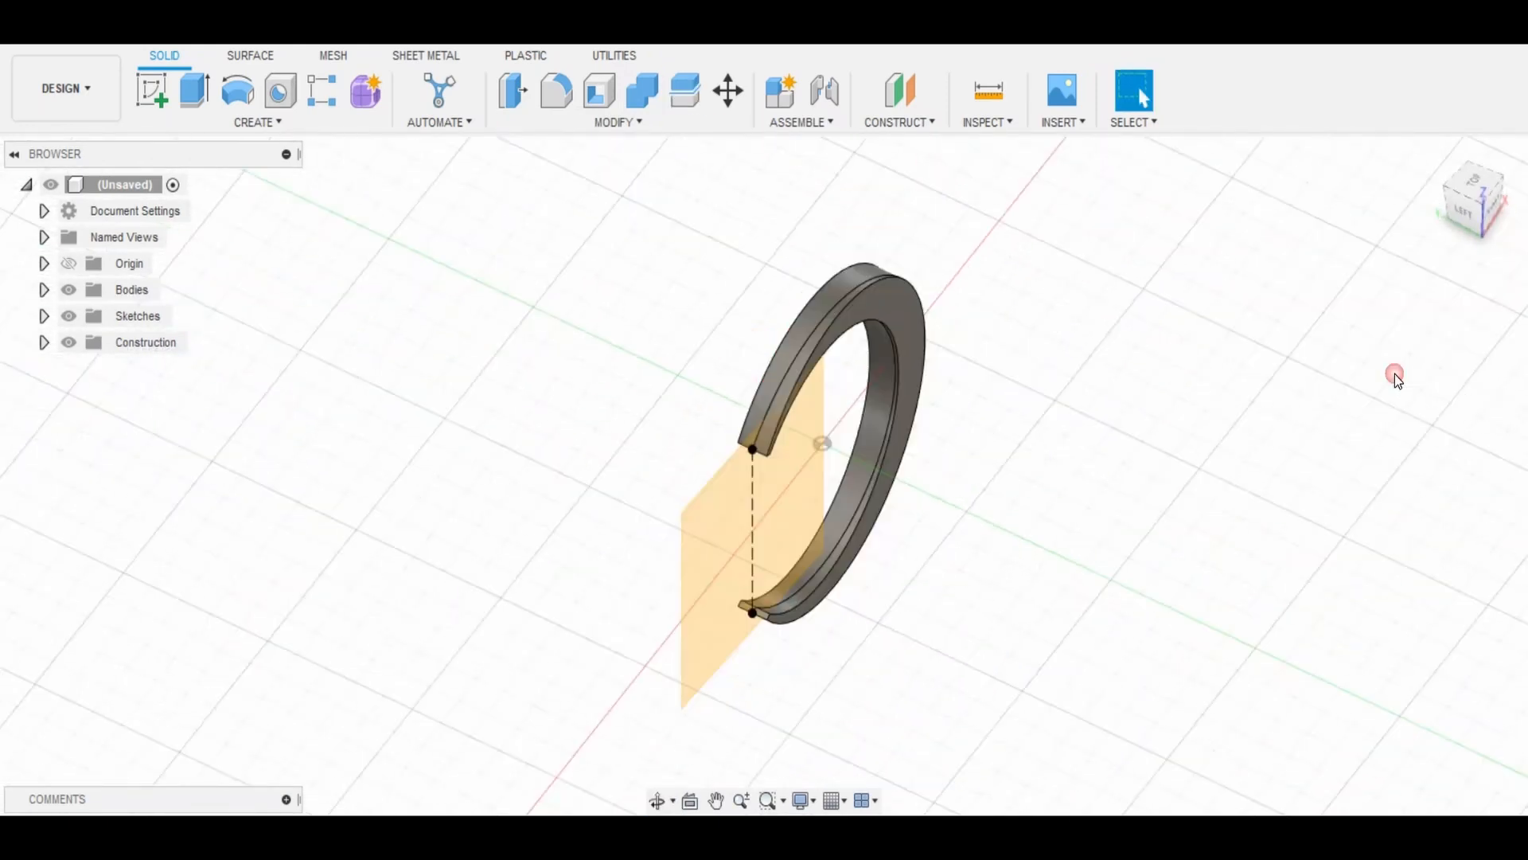
Hide Body1 to show the remaining half of the split crescent.
{"action": "left_click", "coordinate": [45, 316]}
{"action": "left_click", "coordinate": [45, 290]}
{"action": "middle_click_drag", "start_coordinate": [995, 462], "coordinate": [1102, 515], "text": "shift"}
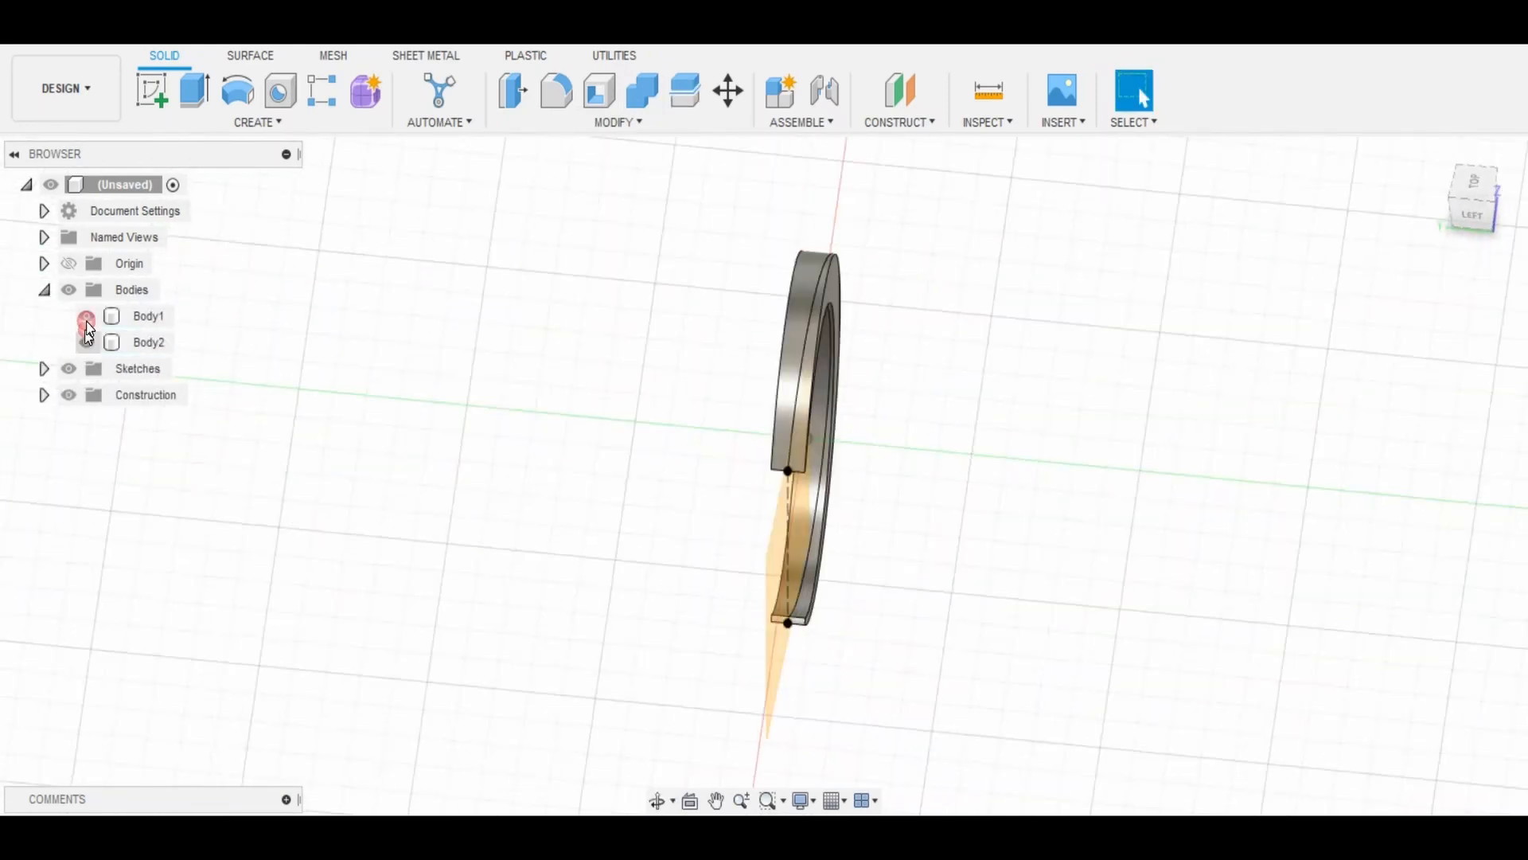
{"action": "left_click", "coordinate": [86, 316]}
{"action": "mouse_move", "coordinate": [955, 445]}
{"action": "middle_mouse_down", "text": "shift"}
{"action": "mouse_move", "coordinate": [987, 444]}
{"action": "mouse_move", "coordinate": [495, 603]}
{"action": "middle_mouse_up", "text": "shift"}
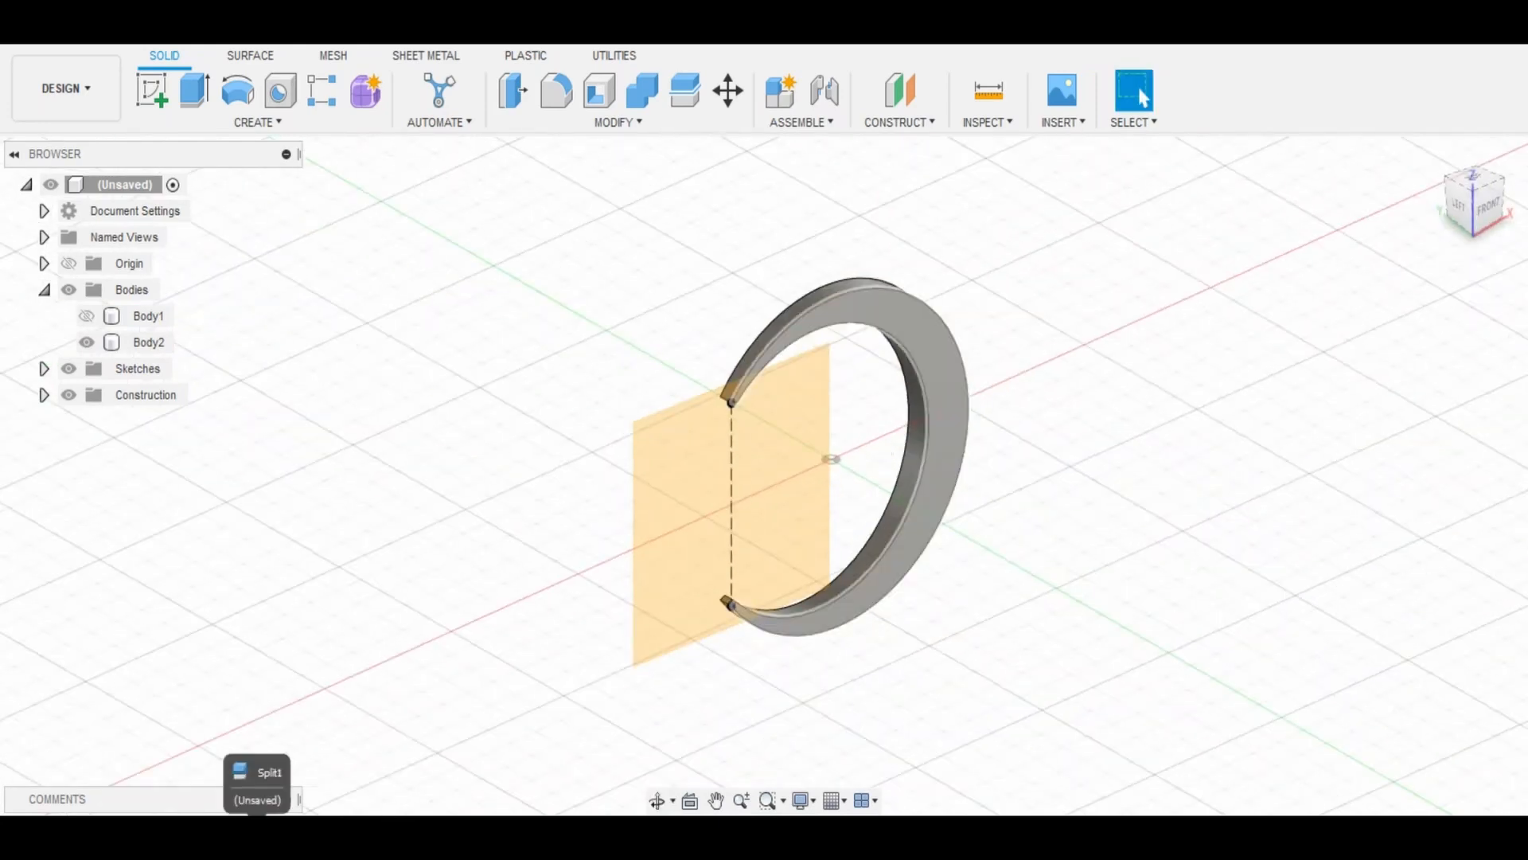
Try an angle of 4 degrees for the construction plane that splits the crescent.
{"action": "double_click", "coordinate": [233, 824]}
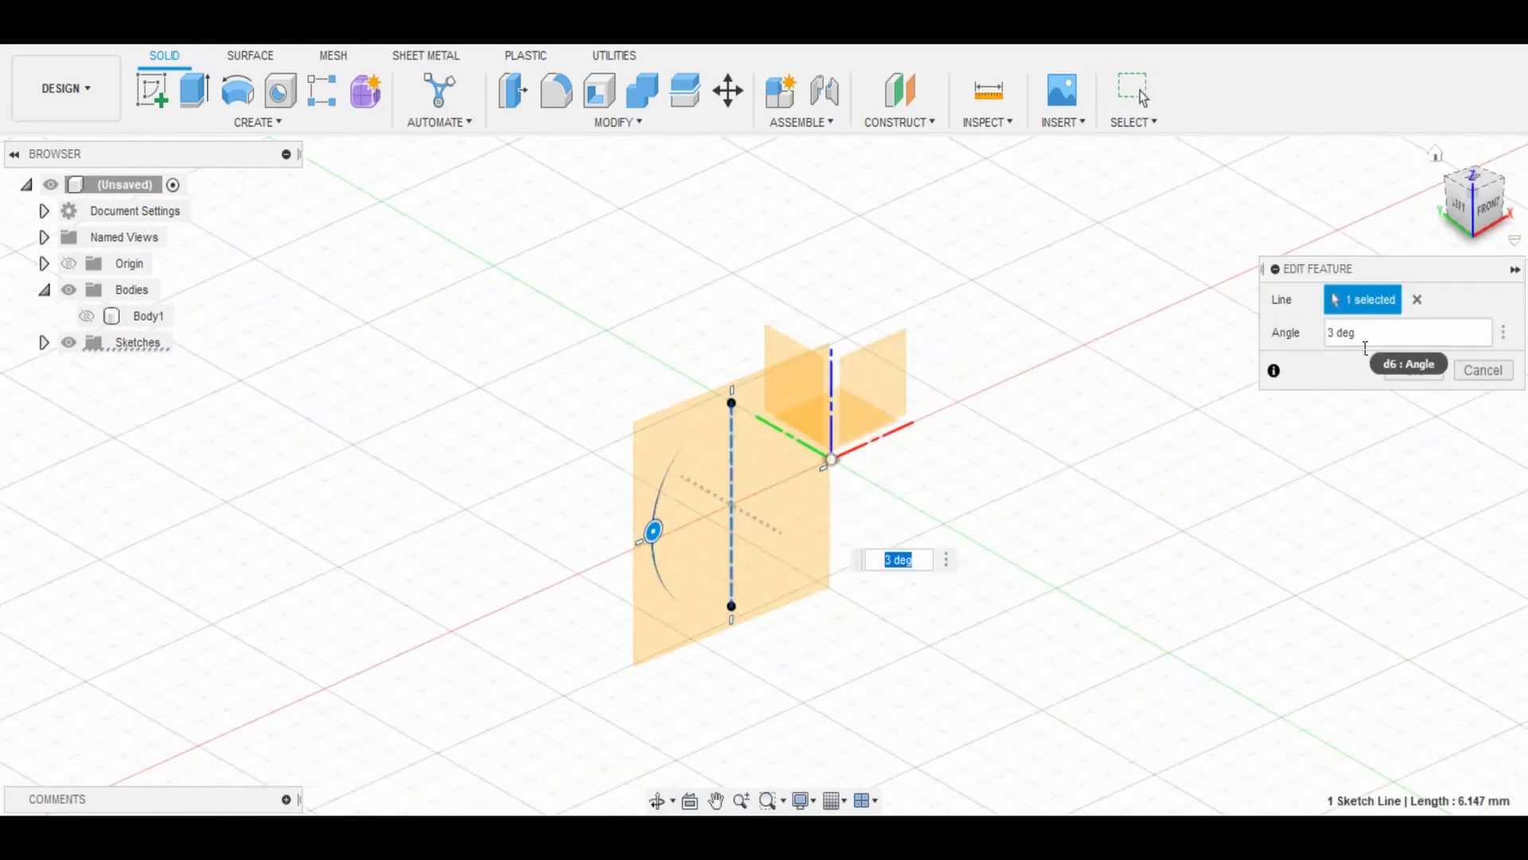
{"action": "type", "text": "4"}
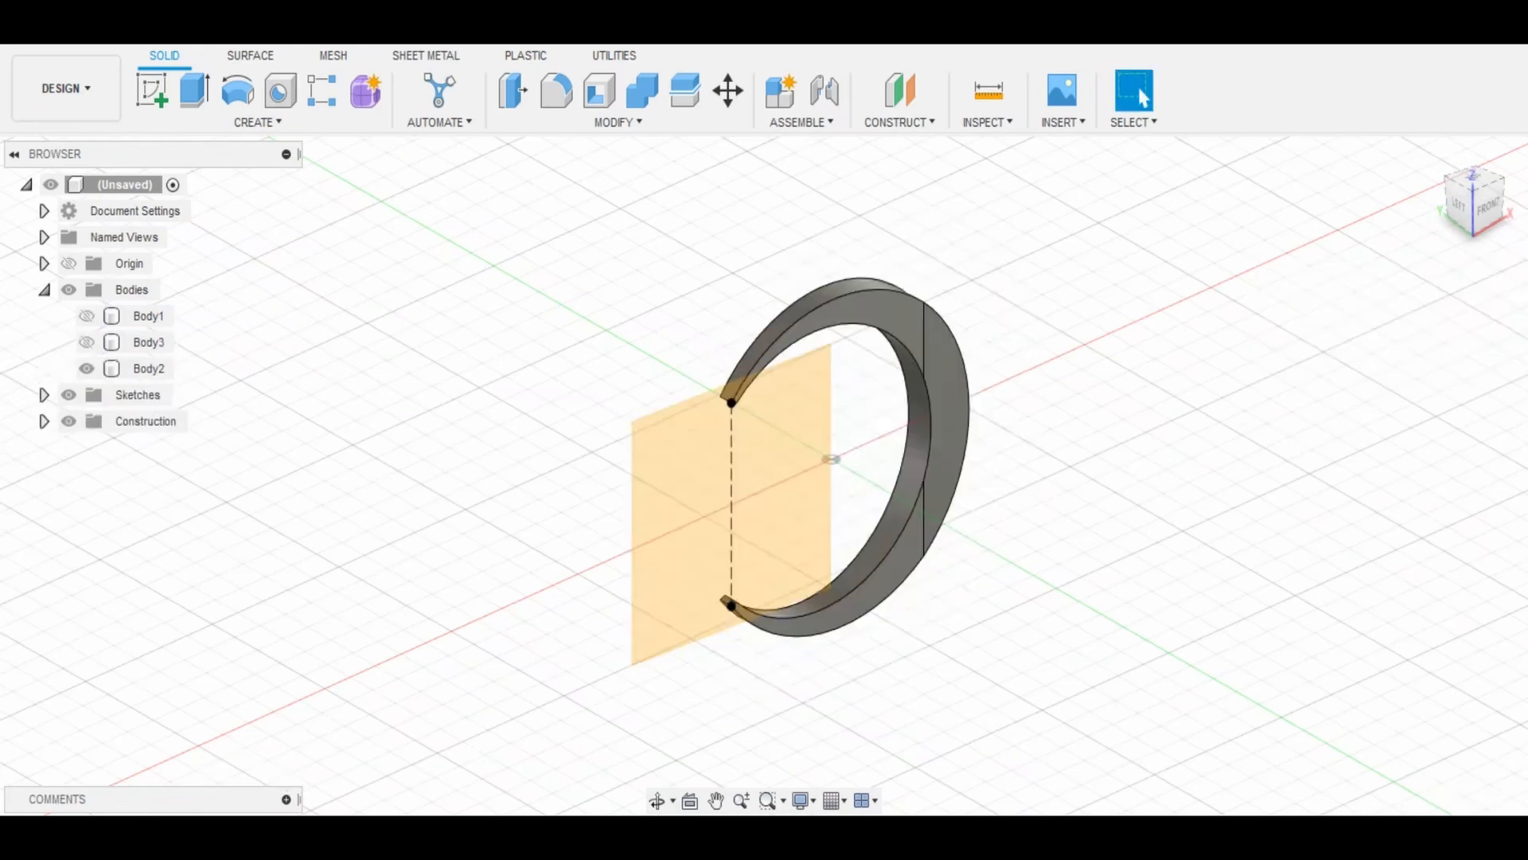
{"action": "key", "text": "Tab"}
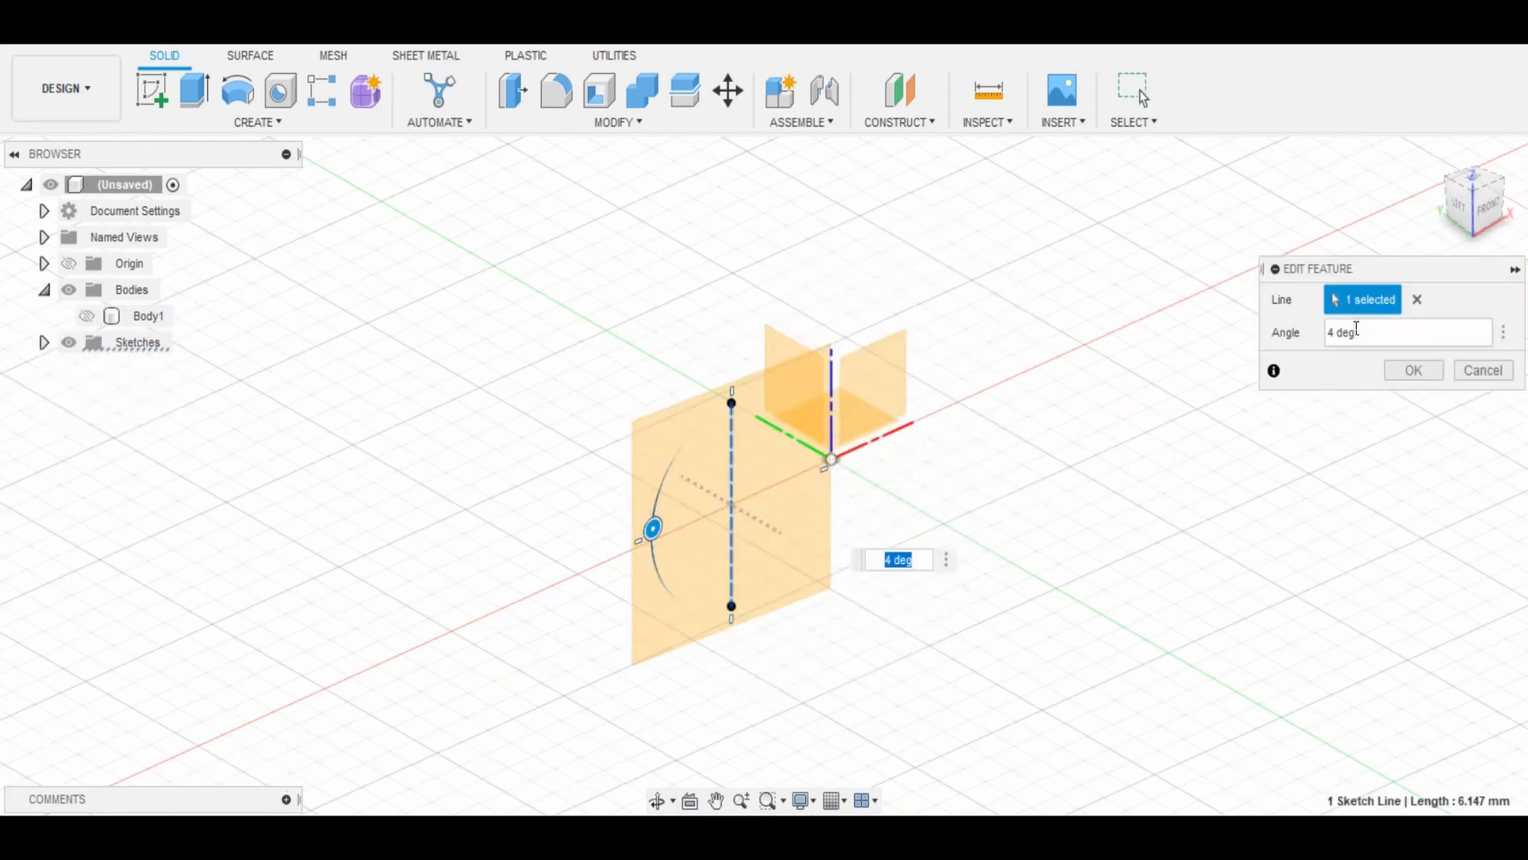
Set the angle of the splitting construction plane to 3.5 degrees and return to the home view.
{"action": "type", "text": "3."}
{"action": "type", "text": "5"}
{"action": "key", "text": "Tab"}
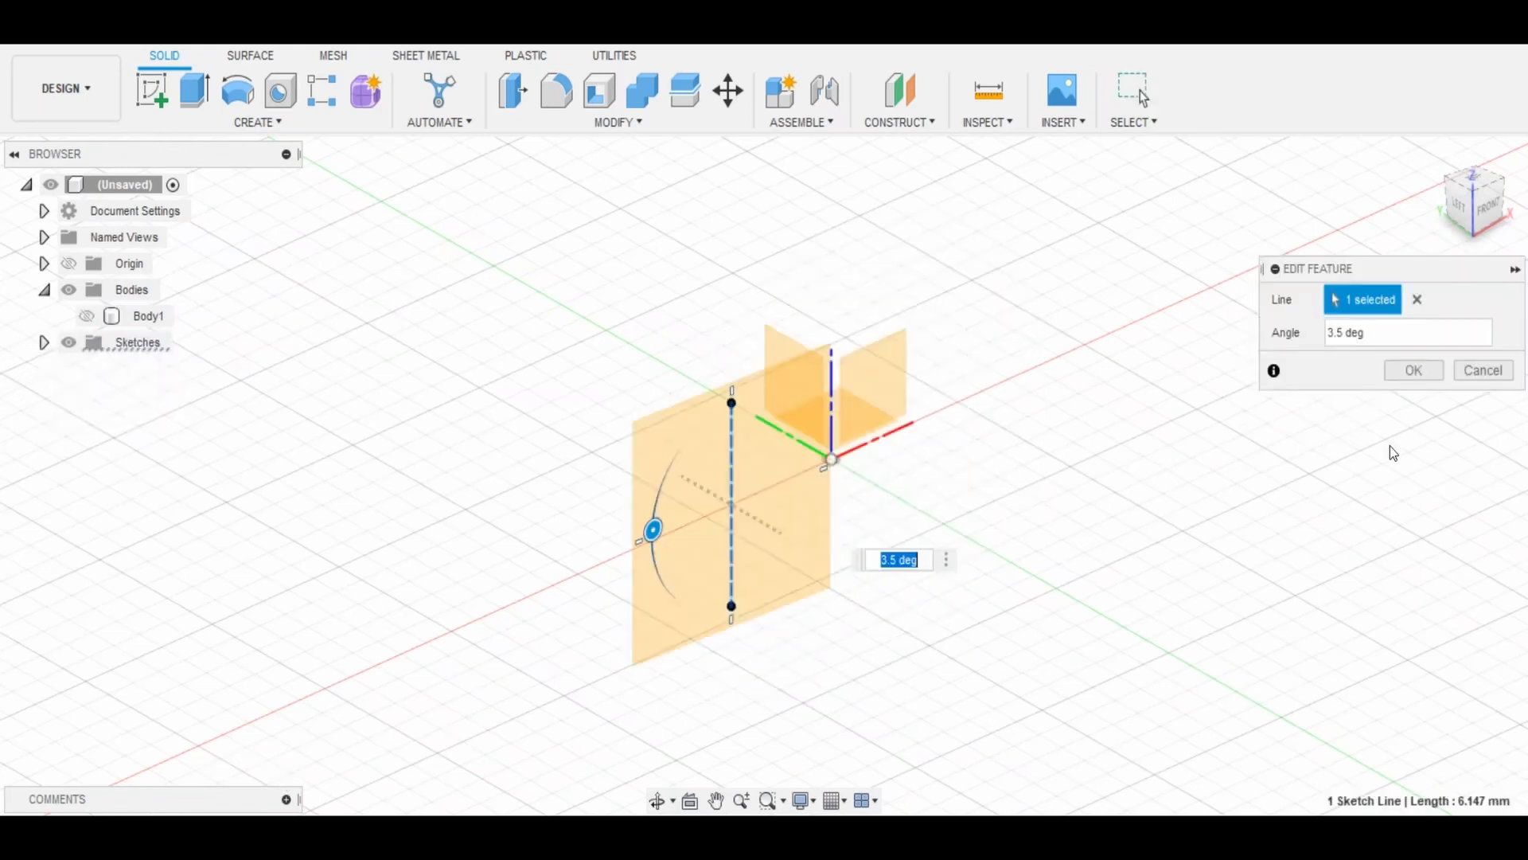
{"action": "left_click", "coordinate": [1431, 376]}
{"action": "middle_click_drag", "start_coordinate": [989, 529], "coordinate": [1098, 573], "text": "shift"}
{"action": "left_click", "coordinate": [1436, 154]}
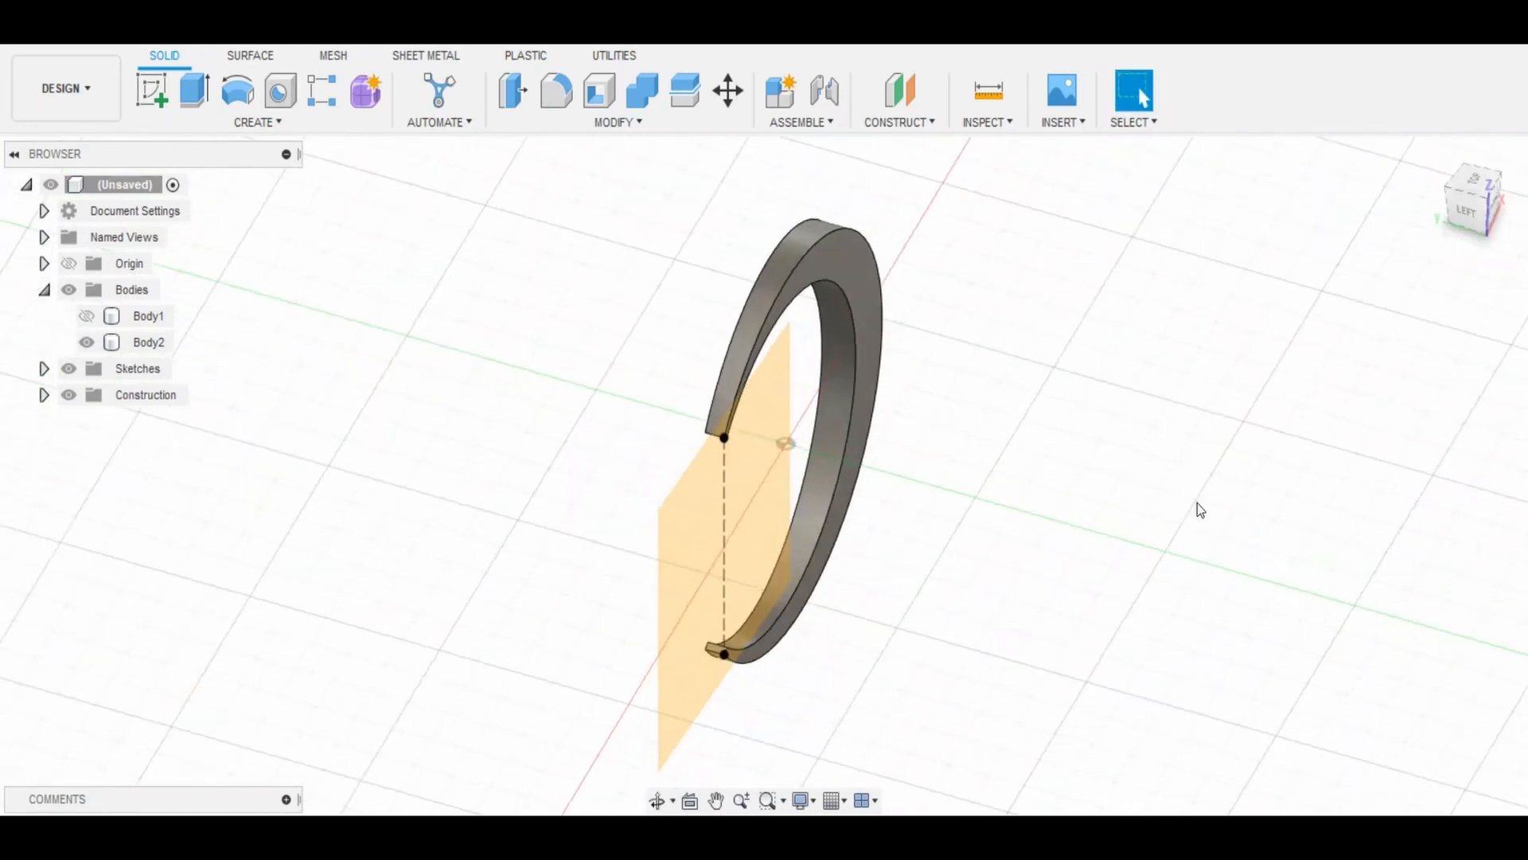
Mirror the split as a feature so the crescent is also cut at the matching angle on its opposite side.
{"action": "left_click", "coordinate": [257, 122]}
{"action": "left_click", "coordinate": [164, 628]}
{"action": "left_click", "coordinate": [1467, 302]}
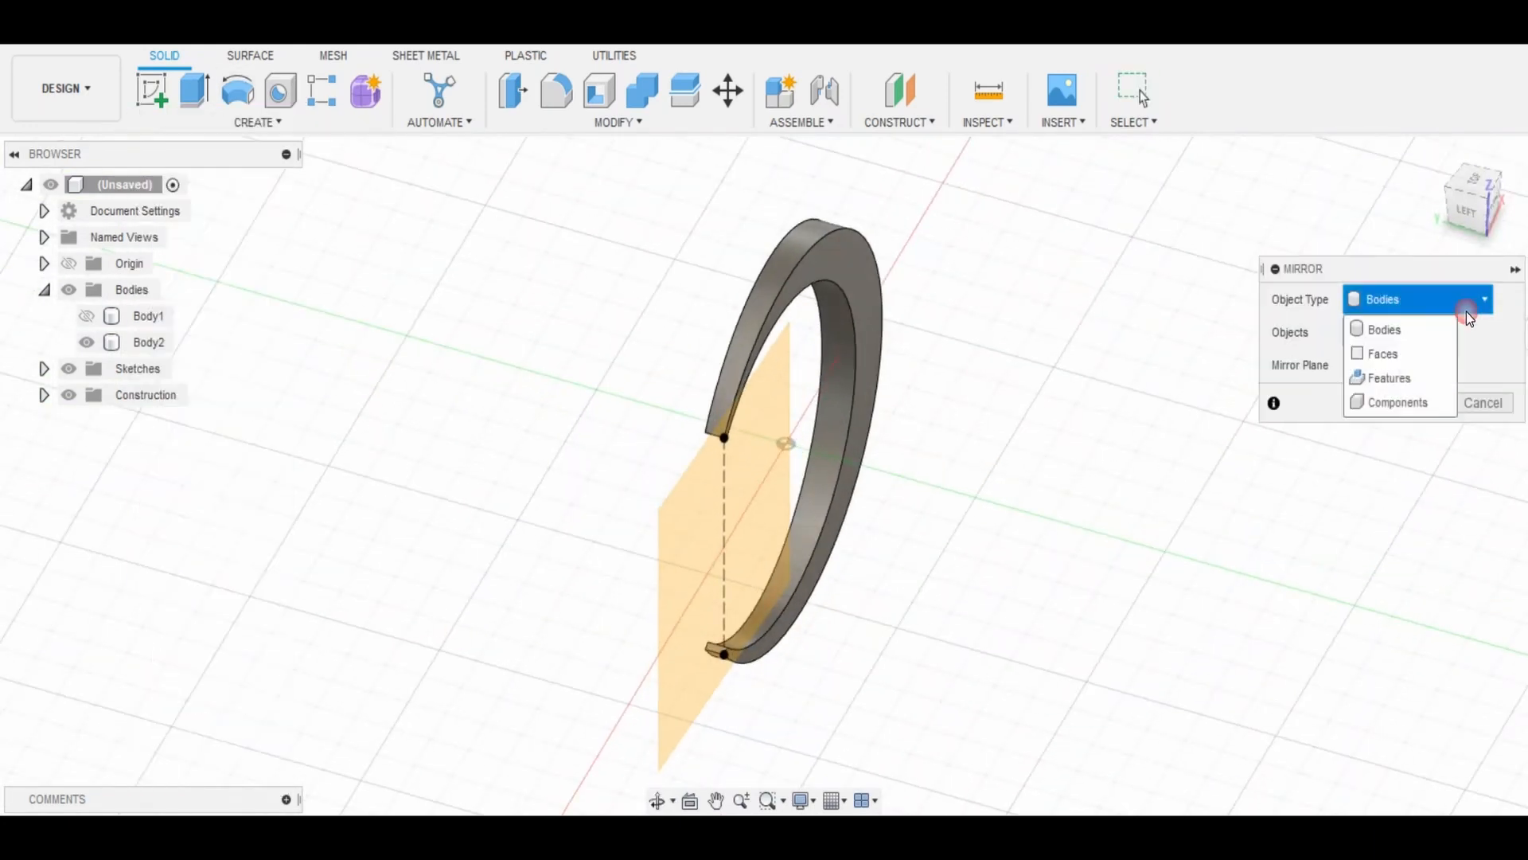
{"action": "left_click", "coordinate": [1389, 372]}
{"action": "left_click", "coordinate": [805, 306]}
{"action": "left_click", "coordinate": [756, 517]}
{"action": "left_click", "coordinate": [1414, 435]}
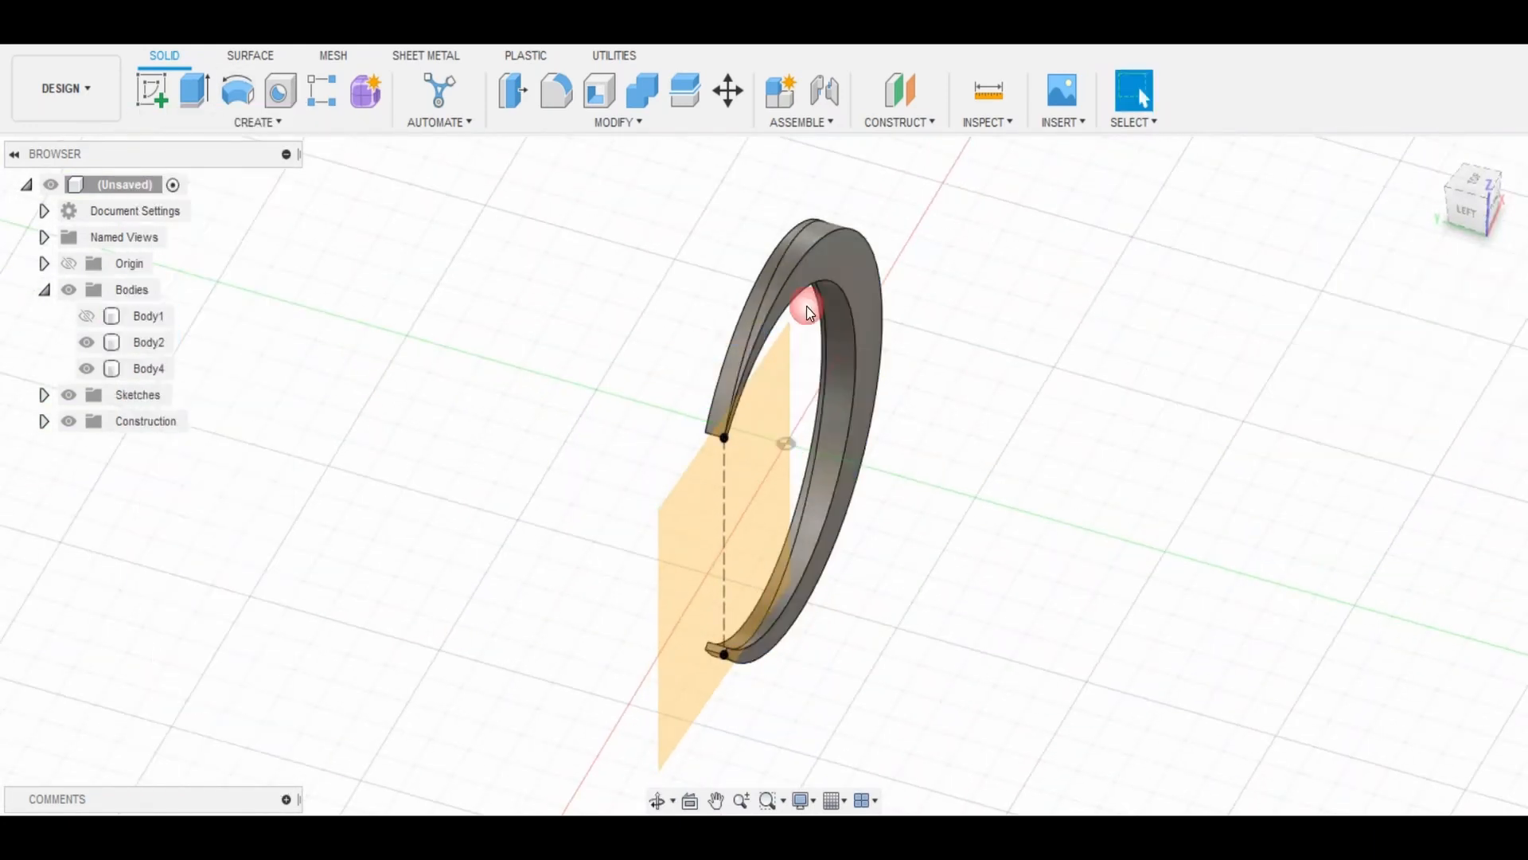
Hide Body2 and the construction plane Plane1, leaving the double-tapered crescent displayed.
{"action": "left_click", "coordinate": [87, 342]}
{"action": "middle_click_drag", "start_coordinate": [889, 470], "coordinate": [469, 605], "text": "shift"}
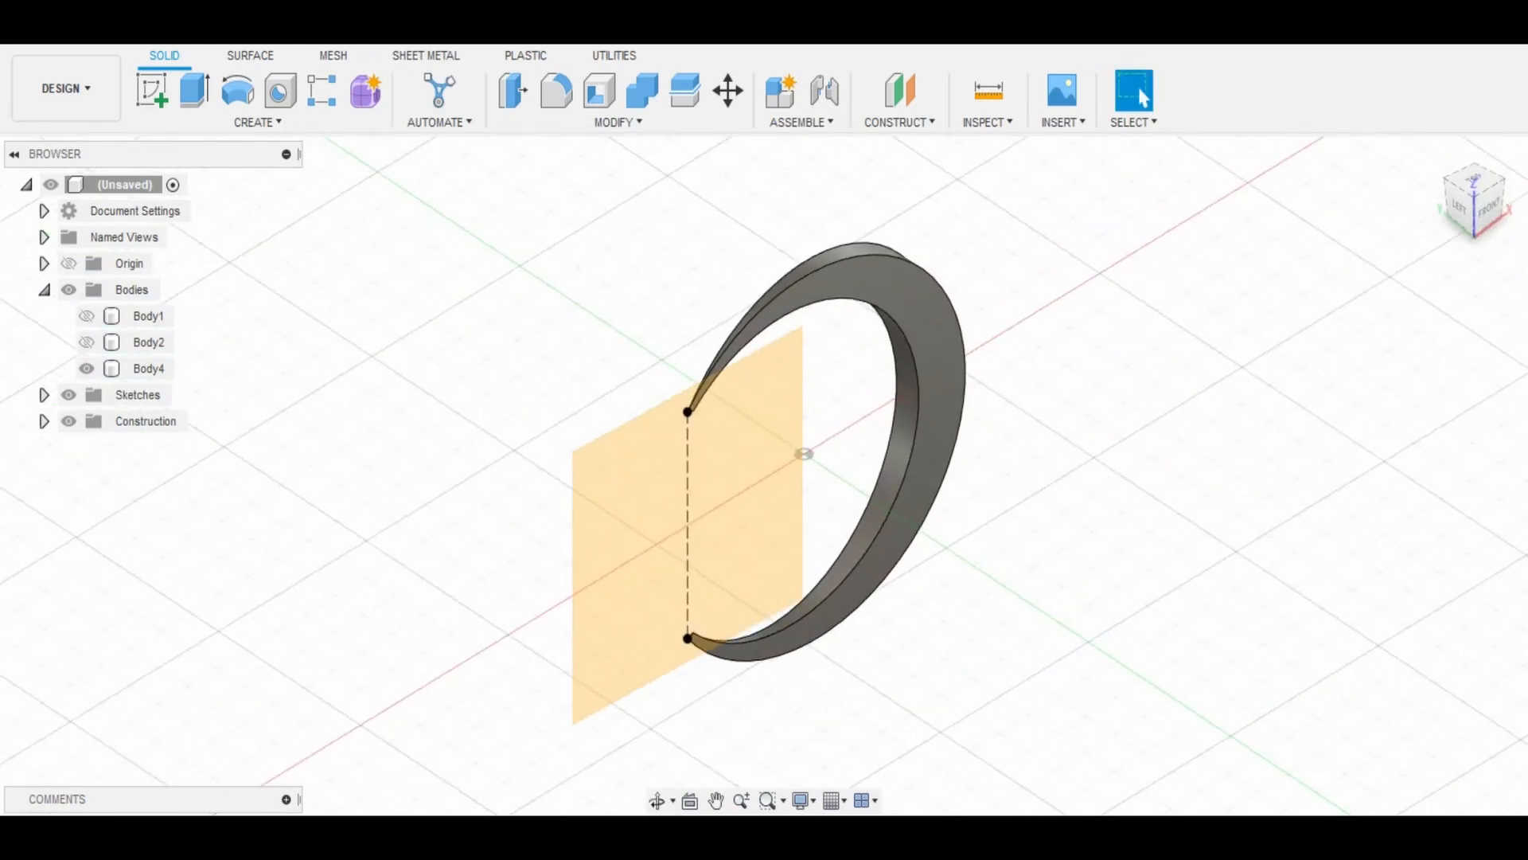
{"action": "left_click", "coordinate": [44, 421]}
{"action": "left_click", "coordinate": [87, 447]}
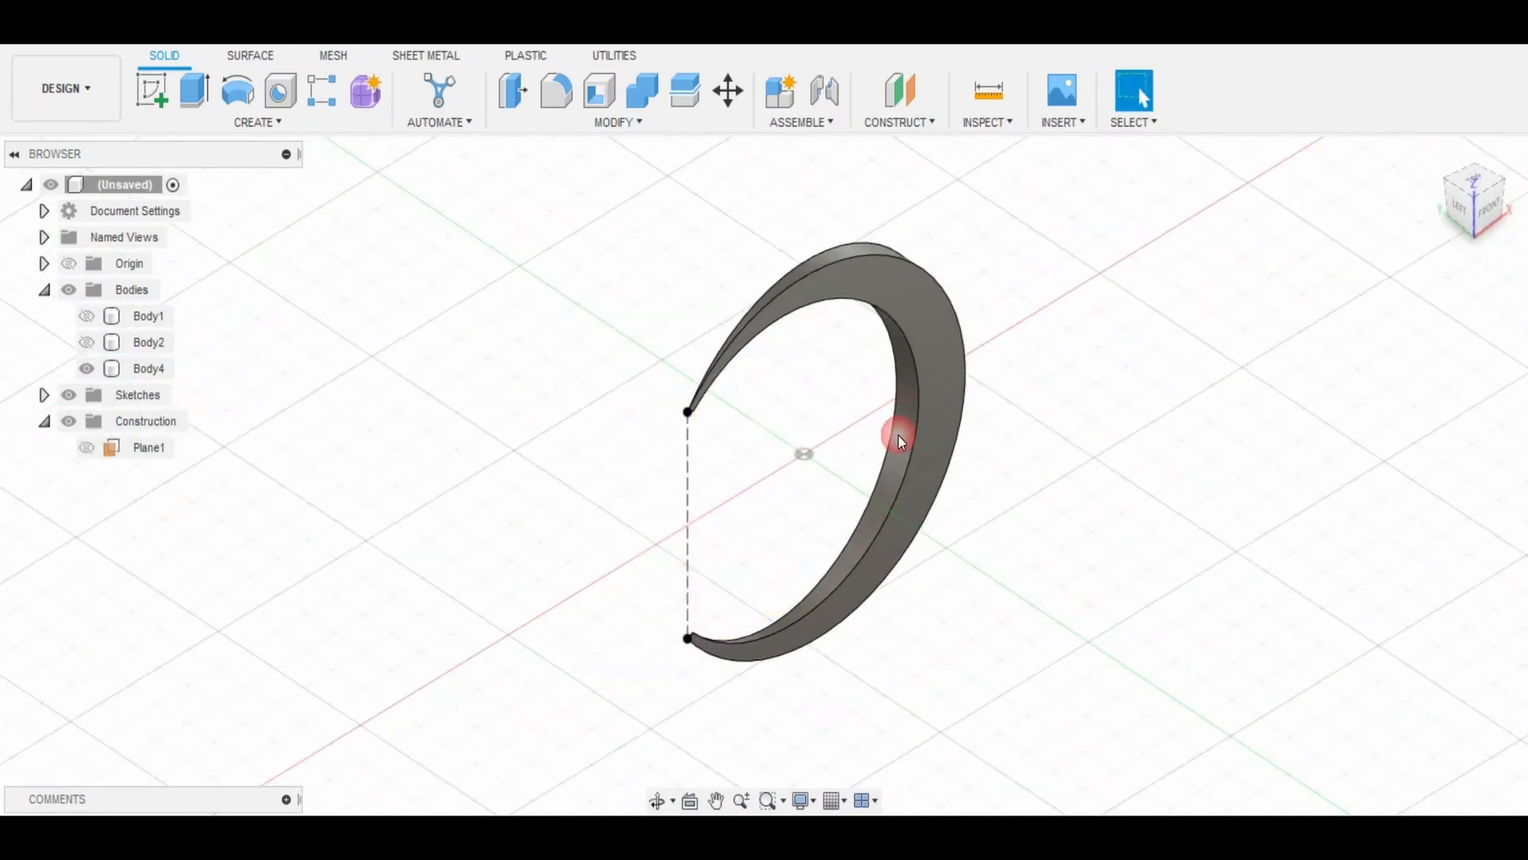
Apply a 0.1 mm fillet to the crescent's two outer edges.
{"action": "middle_click_drag", "start_coordinate": [898, 435], "coordinate": [1204, 551], "text": "shift"}
{"action": "key", "text": "f"}
{"action": "left_click", "coordinate": [923, 303]}
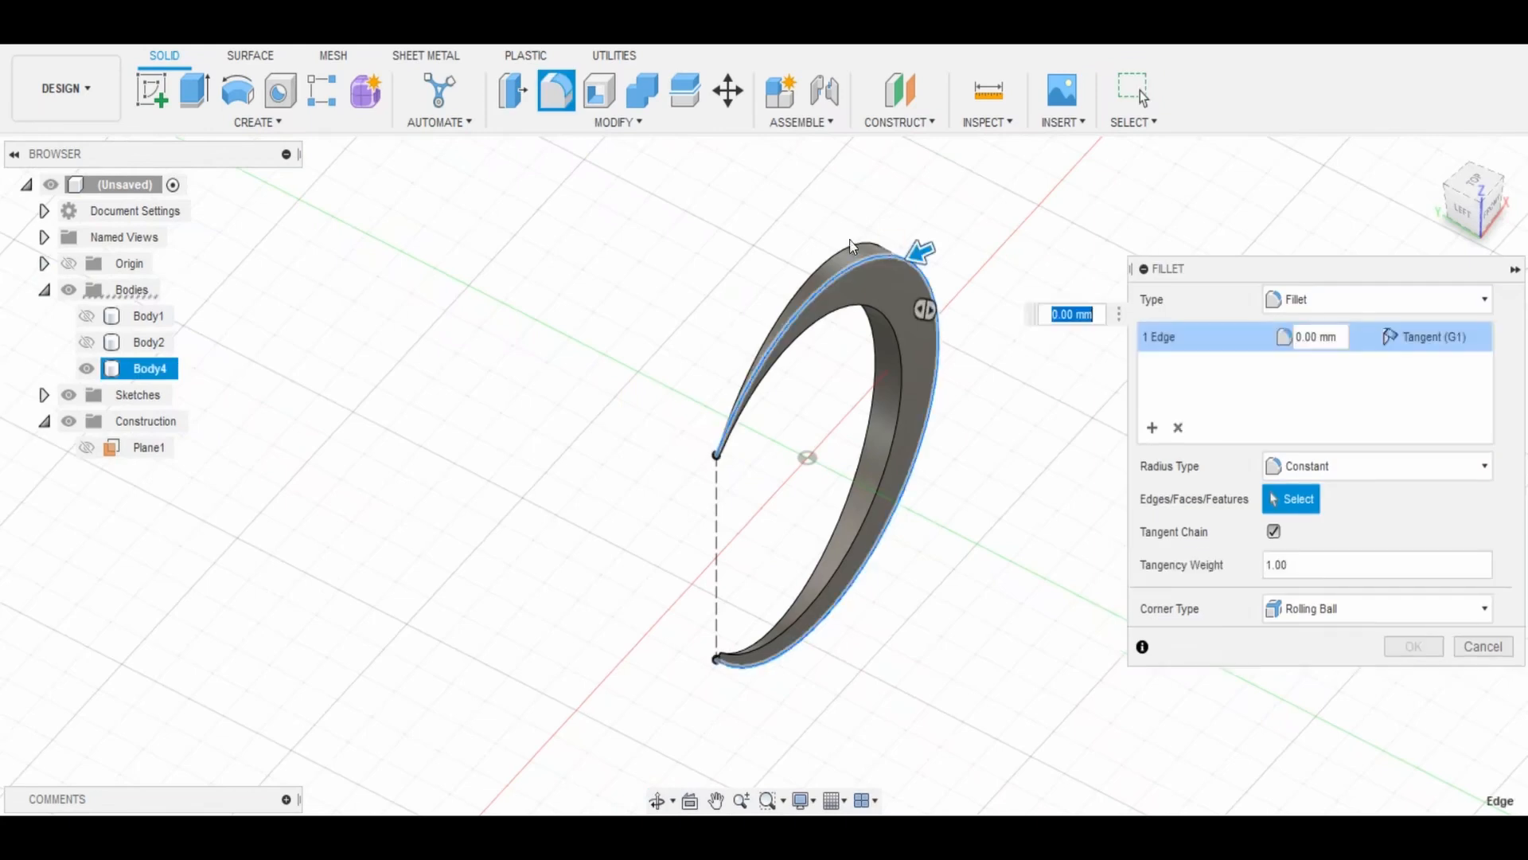
{"action": "left_click", "coordinate": [947, 366]}
{"action": "type", "text": "0.5"}
{"action": "scroll", "coordinate": [951, 390], "scroll_direction": "up", "scroll_amount": 3}
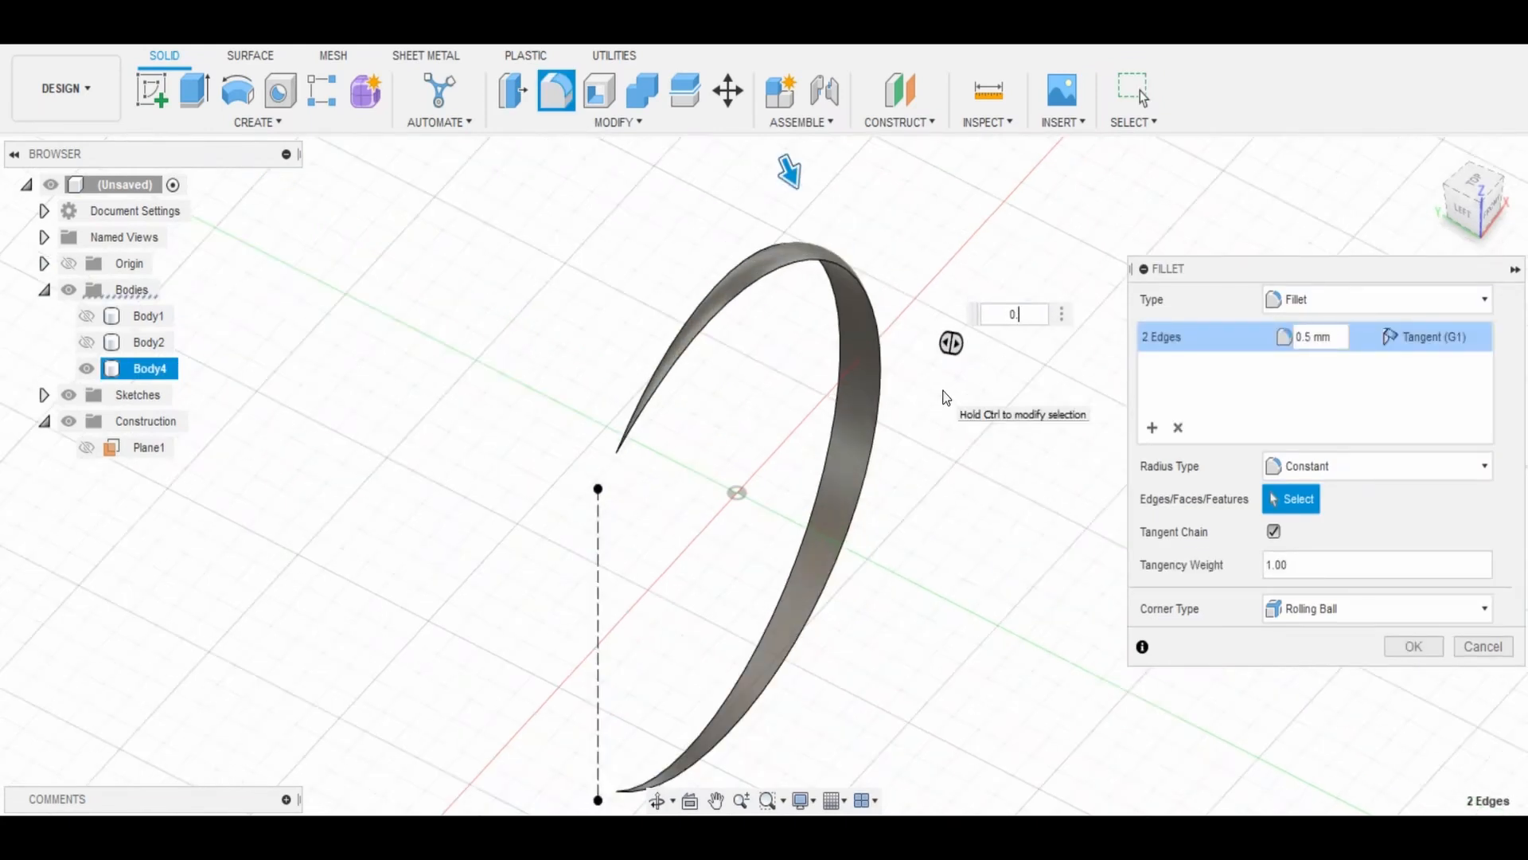
{"action": "key", "text": "BackSpace"}
{"action": "type", "text": "1"}
{"action": "middle_click_drag", "start_coordinate": [866, 465], "coordinate": [1029, 534], "text": "shift"}
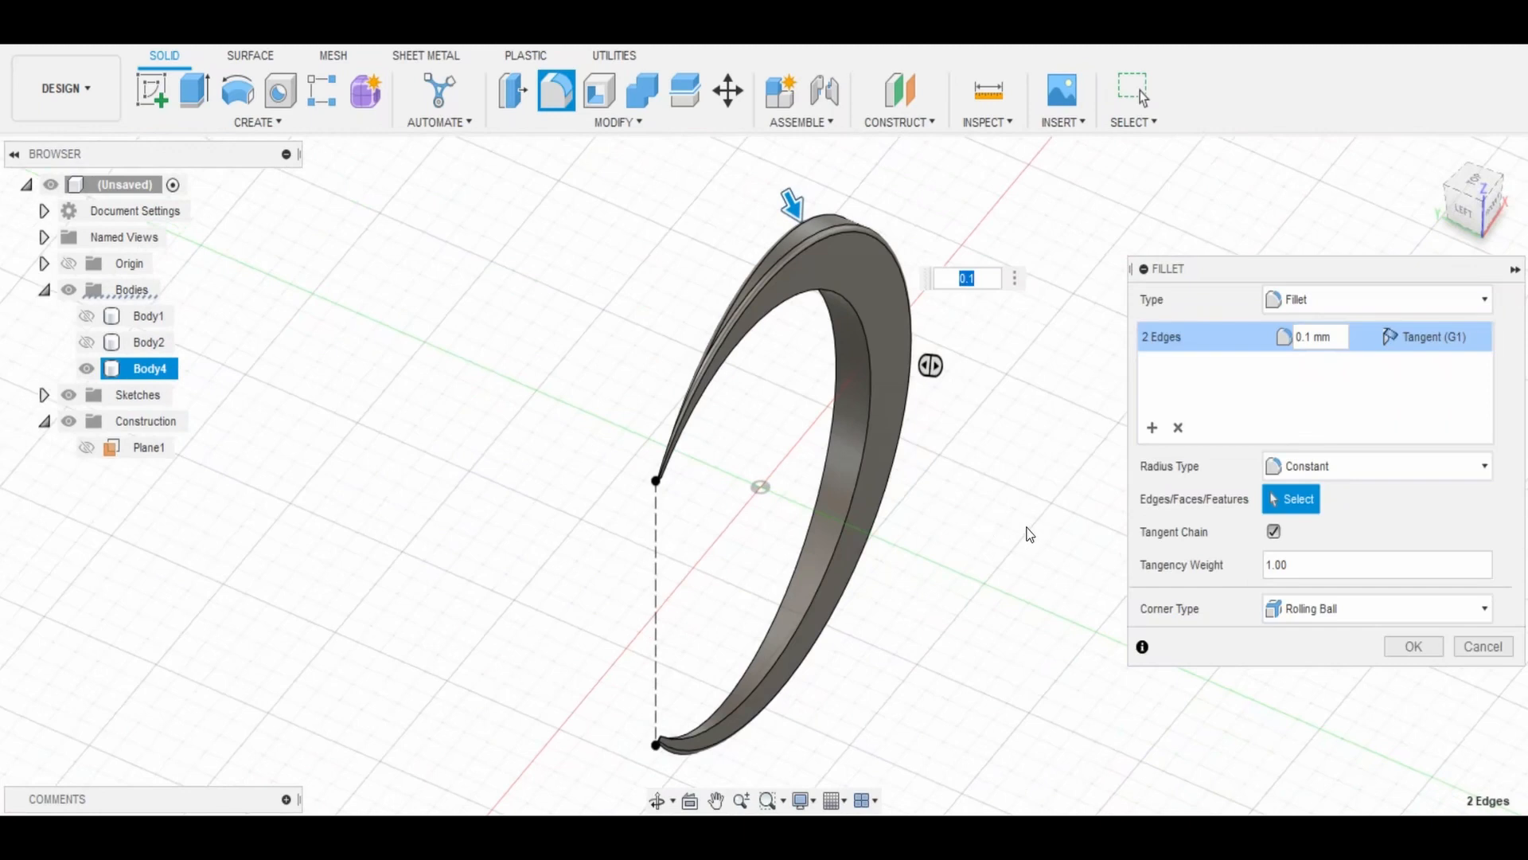
Add the two inner edges as a second fillet set with a 0.1 mm radius and complete the fillet.
{"action": "left_click", "coordinate": [1152, 427]}
{"action": "left_click", "coordinate": [864, 338]}
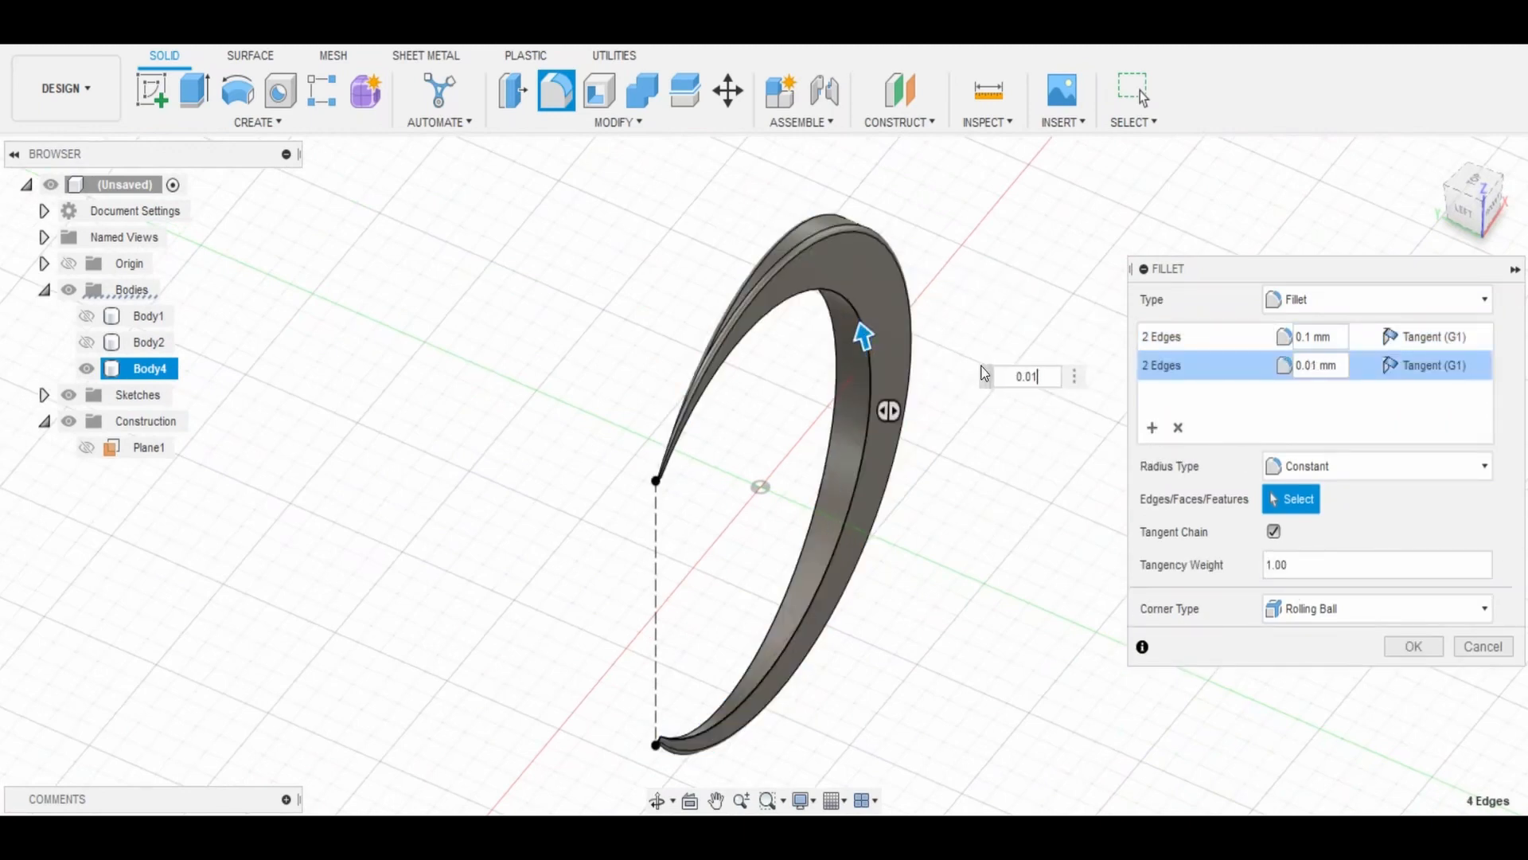
{"action": "scroll", "coordinate": [987, 414], "scroll_direction": "up", "scroll_amount": 2}
{"action": "key", "text": "BackSpace"}
{"action": "type", "text": "1"}
{"action": "left_click", "coordinate": [1415, 646]}
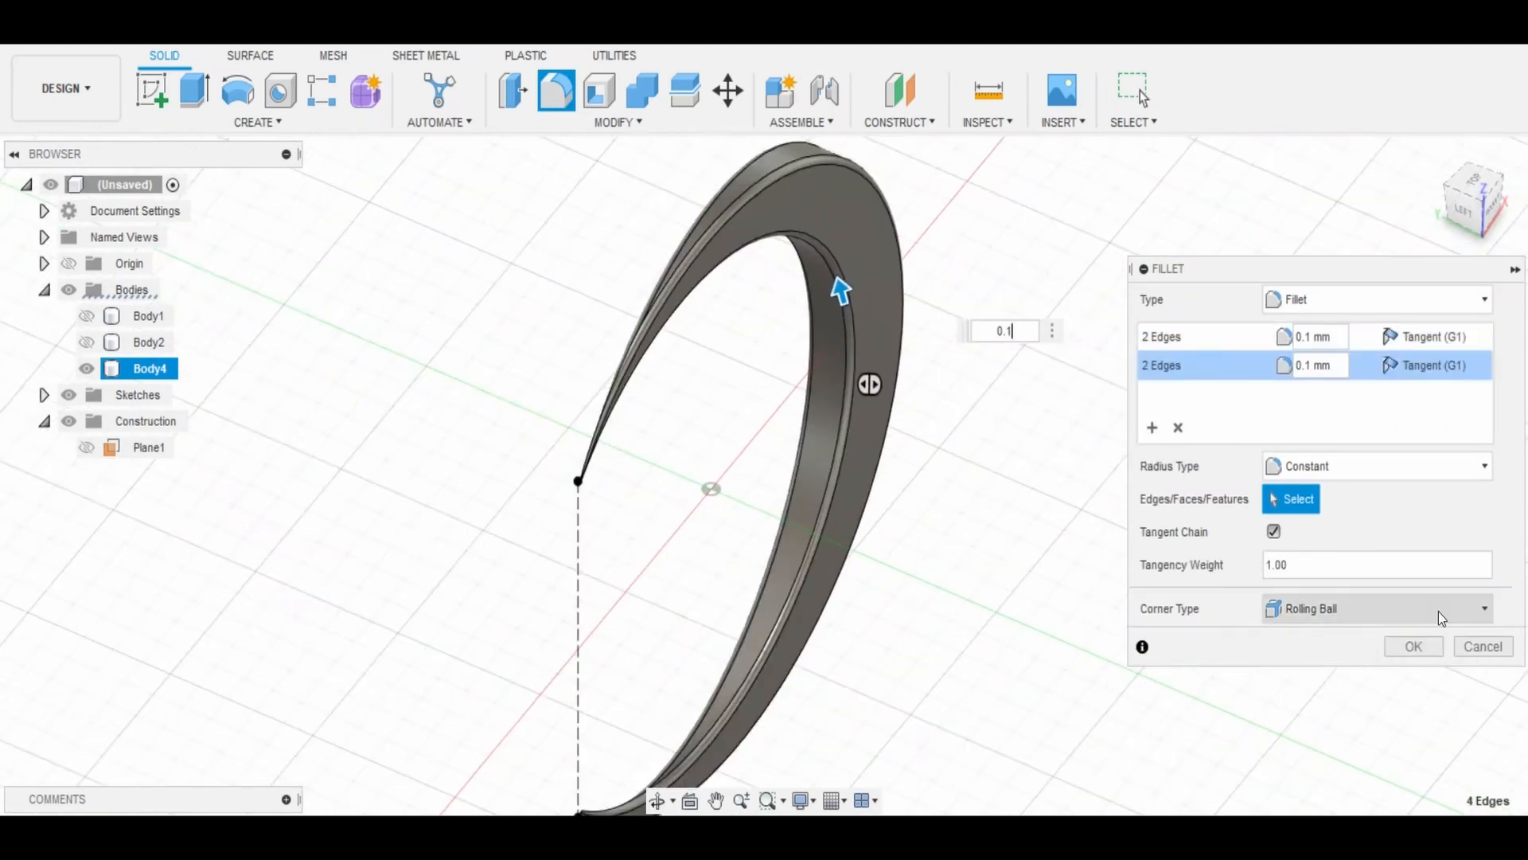
Set the visual style to Shaded and view the filleted crescent from several angles.
{"action": "left_click", "coordinate": [1435, 159]}
{"action": "middle_click_drag", "start_coordinate": [1042, 675], "coordinate": [1204, 572], "text": "shift"}
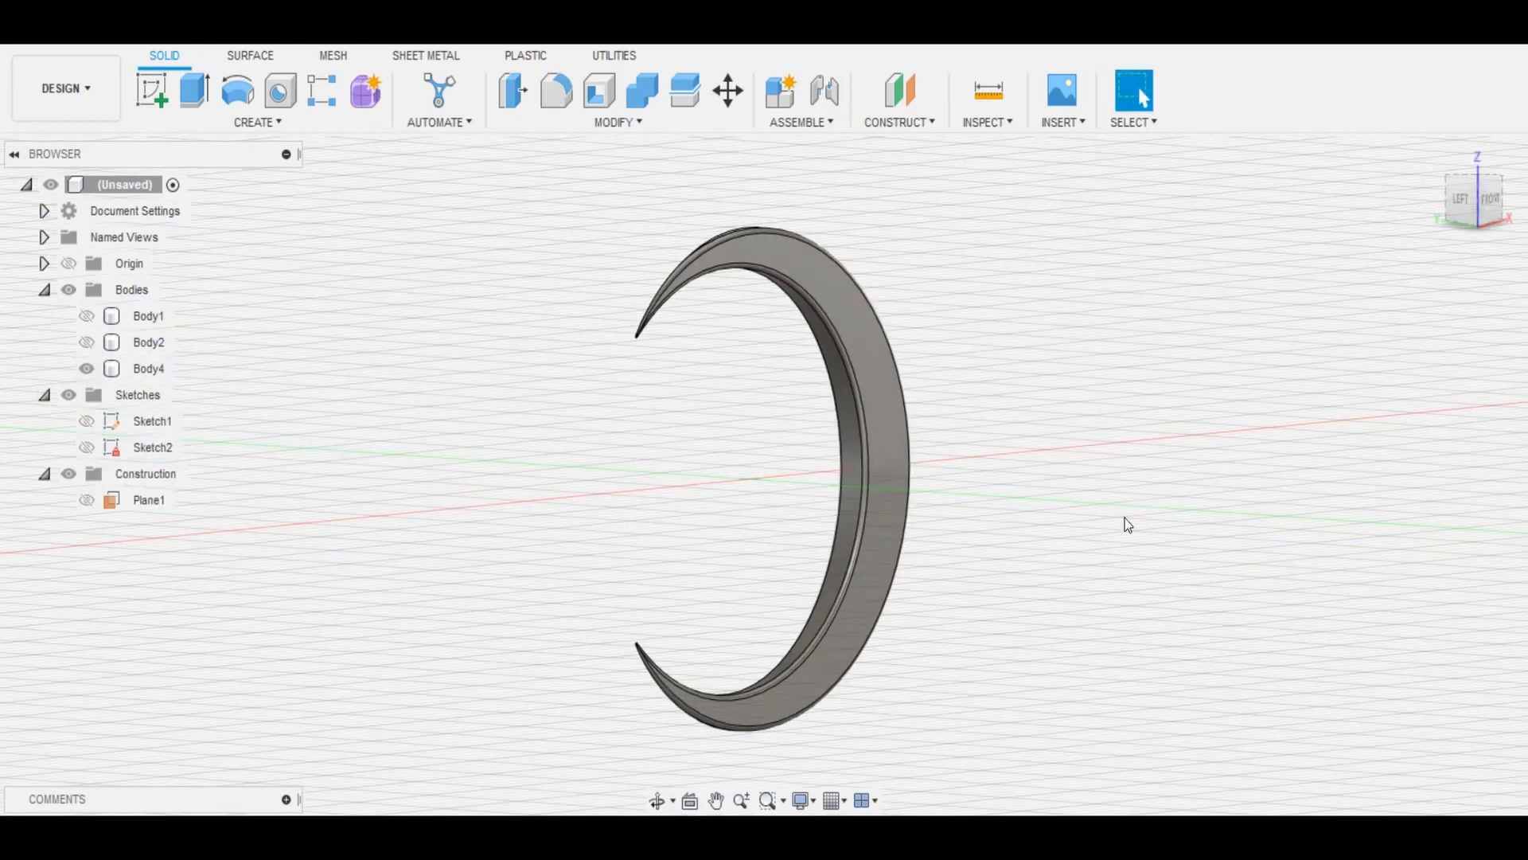
{"action": "middle_click_drag", "start_coordinate": [1128, 525], "coordinate": [1208, 427], "text": "shift"}
{"action": "left_click", "coordinate": [1436, 159]}
{"action": "left_click", "coordinate": [803, 801]}
{"action": "mouse_move", "coordinate": [883, 634]}
{"action": "left_click", "coordinate": [1027, 623]}
{"action": "mouse_move", "coordinate": [1027, 613]}
{"action": "middle_mouse_down", "text": "shift"}
{"action": "mouse_move", "coordinate": [1040, 555]}
{"action": "mouse_move", "coordinate": [778, 515]}
{"action": "middle_mouse_up", "text": "shift"}
{"action": "left_click", "coordinate": [1436, 159]}
Edit the crescent's fillet, setting the outer edges to 0.15 mm and the inner edges to 0.2 mm.
{"action": "double_click", "coordinate": [390, 830]}
{"action": "scroll", "coordinate": [964, 264], "scroll_direction": "up", "scroll_amount": 5}
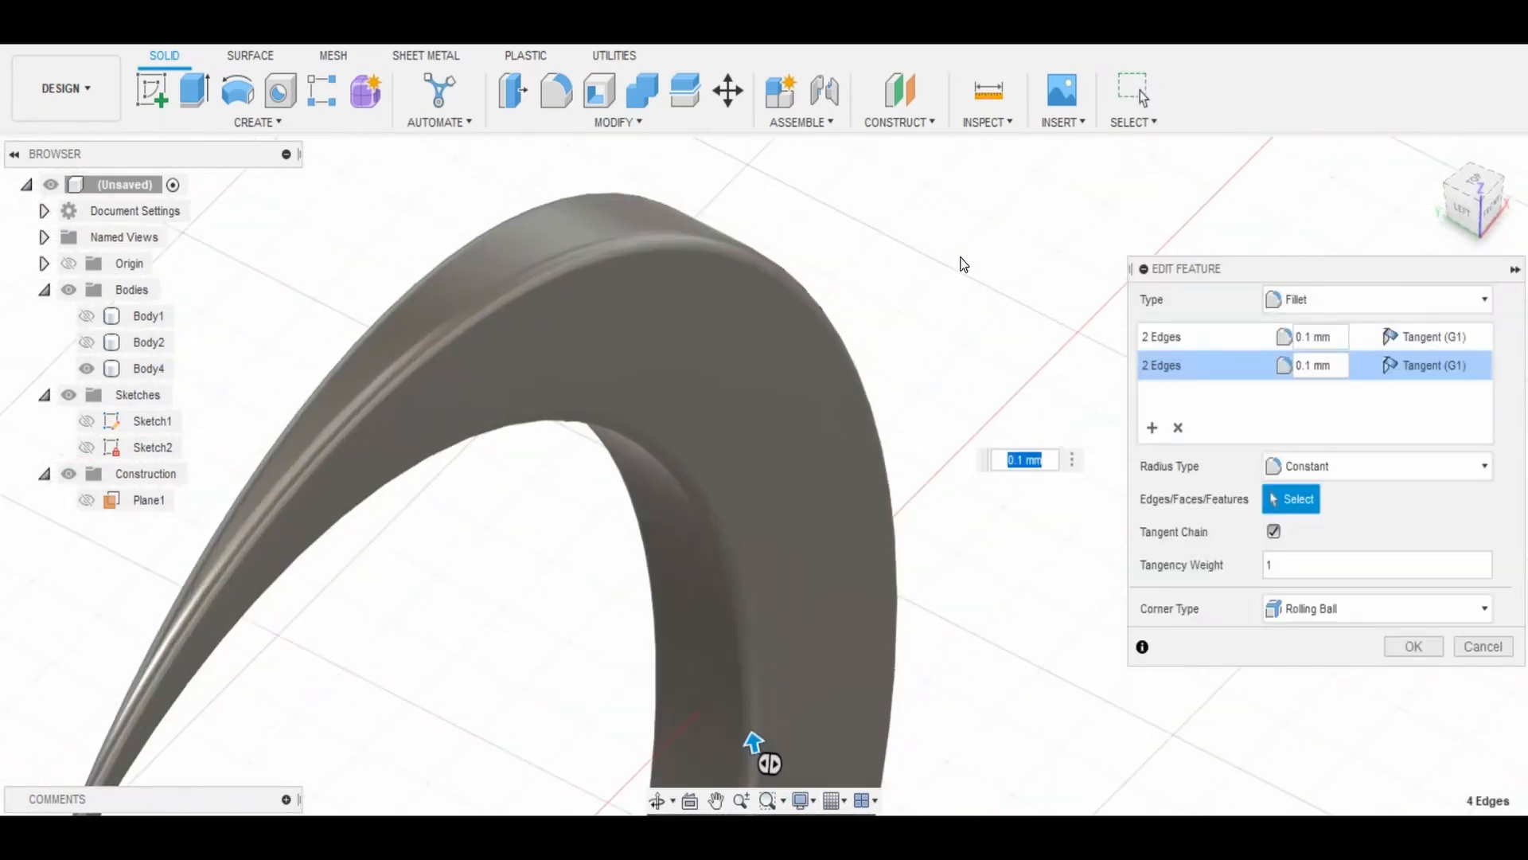
{"action": "middle_click_drag", "start_coordinate": [964, 264], "coordinate": [986, 286], "text": "shift"}
{"action": "left_click", "coordinate": [1313, 337]}
{"action": "left_click", "coordinate": [1312, 338]}
{"action": "type", "text": "5"}
{"action": "double_click", "coordinate": [1307, 366]}
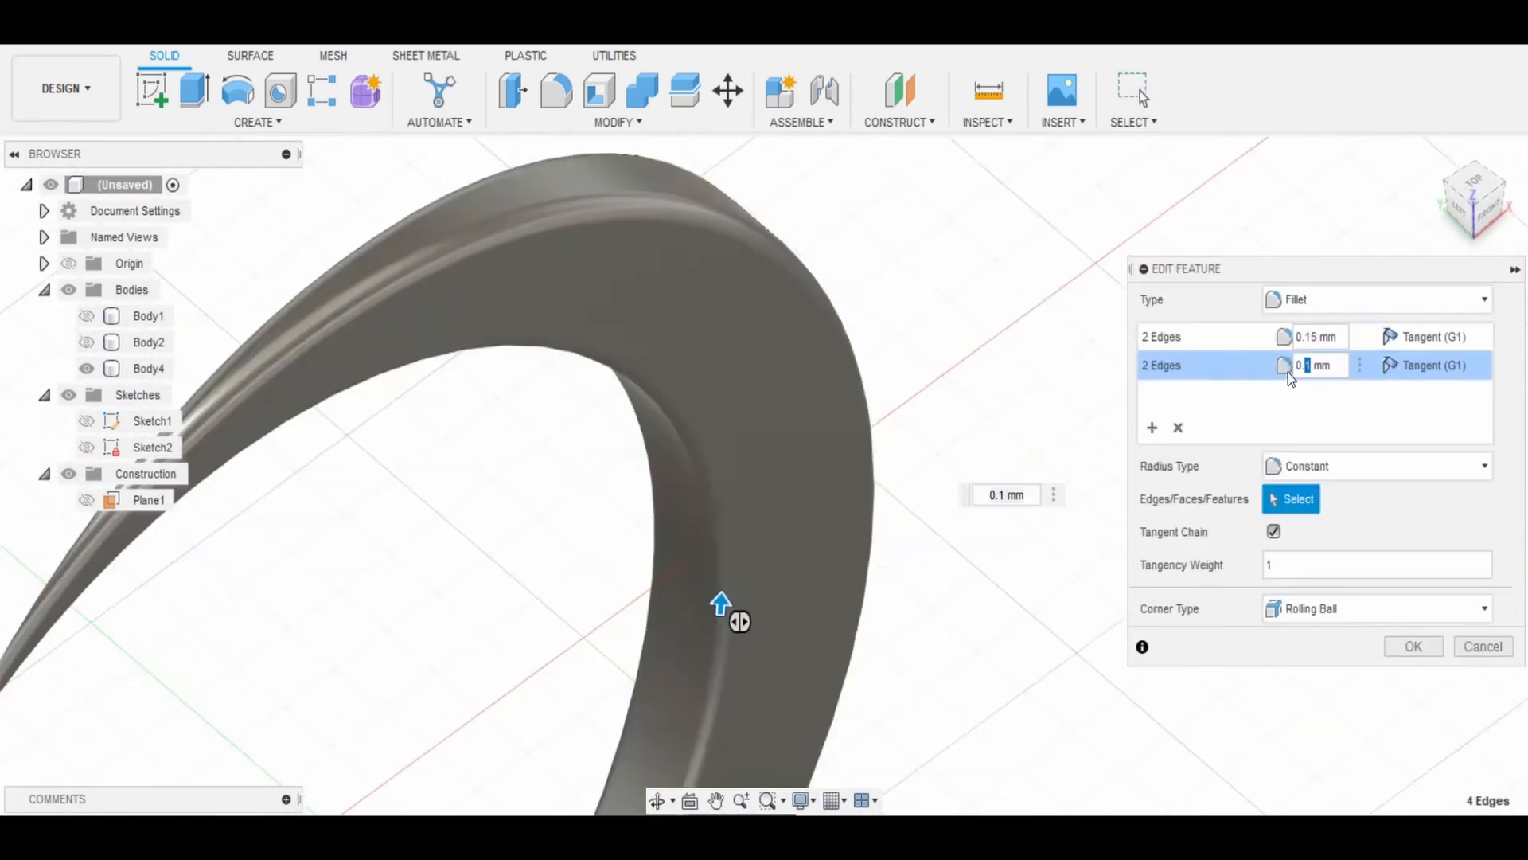
{"action": "scroll", "coordinate": [744, 498], "scroll_direction": "down", "scroll_amount": 3}
{"action": "type", "text": "2"}
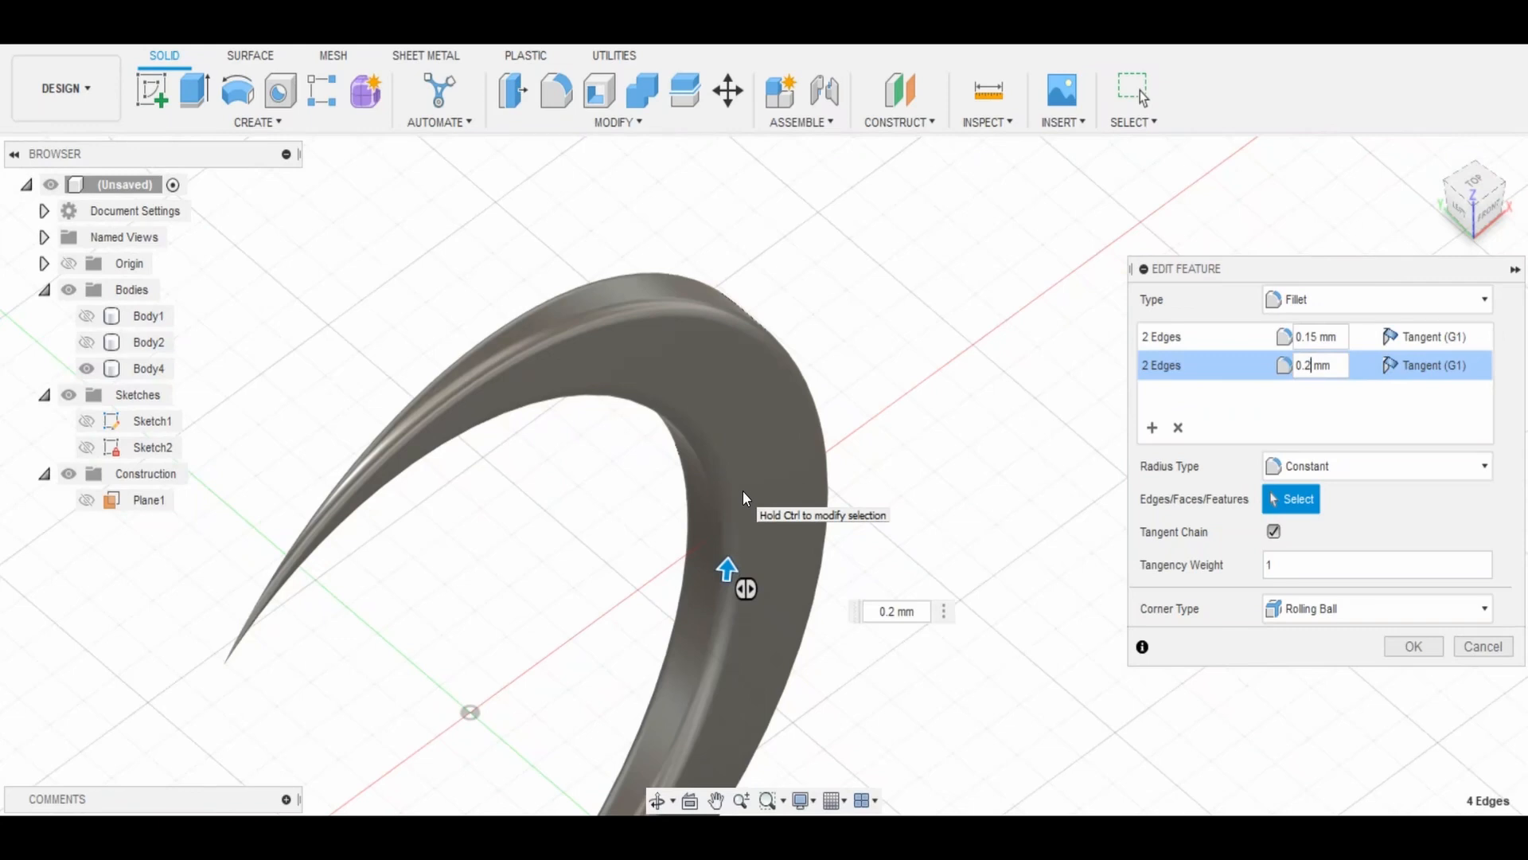
{"action": "middle_click_drag", "start_coordinate": [744, 499], "coordinate": [671, 546], "text": "shift"}
Set the fillet radius of the two outer edges to 0.3 mm.
{"action": "left_click", "coordinate": [1318, 338]}
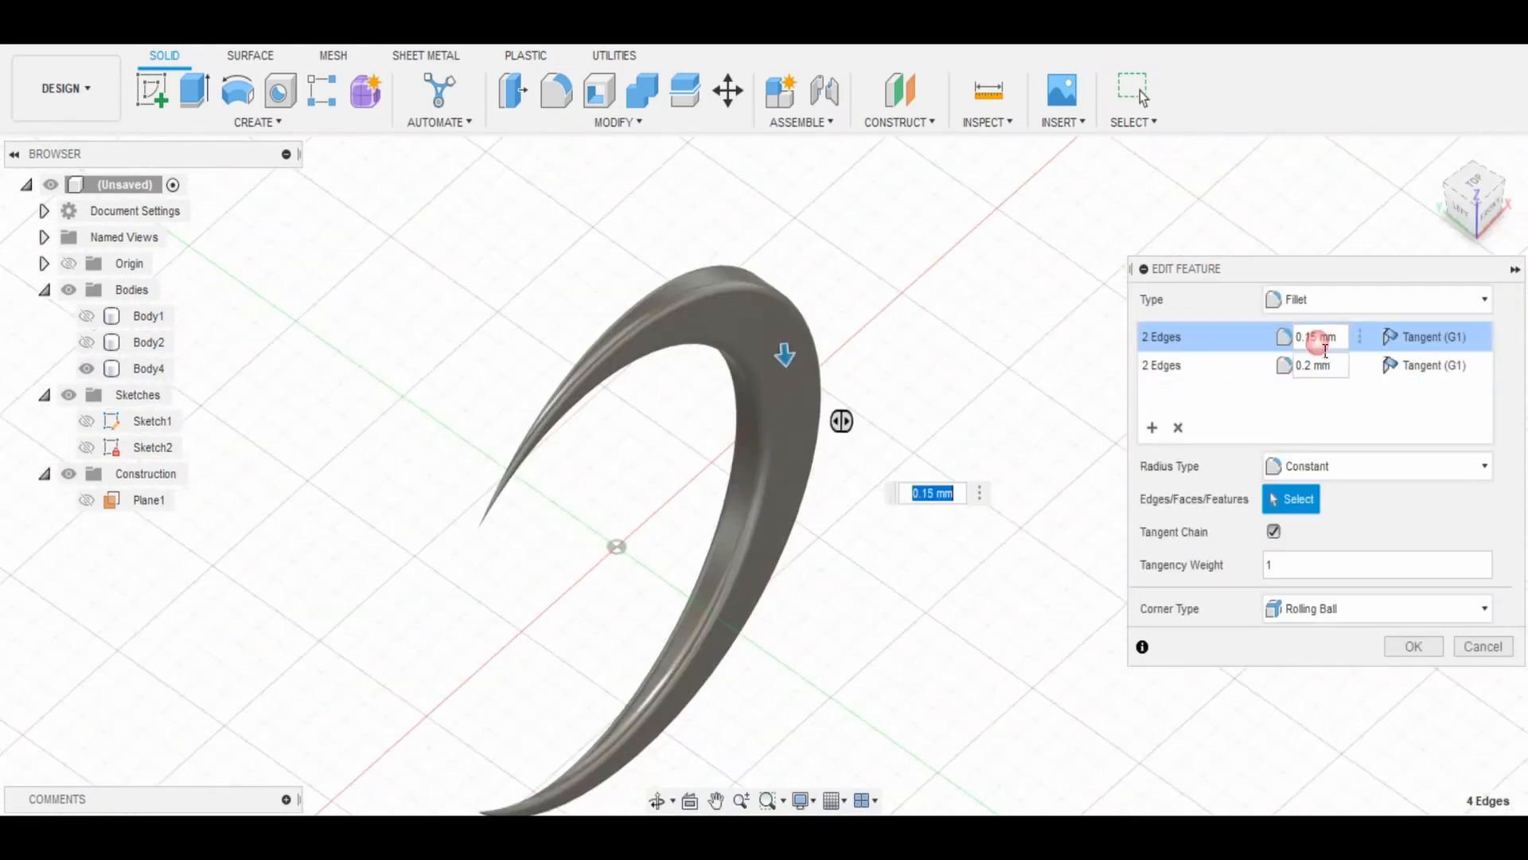
{"action": "key", "text": "BackSpace"}
{"action": "key", "text": "BackSpace"}
{"action": "type", "text": "3"}
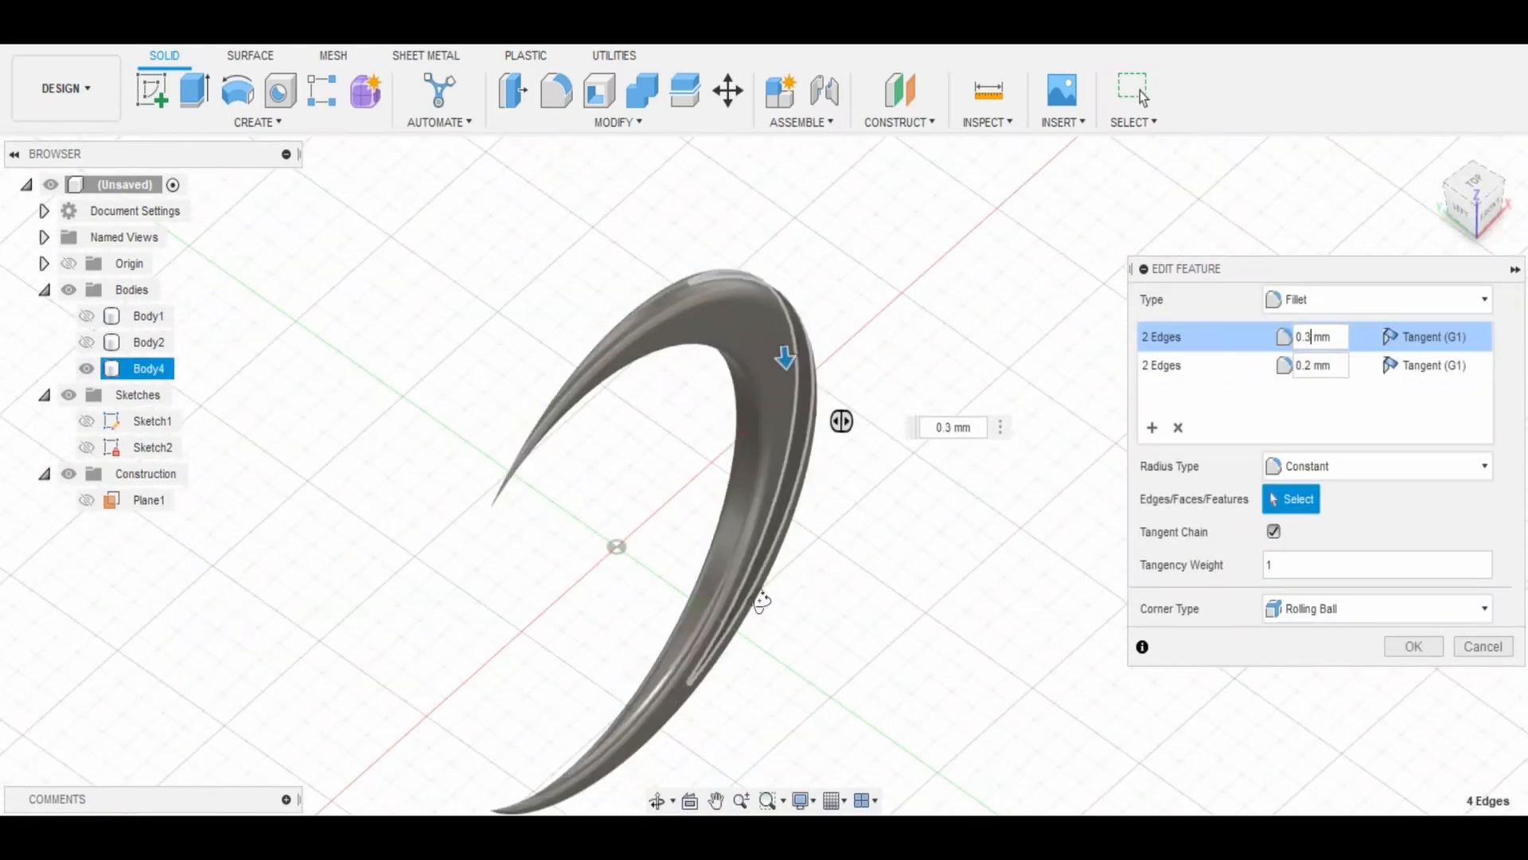
{"action": "middle_click_drag", "start_coordinate": [760, 600], "coordinate": [897, 556], "text": "shift"}
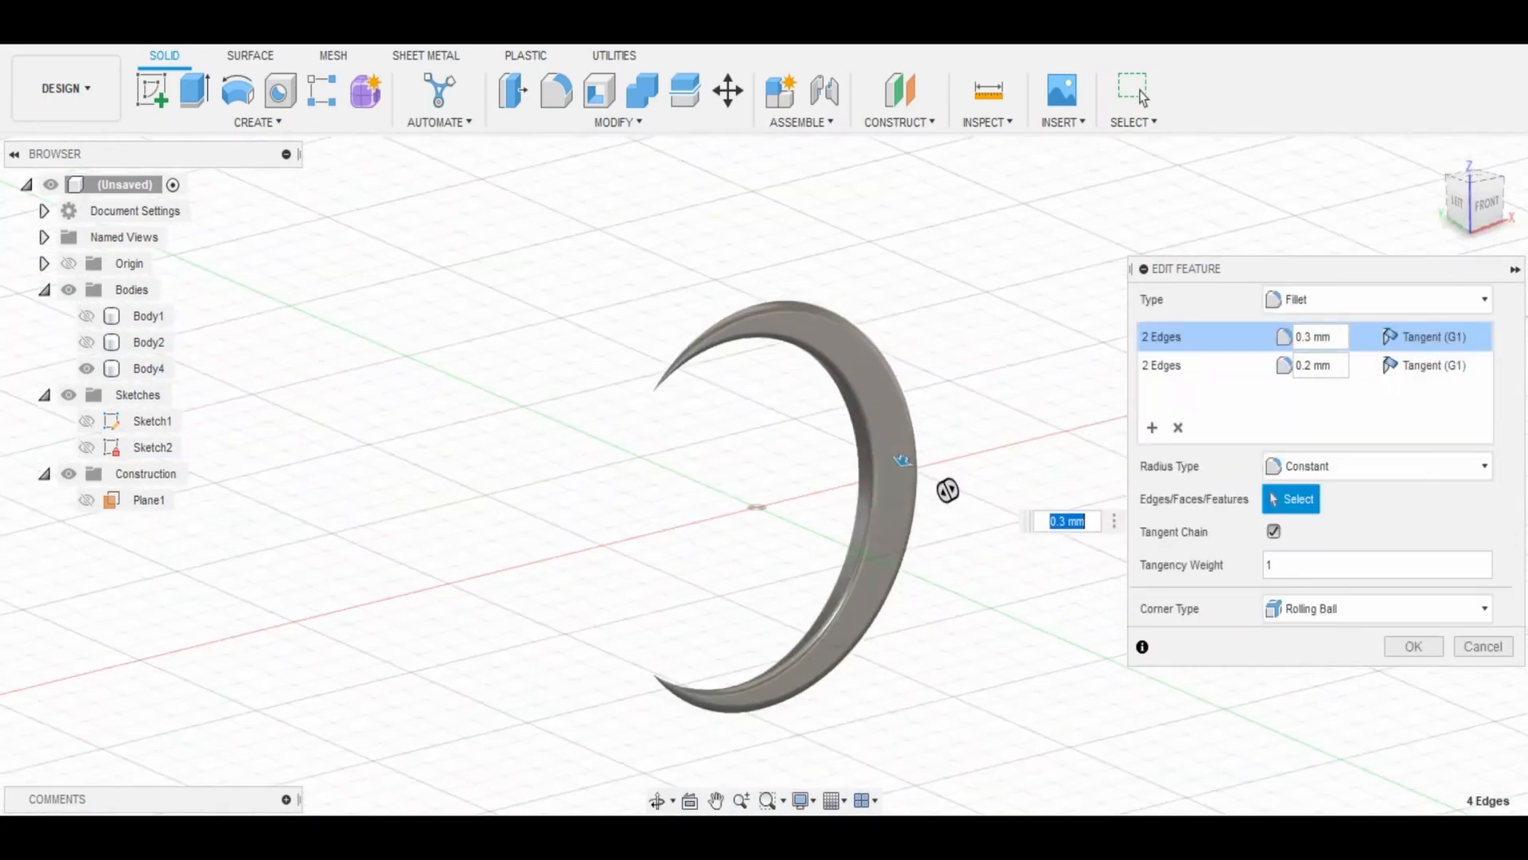
Try a fillet radius of 0.15 mm on the inner edges and compare it in the front and angled views.
{"action": "left_click", "coordinate": [1321, 374]}
{"action": "left_click", "coordinate": [1487, 203]}
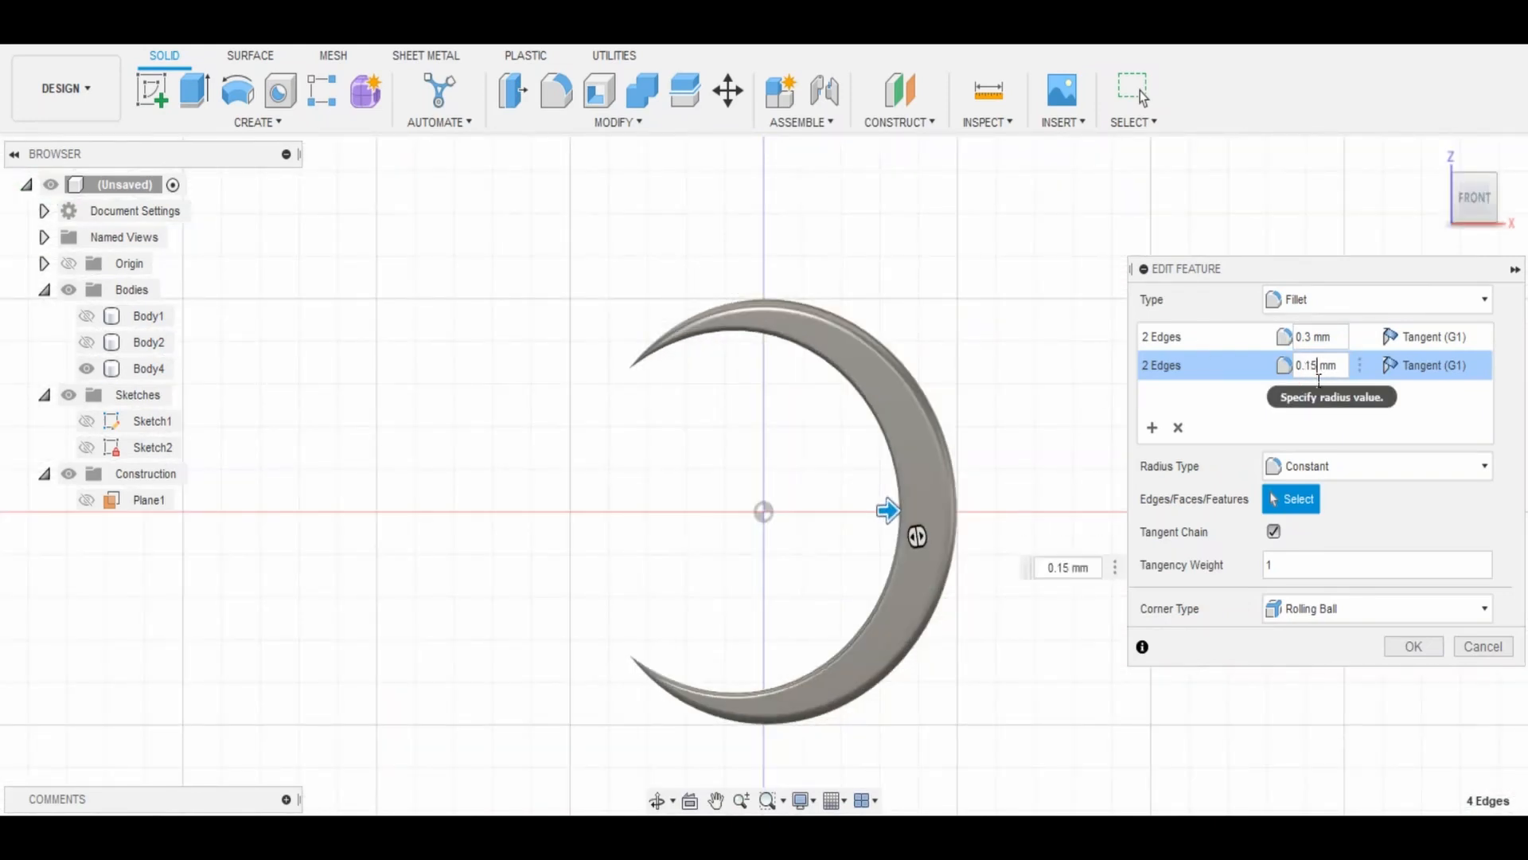
{"action": "scroll", "coordinate": [727, 477], "scroll_direction": "down", "scroll_amount": 2}
{"action": "middle_click_drag", "start_coordinate": [727, 477], "coordinate": [793, 534], "text": "shift"}
{"action": "scroll", "coordinate": [807, 522], "scroll_direction": "up", "scroll_amount": 5}
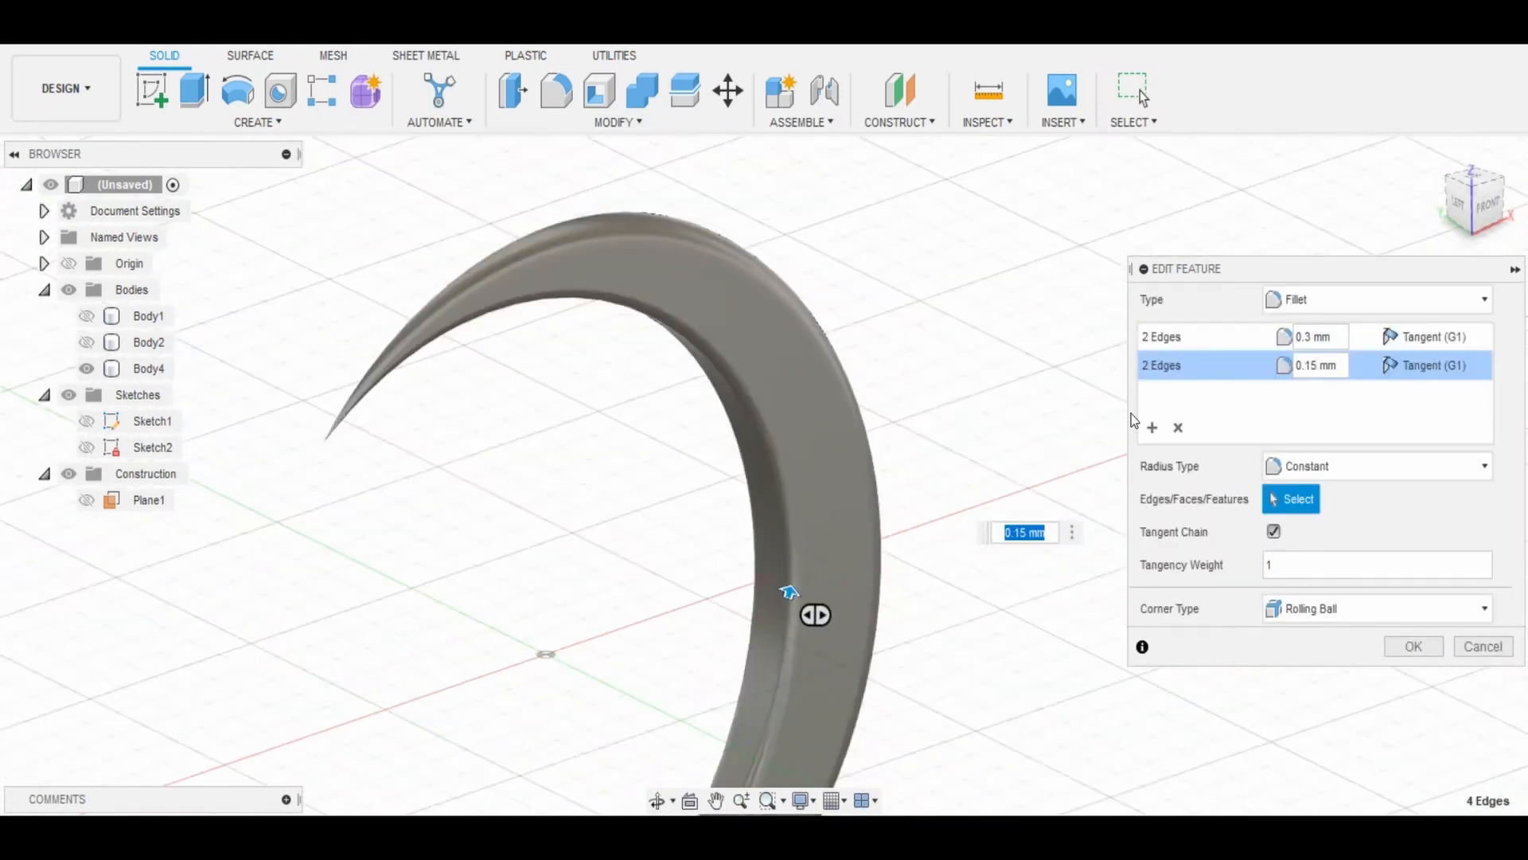
{"action": "left_click", "coordinate": [1485, 201]}
{"action": "key", "text": "Return"}
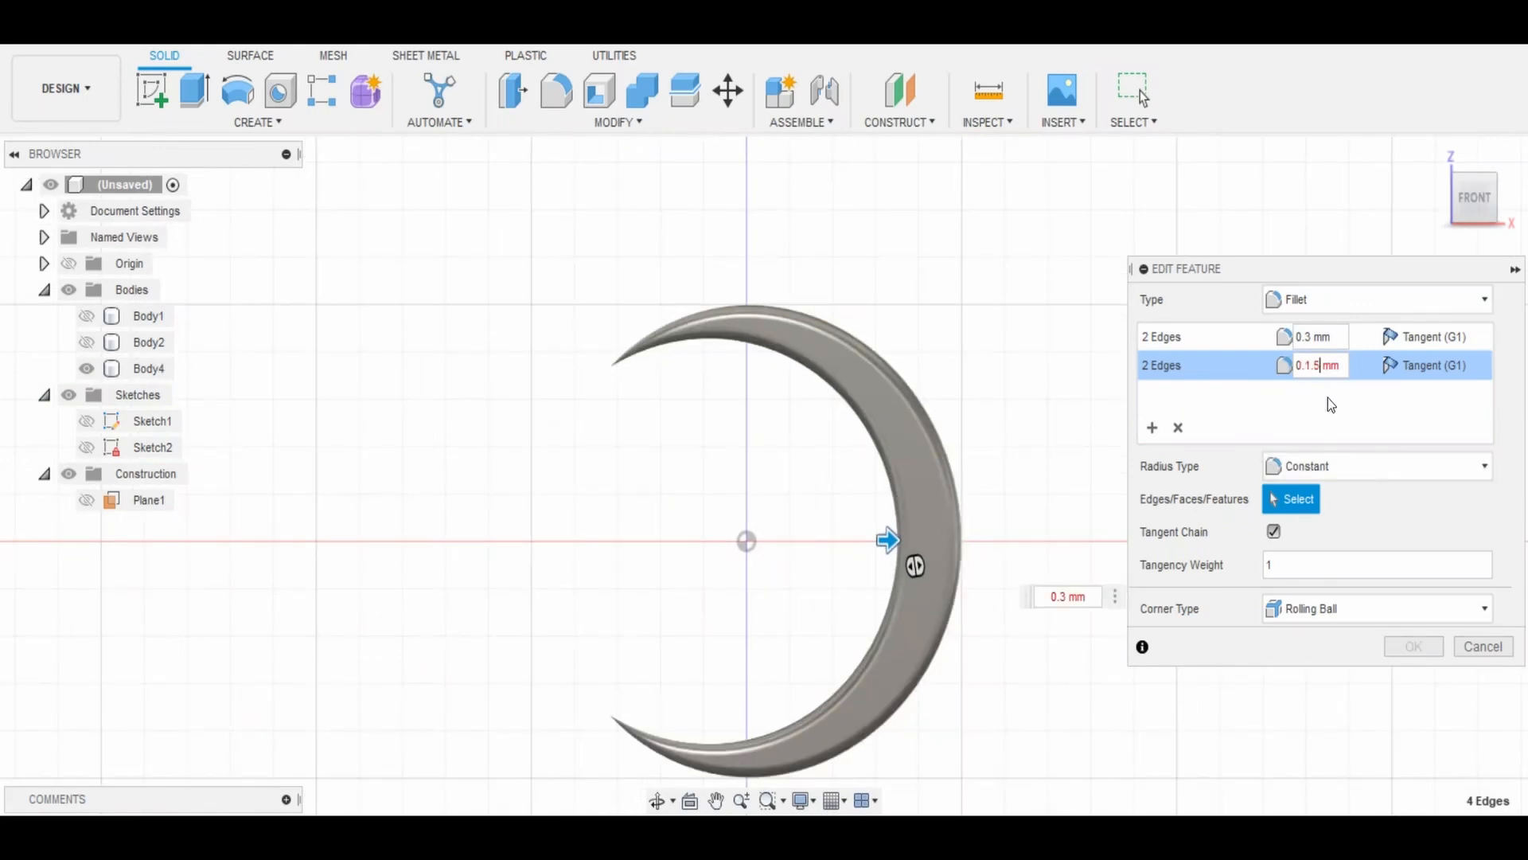
{"action": "key", "text": "Return"}
Set the fillet radii to 0.3 mm on the outer edges and 0.2 mm on the inner edges, and complete the edit.
{"action": "left_click", "coordinate": [1316, 337]}
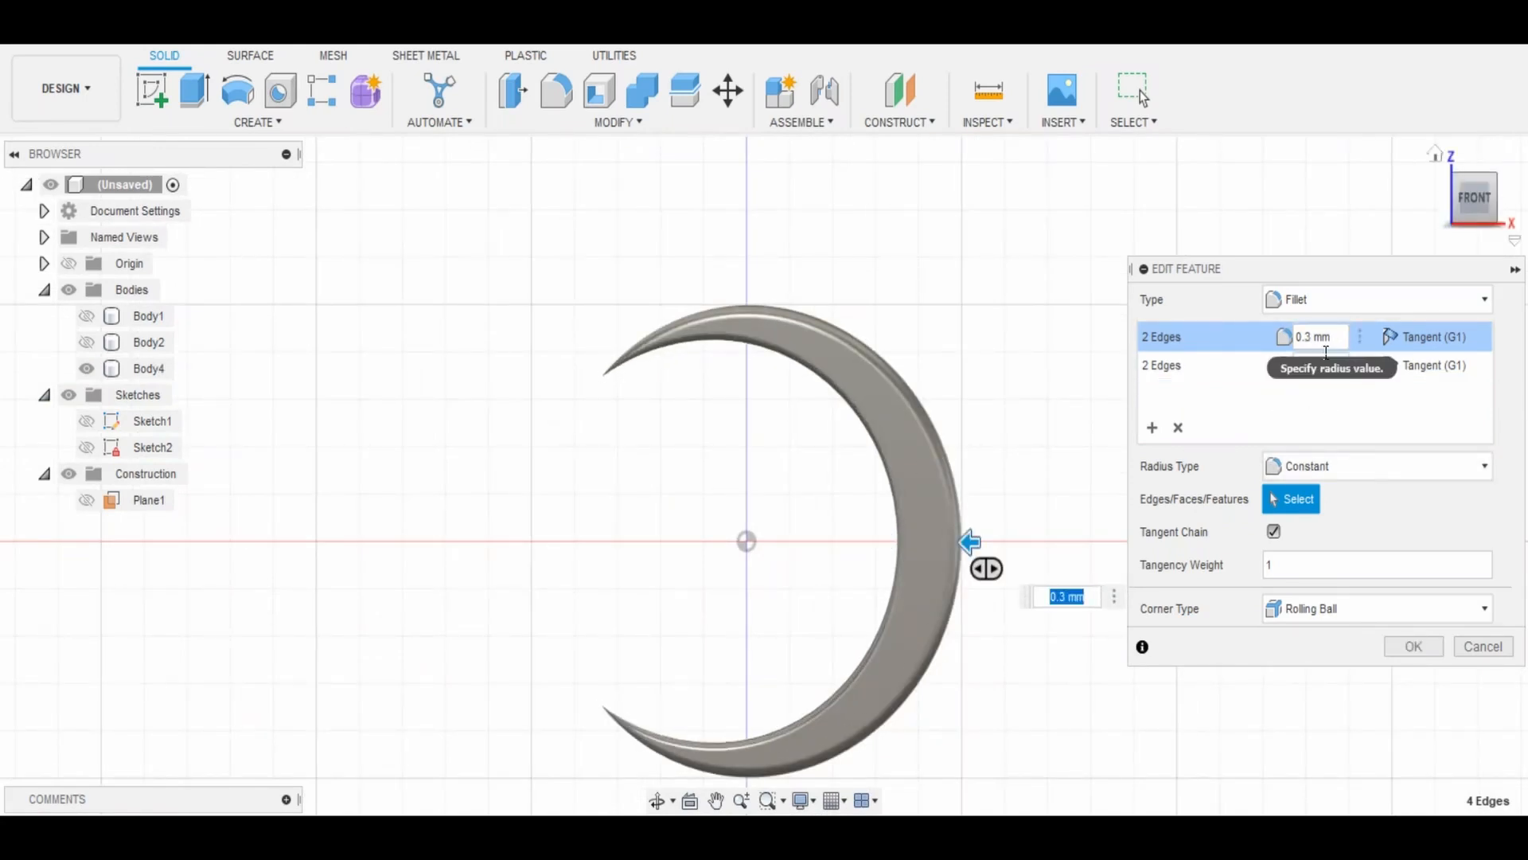
{"action": "key", "text": "BackSpace"}
{"action": "type", "text": "2"}
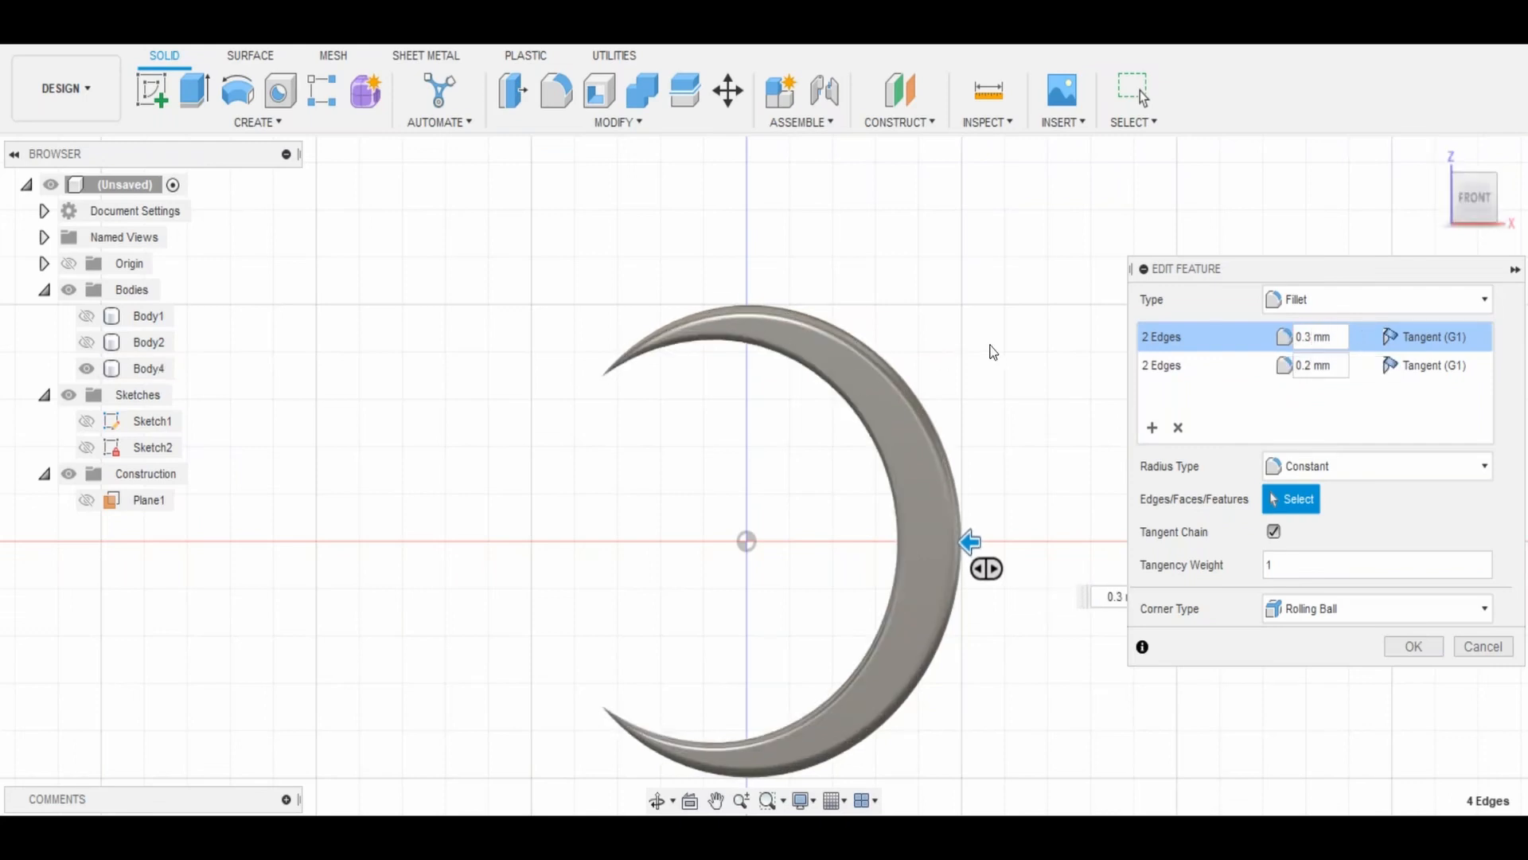
{"action": "middle_click_drag", "start_coordinate": [692, 398], "coordinate": [744, 601], "text": "shift"}
{"action": "left_click", "coordinate": [1402, 646]}
{"action": "left_click", "coordinate": [1483, 214]}
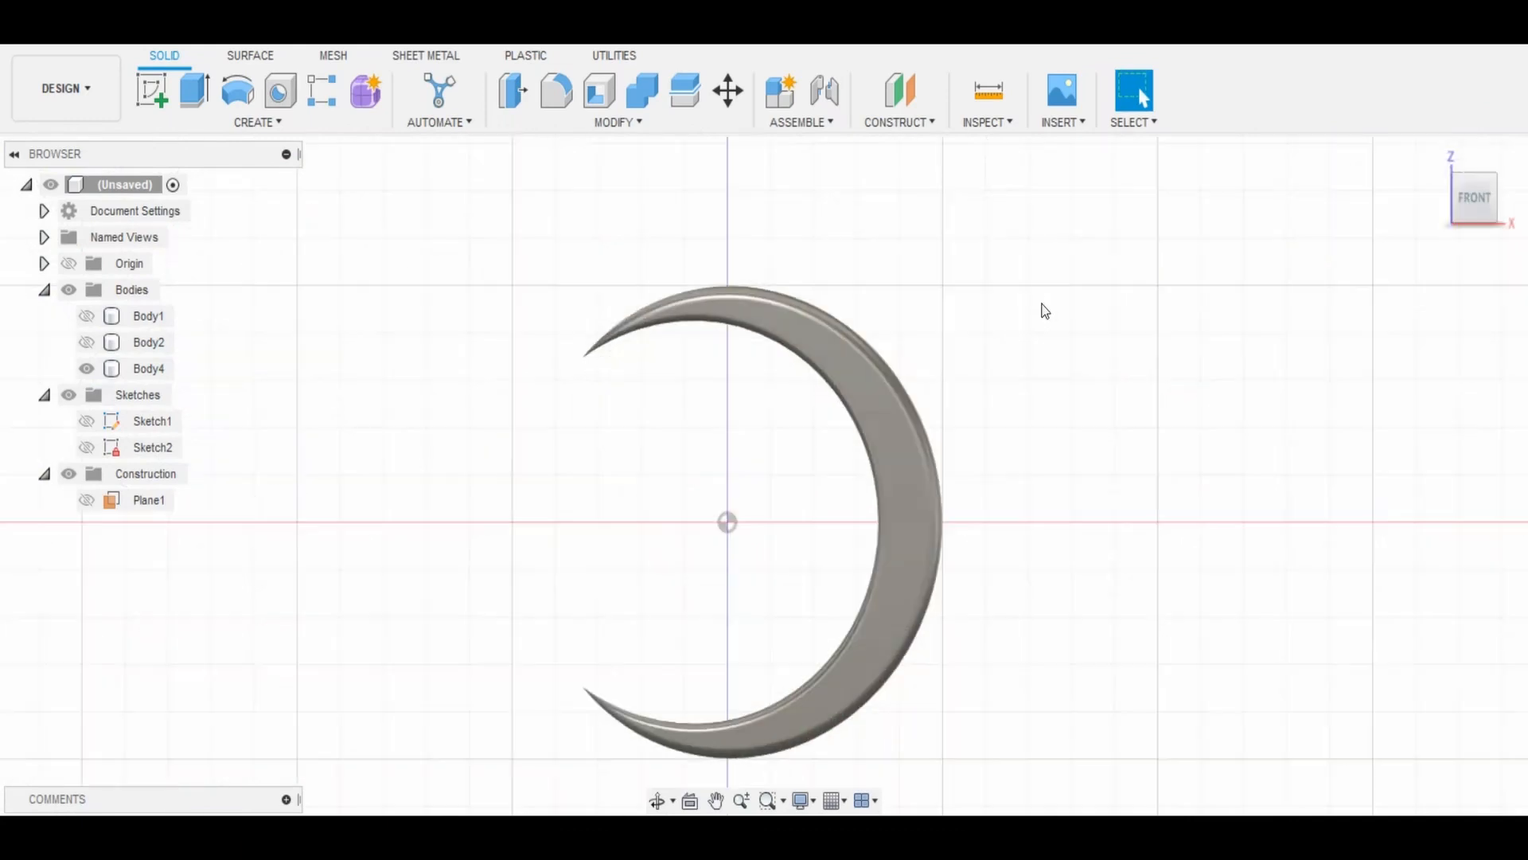
{"action": "middle_click_drag", "start_coordinate": [1043, 311], "coordinate": [1074, 318], "text": "shift"}
{"action": "scroll", "coordinate": [1027, 366], "scroll_direction": "up", "scroll_amount": 3}
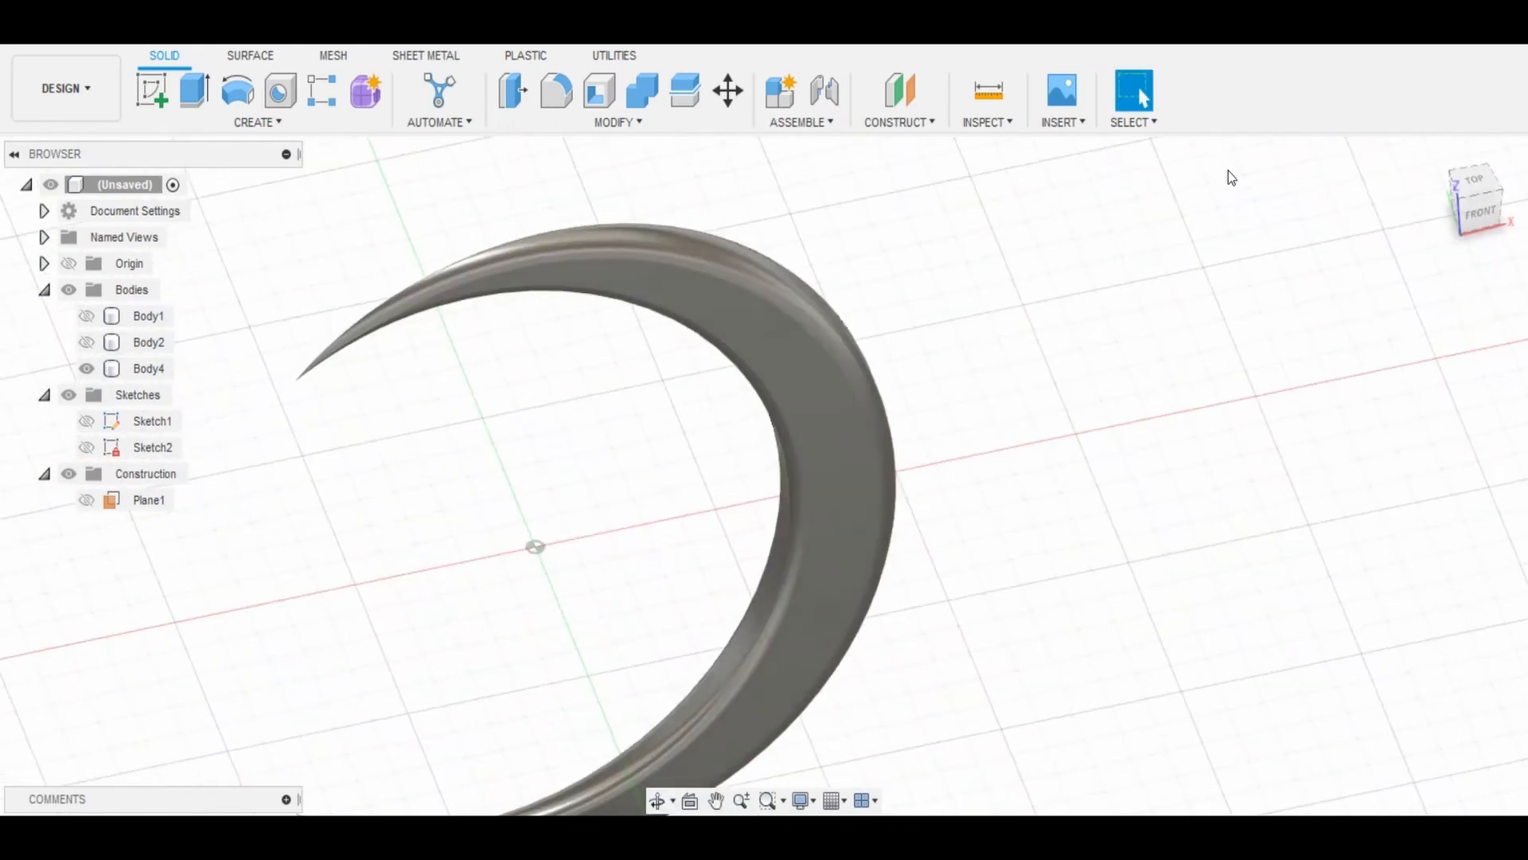
Create a new sketch on the front plane in the front view.
{"action": "left_click", "coordinate": [1481, 237]}
{"action": "left_click", "coordinate": [143, 97]}
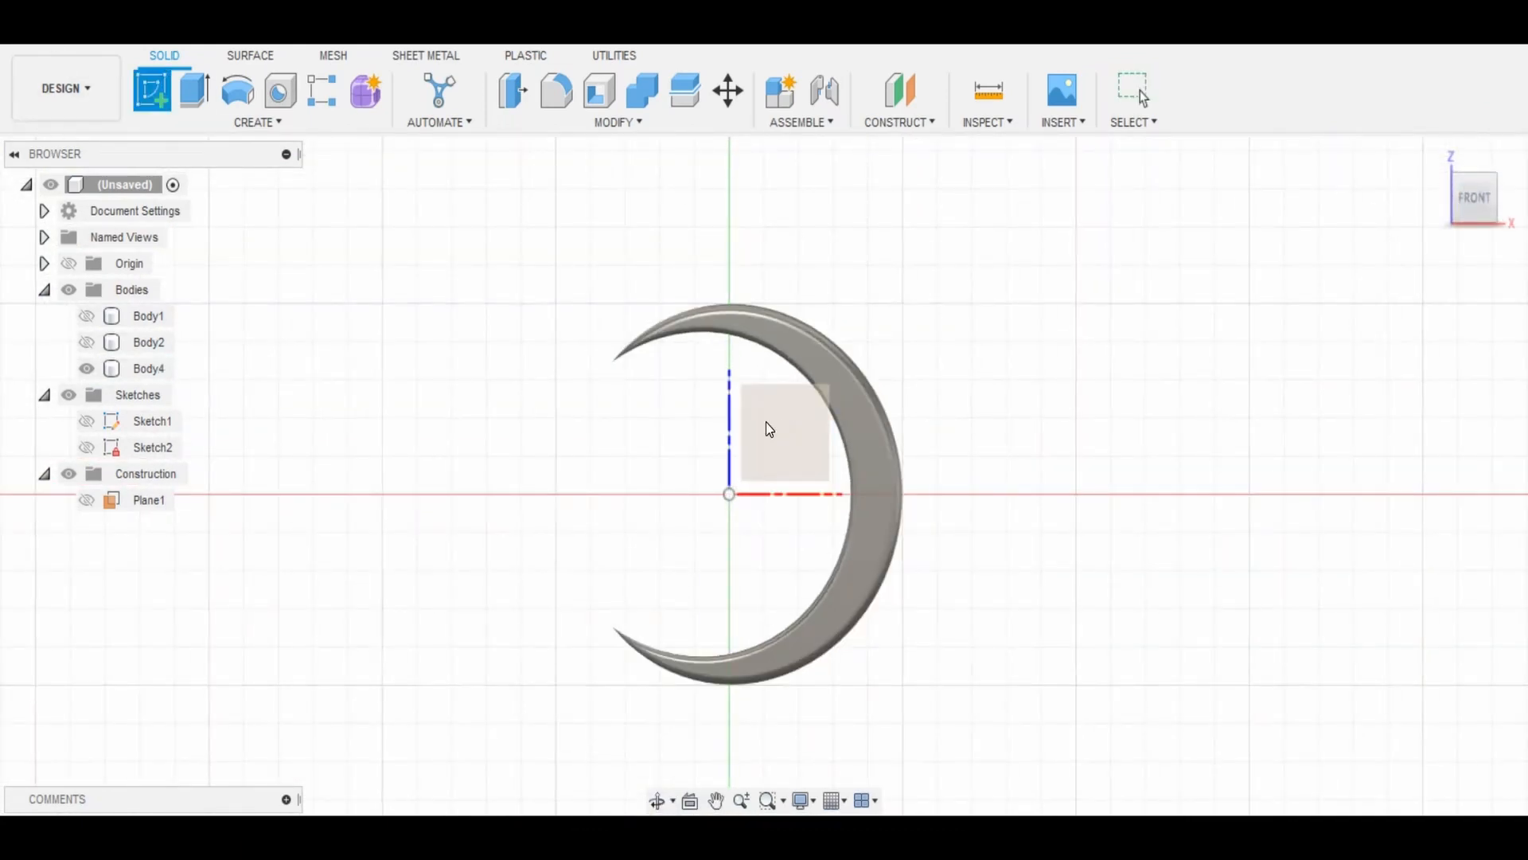
{"action": "left_click", "coordinate": [796, 418]}
Set the visual style to Shaded with Visible Edges Only and frame the crescent's upper half.
{"action": "left_click", "coordinate": [834, 799]}
{"action": "left_click", "coordinate": [803, 800]}
{"action": "mouse_move", "coordinate": [881, 637]}
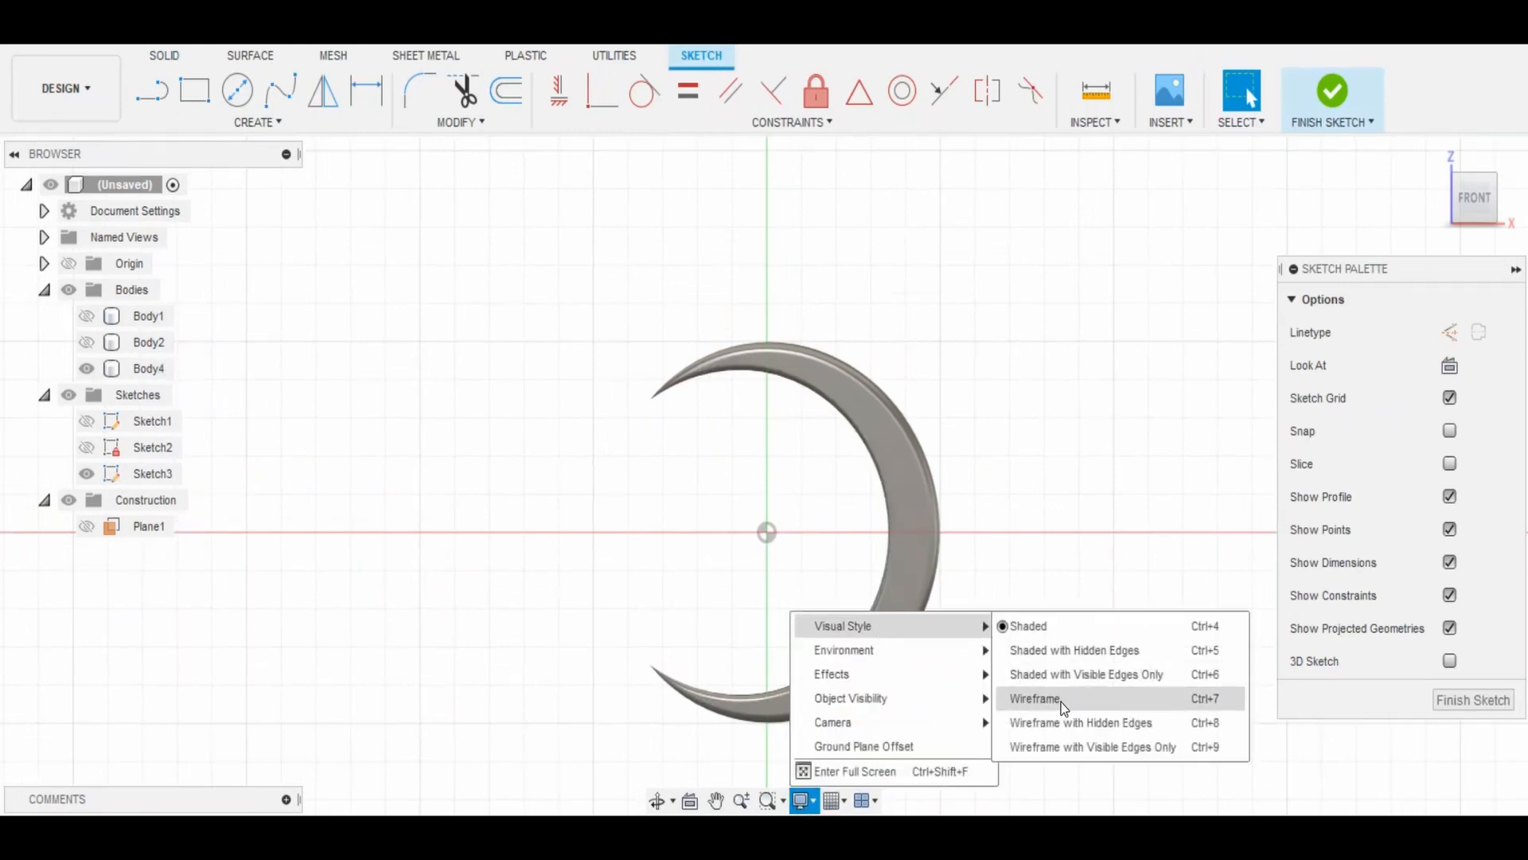
{"action": "left_click", "coordinate": [1004, 676]}
{"action": "scroll", "coordinate": [910, 314], "scroll_direction": "up", "scroll_amount": 3}
{"action": "scroll", "coordinate": [910, 314], "scroll_direction": "down", "scroll_amount": 1}
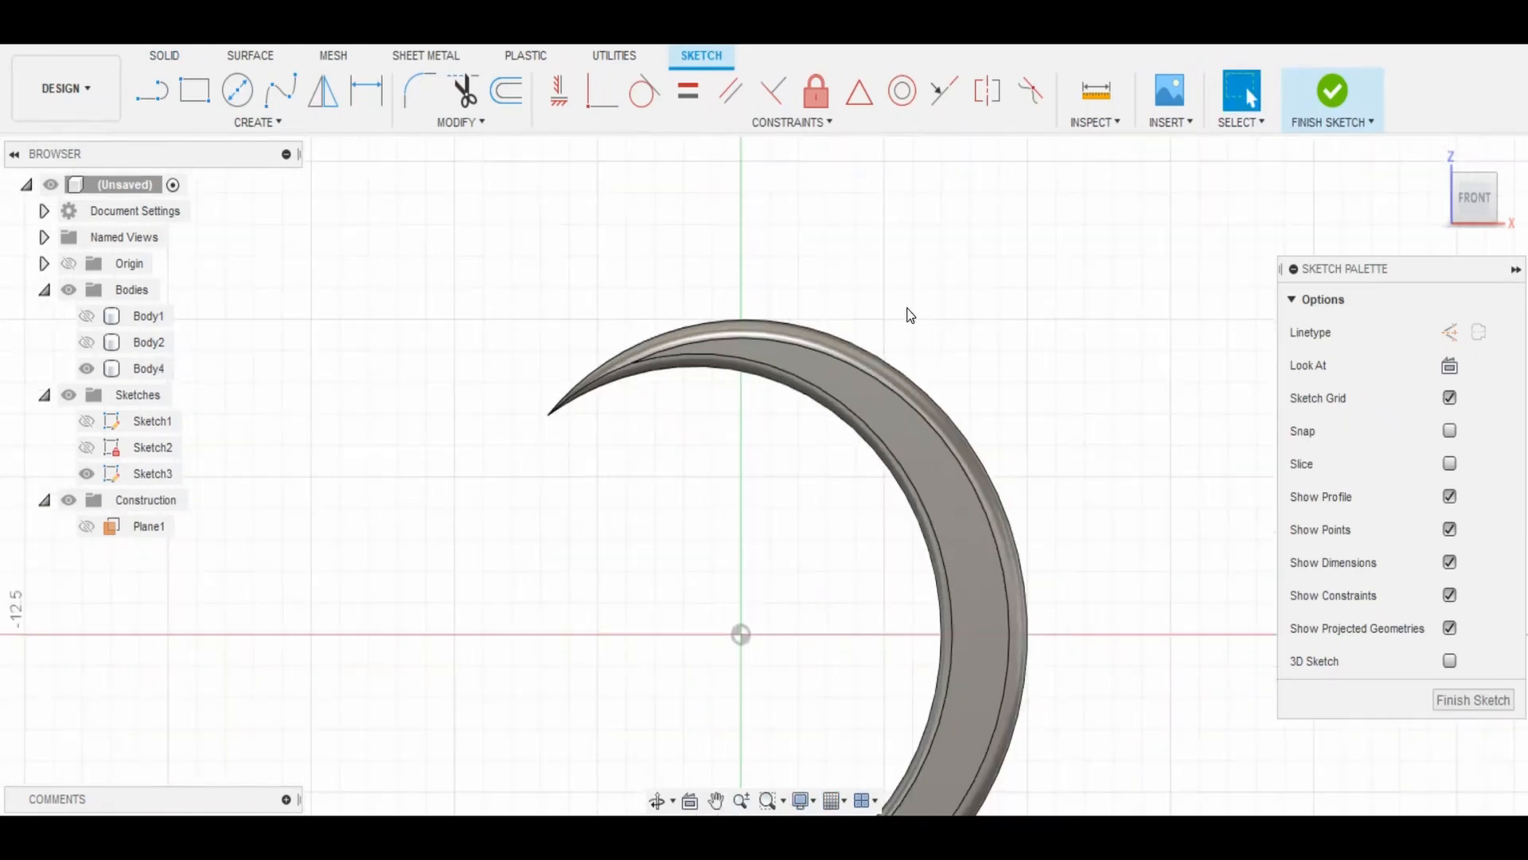
Project the crescent's rounded outer face into the front-plane sketch.
{"action": "key", "text": "Escape"}
{"action": "scroll", "coordinate": [771, 320], "scroll_direction": "down", "scroll_amount": 1}
{"action": "key", "text": "p"}
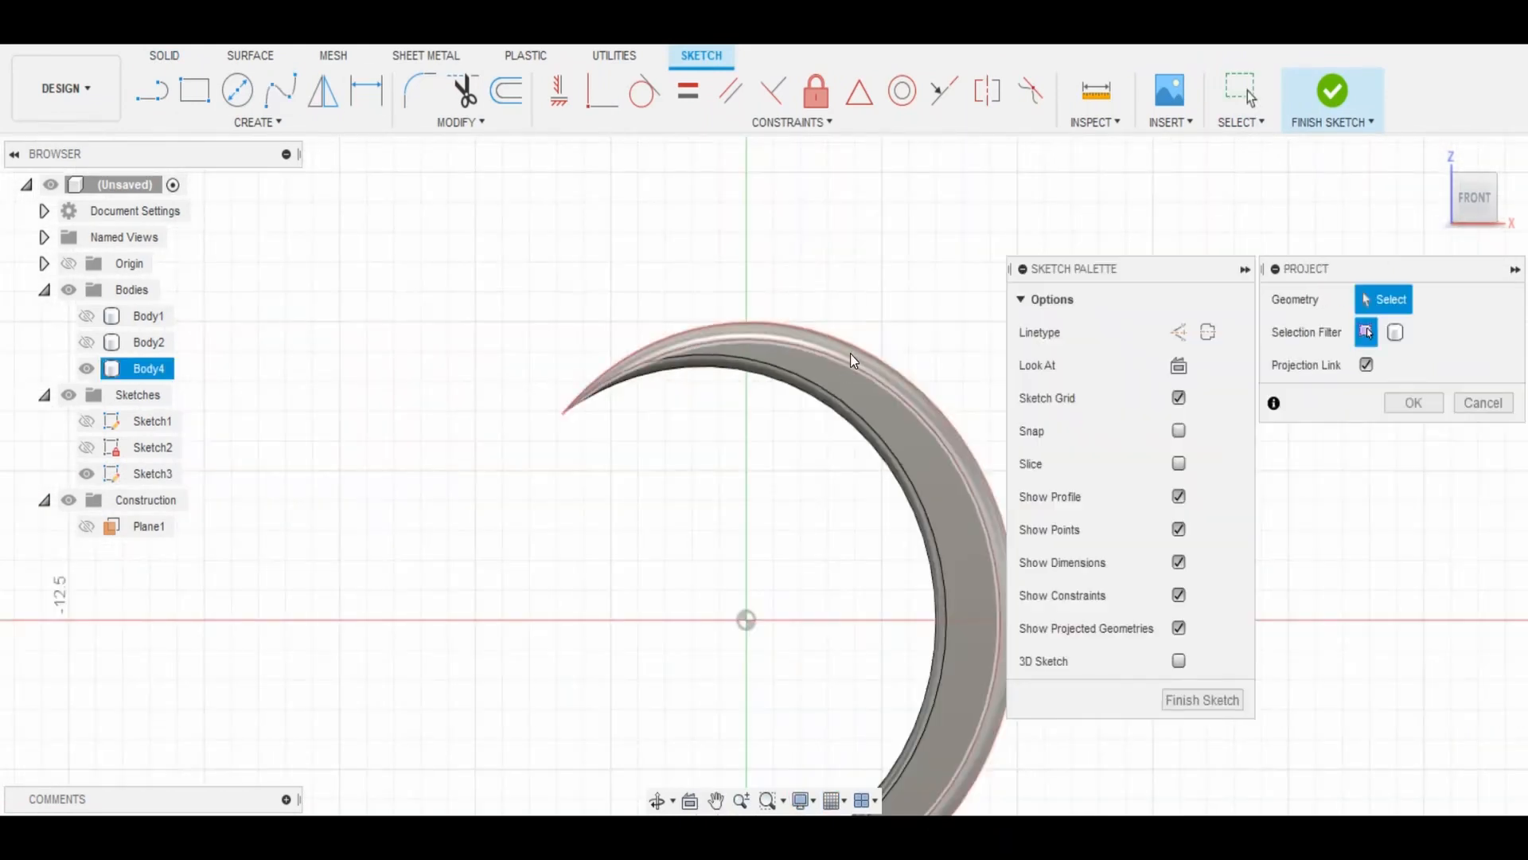
{"action": "left_click", "coordinate": [852, 355]}
{"action": "scroll", "coordinate": [783, 246], "scroll_direction": "down", "scroll_amount": 3}
{"action": "left_click", "coordinate": [1437, 404]}
{"action": "scroll", "coordinate": [860, 255], "scroll_direction": "up", "scroll_amount": 4}
{"action": "scroll", "coordinate": [692, 326], "scroll_direction": "down", "scroll_amount": 3}
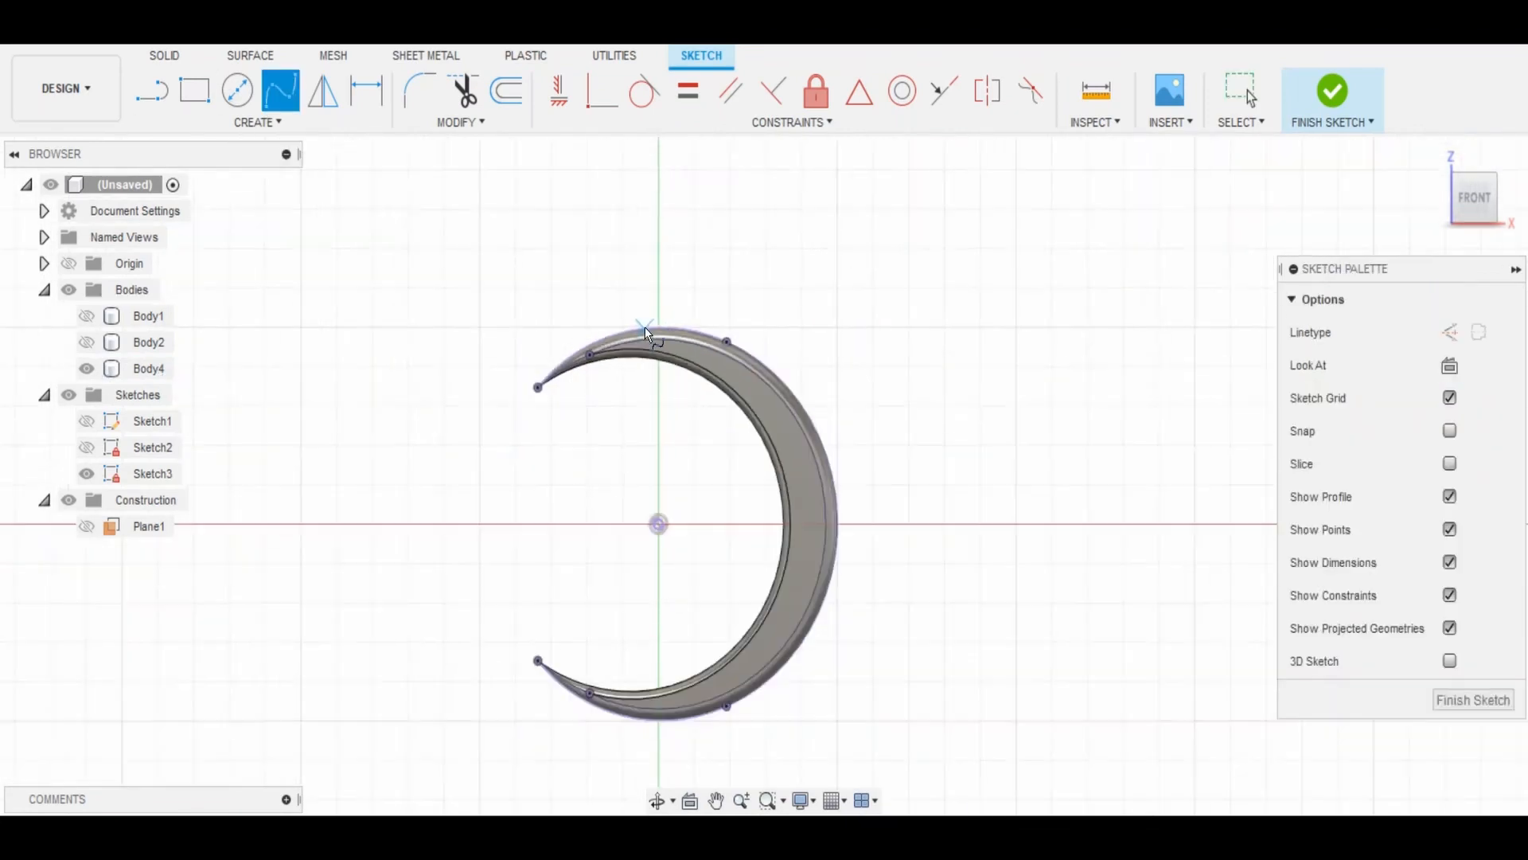
{"action": "scroll", "coordinate": [700, 355], "scroll_direction": "up", "scroll_amount": 4}
{"action": "scroll", "coordinate": [574, 335], "scroll_direction": "down", "scroll_amount": 3}
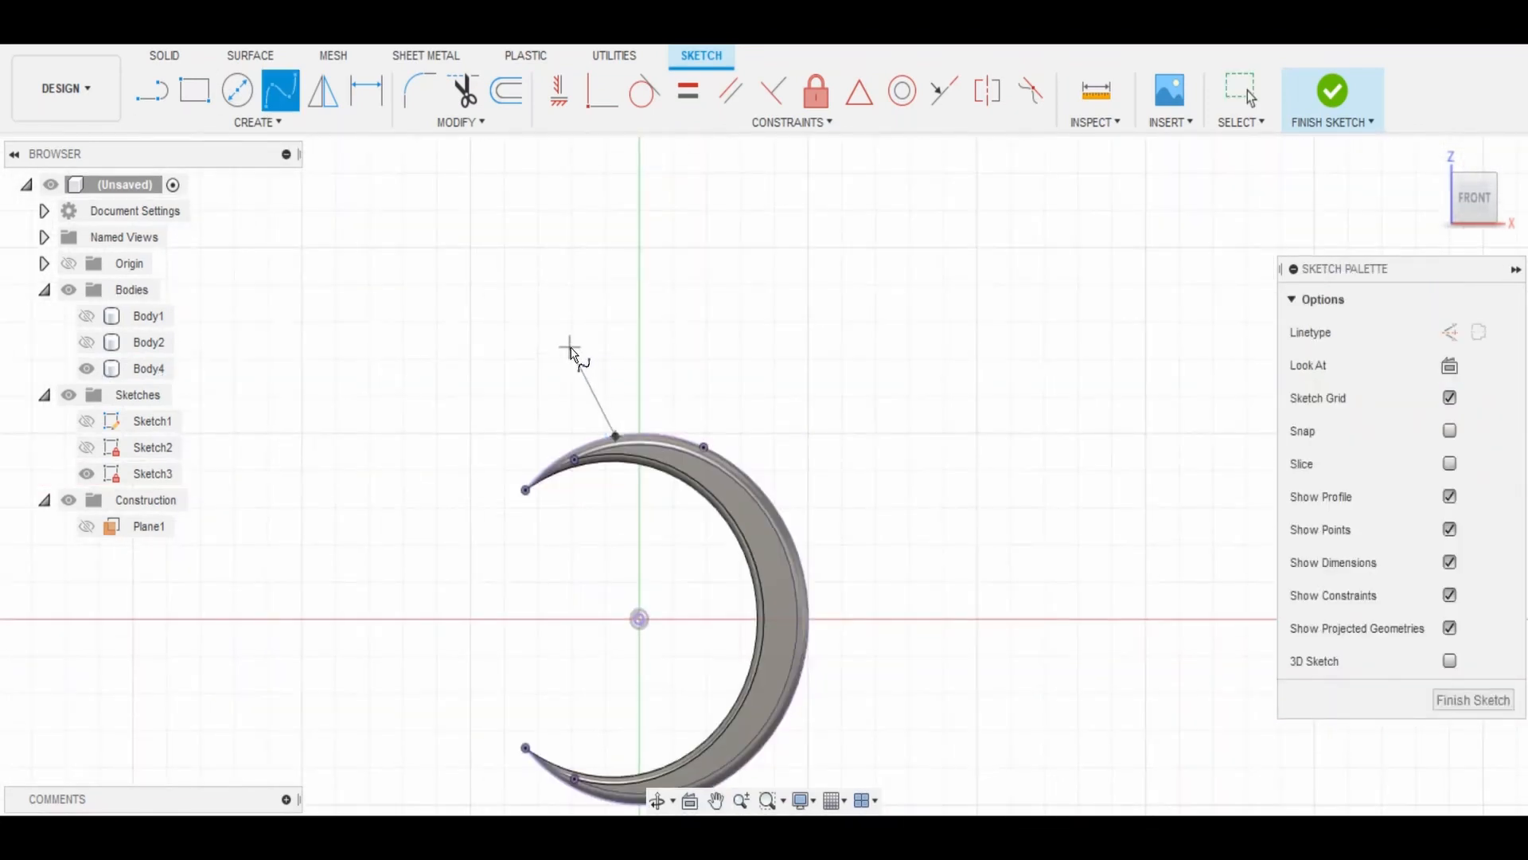
{"action": "left_click", "coordinate": [669, 438]}
{"action": "scroll", "coordinate": [759, 387], "scroll_direction": "down", "scroll_amount": 2}
{"action": "scroll", "coordinate": [716, 427], "scroll_direction": "up", "scroll_amount": 3}
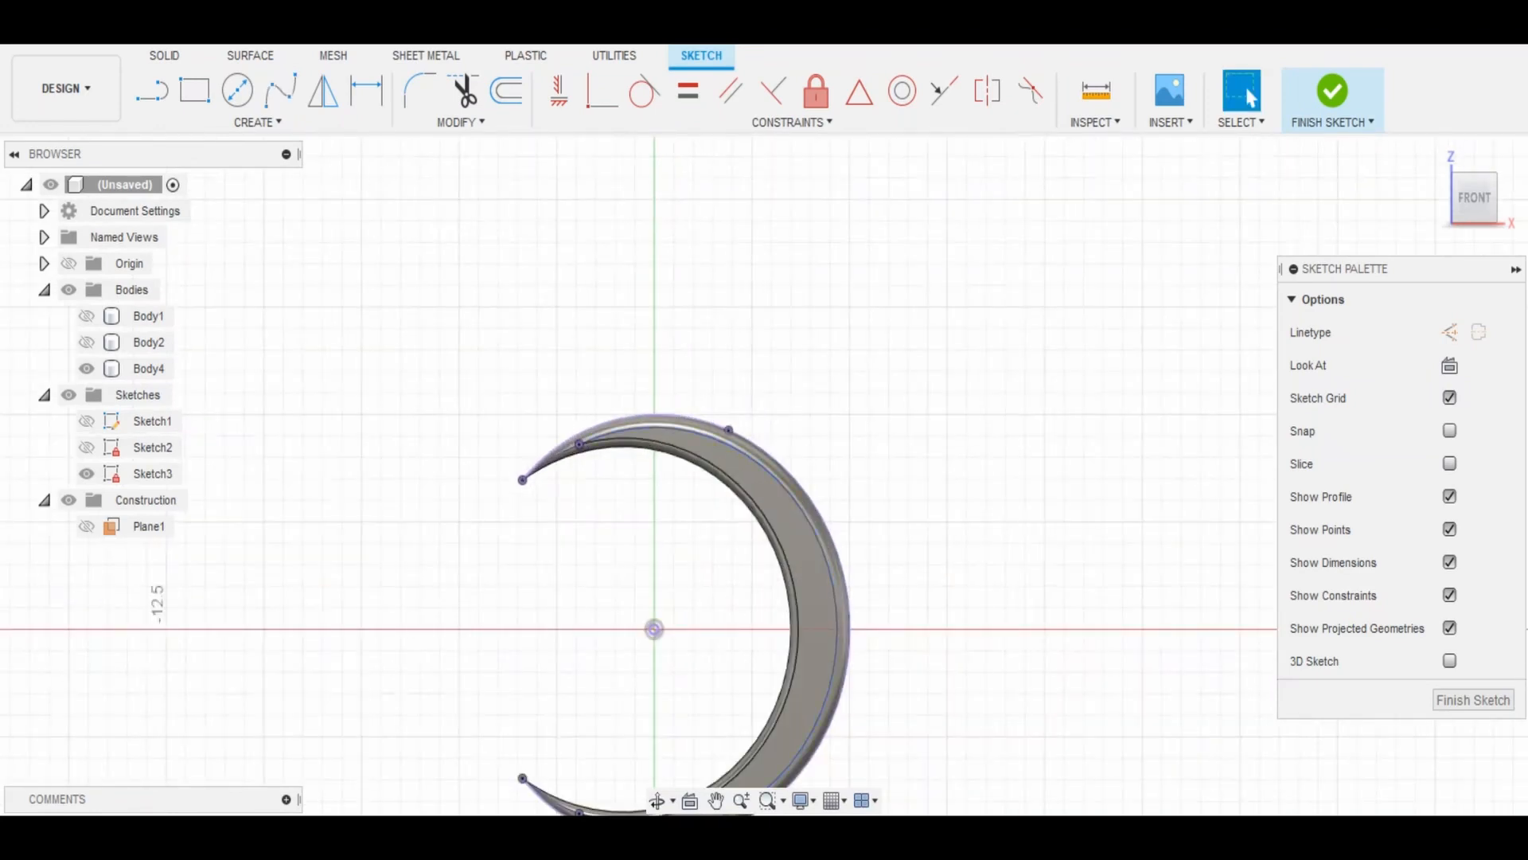
Start a fresh sketch on the front plane and project the crescent's rounded outer face into it.
{"action": "left_click", "coordinate": [1332, 94]}
{"action": "left_click", "coordinate": [153, 89]}
{"action": "left_click", "coordinate": [860, 570]}
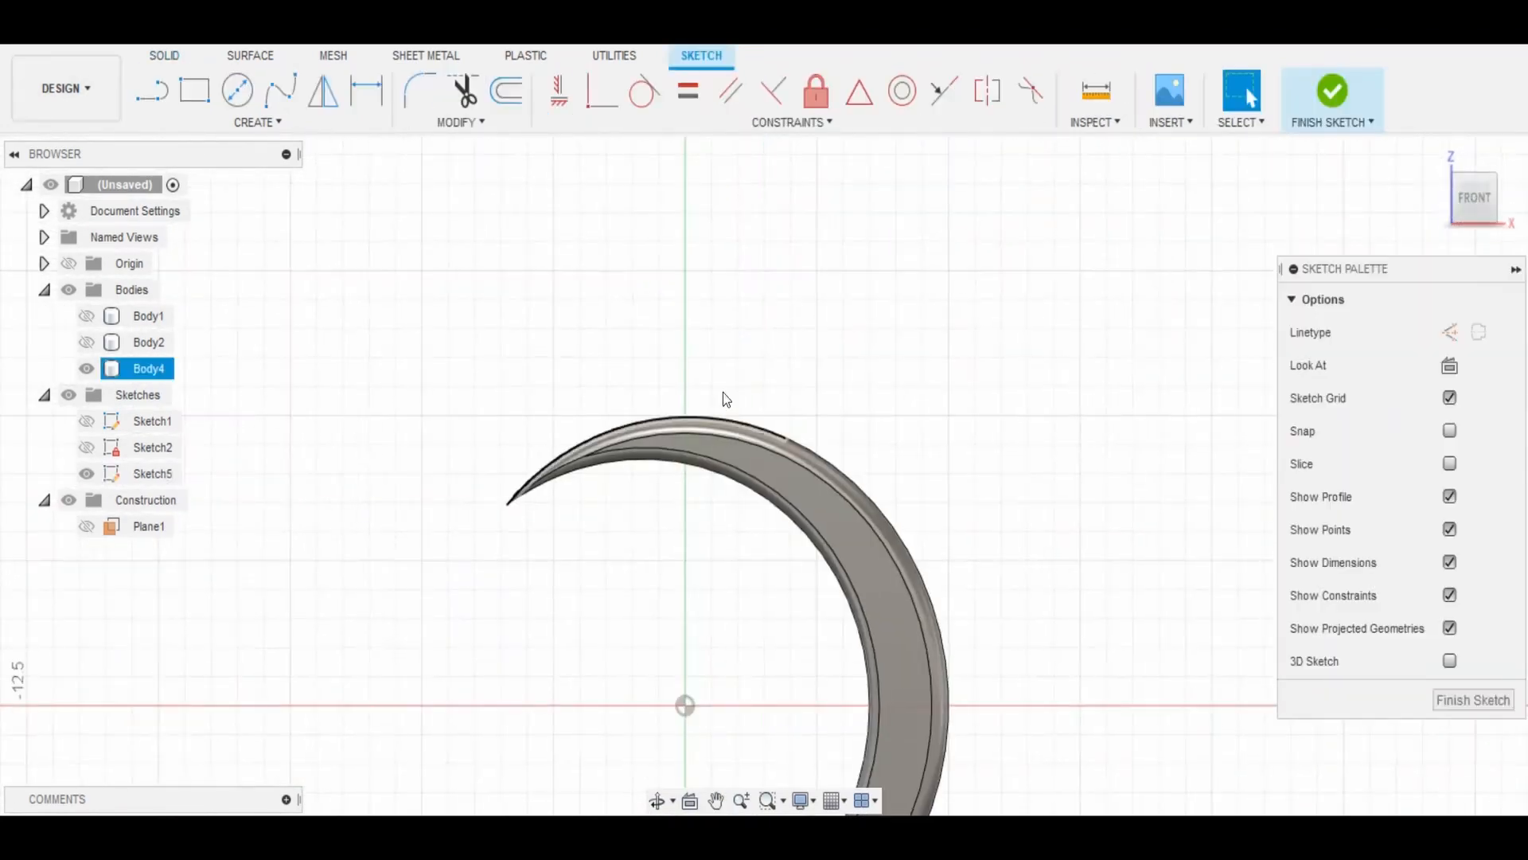
{"action": "left_click", "coordinate": [204, 101]}
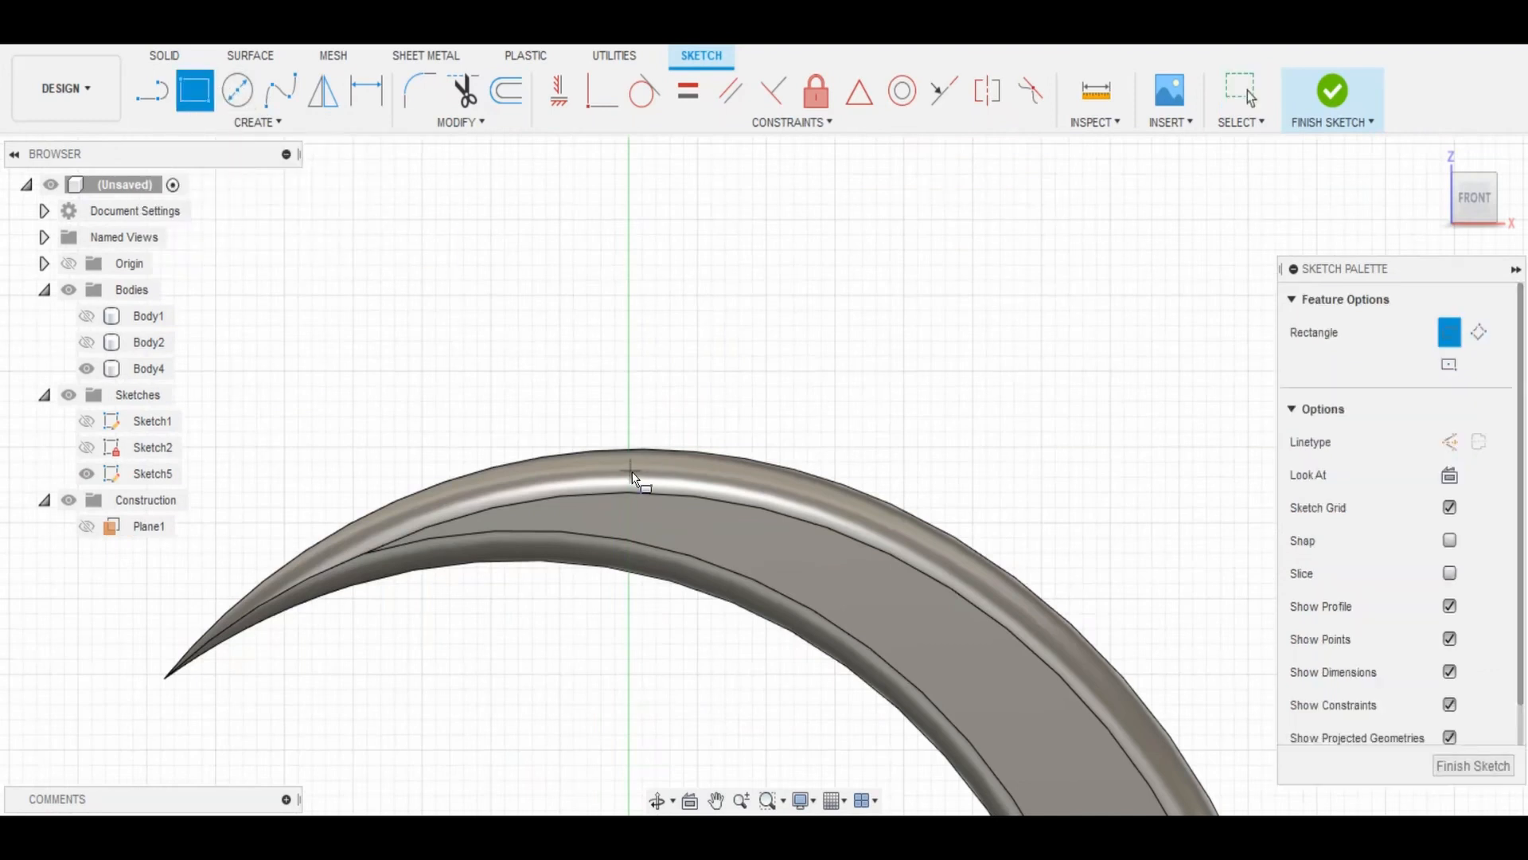
{"action": "key", "text": "p"}
{"action": "left_click", "coordinate": [665, 467]}
{"action": "key", "text": "Return"}
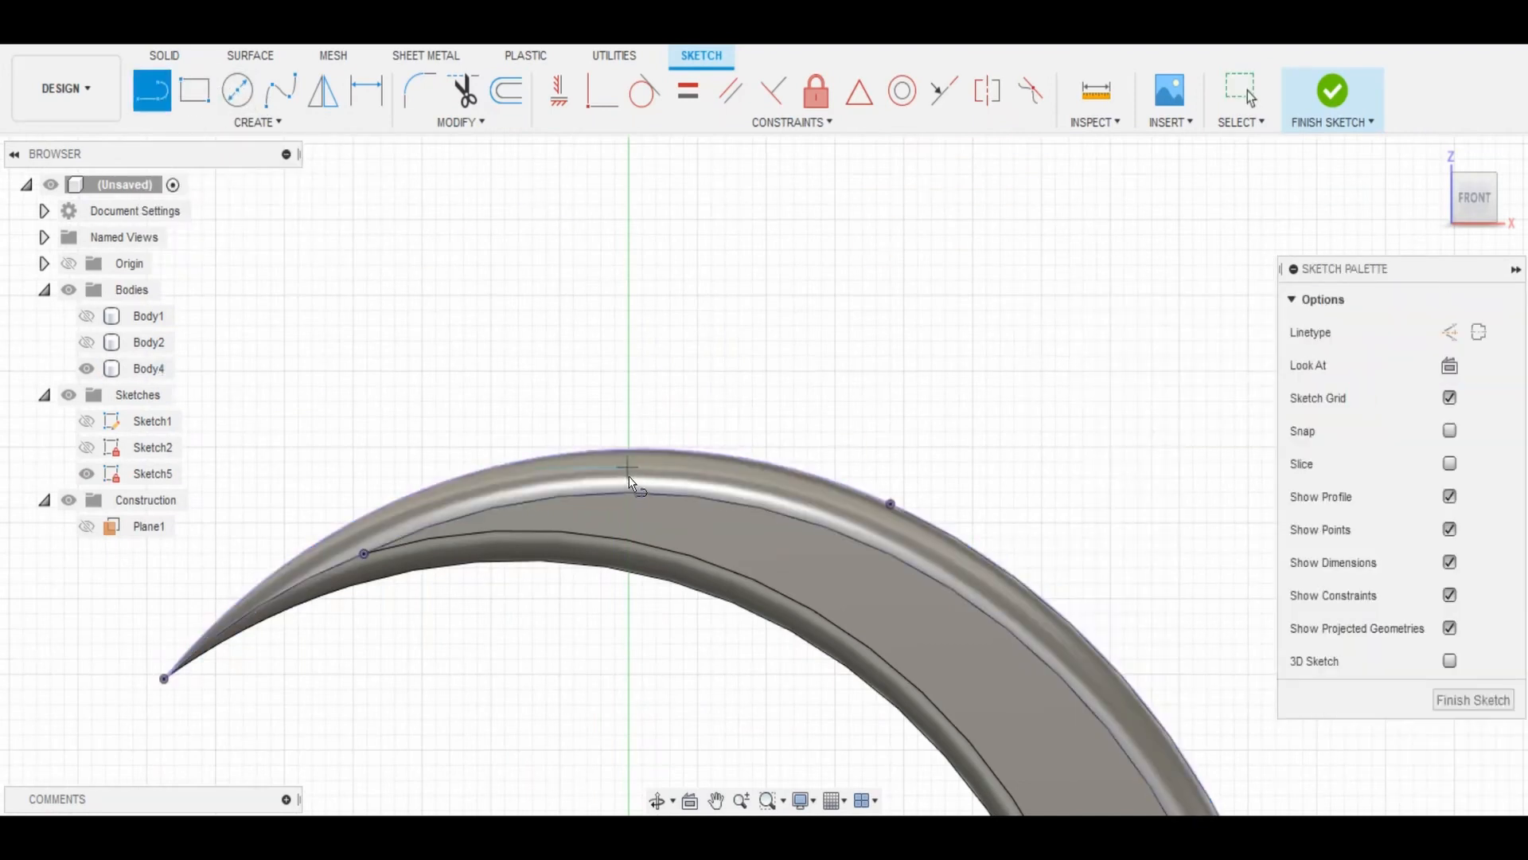
Sketch three sides of a small rectangle about 0.29 mm high from the vertical axis across the crescent's top edge.
{"action": "scroll", "coordinate": [633, 457], "scroll_direction": "up", "scroll_amount": 5}
{"action": "scroll", "coordinate": [623, 560], "scroll_direction": "up", "scroll_amount": 2}
{"action": "scroll", "coordinate": [624, 562], "scroll_direction": "down", "scroll_amount": 7}
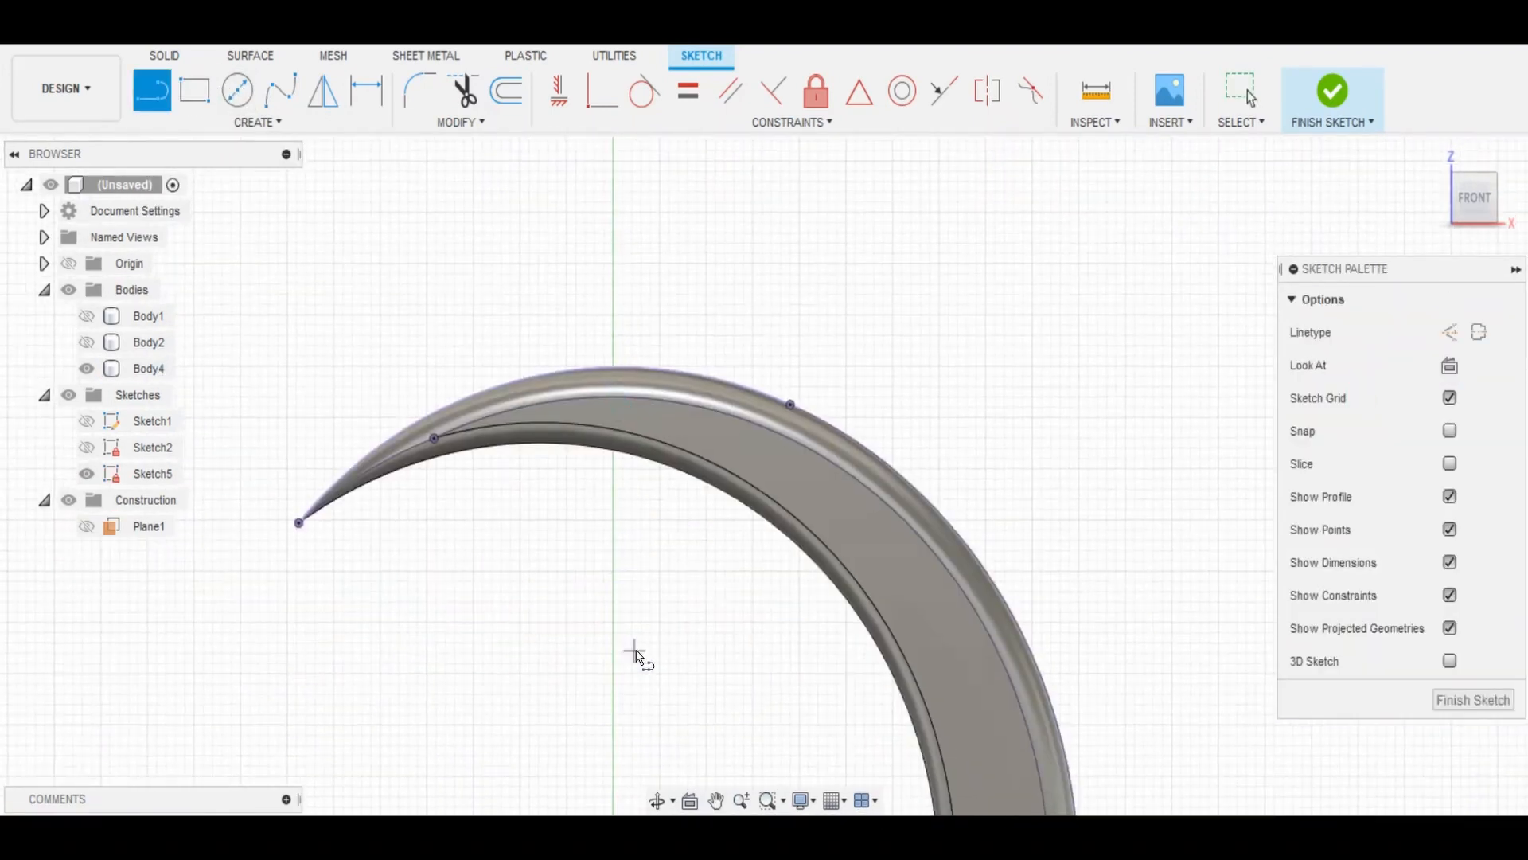
{"action": "scroll", "coordinate": [635, 653], "scroll_direction": "down", "scroll_amount": 3}
{"action": "scroll", "coordinate": [624, 549], "scroll_direction": "up", "scroll_amount": 6}
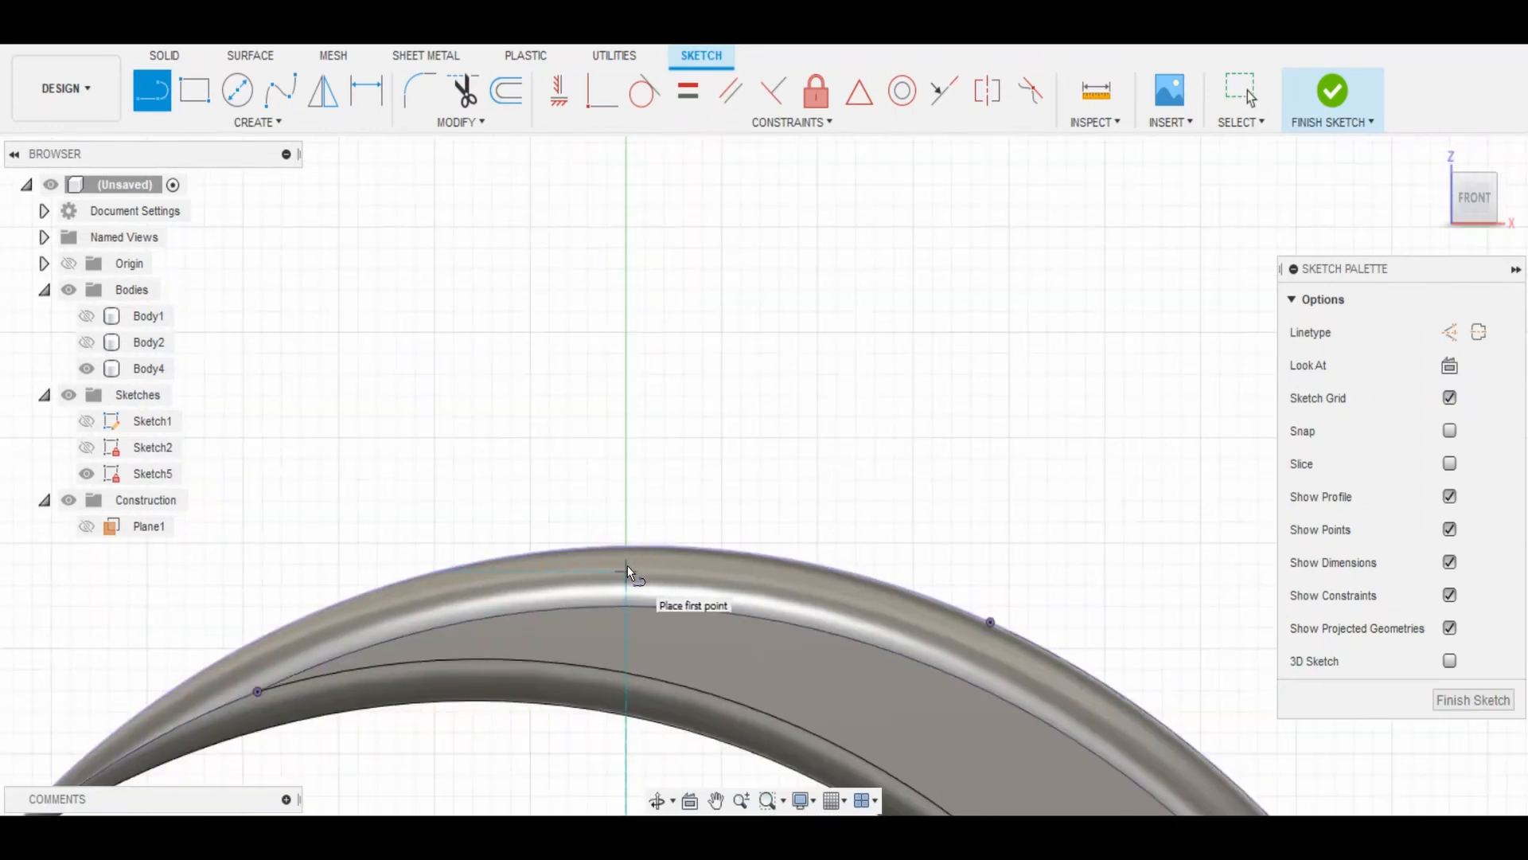
{"action": "left_click", "coordinate": [627, 570]}
{"action": "scroll", "coordinate": [675, 499], "scroll_direction": "up", "scroll_amount": 2}
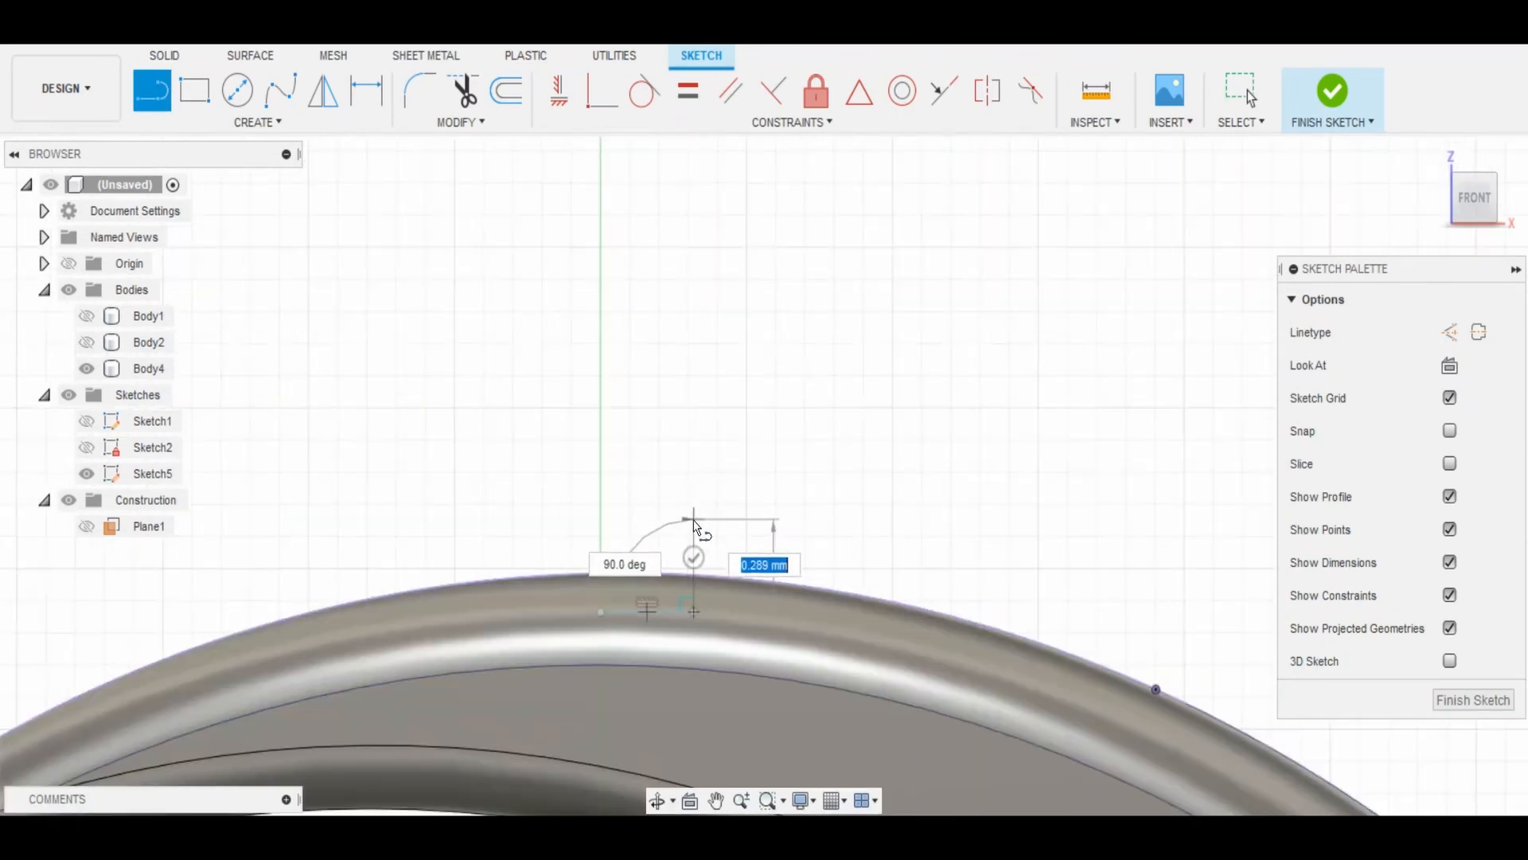
{"action": "left_click", "coordinate": [694, 518]}
{"action": "left_click", "coordinate": [601, 518]}
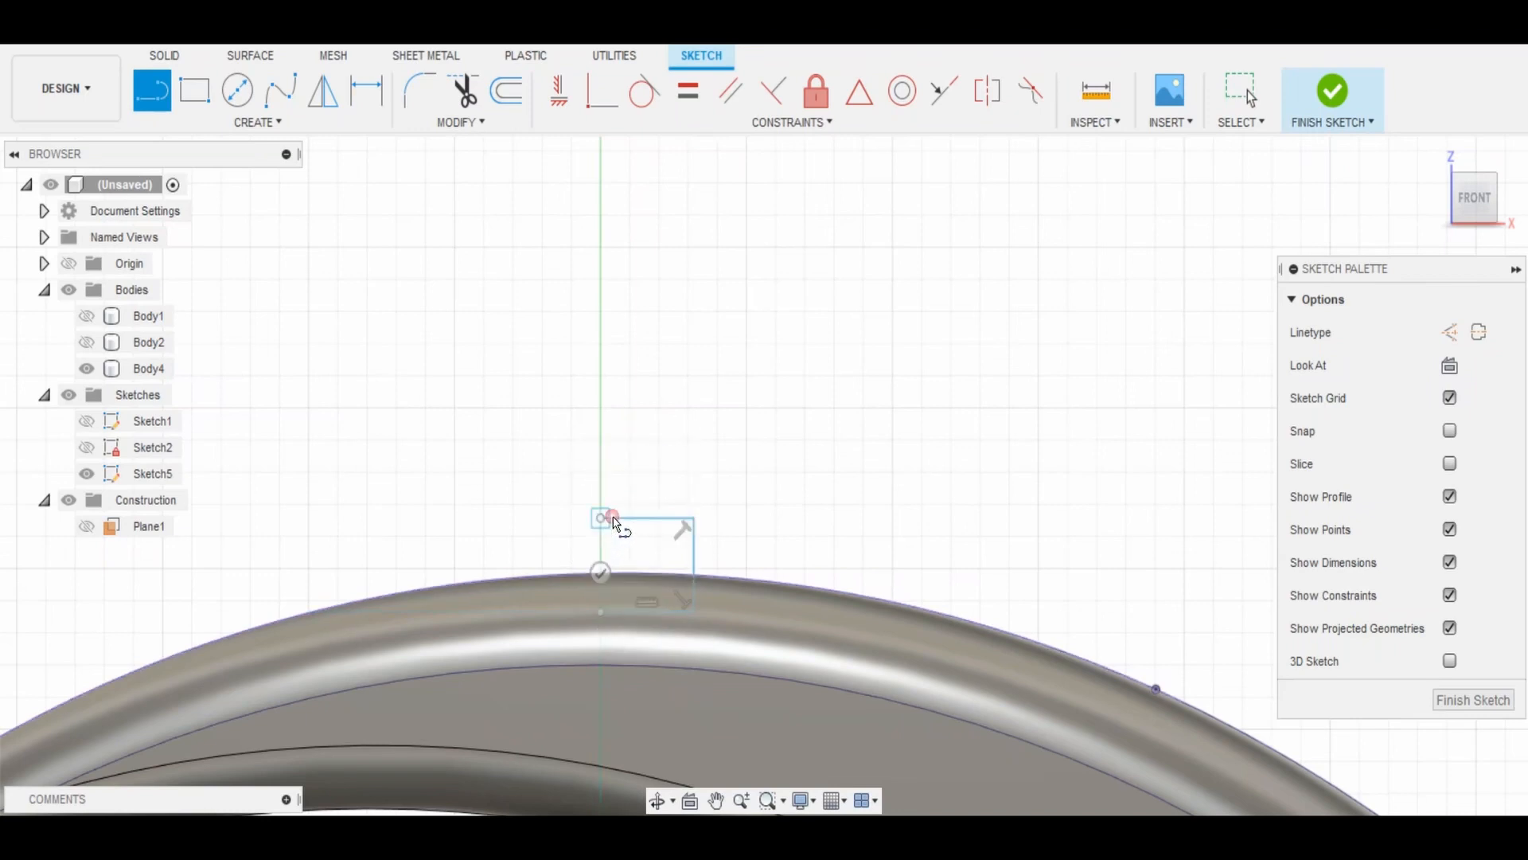
{"action": "key", "text": "Escape"}
{"action": "scroll", "coordinate": [804, 310], "scroll_direction": "down", "scroll_amount": 2}
Reopen the sketch, close the rectangle's open side with a line along the vertical axis, and finish the sketch.
{"action": "left_click", "coordinate": [1470, 698]}
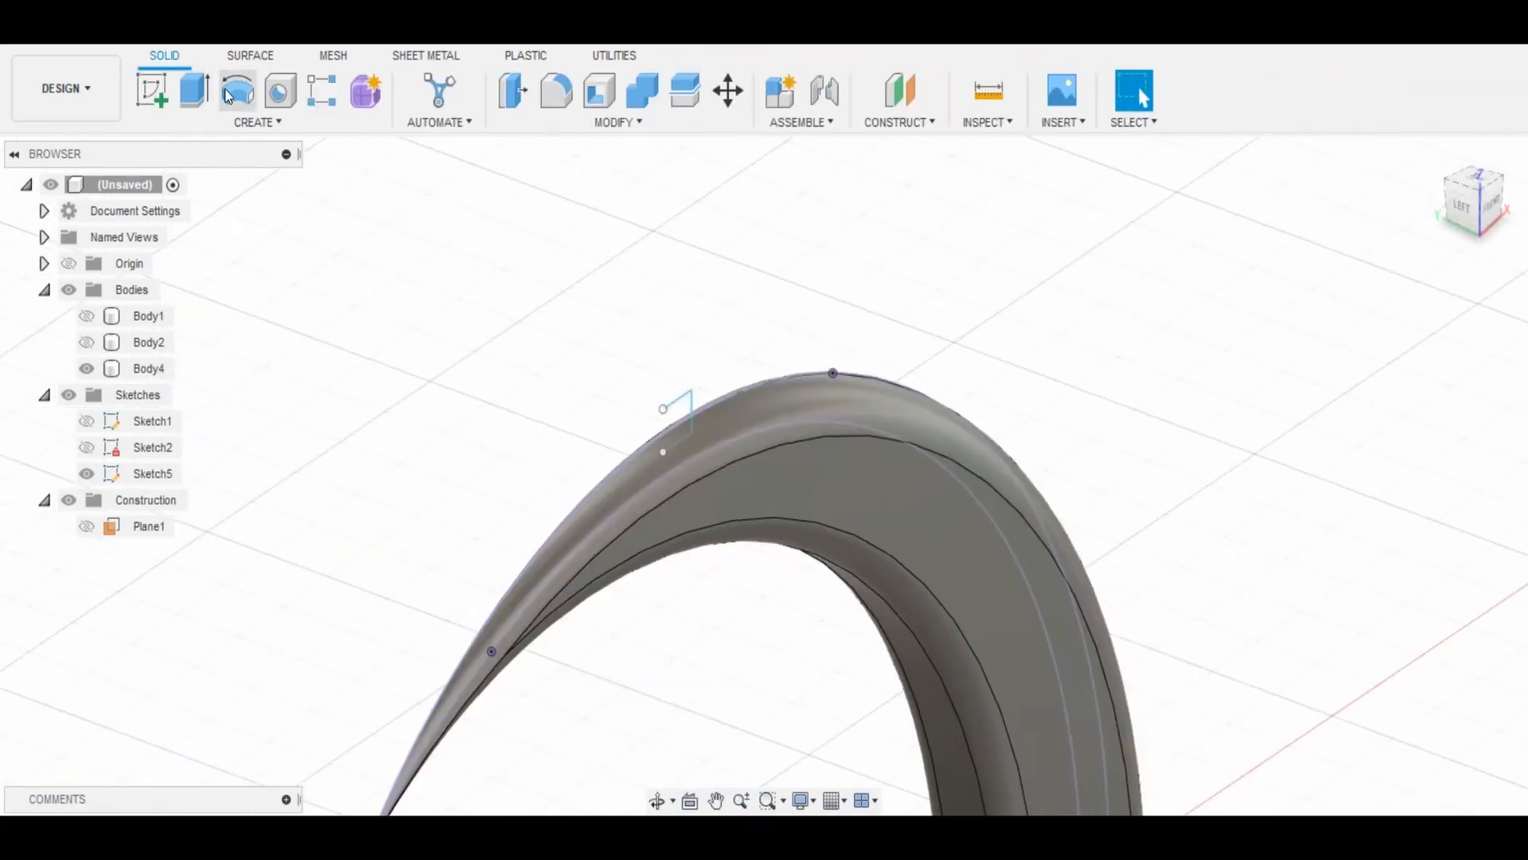
{"action": "double_click", "coordinate": [328, 824]}
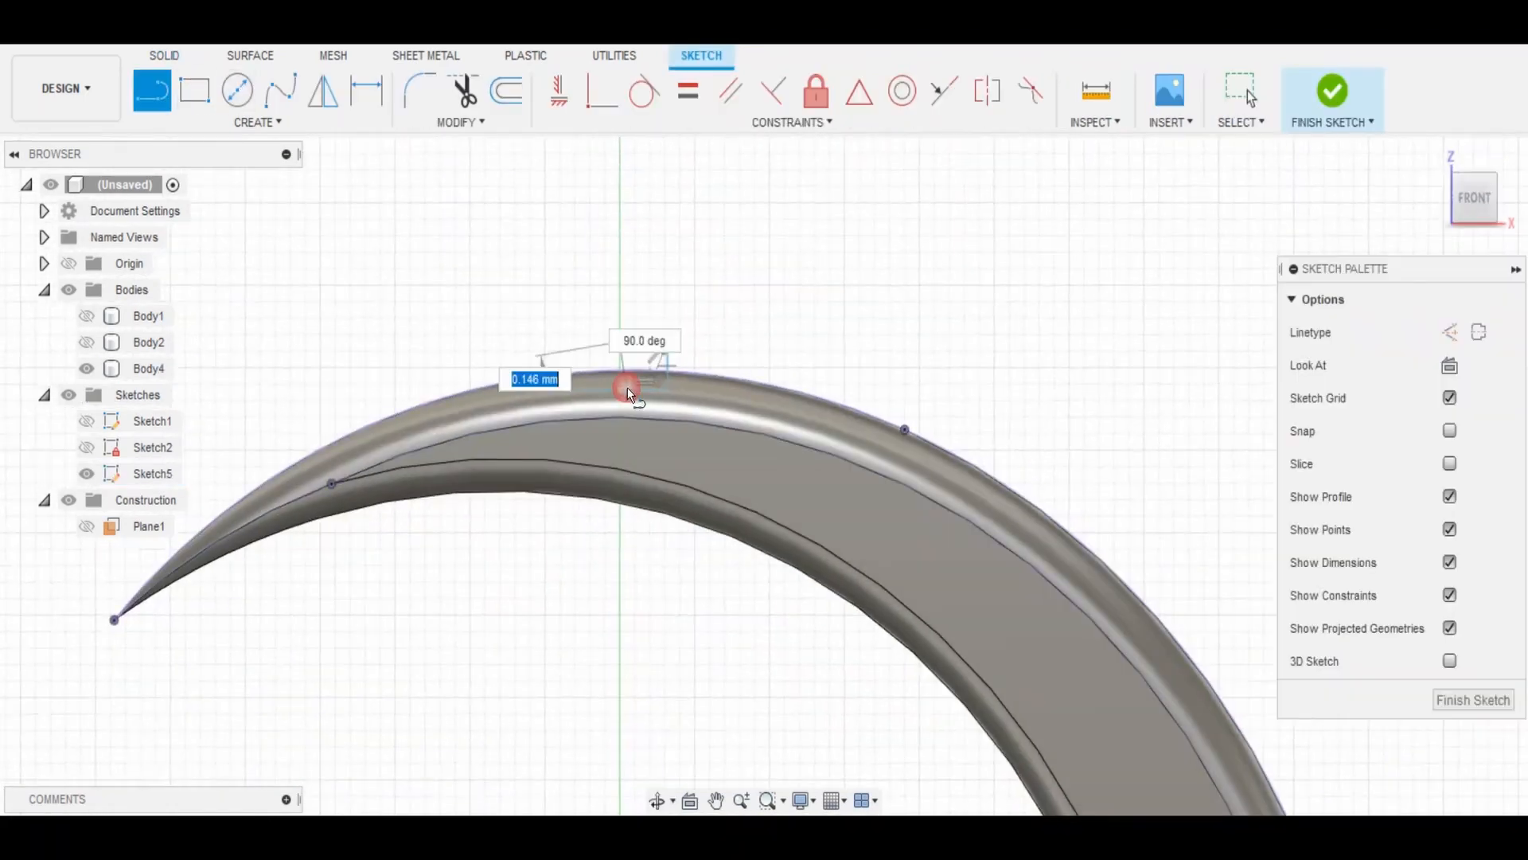
{"action": "left_click", "coordinate": [1473, 705]}
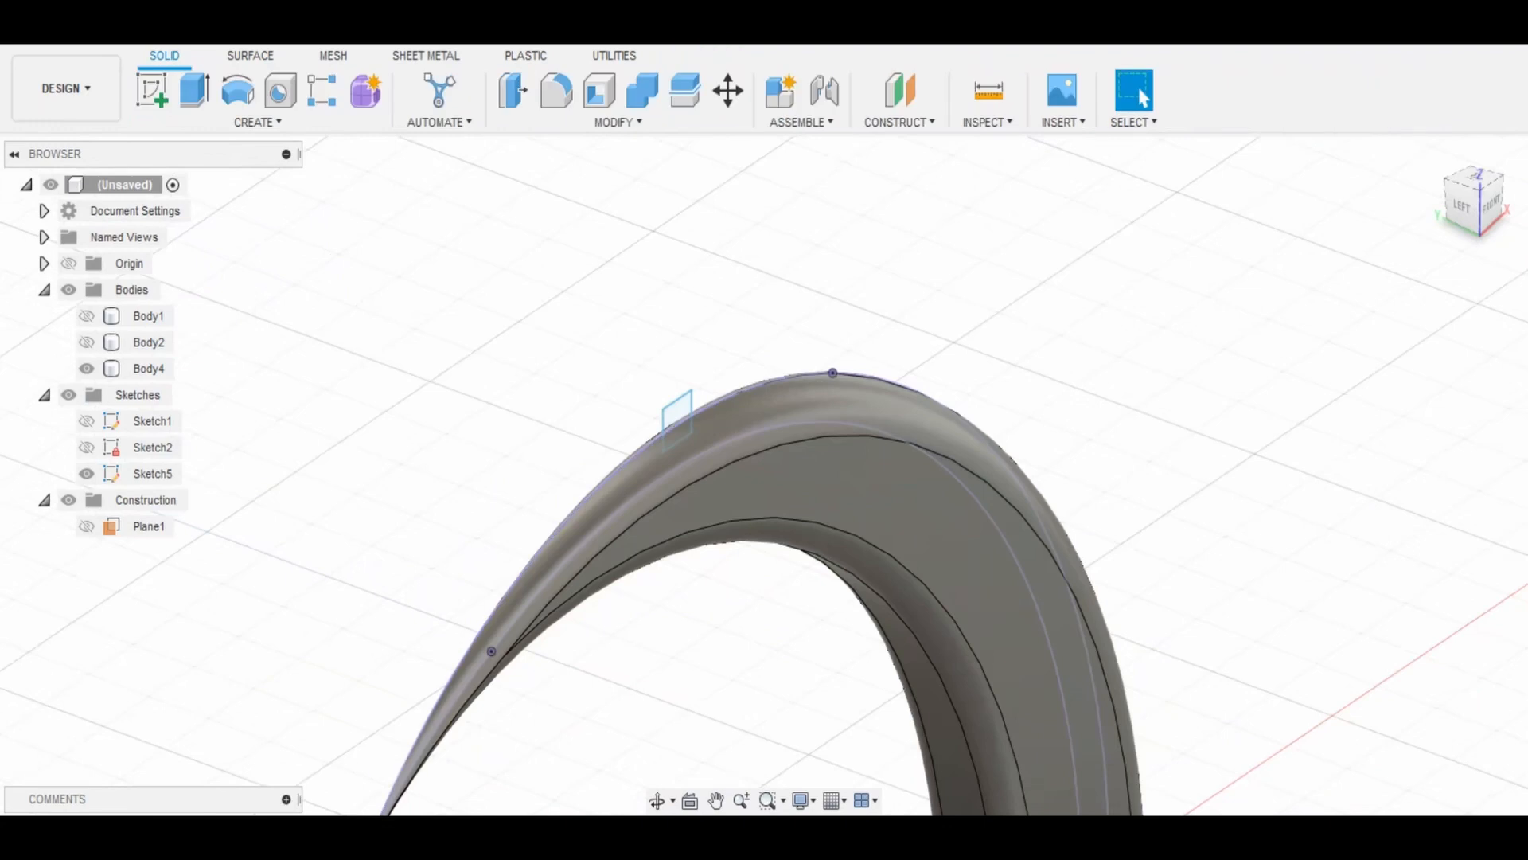
Revolve both rectangle profiles 360 degrees about their vertical side and join the result to the crescent.
{"action": "left_click", "coordinate": [675, 428]}
{"action": "left_click", "coordinate": [1393, 536]}
{"action": "mouse_move", "coordinate": [764, 319]}
{"action": "middle_mouse_down", "text": "shift"}
{"action": "mouse_move", "coordinate": [1006, 293]}
{"action": "mouse_move", "coordinate": [780, 334]}
{"action": "middle_mouse_up", "text": "shift"}
{"action": "scroll", "coordinate": [895, 351], "scroll_direction": "down", "scroll_amount": 5}
{"action": "mouse_move", "coordinate": [1005, 351]}
{"action": "middle_mouse_down", "text": "shift"}
{"action": "mouse_move", "coordinate": [989, 351]}
{"action": "mouse_move", "coordinate": [1021, 364]}
{"action": "middle_mouse_up", "text": "shift"}
{"action": "scroll", "coordinate": [905, 304], "scroll_direction": "up", "scroll_amount": 5}
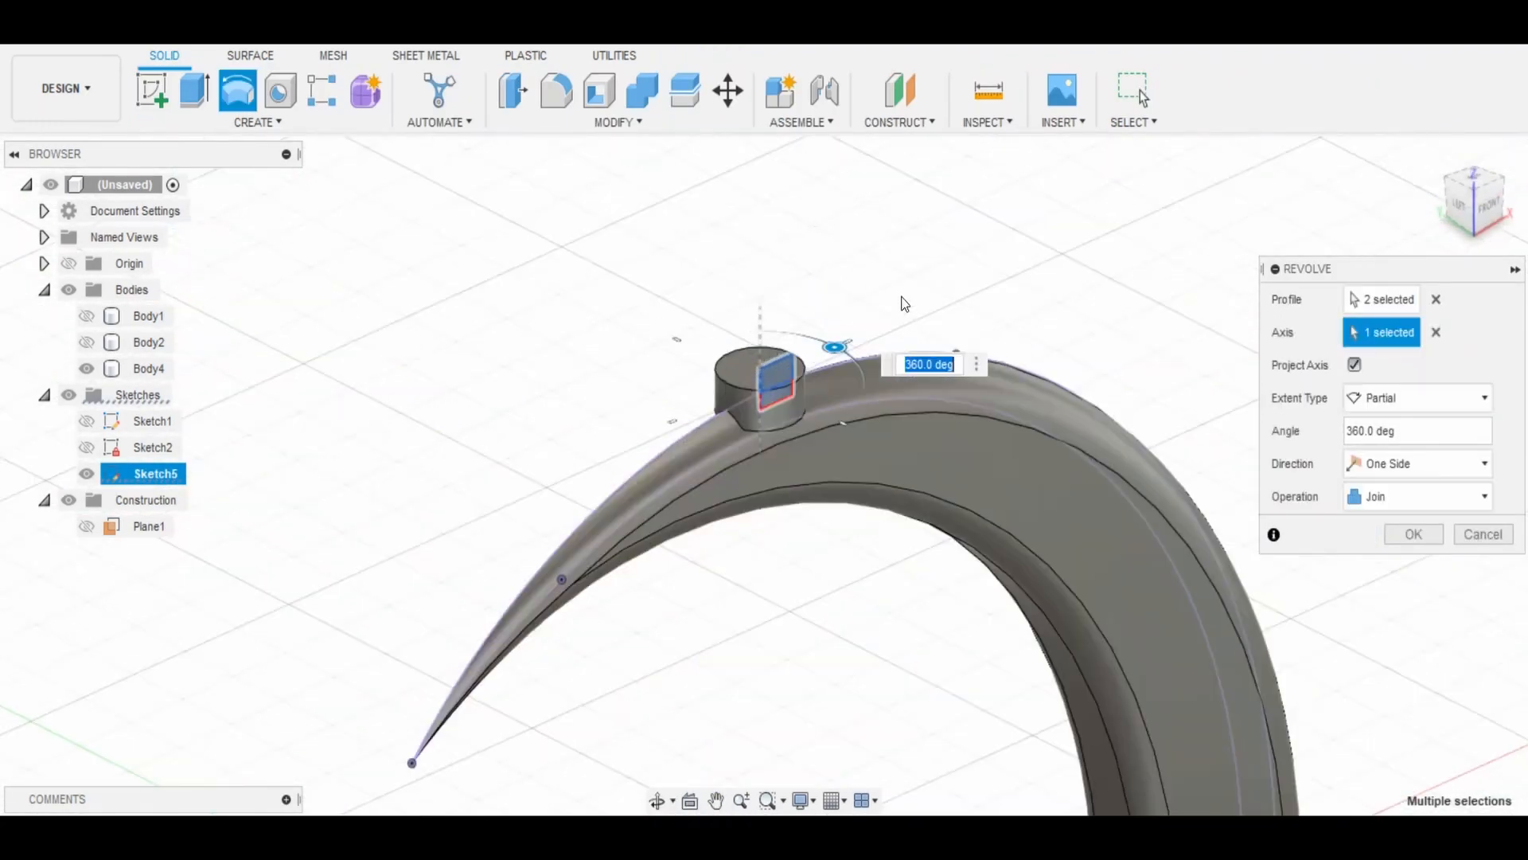
{"action": "left_click", "coordinate": [1410, 534]}
Dimension the rectangle's width to 0.25 mm in the post's sketch and finish the sketch.
{"action": "scroll", "coordinate": [783, 610], "scroll_direction": "down", "scroll_amount": 3}
{"action": "double_click", "coordinate": [151, 473]}
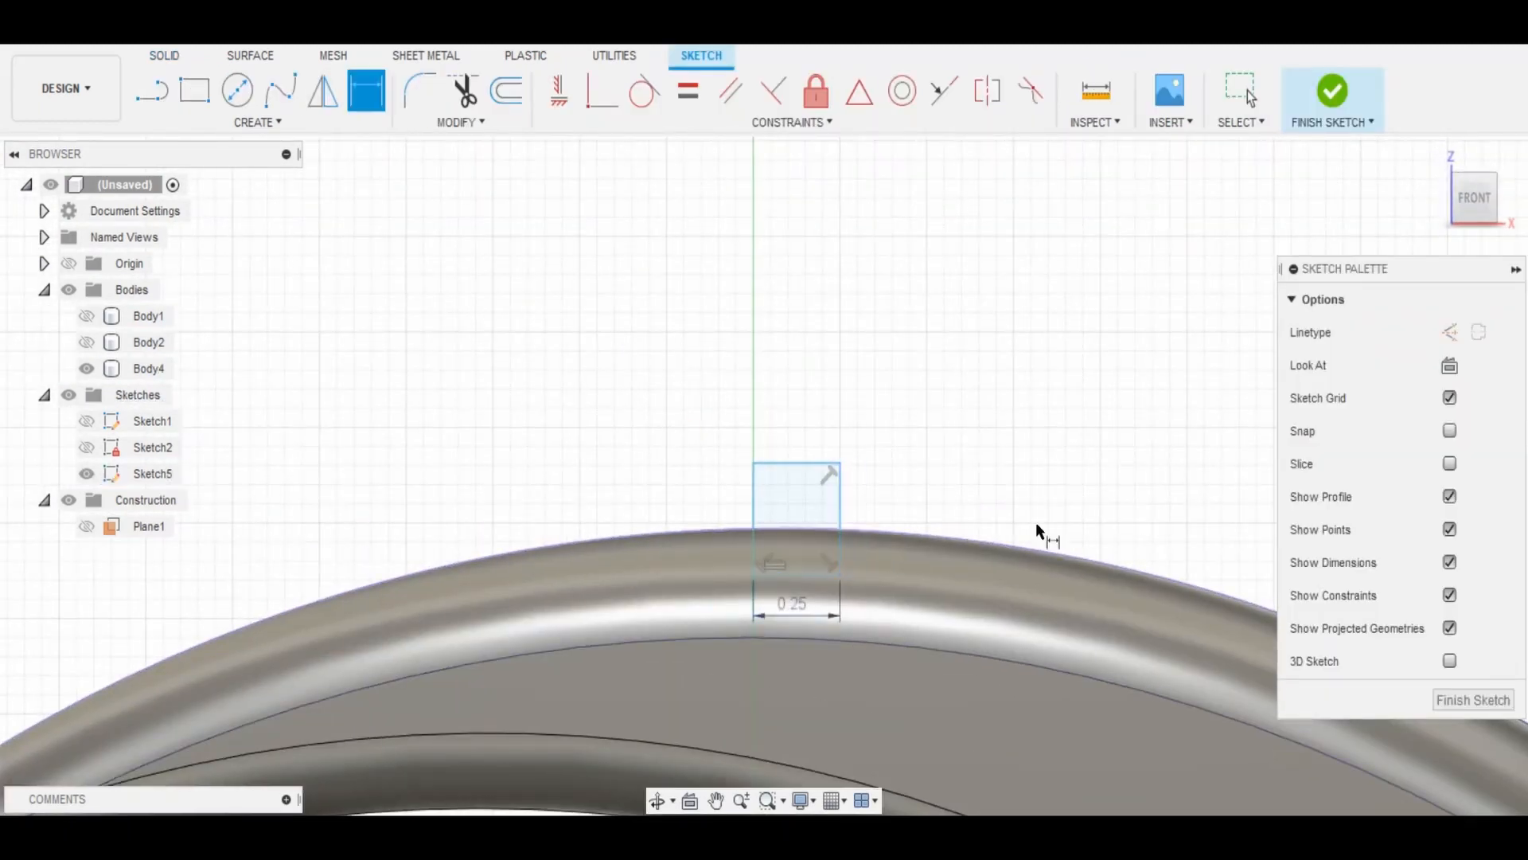
{"action": "left_click", "coordinate": [1332, 91]}
{"action": "scroll", "coordinate": [1048, 501], "scroll_direction": "down", "scroll_amount": 3}
{"action": "mouse_move", "coordinate": [1068, 518]}
{"action": "middle_mouse_down", "text": "shift"}
{"action": "mouse_move", "coordinate": [1201, 532]}
{"action": "mouse_move", "coordinate": [1051, 522]}
{"action": "middle_mouse_up", "text": "shift"}
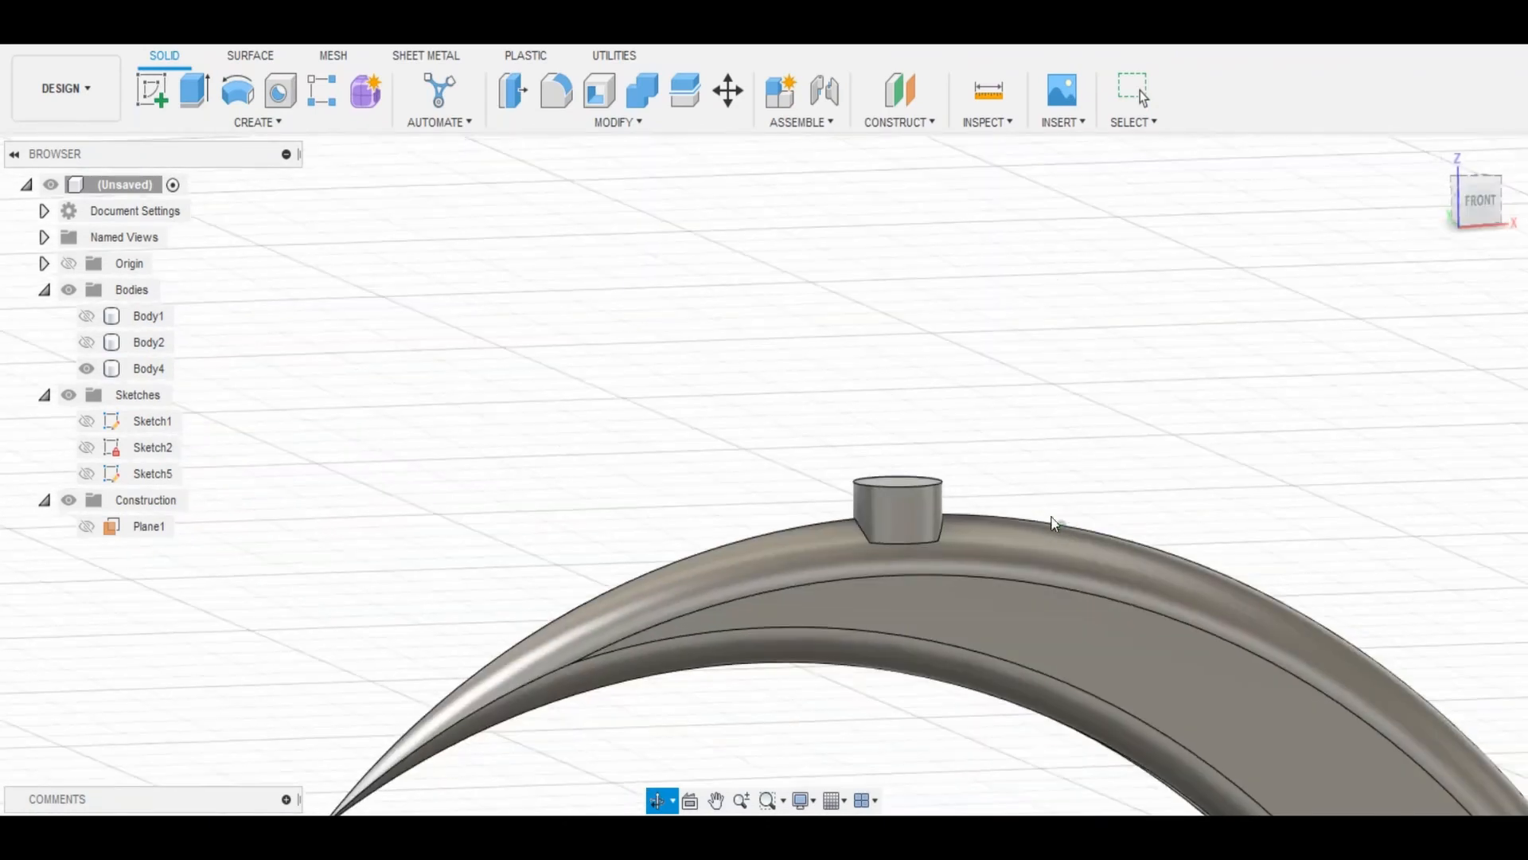
Set the rectangle's width to 0.15 mm and check the revolved post in the front and left views.
{"action": "left_click", "coordinate": [1470, 205]}
{"action": "middle_click_drag", "start_coordinate": [918, 480], "coordinate": [1059, 510], "text": "shift"}
{"action": "left_click", "coordinate": [1479, 215]}
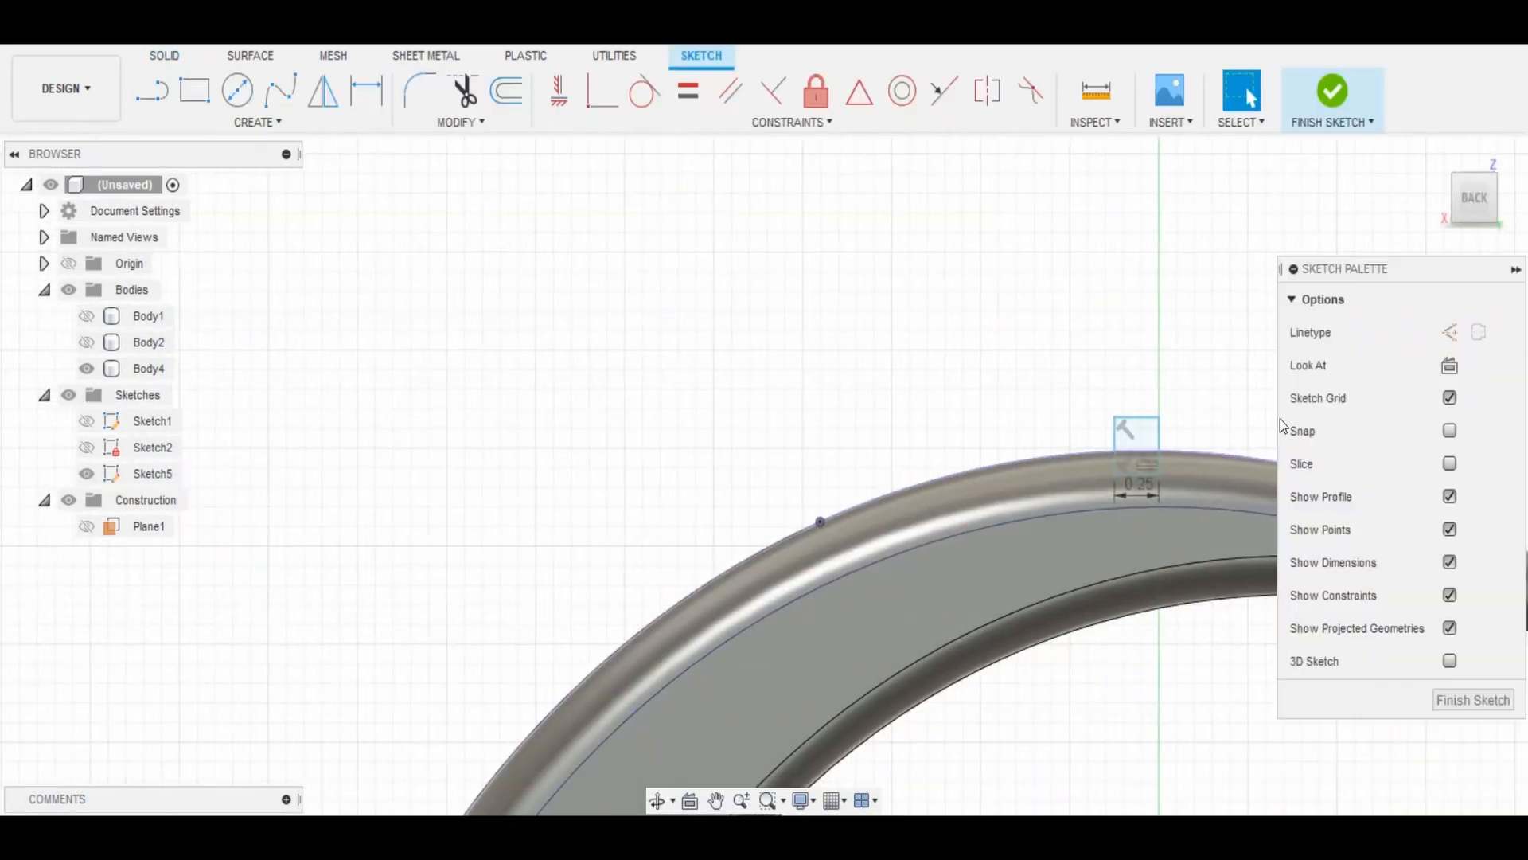
{"action": "middle_click_drag", "start_coordinate": [1166, 521], "coordinate": [832, 522]}
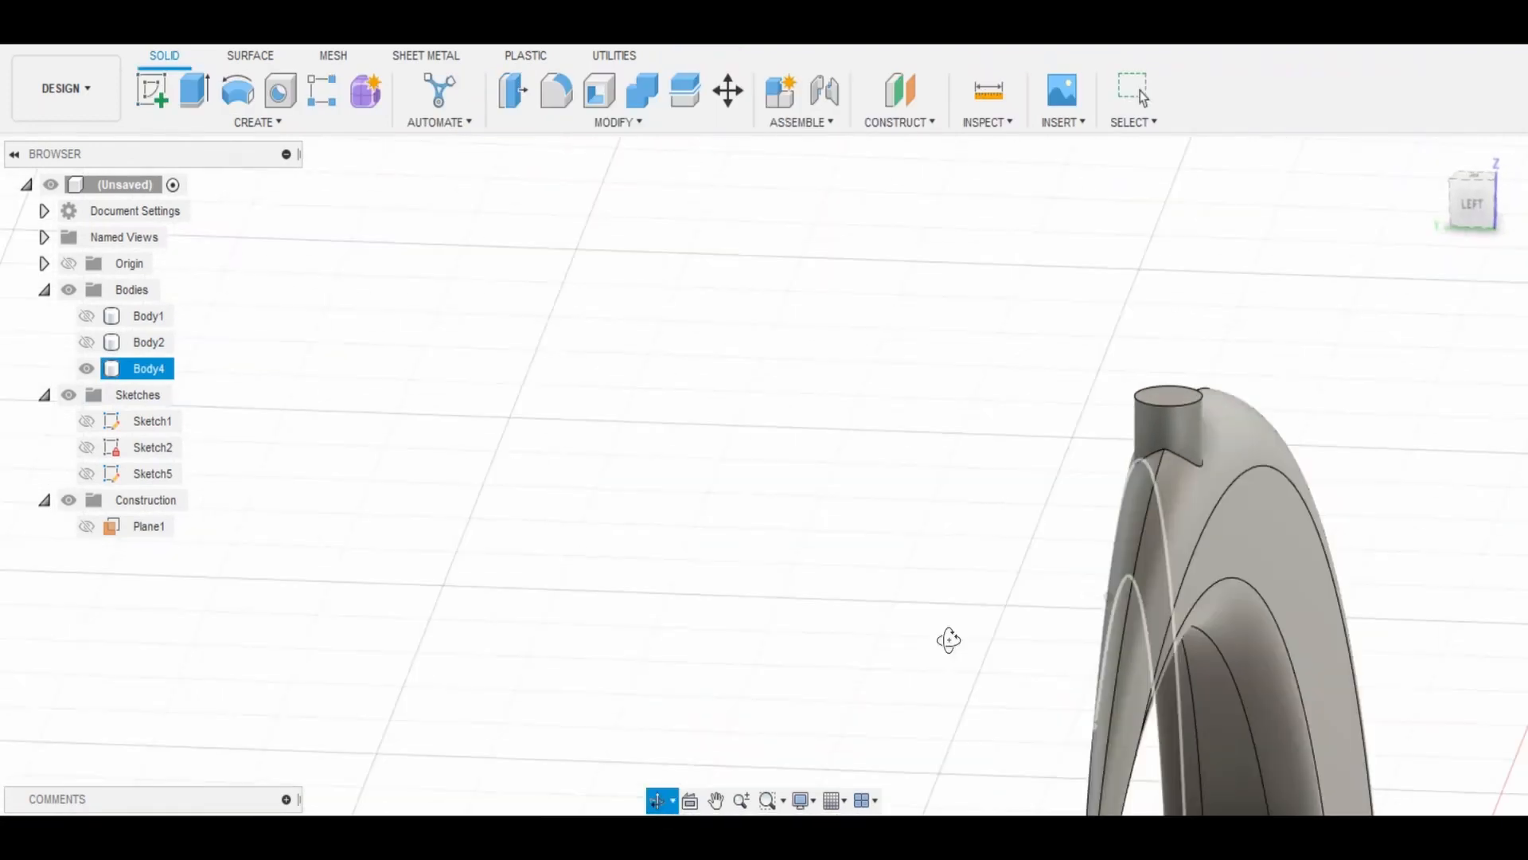
{"action": "middle_click_drag", "start_coordinate": [948, 637], "coordinate": [811, 457], "text": "shift"}
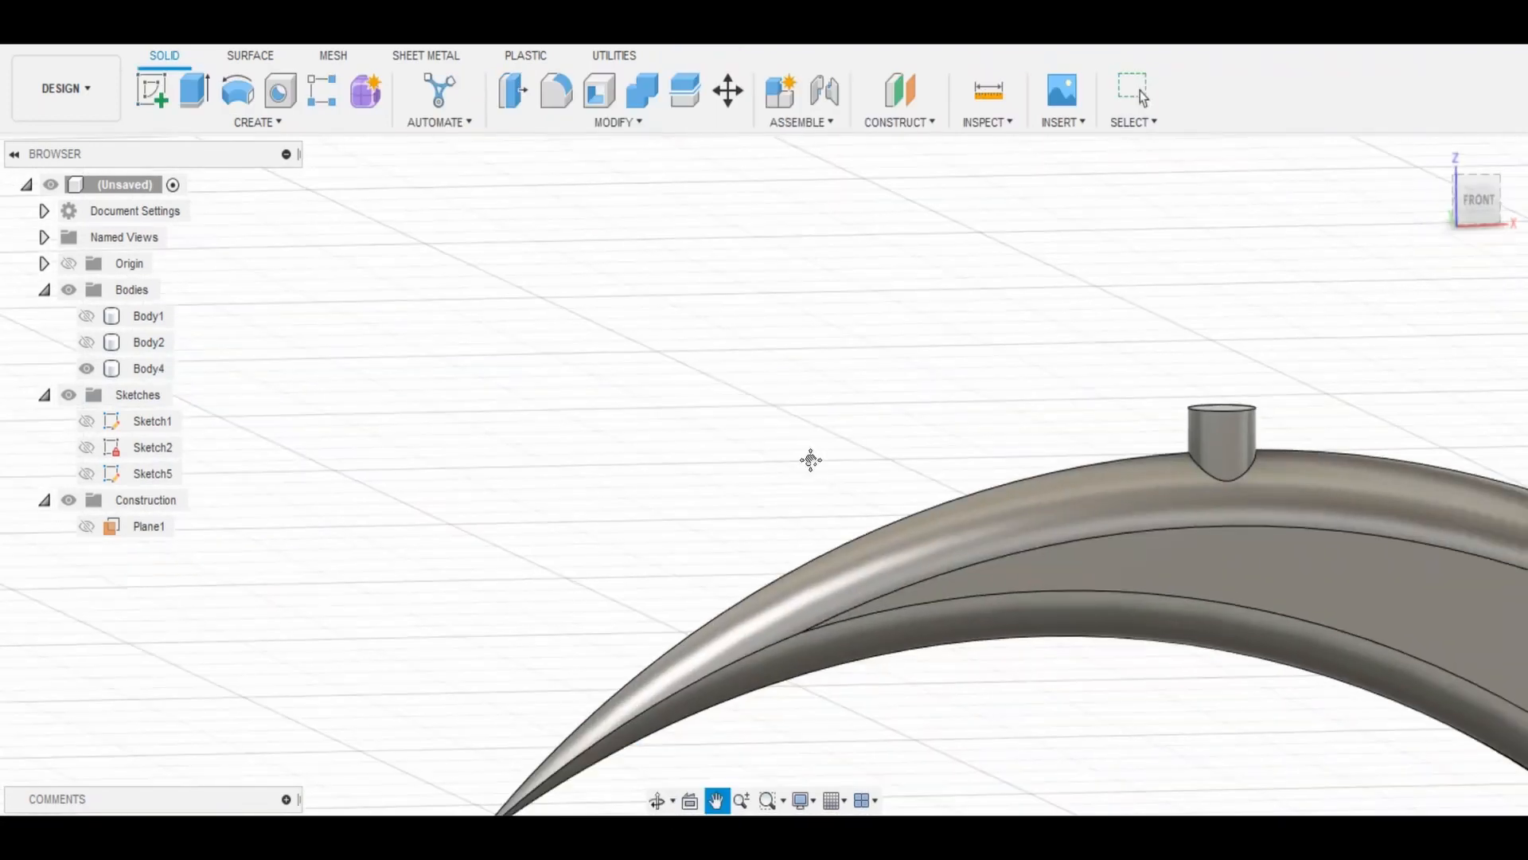
{"action": "left_click", "coordinate": [1506, 245]}
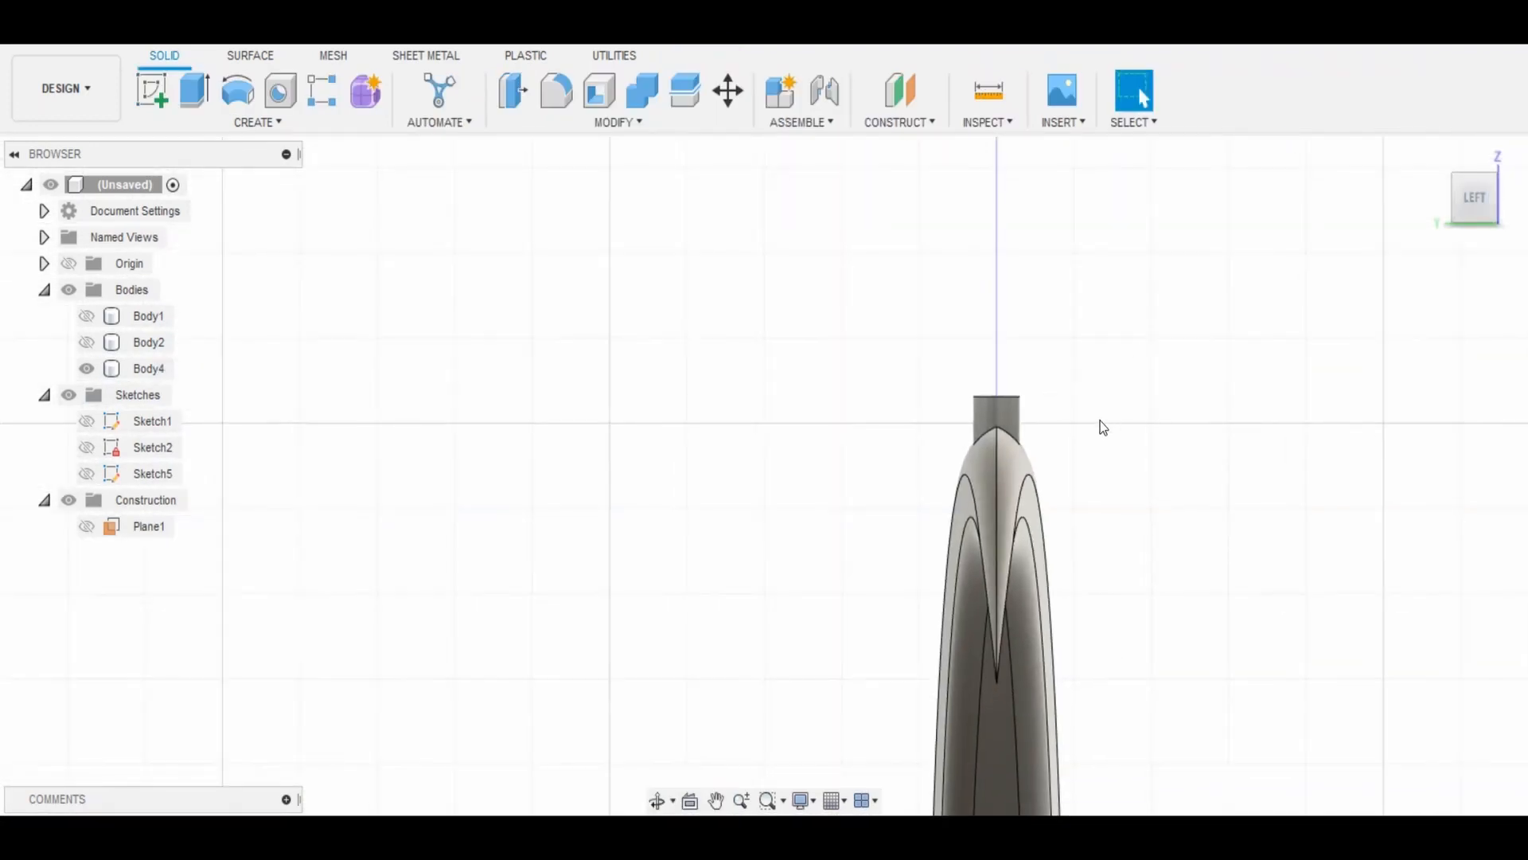
{"action": "middle_click_drag", "start_coordinate": [1102, 426], "coordinate": [1191, 427], "text": "shift"}
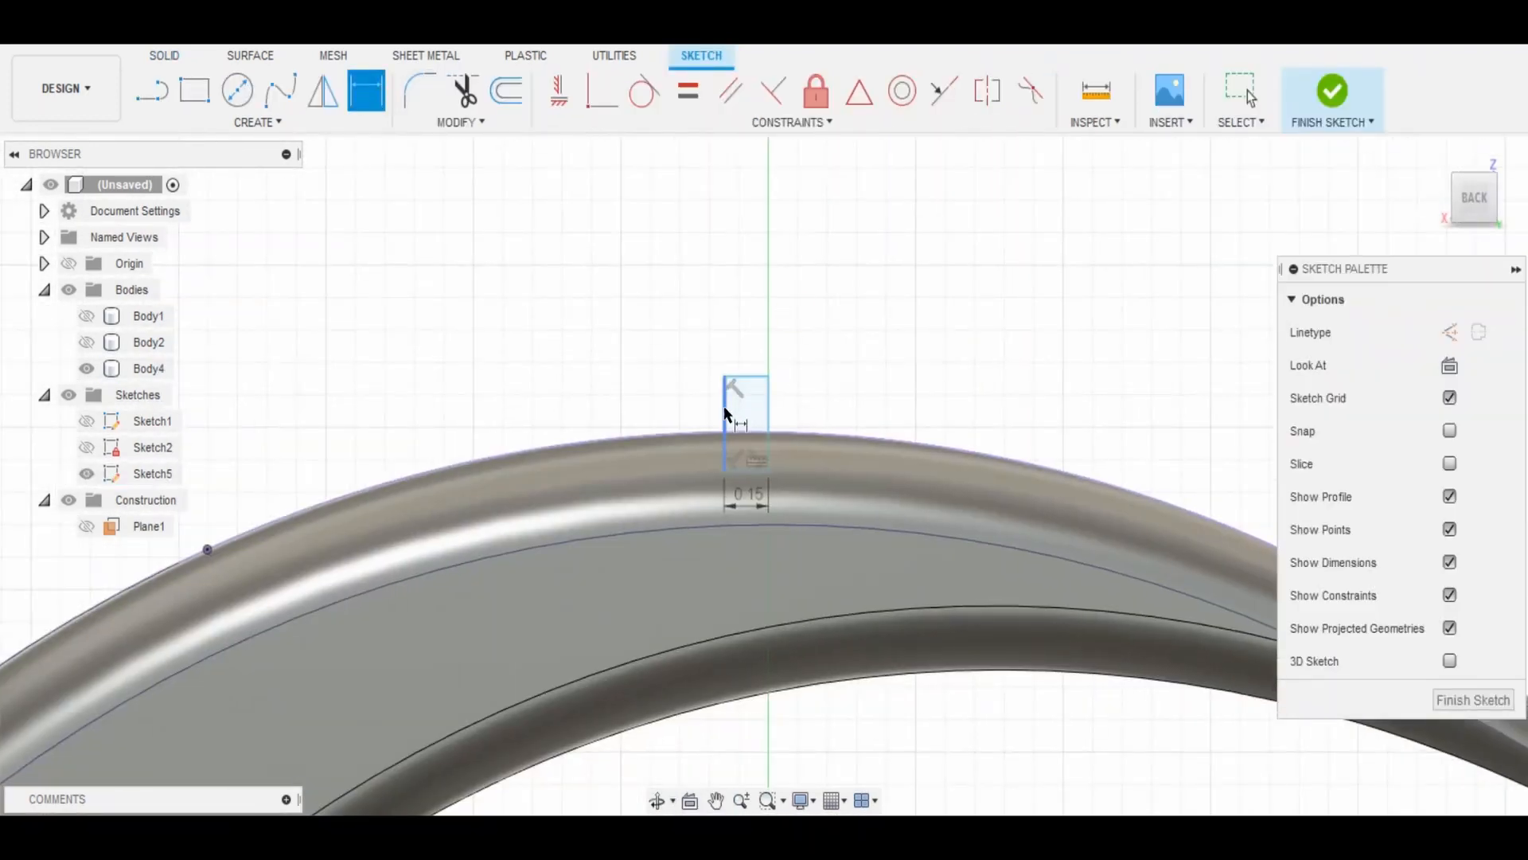
Dimension the rectangle's distance from the origin and its height, and finish the sketch.
{"action": "left_click", "coordinate": [724, 412]}
{"action": "left_click", "coordinate": [631, 396]}
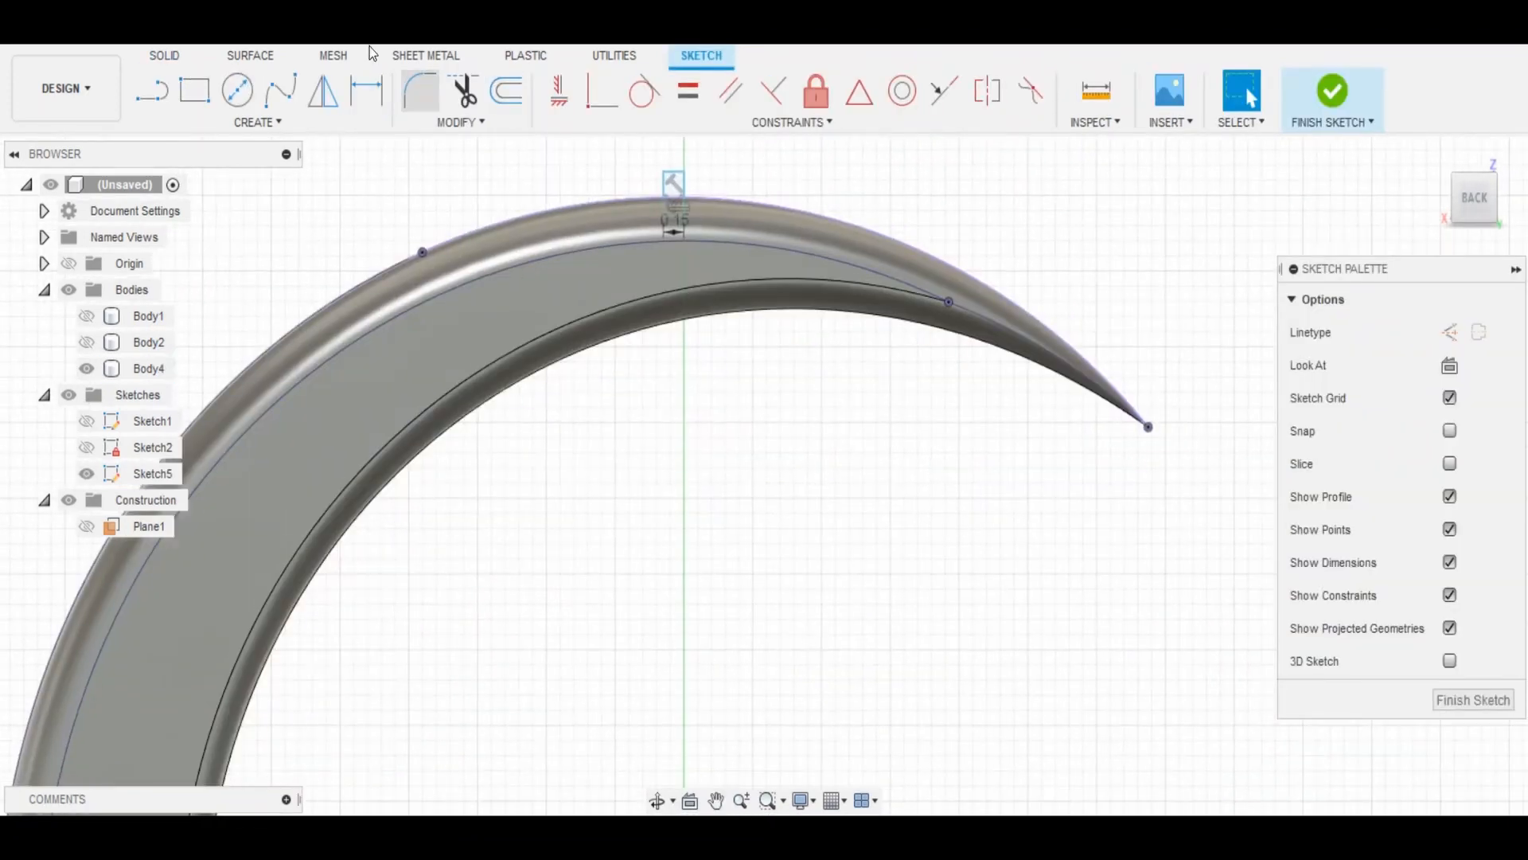
{"action": "key", "text": "d"}
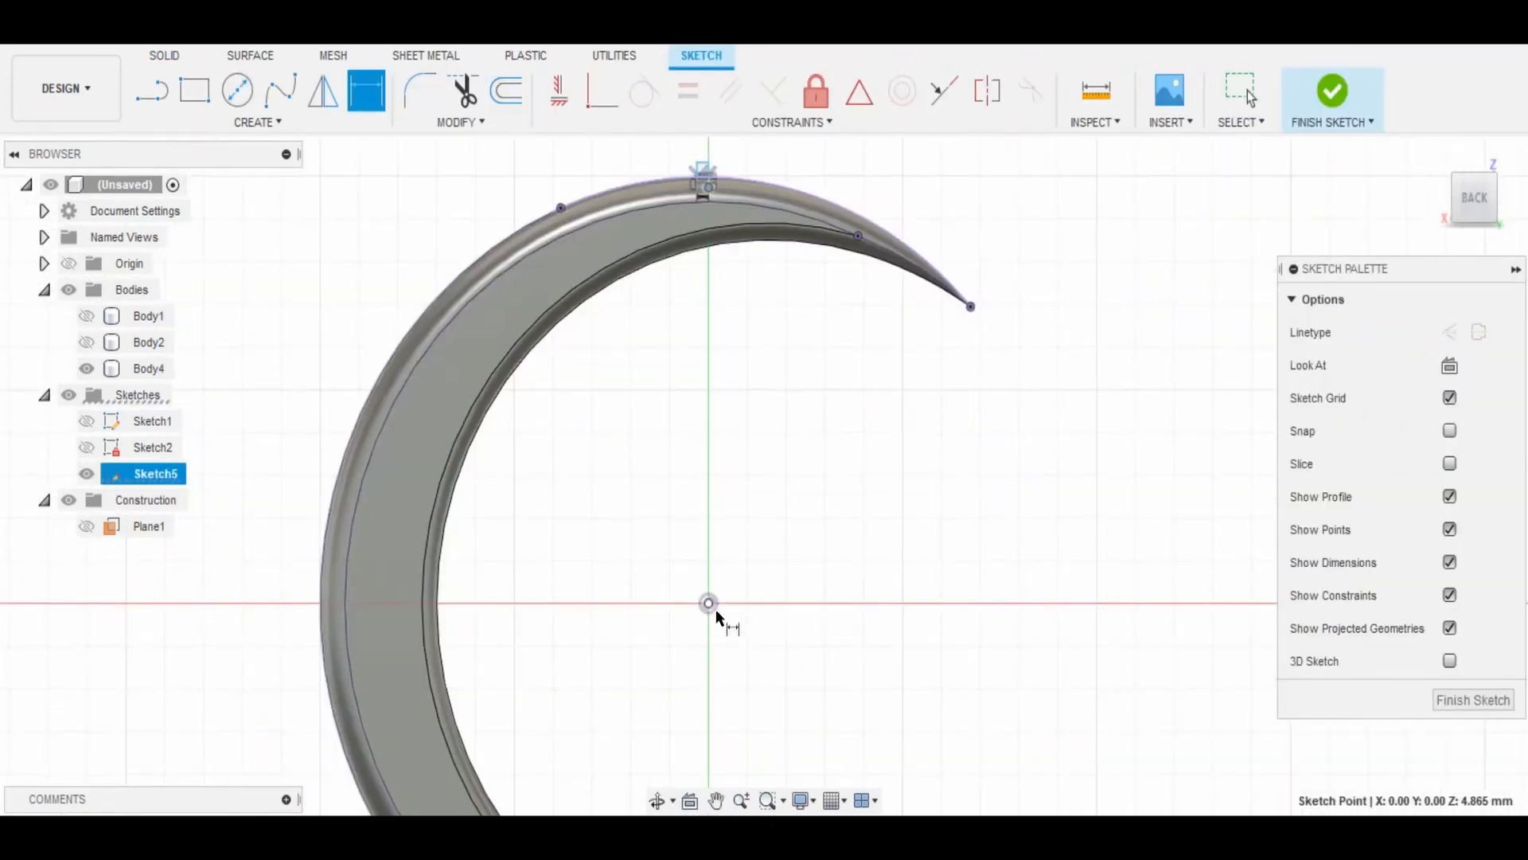
{"action": "left_click", "coordinate": [708, 602]}
{"action": "left_click", "coordinate": [832, 438]}
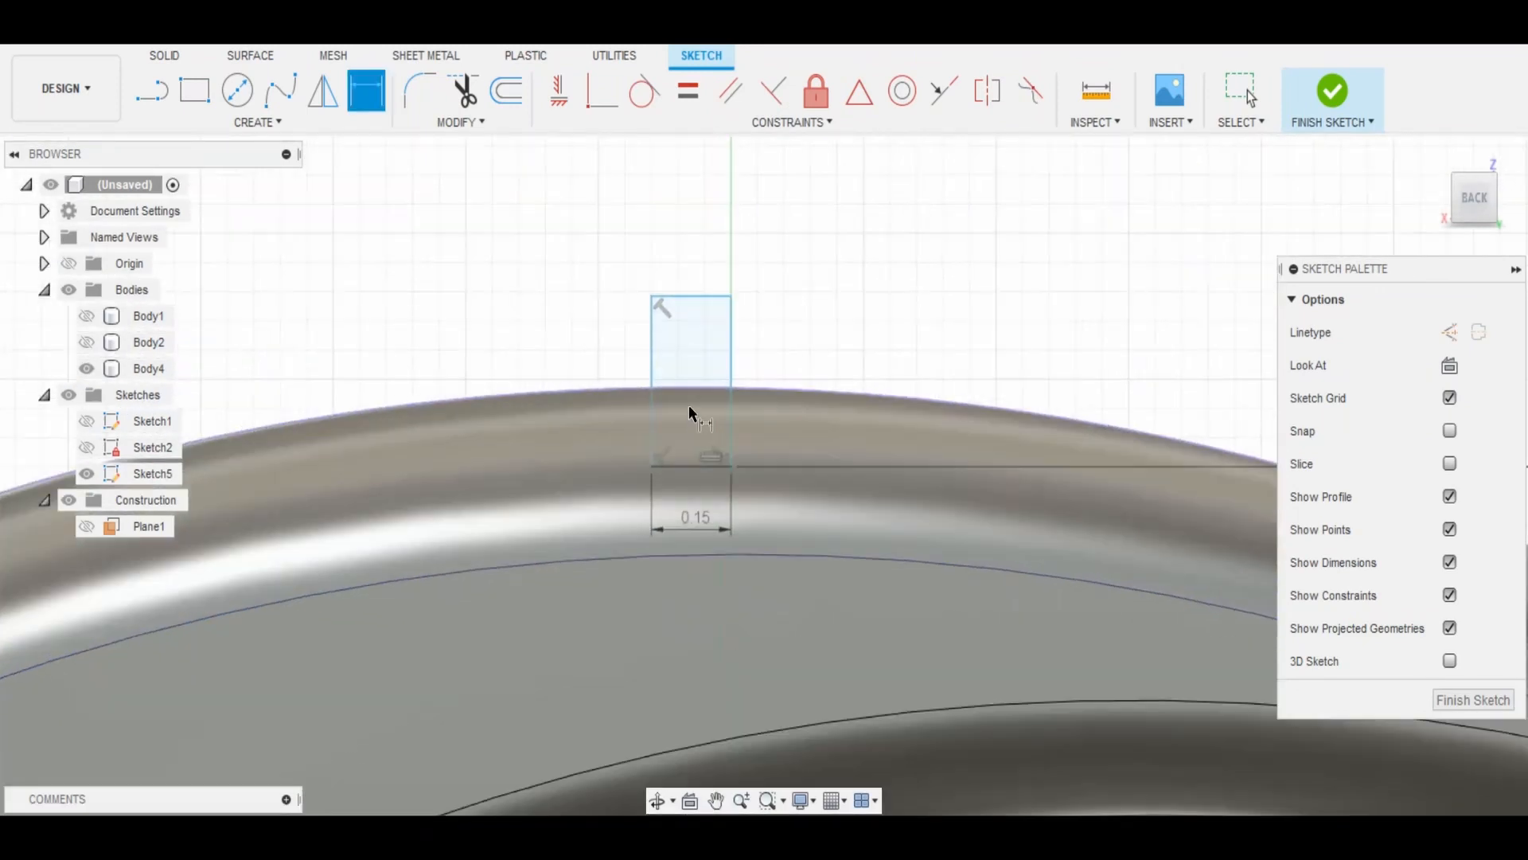
{"action": "left_click", "coordinate": [573, 371]}
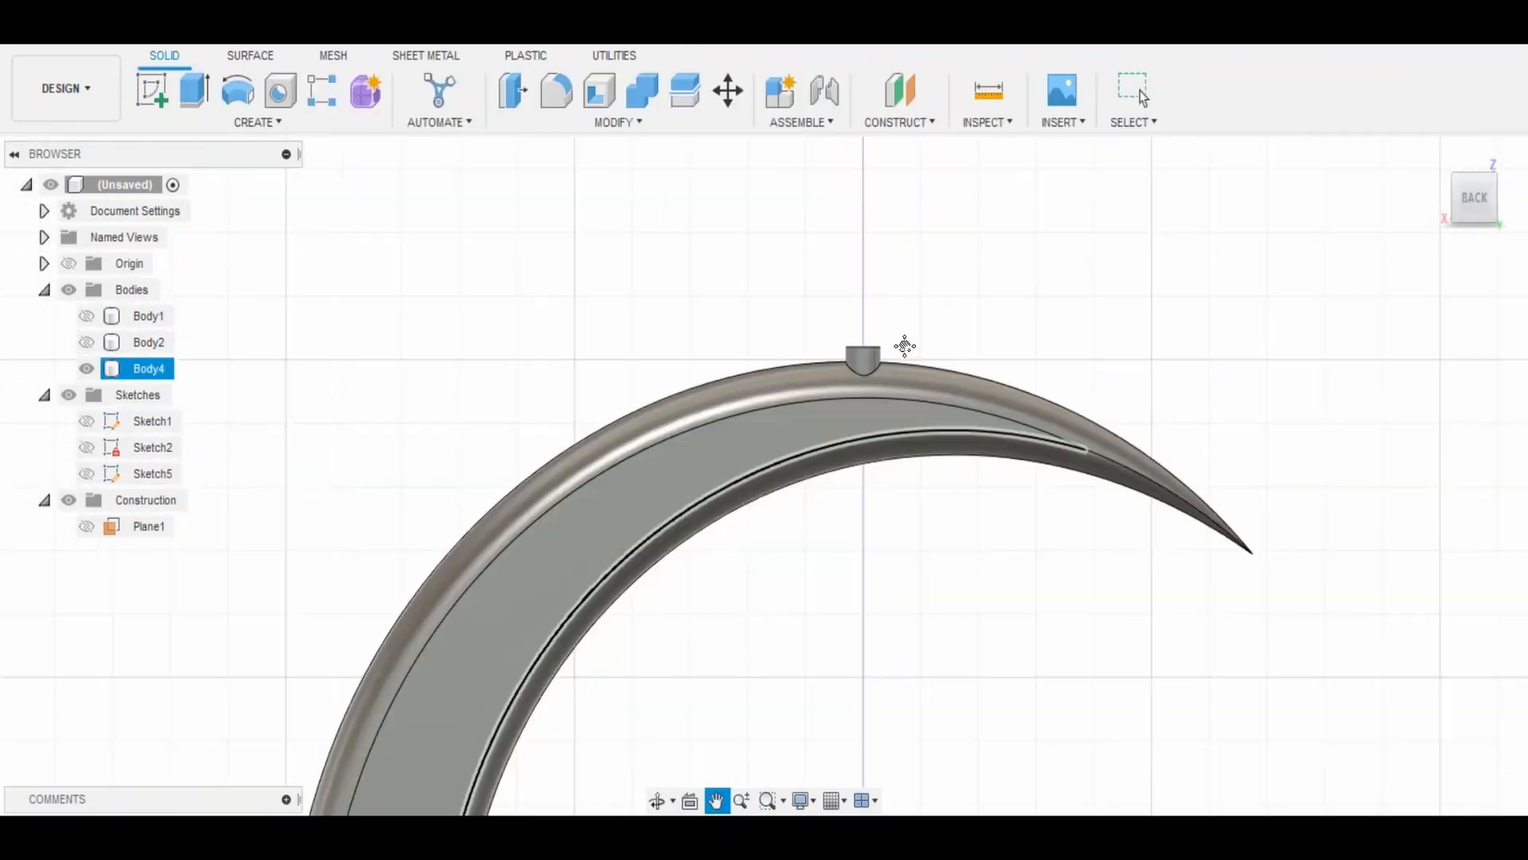
{"action": "mouse_move", "coordinate": [905, 341]}
{"action": "middle_mouse_down", "text": "shift"}
{"action": "mouse_move", "coordinate": [1099, 332]}
{"action": "mouse_move", "coordinate": [839, 436]}
{"action": "mouse_move", "coordinate": [780, 412]}
{"action": "middle_mouse_up", "text": "shift"}
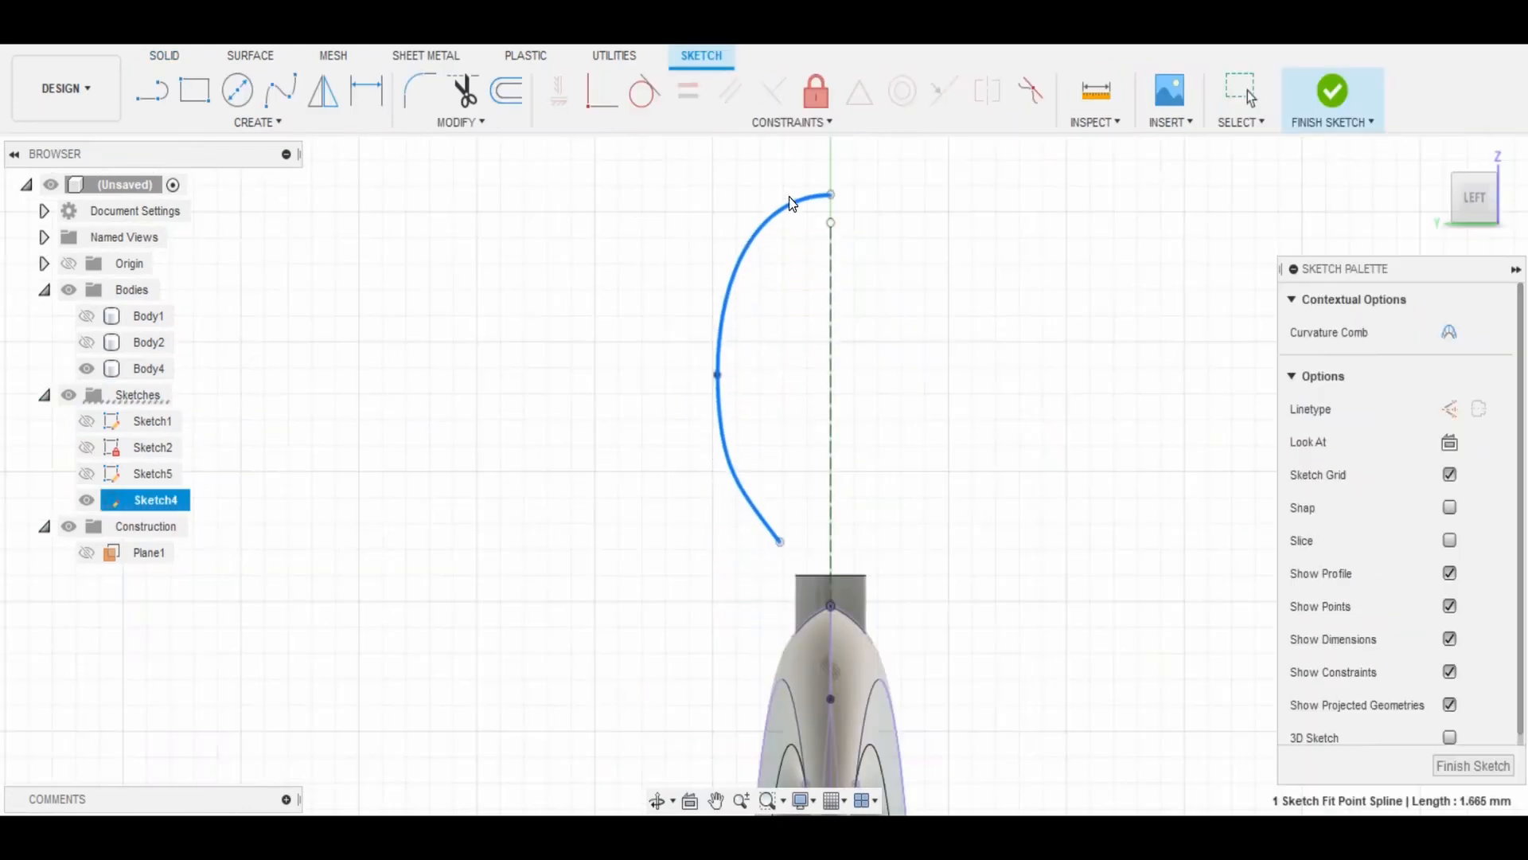
Try to reposition the half-oval spline in the side-plane sketch by pulling its curve directly, and undo each move.
{"action": "left_click_drag", "start_coordinate": [790, 197], "coordinate": [761, 188]}
{"action": "key", "text": "ctrl+z"}
{"action": "scroll", "coordinate": [915, 308], "scroll_direction": "down", "scroll_amount": 2}
{"action": "middle_click_drag", "start_coordinate": [916, 308], "coordinate": [794, 293]}
{"action": "left_click_drag", "start_coordinate": [708, 201], "coordinate": [711, 269]}
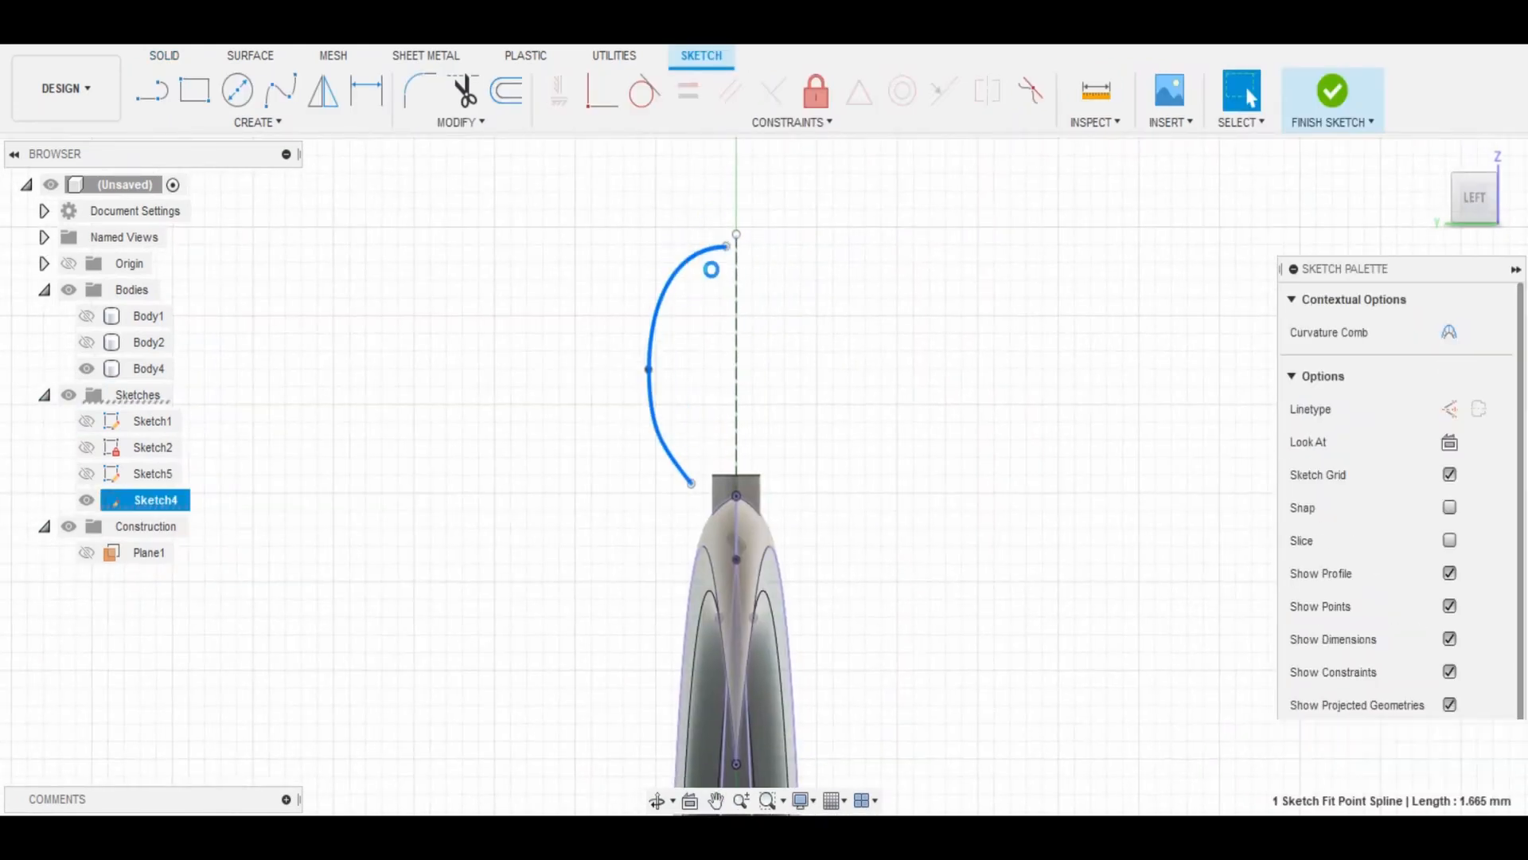
{"action": "key", "text": "ctrl+z"}
{"action": "left_click", "coordinate": [464, 123]}
{"action": "left_click", "coordinate": [458, 317]}
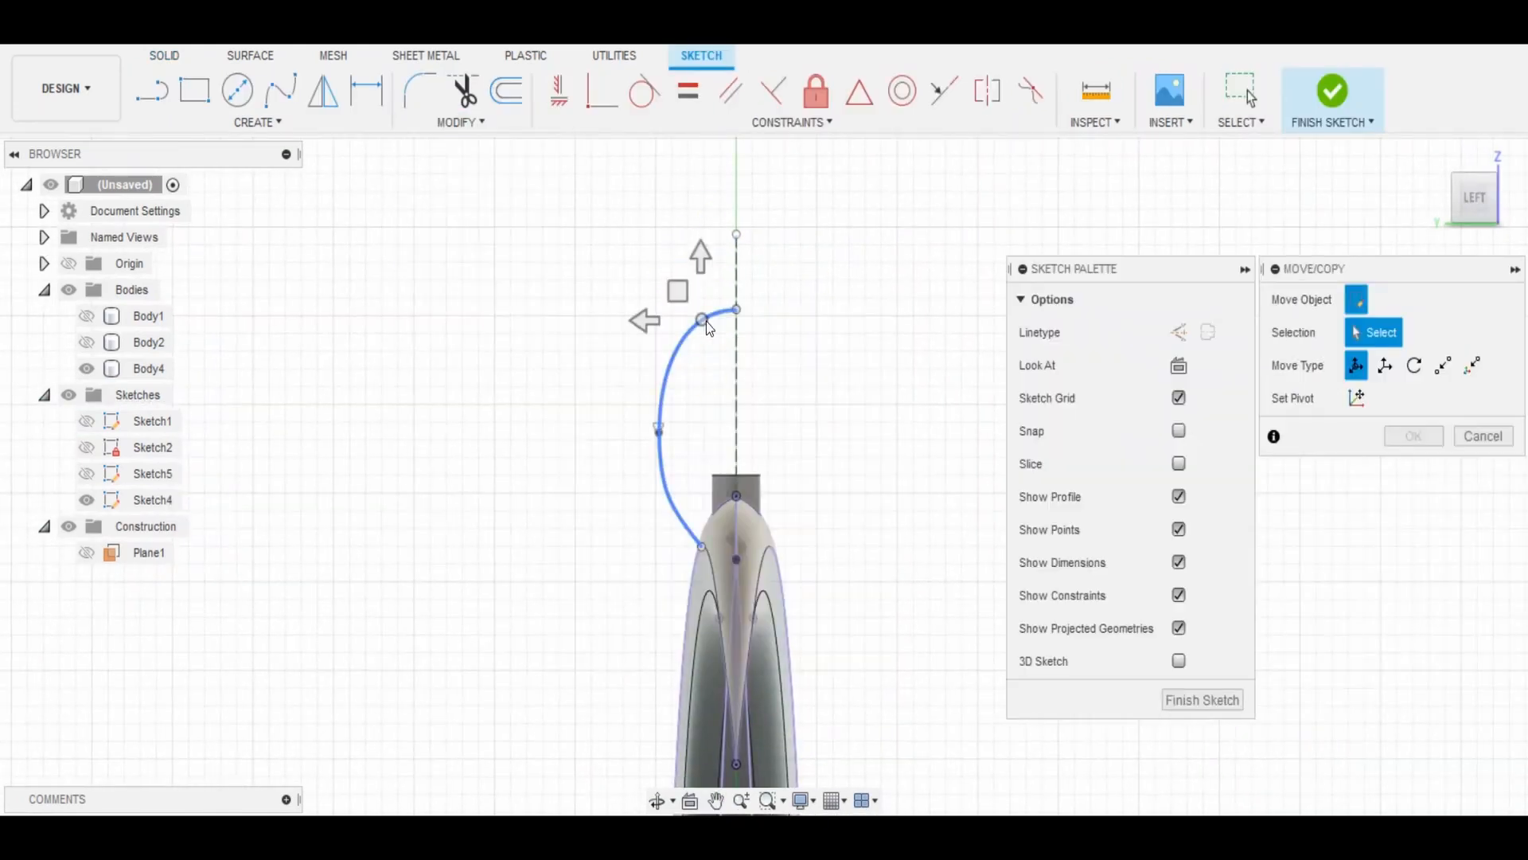
{"action": "left_click", "coordinate": [659, 432]}
{"action": "left_click_drag", "start_coordinate": [661, 377], "coordinate": [661, 321]}
{"action": "left_click", "coordinate": [1488, 667]}
Move the half-oval spline 0.30 mm upward along Y with Move/Copy.
{"action": "left_click", "coordinate": [685, 341]}
{"action": "left_click", "coordinate": [463, 122]}
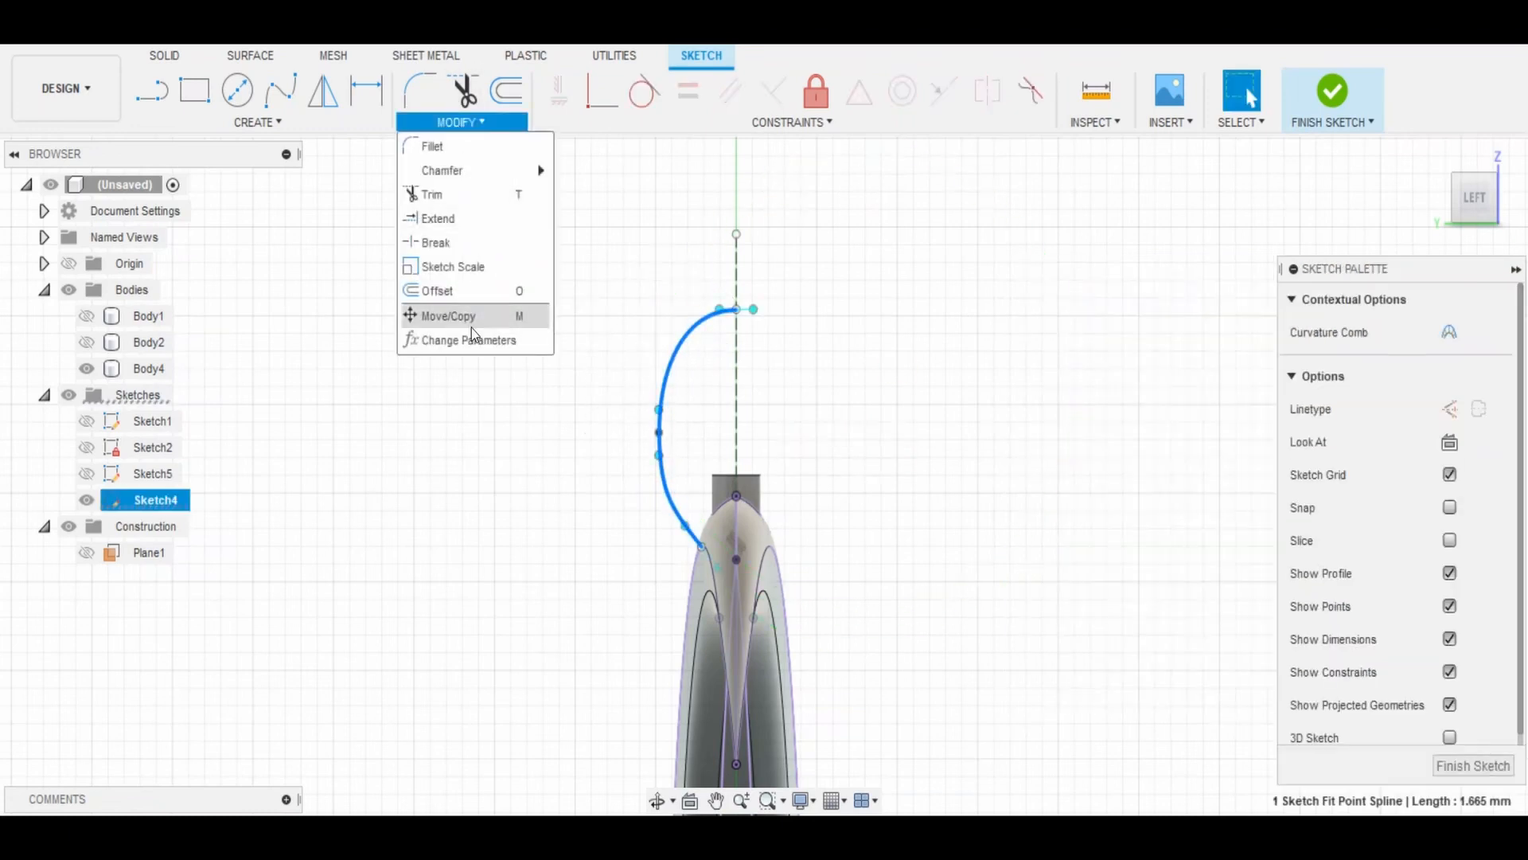
{"action": "left_click", "coordinate": [468, 317]}
{"action": "left_click", "coordinate": [706, 261]}
{"action": "left_click_drag", "start_coordinate": [712, 268], "coordinate": [704, 224]}
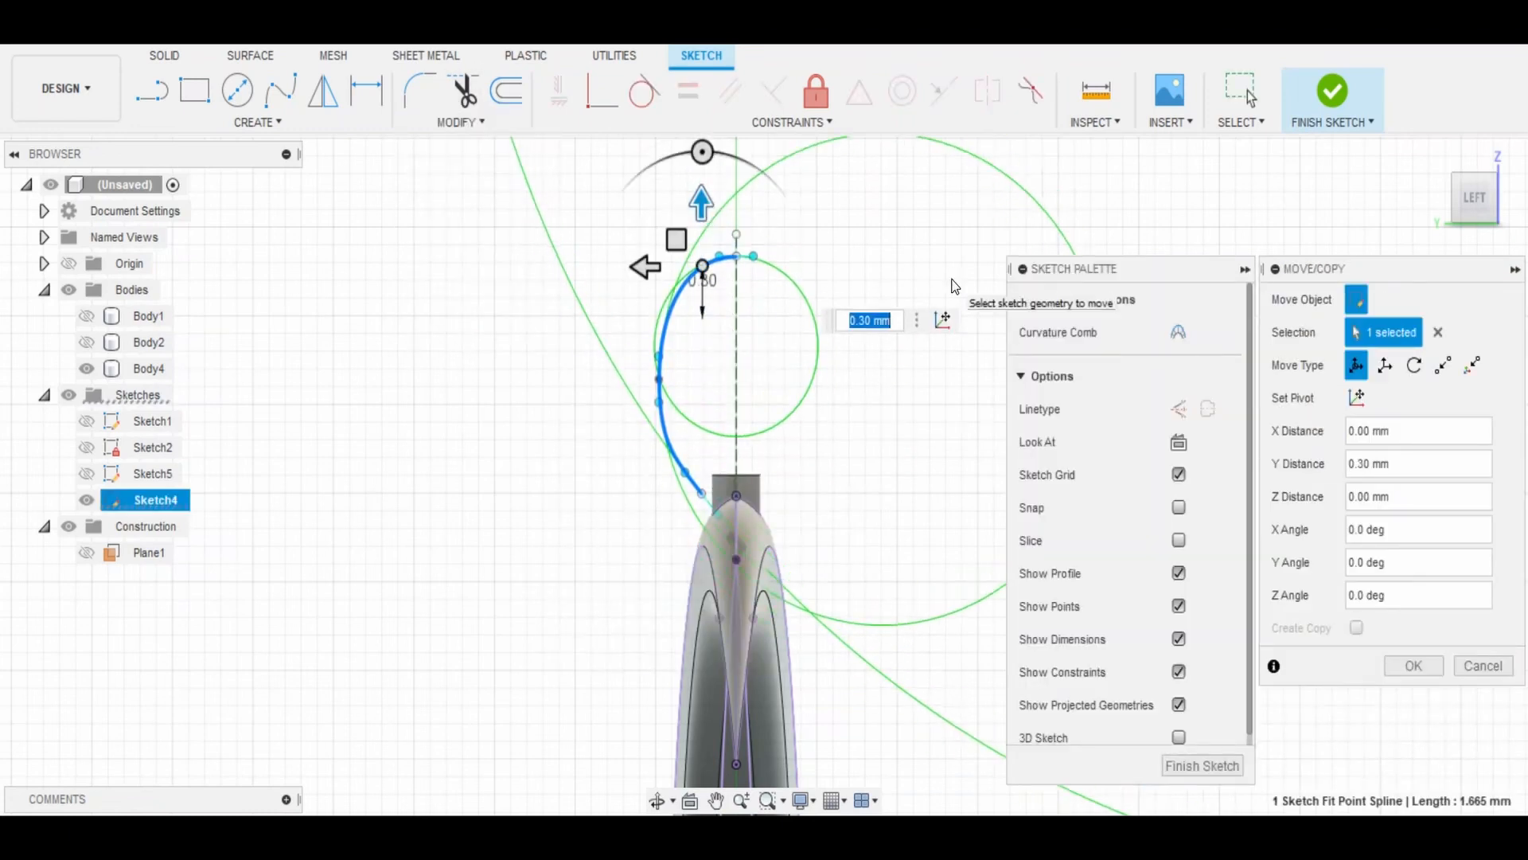
{"action": "scroll", "coordinate": [755, 520], "scroll_direction": "up", "scroll_amount": 4}
{"action": "left_click", "coordinate": [1407, 664]}
Reposition the spline's lower end point so that it ends inside the post.
{"action": "scroll", "coordinate": [992, 593], "scroll_direction": "down", "scroll_amount": 2}
{"action": "scroll", "coordinate": [778, 559], "scroll_direction": "up", "scroll_amount": 4}
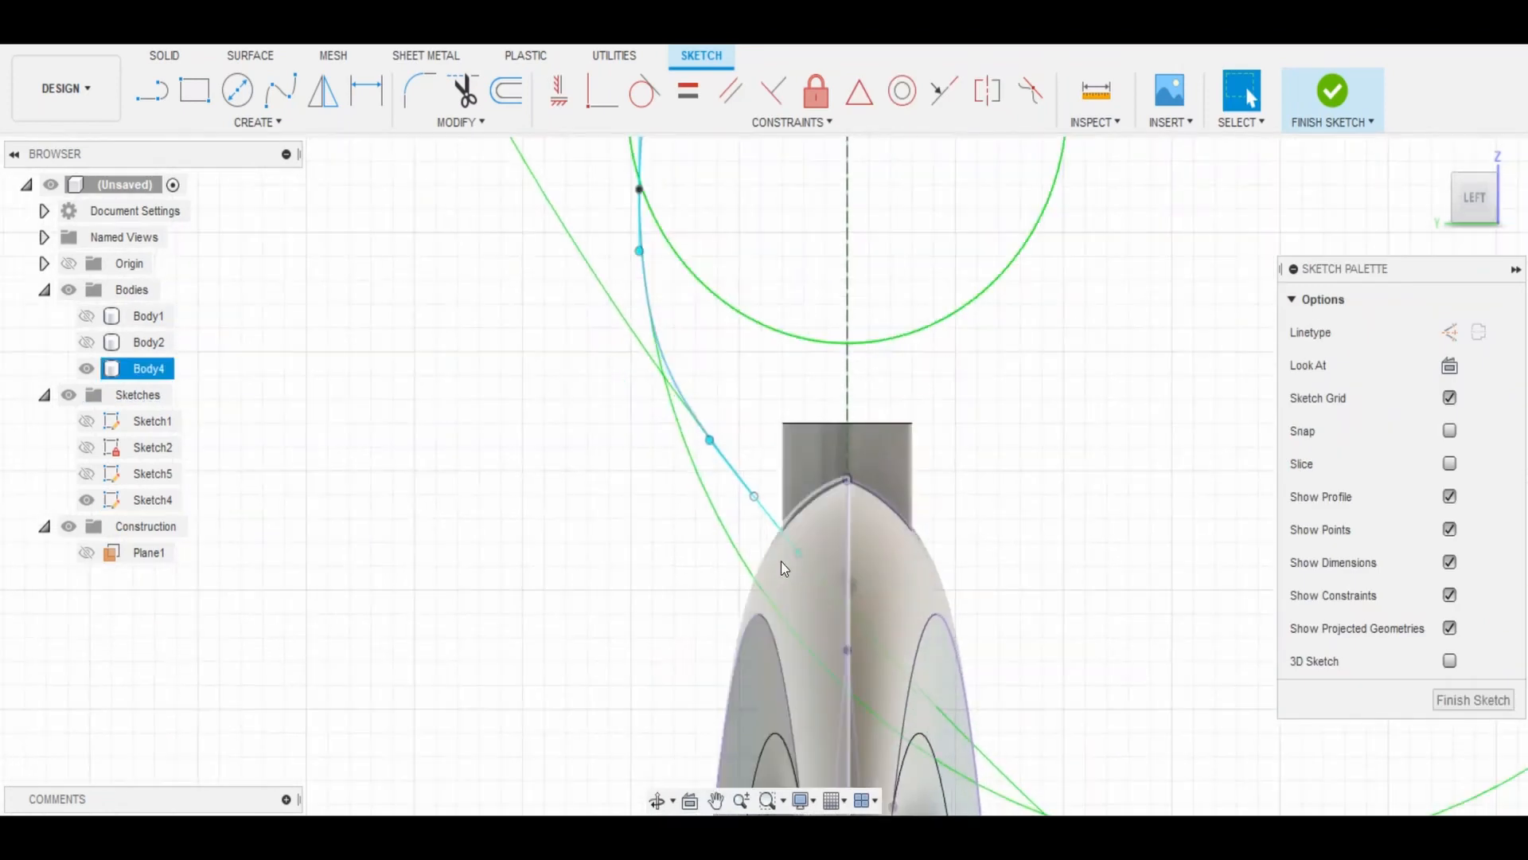
{"action": "scroll", "coordinate": [1027, 557], "scroll_direction": "down", "scroll_amount": 3}
{"action": "left_click_drag", "start_coordinate": [876, 515], "coordinate": [869, 480]}
{"action": "scroll", "coordinate": [521, 639], "scroll_direction": "down", "scroll_amount": 3}
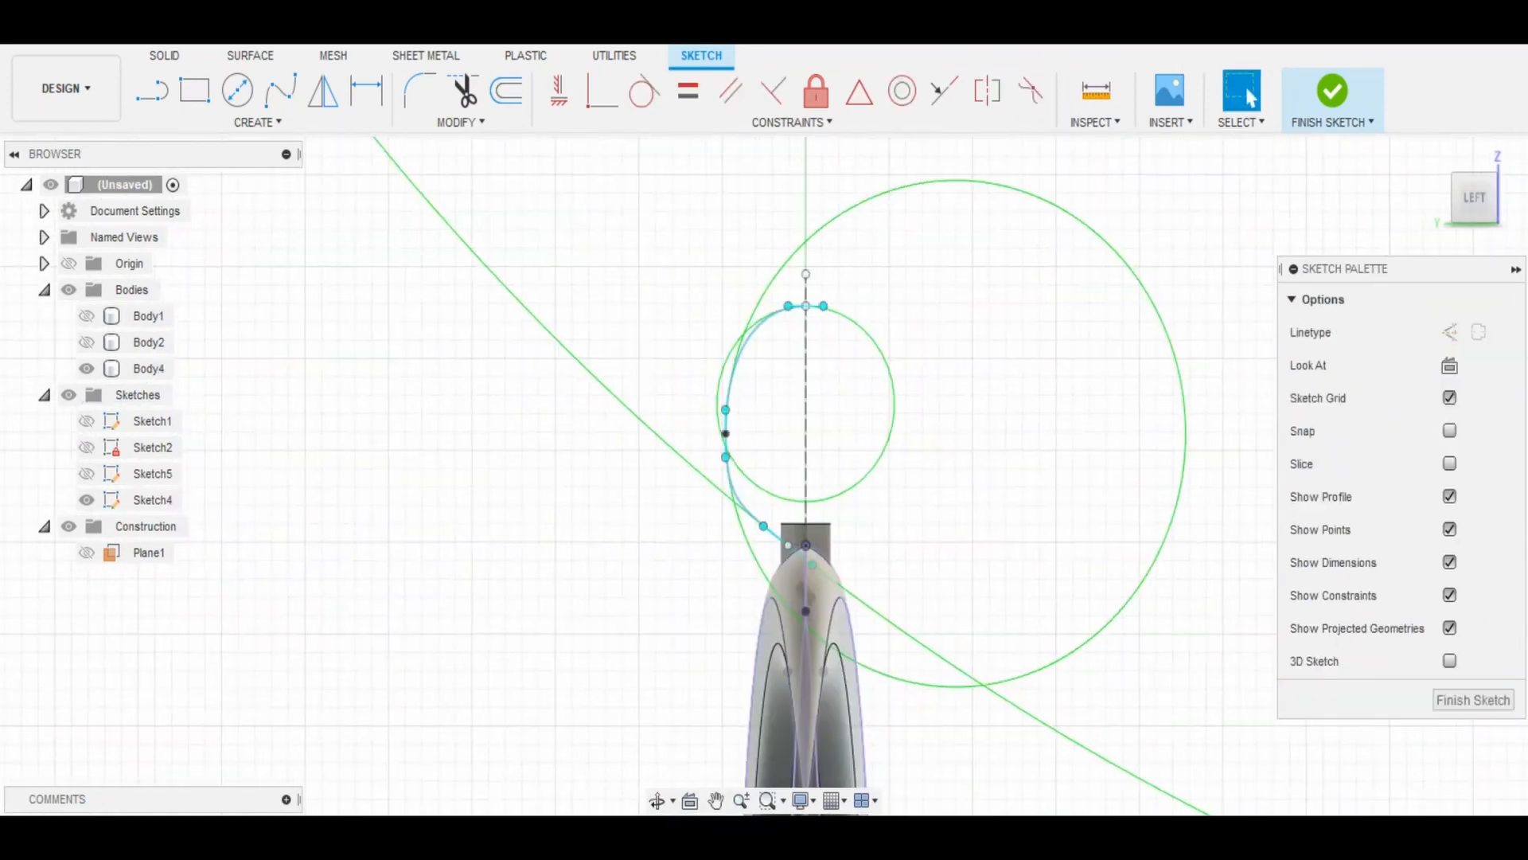
Mirror the half-oval spline about the vertical construction line to form the other half of the loop.
{"action": "left_click", "coordinate": [323, 90]}
{"action": "left_click", "coordinate": [726, 413]}
{"action": "left_click", "coordinate": [806, 400]}
{"action": "key", "text": "Return"}
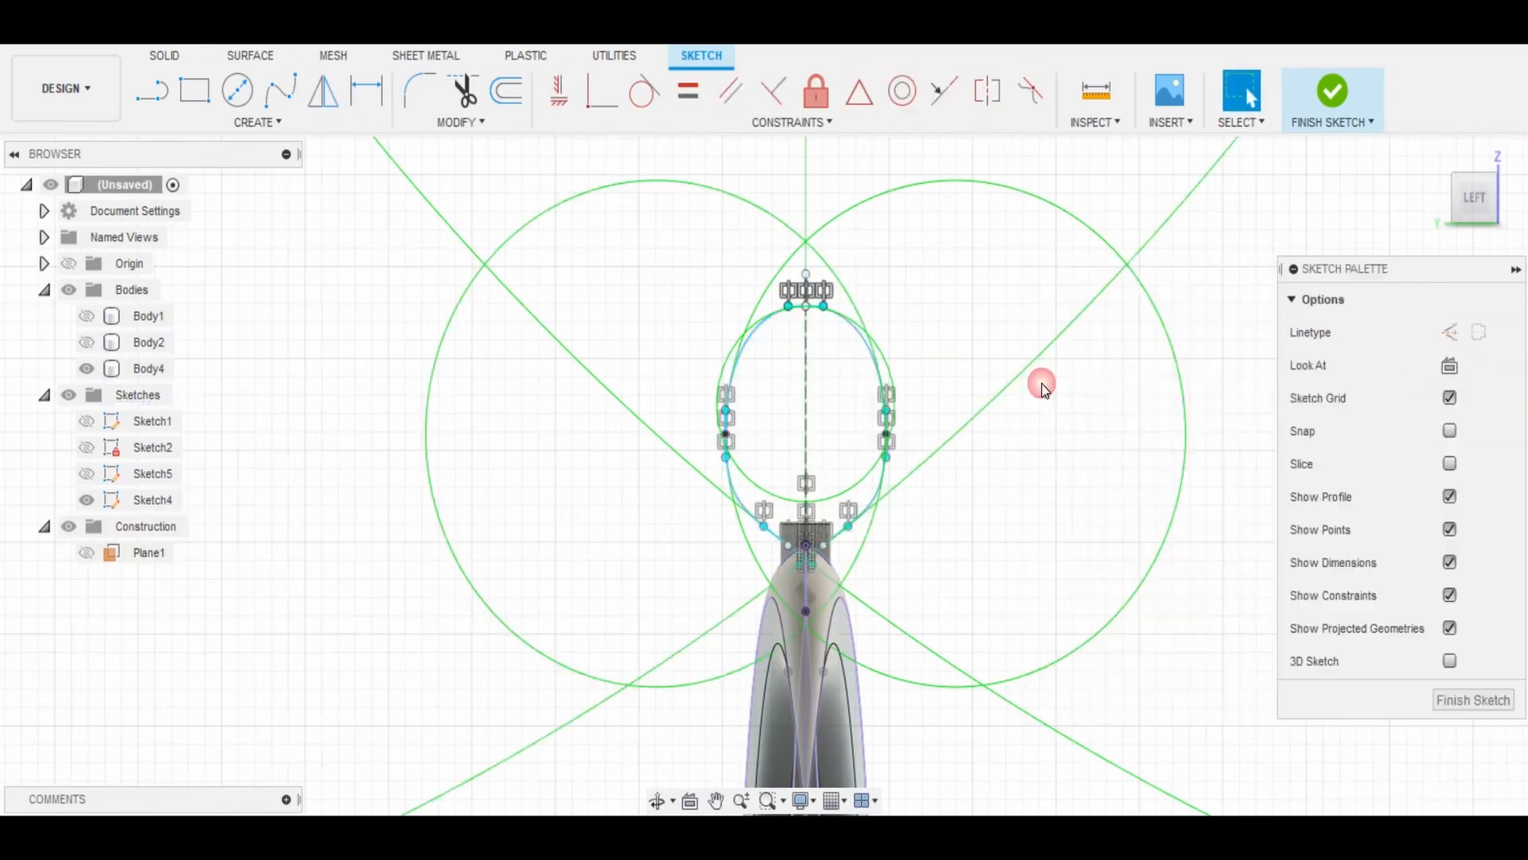
{"action": "scroll", "coordinate": [796, 549], "scroll_direction": "up", "scroll_amount": 5}
{"action": "scroll", "coordinate": [643, 595], "scroll_direction": "down", "scroll_amount": 4}
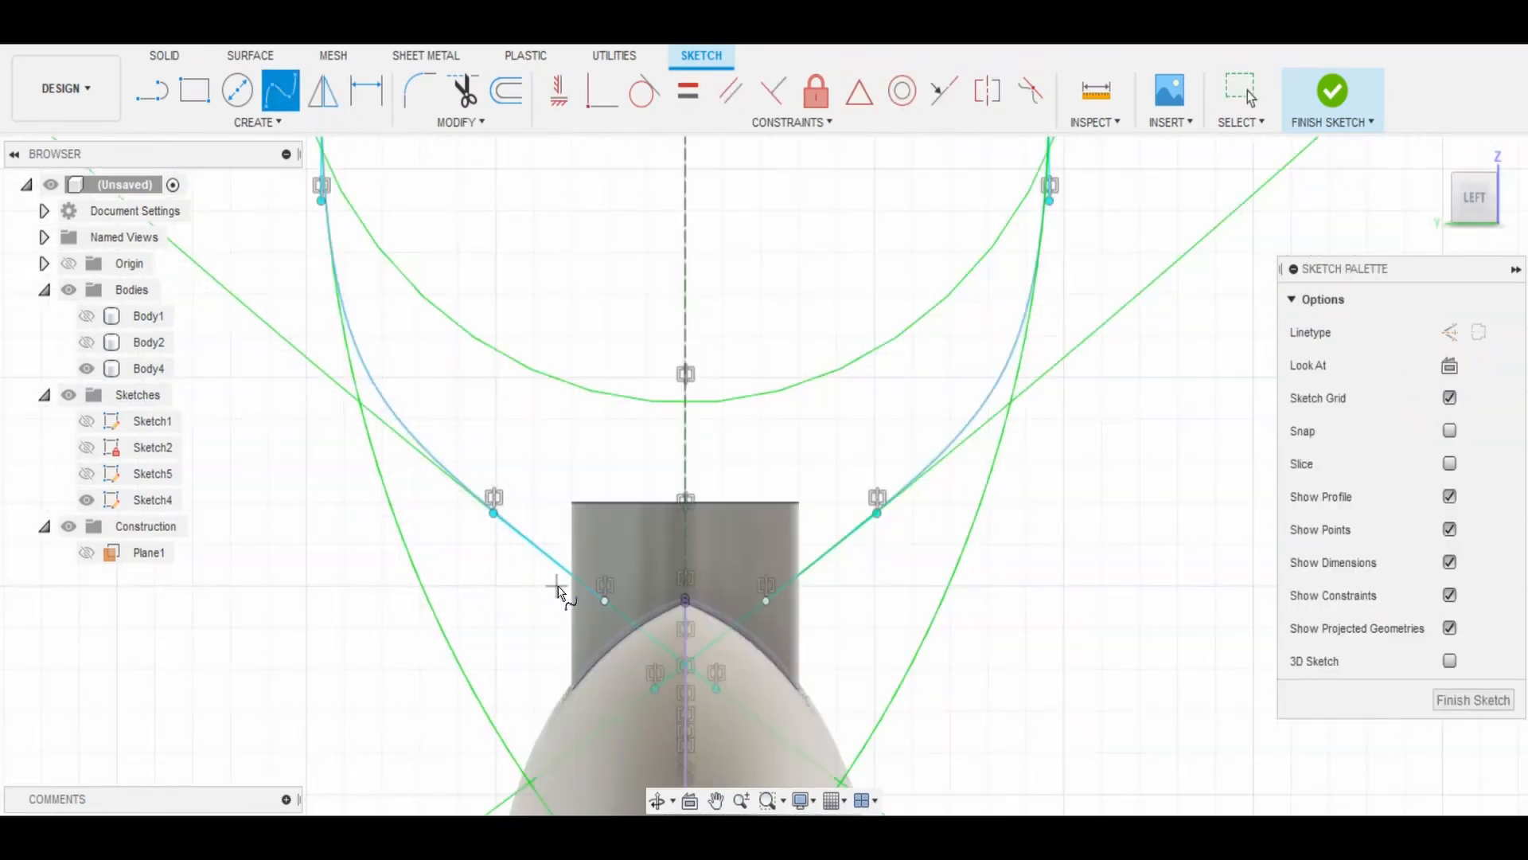
Connect the loop's two lower ends inside the post with a short fit point spline tangent to both halves.
{"action": "scroll", "coordinate": [714, 599], "scroll_direction": "up", "scroll_amount": 4}
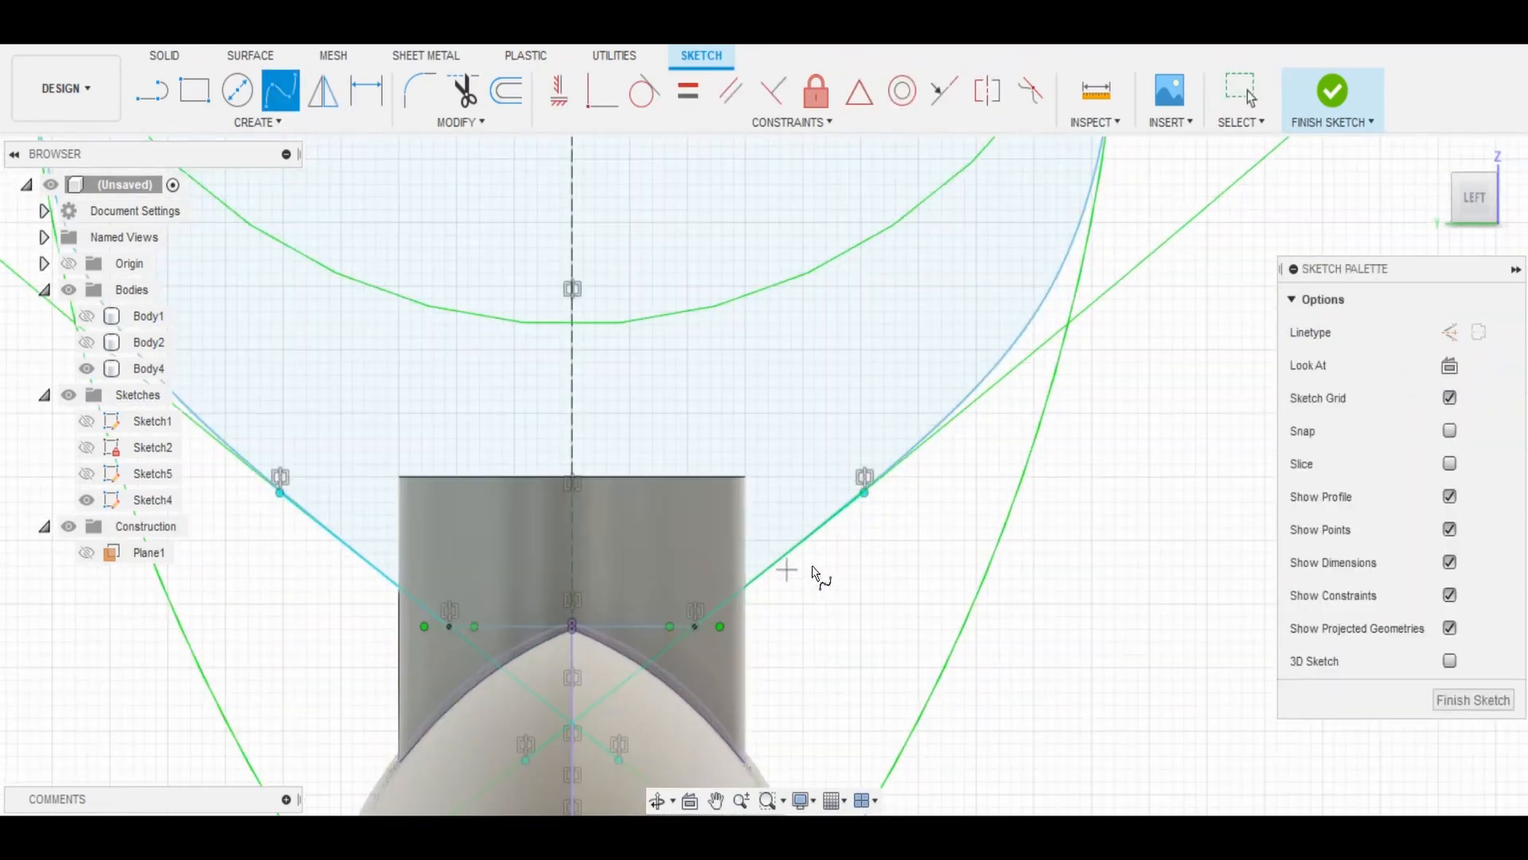
{"action": "left_click", "coordinate": [640, 93]}
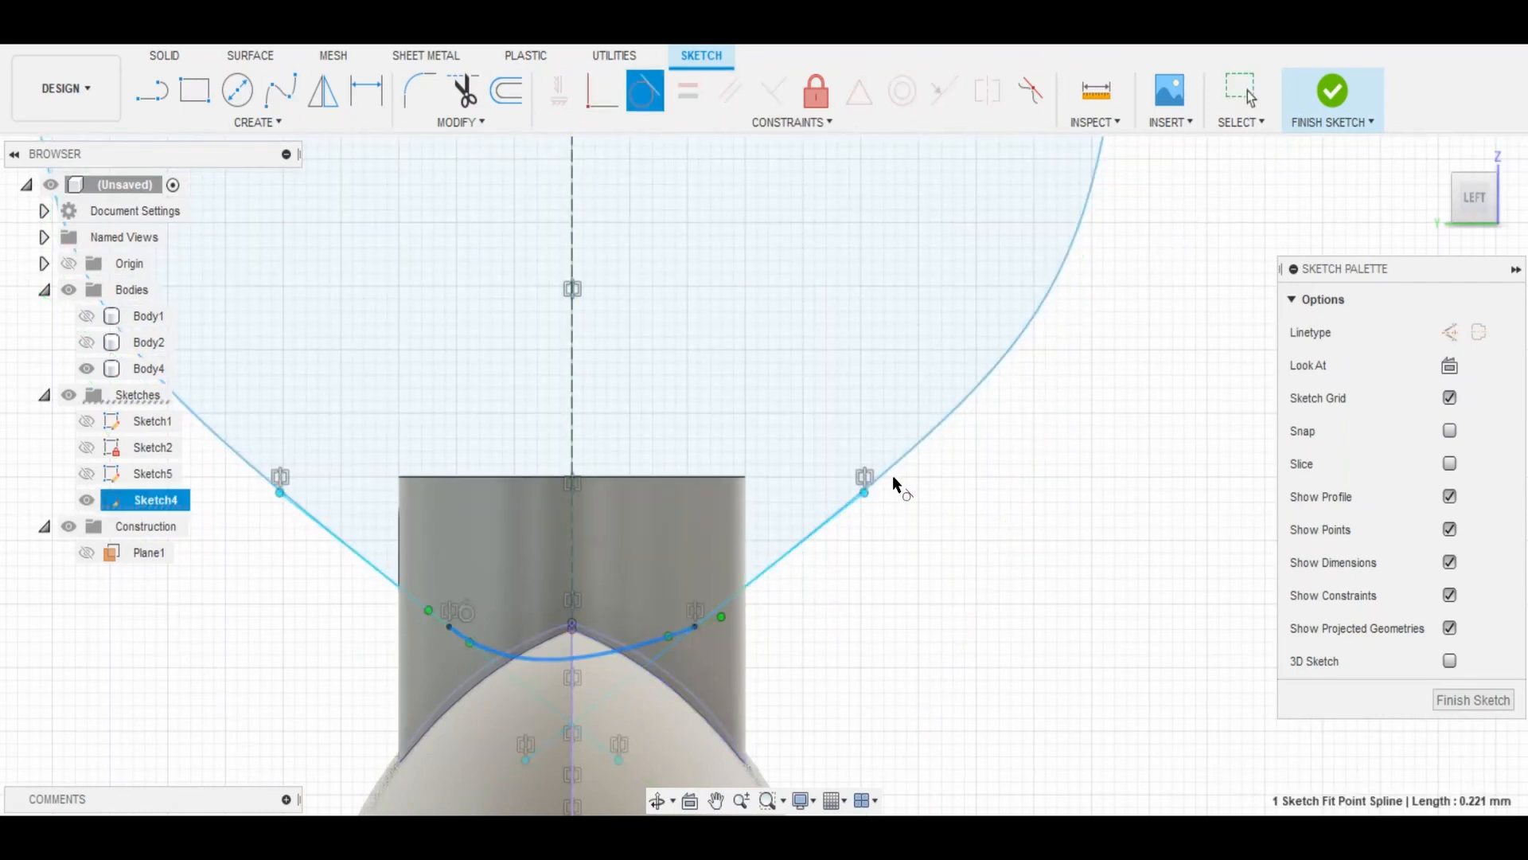
{"action": "scroll", "coordinate": [885, 599], "scroll_direction": "down", "scroll_amount": 4}
{"action": "key", "text": "Escape"}
{"action": "left_click", "coordinate": [761, 623]}
{"action": "scroll", "coordinate": [734, 603], "scroll_direction": "up", "scroll_amount": 3}
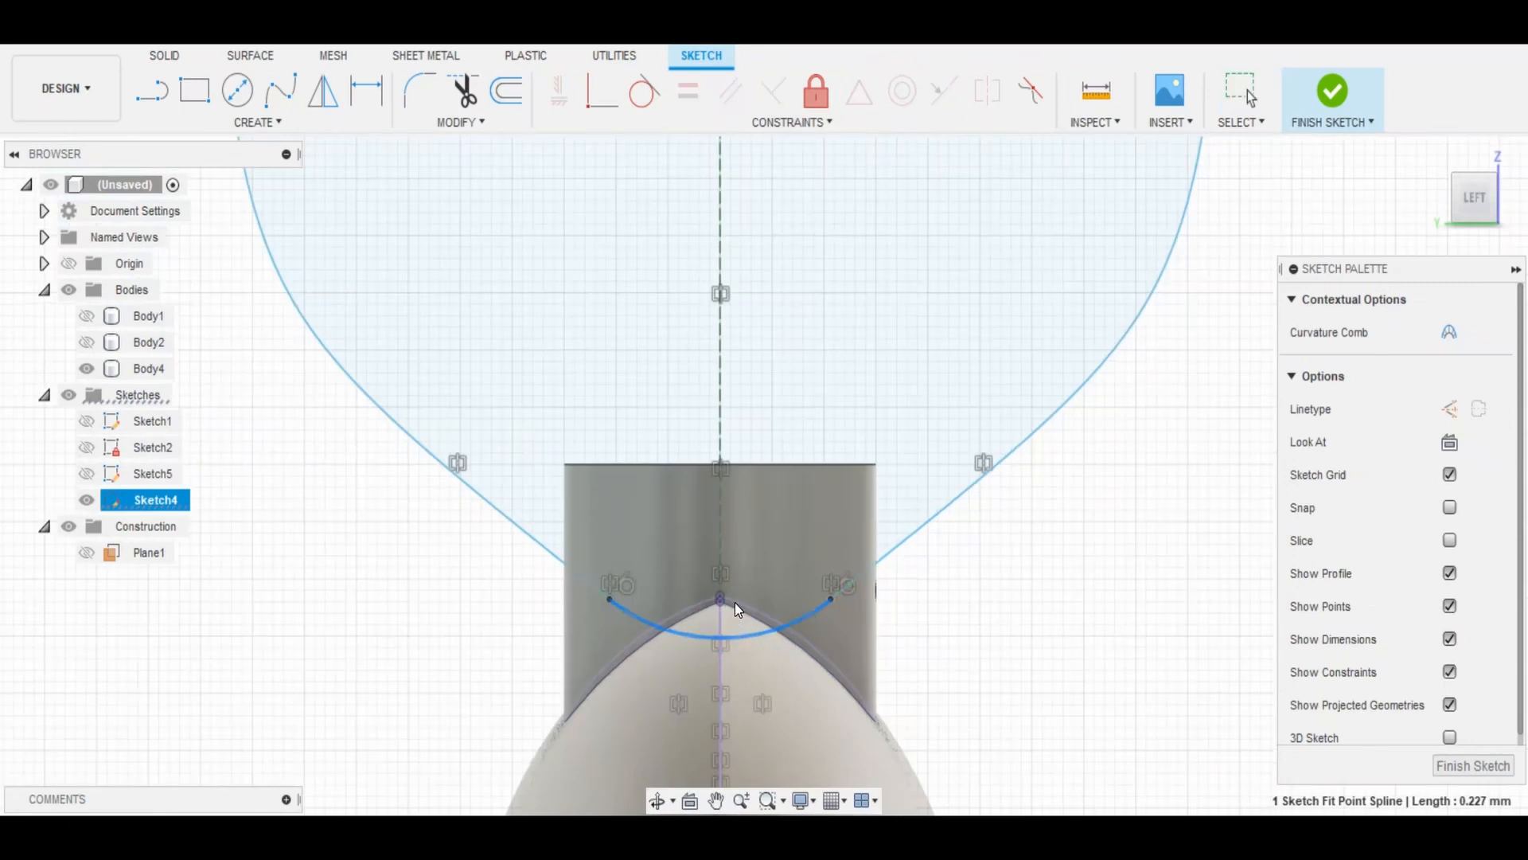
Move the loop's lower side fit point slightly outward and down to reshape the curve, and finish the sketch.
{"action": "left_click", "coordinate": [438, 513]}
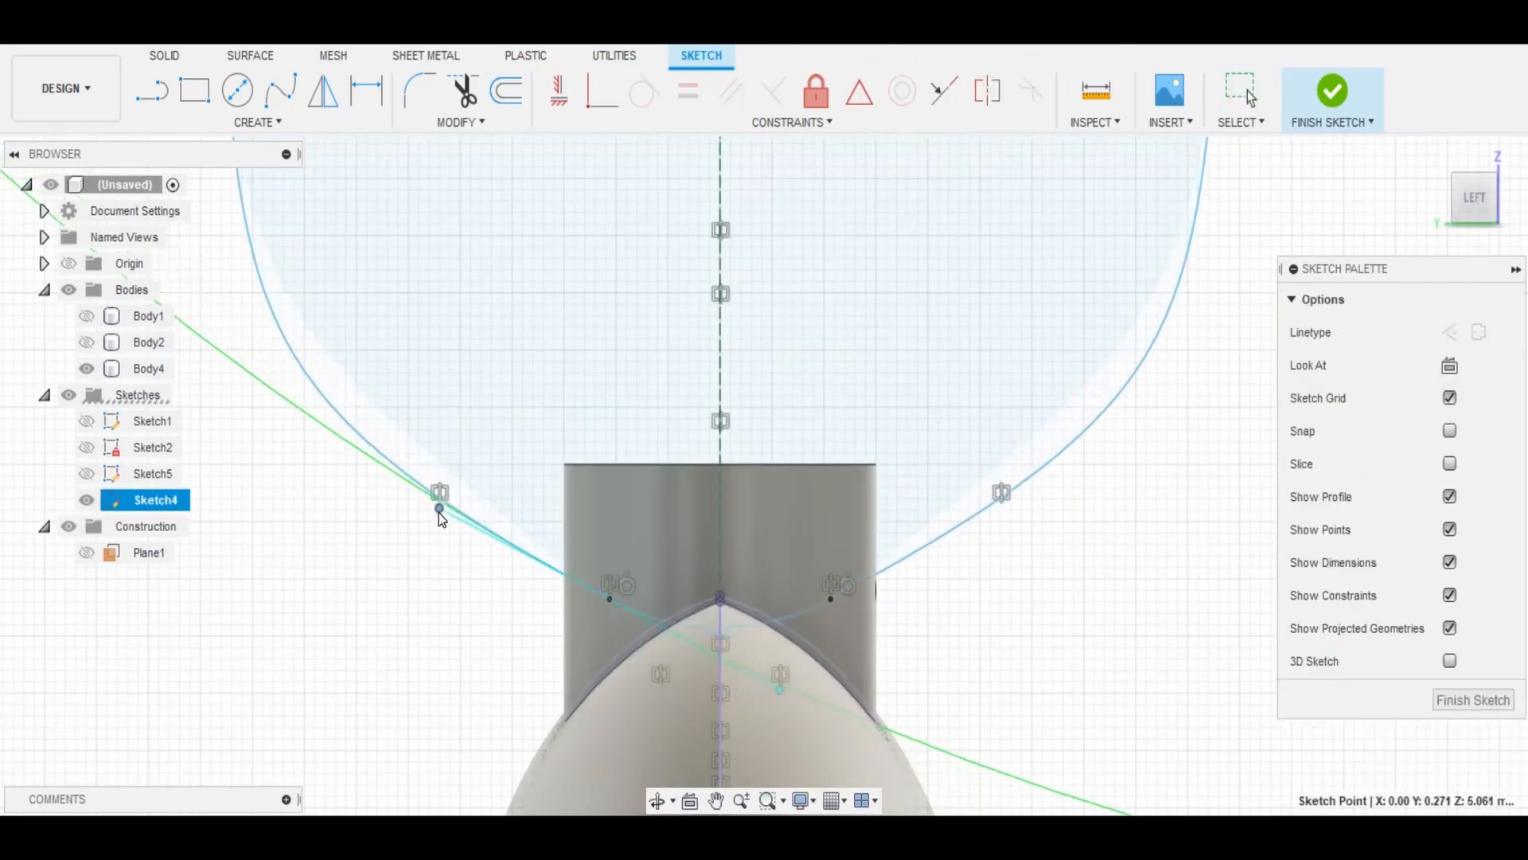
{"action": "scroll", "coordinate": [485, 538], "scroll_direction": "down", "scroll_amount": 6}
{"action": "middle_click_drag", "start_coordinate": [853, 519], "coordinate": [1035, 510], "text": "shift"}
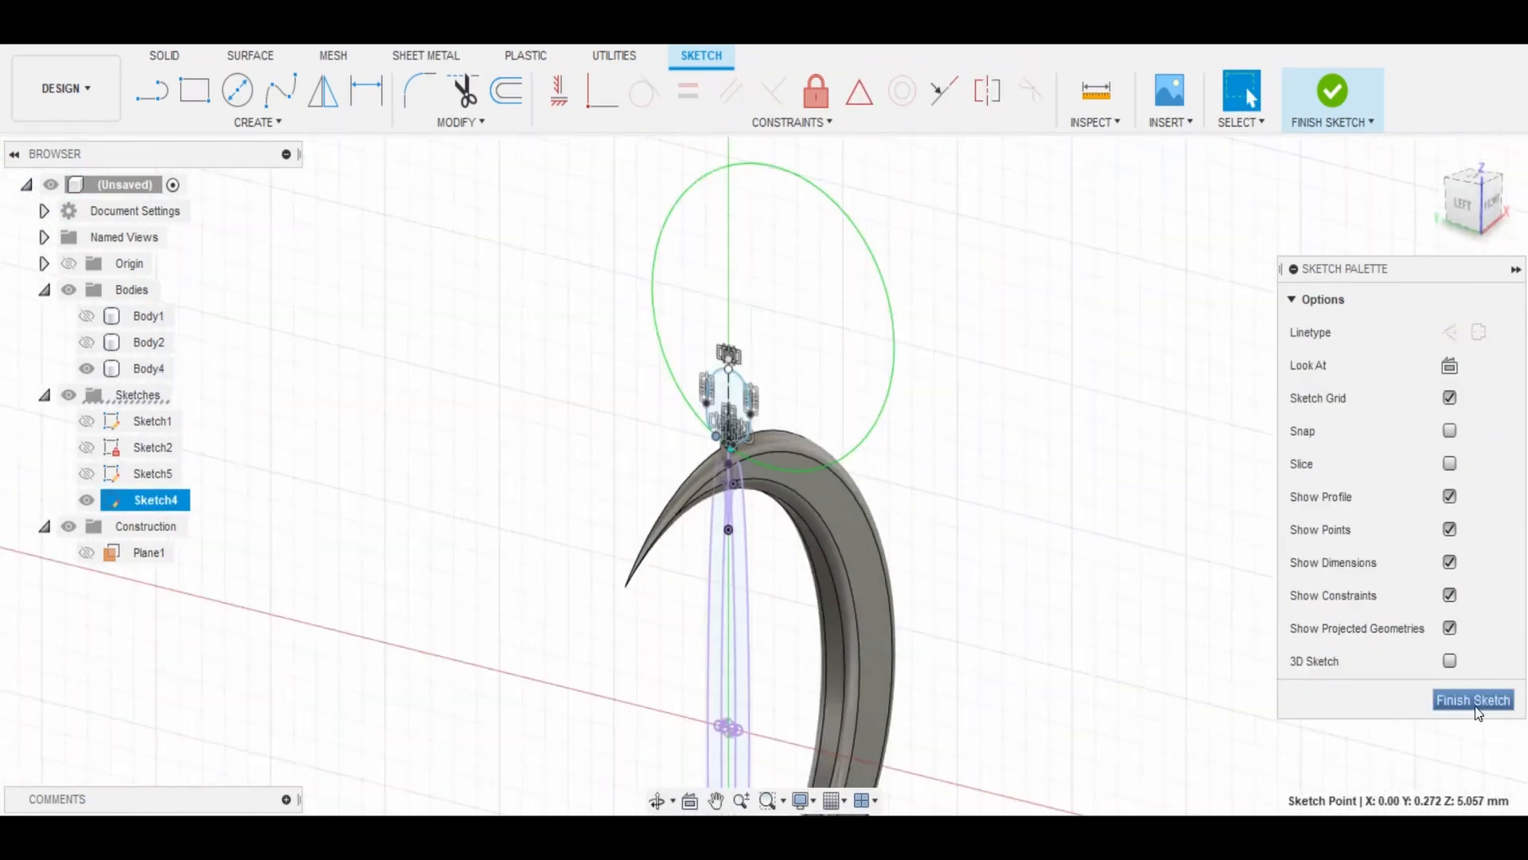
{"action": "left_click", "coordinate": [1473, 699]}
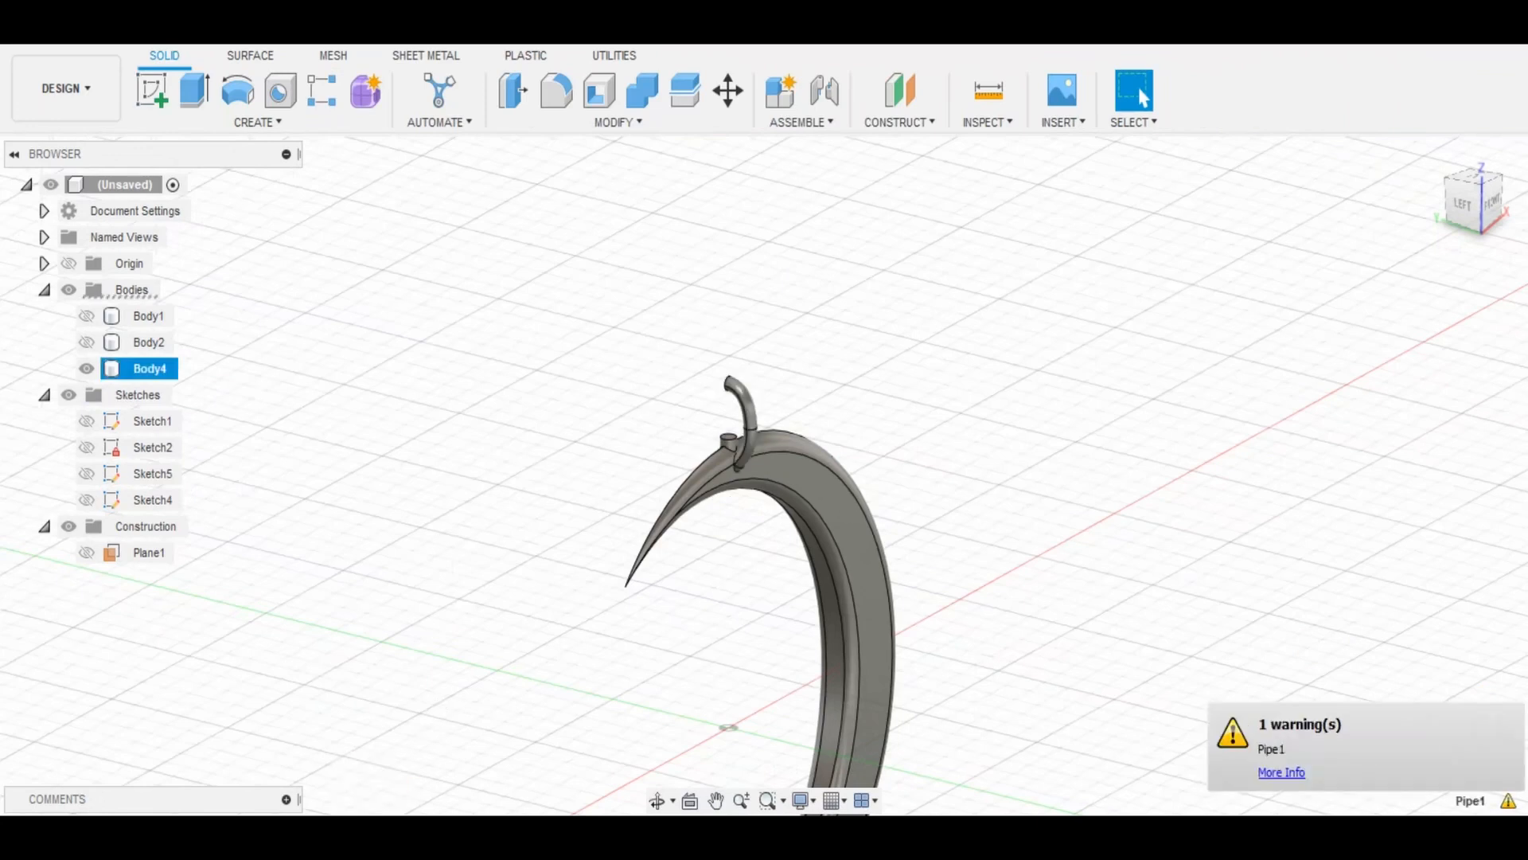
Edit the pipe feature to follow the closed spline loop with a circular section size of 0.2, joined to the body.
{"action": "double_click", "coordinate": [798, 832]}
{"action": "scroll", "coordinate": [780, 432], "scroll_direction": "up", "scroll_amount": 2}
{"action": "scroll", "coordinate": [836, 476], "scroll_direction": "up", "scroll_amount": 5}
{"action": "middle_click_drag", "start_coordinate": [716, 482], "coordinate": [720, 517], "text": "shift"}
{"action": "left_click_drag", "start_coordinate": [1384, 470], "coordinate": [1248, 470]}
{"action": "type", "text": "0.2"}
{"action": "scroll", "coordinate": [854, 402], "scroll_direction": "up", "scroll_amount": 4}
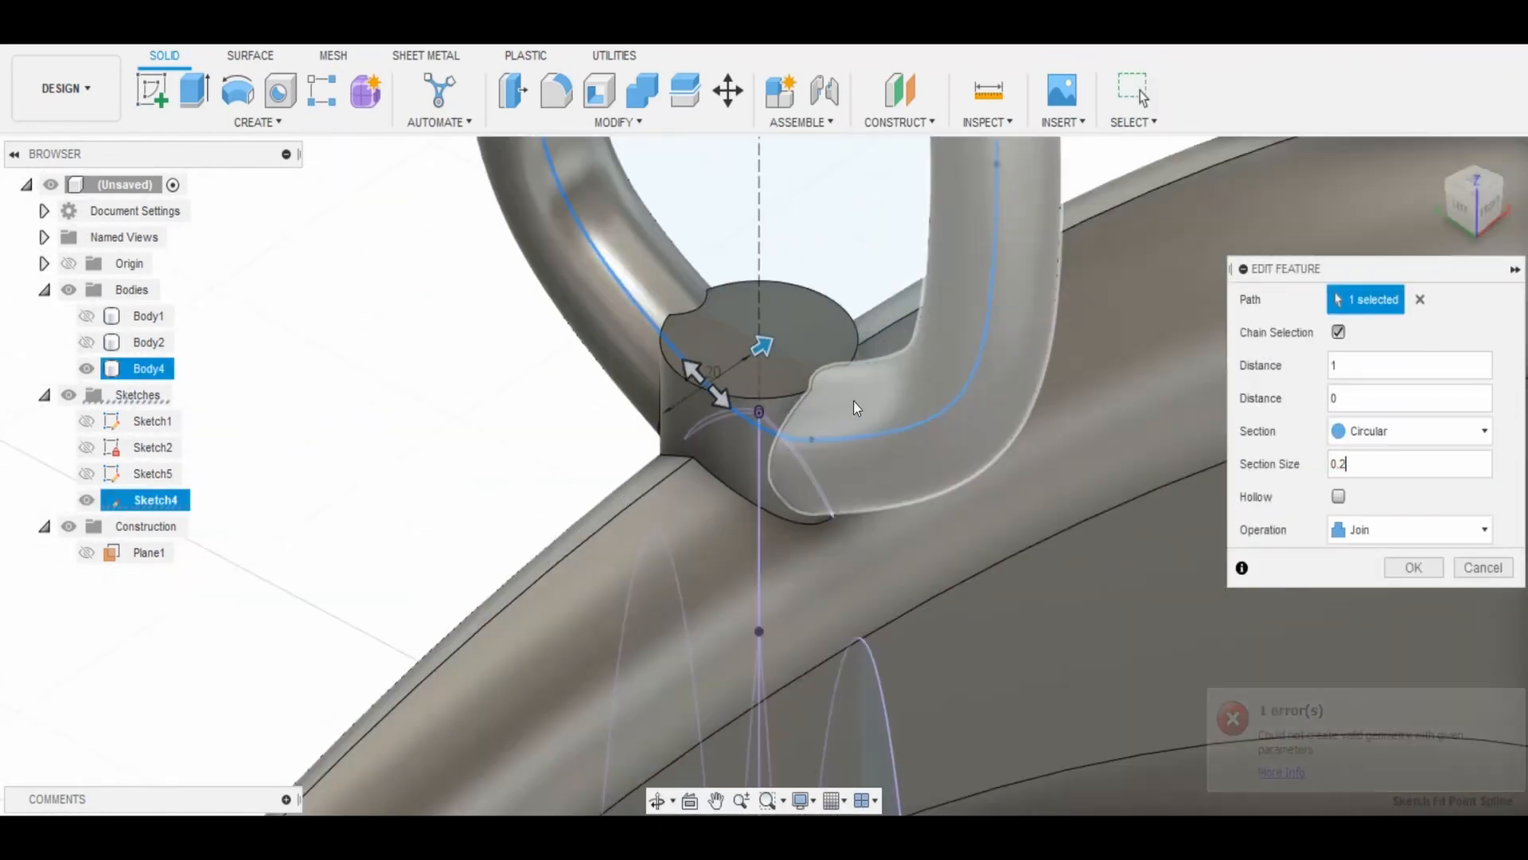
{"action": "middle_click_drag", "start_coordinate": [854, 406], "coordinate": [811, 388], "text": "shift"}
{"action": "left_click", "coordinate": [1404, 566]}
{"action": "scroll", "coordinate": [761, 437], "scroll_direction": "up", "scroll_amount": 4}
{"action": "scroll", "coordinate": [786, 412], "scroll_direction": "down", "scroll_amount": 5}
{"action": "scroll", "coordinate": [820, 342], "scroll_direction": "up", "scroll_amount": 2}
{"action": "left_click", "coordinate": [828, 310]}
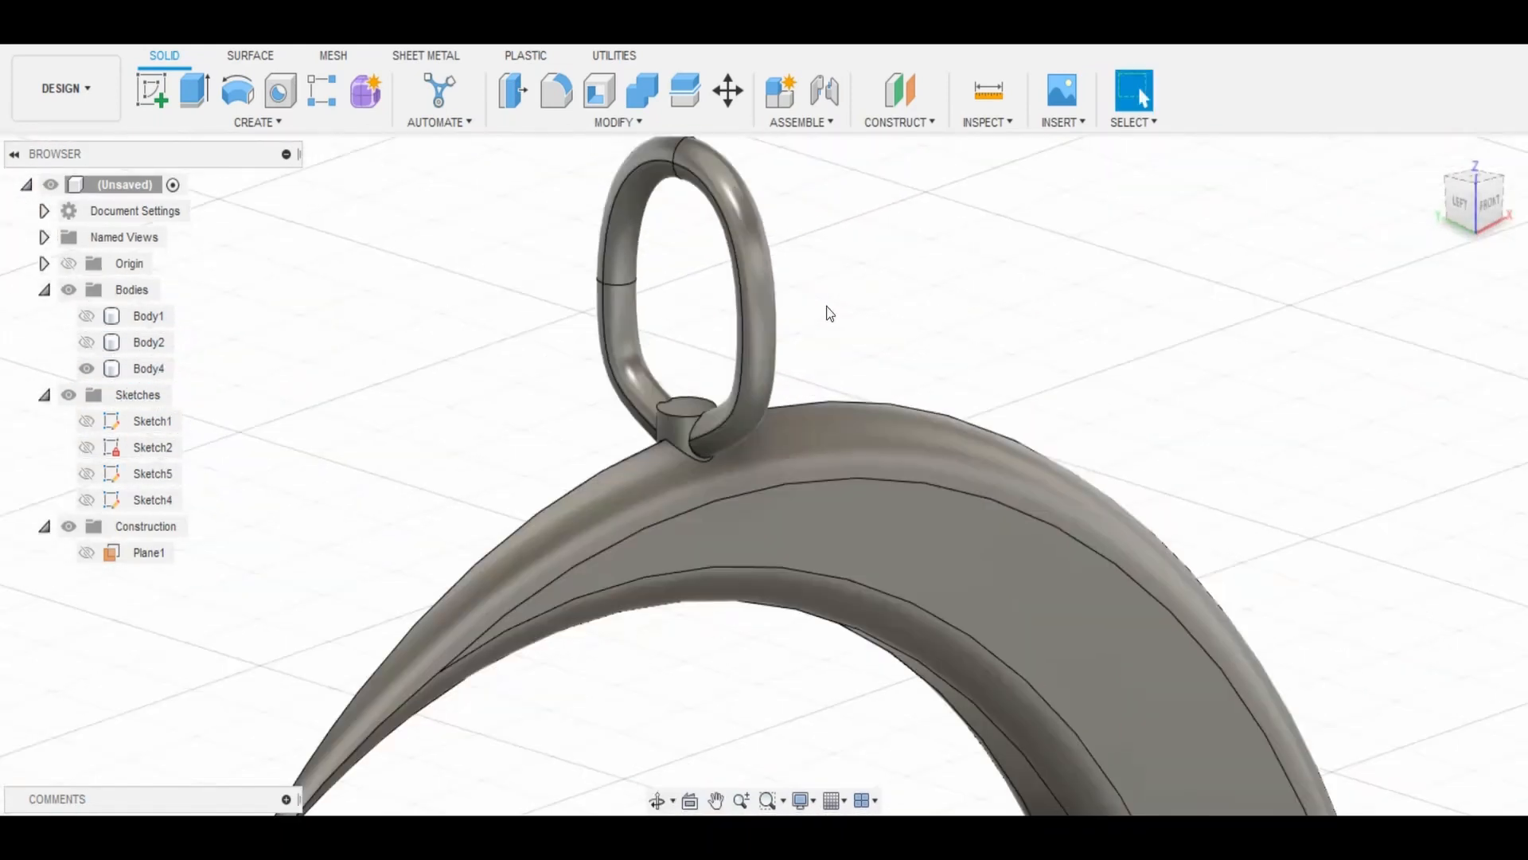
Set up a 0.01 mm fillet on three edges around the post's top rim.
{"action": "key", "text": "f"}
{"action": "scroll", "coordinate": [828, 312], "scroll_direction": "up", "scroll_amount": 3}
{"action": "middle_click_drag", "start_coordinate": [852, 317], "coordinate": [939, 358], "text": "shift"}
{"action": "scroll", "coordinate": [621, 446], "scroll_direction": "up", "scroll_amount": 3}
{"action": "left_click", "coordinate": [573, 661]}
{"action": "left_click", "coordinate": [608, 618]}
{"action": "left_click", "coordinate": [638, 570]}
{"action": "type", "text": "0.1"}
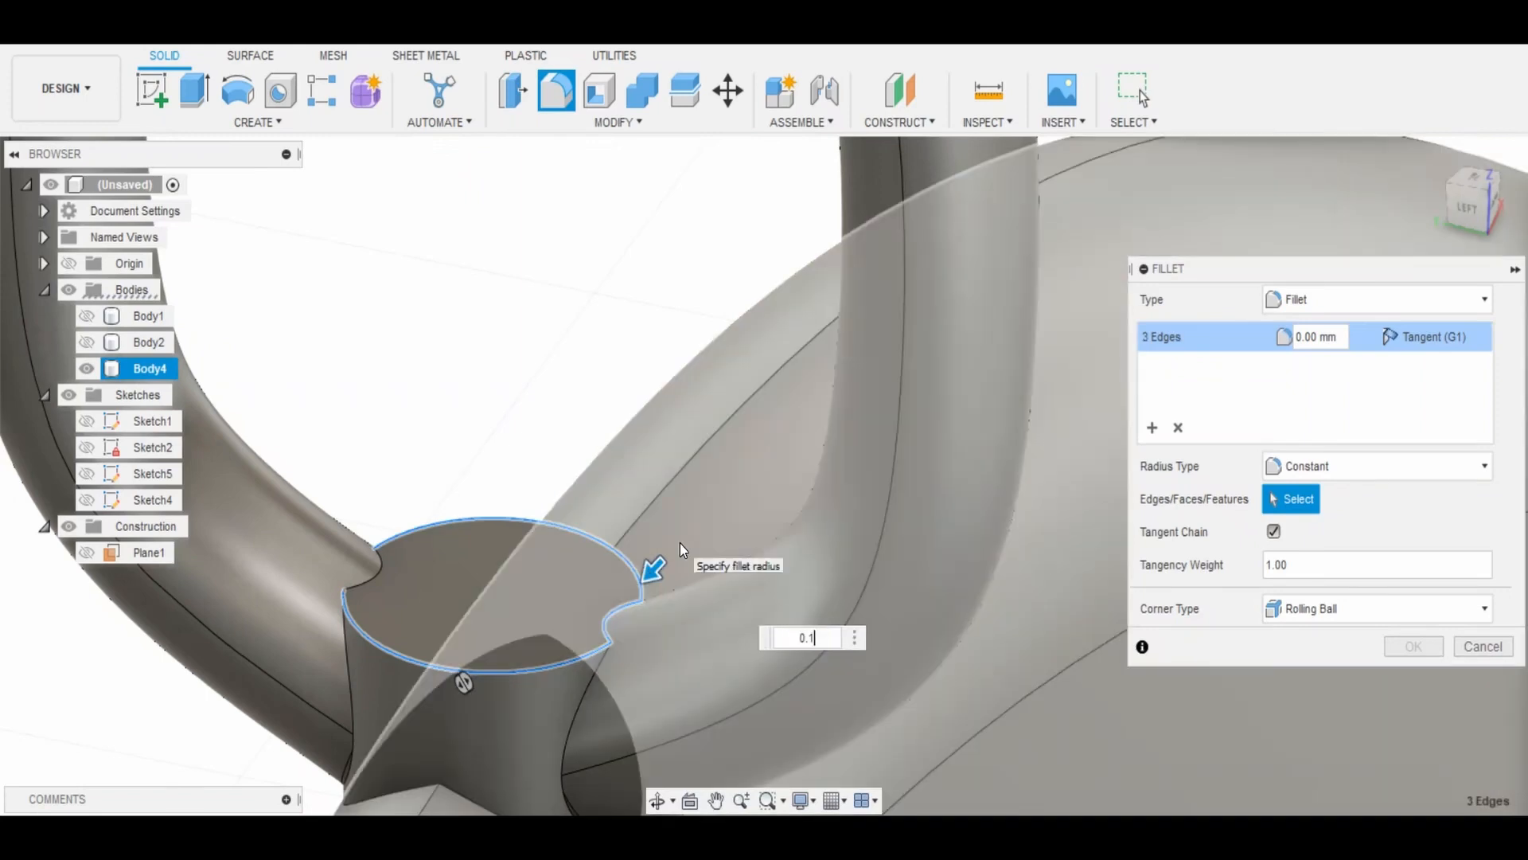
{"action": "key", "text": "BackSpace"}
{"action": "type", "text": "05"}
{"action": "key", "text": "BackSpace"}
{"action": "type", "text": "1"}
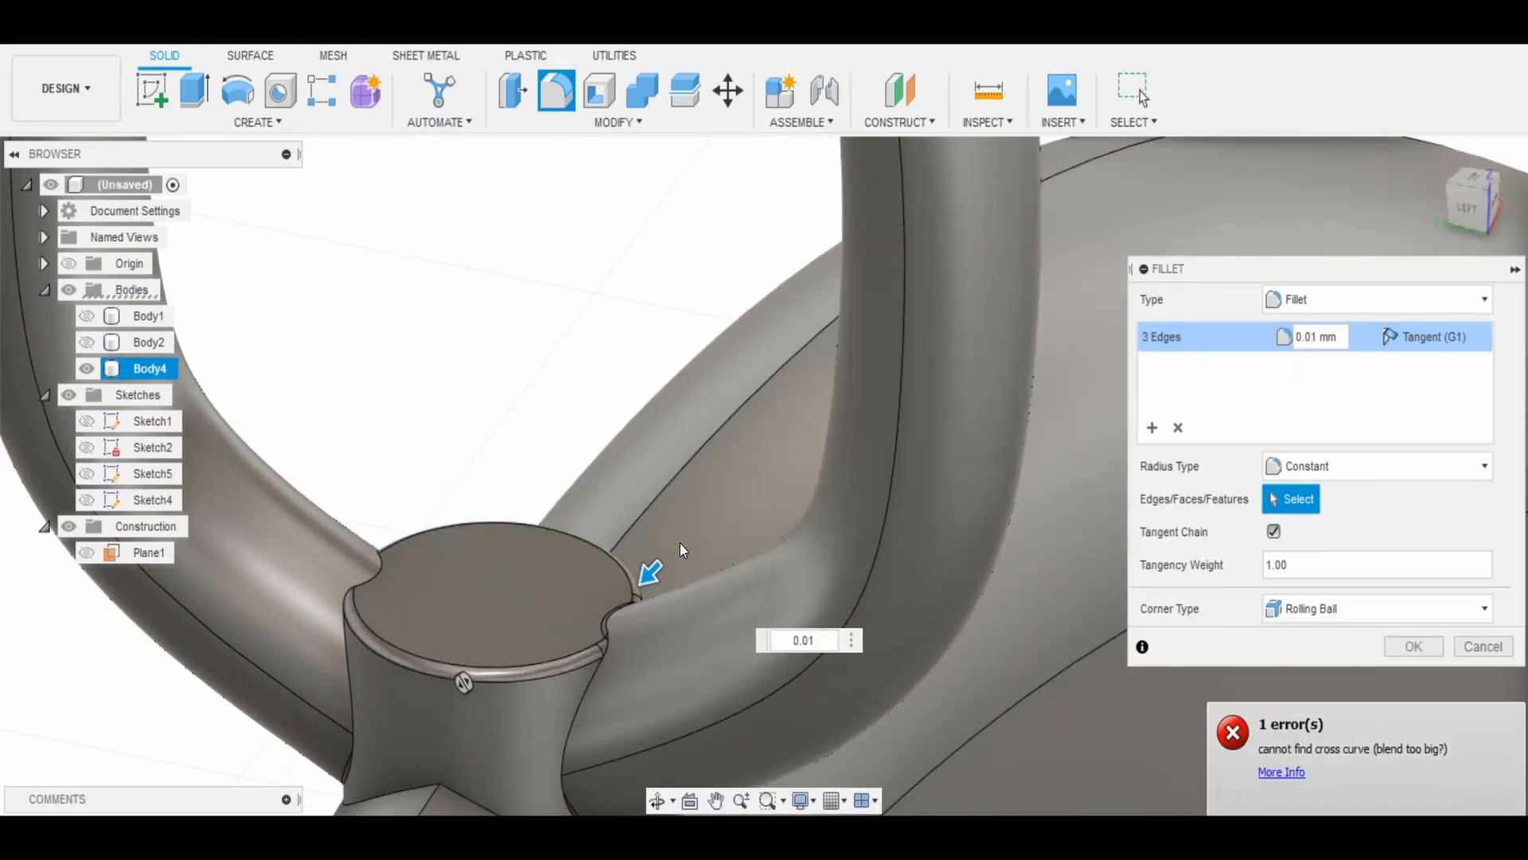
Switch the visual style to shaded without visible edges and complete the post's rim fillet.
{"action": "left_click", "coordinate": [802, 800]}
{"action": "mouse_move", "coordinate": [835, 624]}
{"action": "left_click", "coordinate": [1030, 624]}
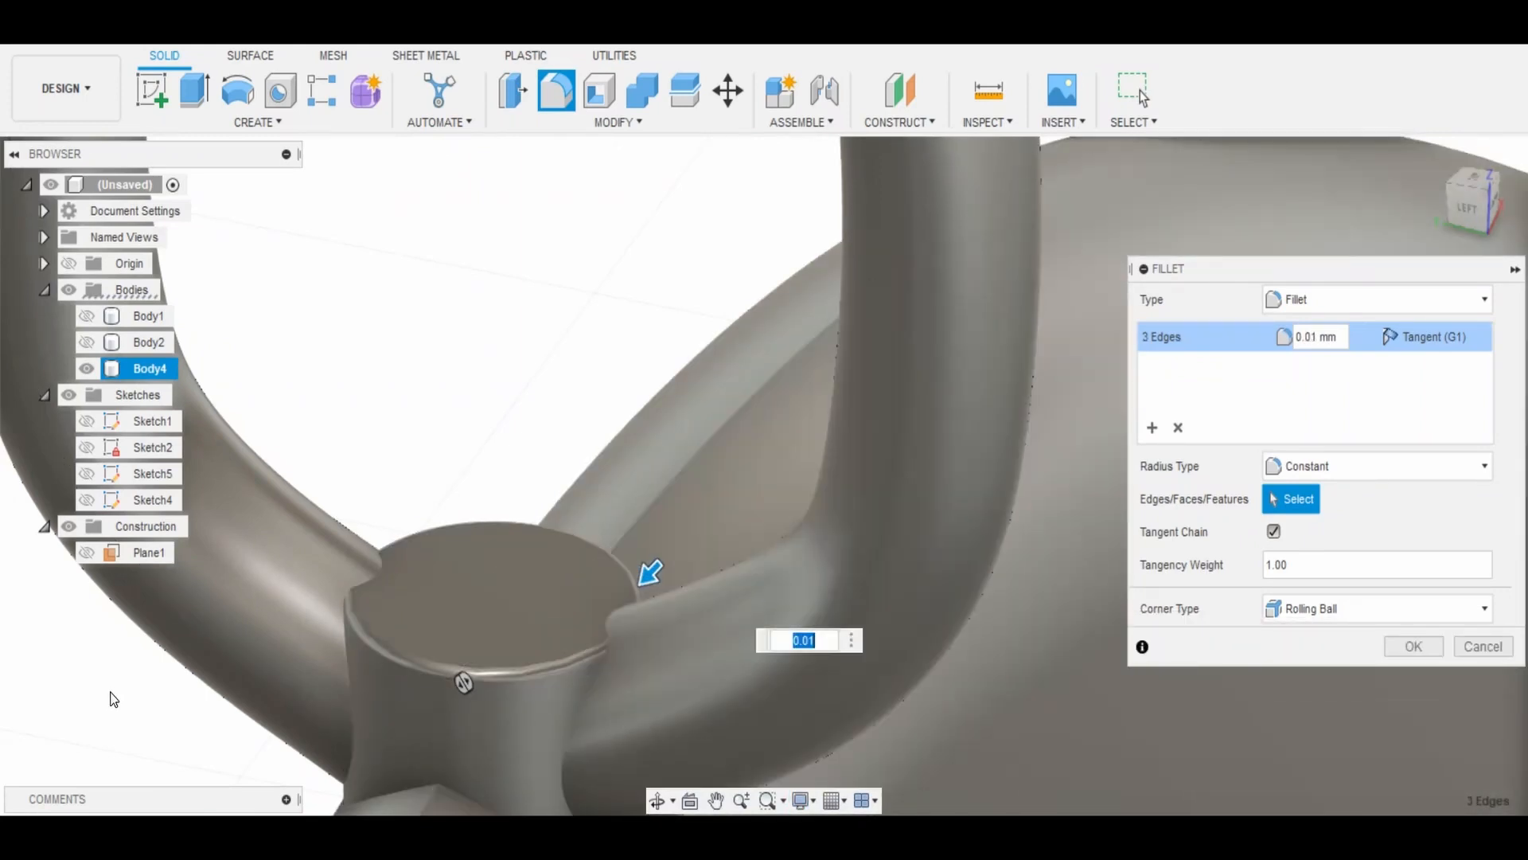
{"action": "scroll", "coordinate": [891, 454], "scroll_direction": "down", "scroll_amount": 4}
{"action": "left_click", "coordinate": [1414, 645]}
Fillet the edges where the post and ring meet the crescent with a 0.1 mm radius.
{"action": "key", "text": "f"}
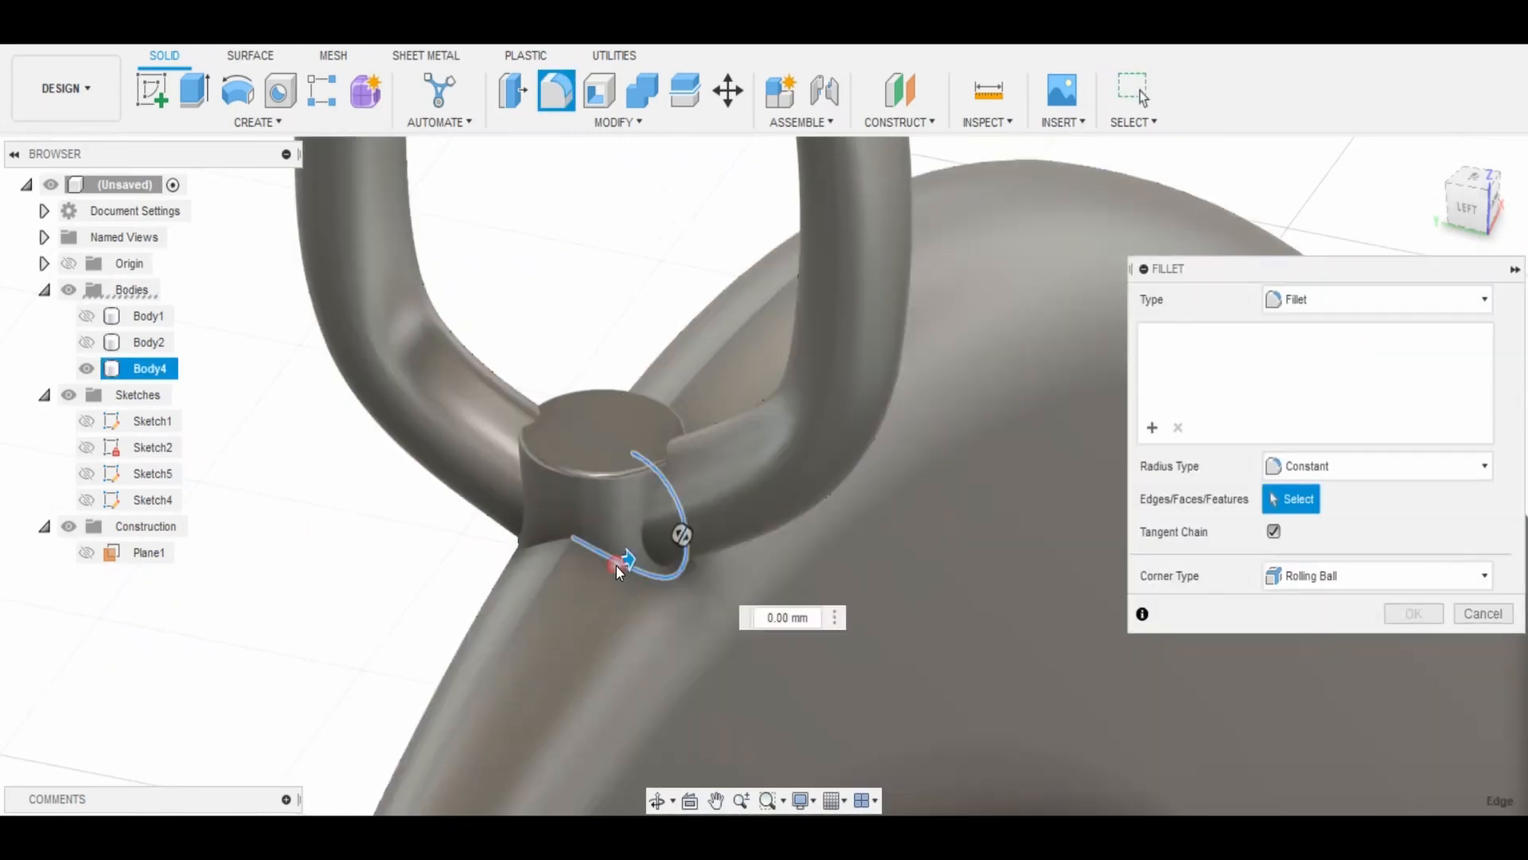
{"action": "left_click", "coordinate": [618, 572]}
{"action": "middle_click_drag", "start_coordinate": [655, 587], "coordinate": [487, 473], "text": "shift"}
{"action": "type", "text": "0.1"}
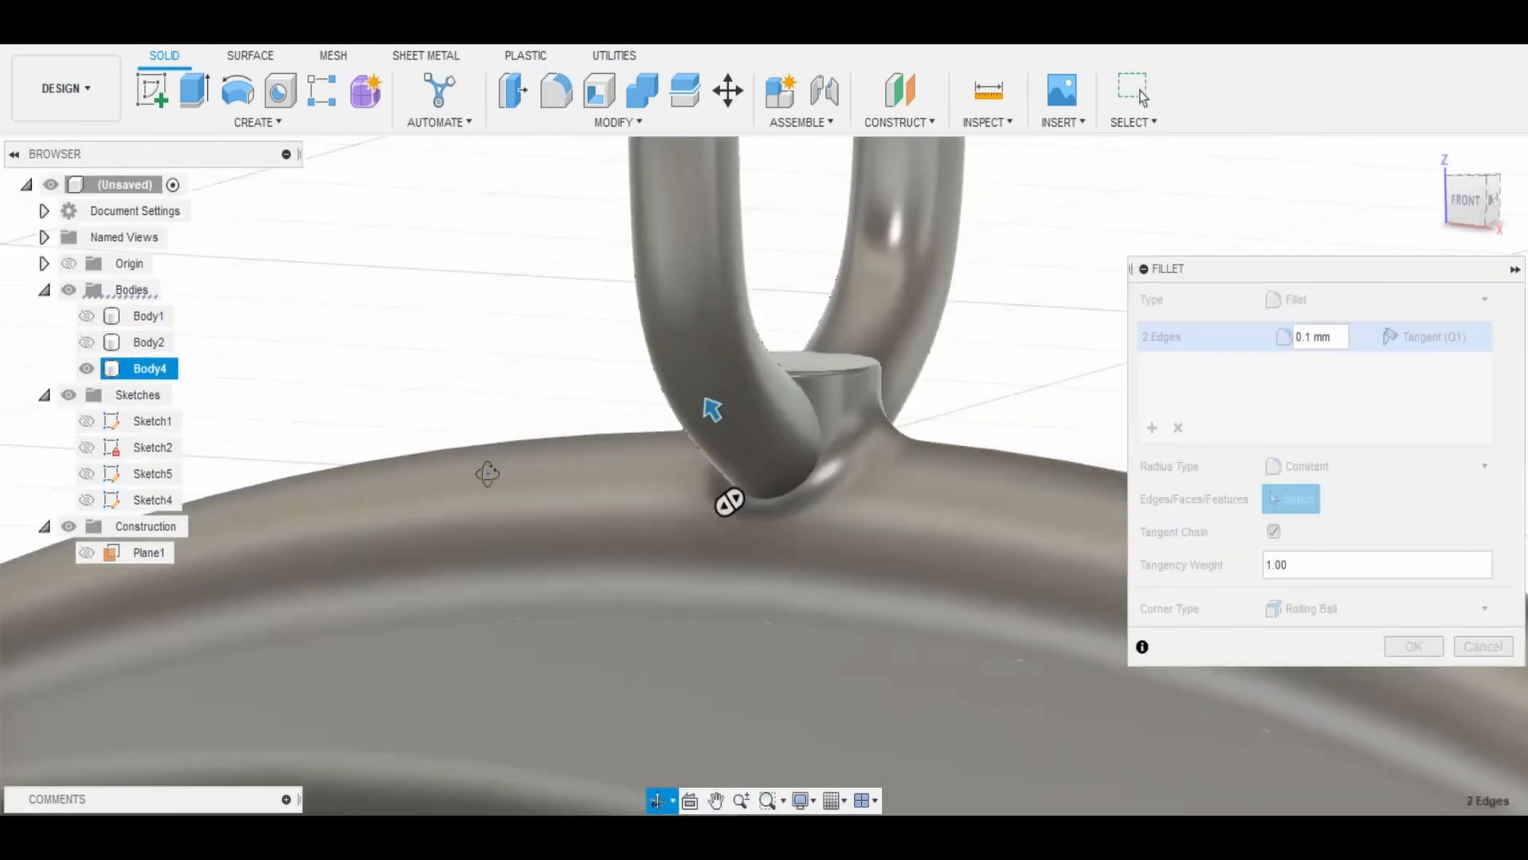
{"action": "key", "text": "Return"}
{"action": "middle_click_drag", "start_coordinate": [955, 382], "coordinate": [1194, 414], "text": "shift"}
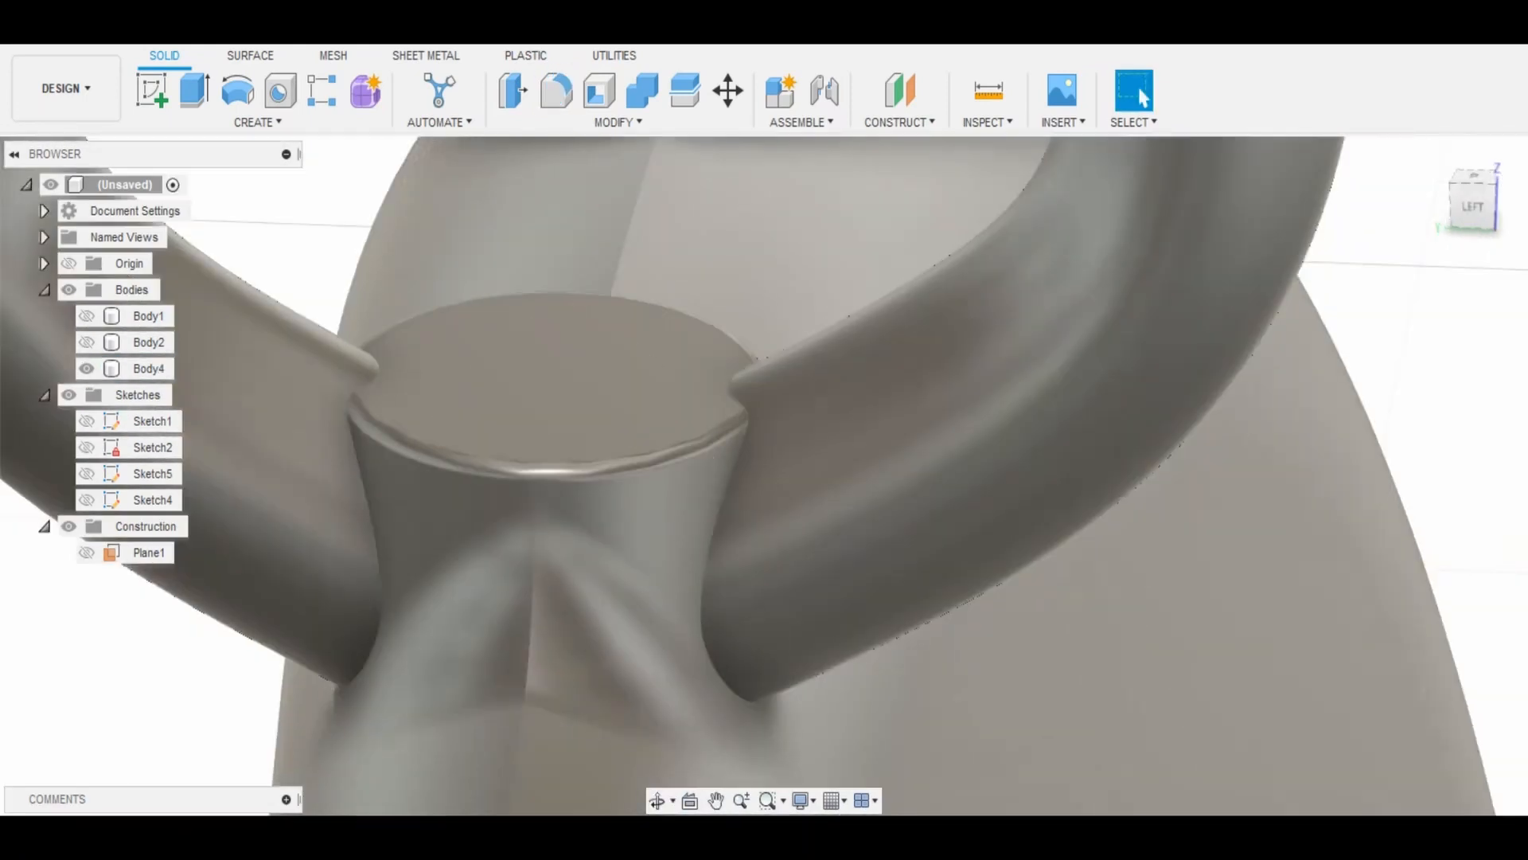
Show visible edges again and redefine the post's top rim fillet with four reselected edges at 0.01 mm.
{"action": "double_click", "coordinate": [615, 476]}
{"action": "left_click", "coordinate": [833, 800]}
{"action": "left_click", "coordinate": [804, 800]}
{"action": "left_click", "coordinate": [615, 476]}
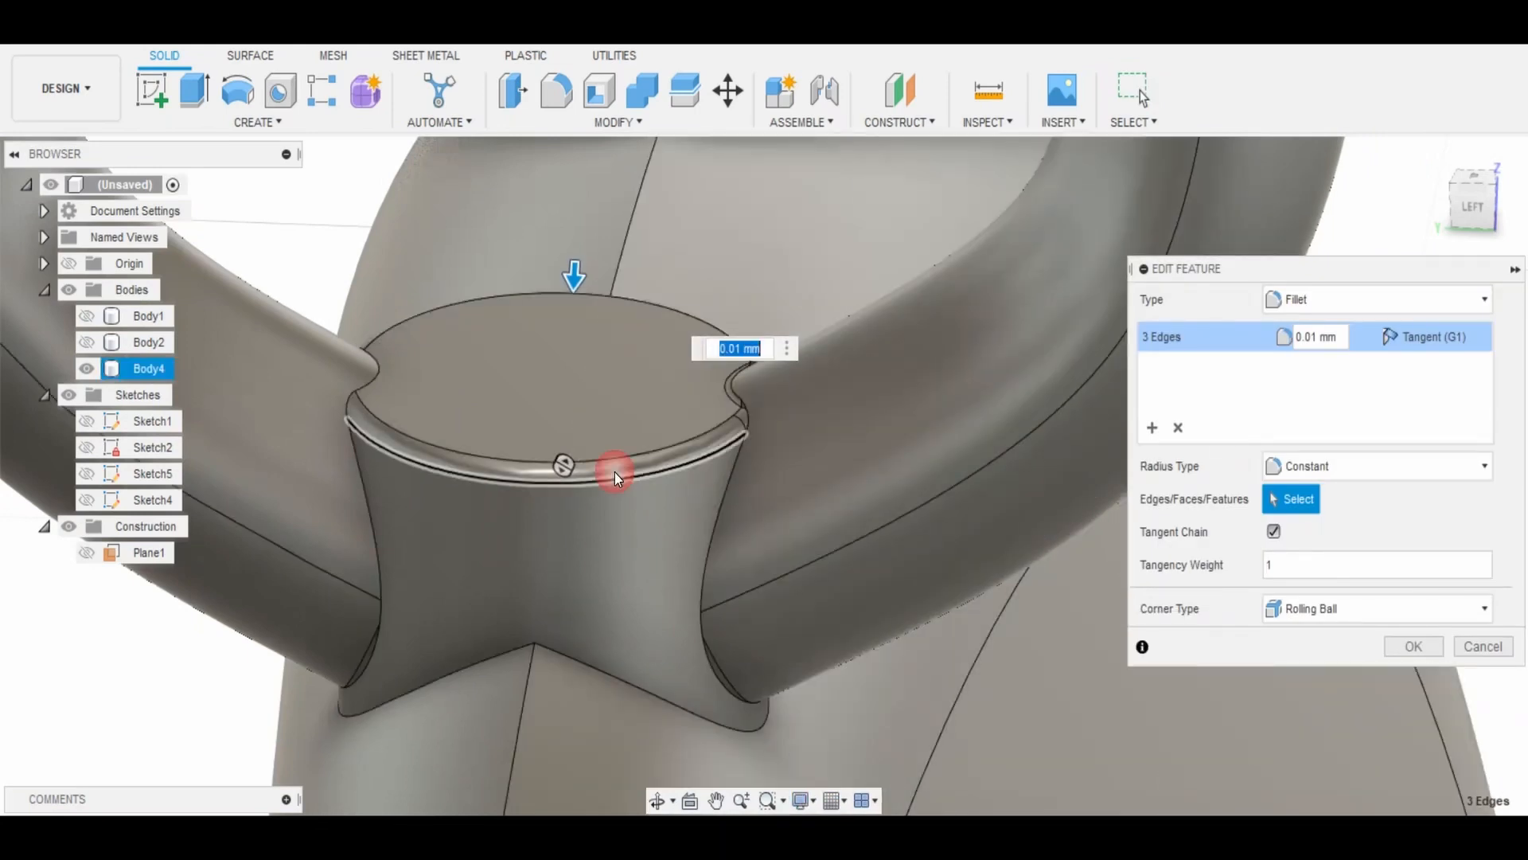
{"action": "left_click", "coordinate": [1177, 427]}
{"action": "middle_click_drag", "start_coordinate": [717, 382], "coordinate": [670, 405], "text": "shift"}
{"action": "left_click", "coordinate": [670, 404]}
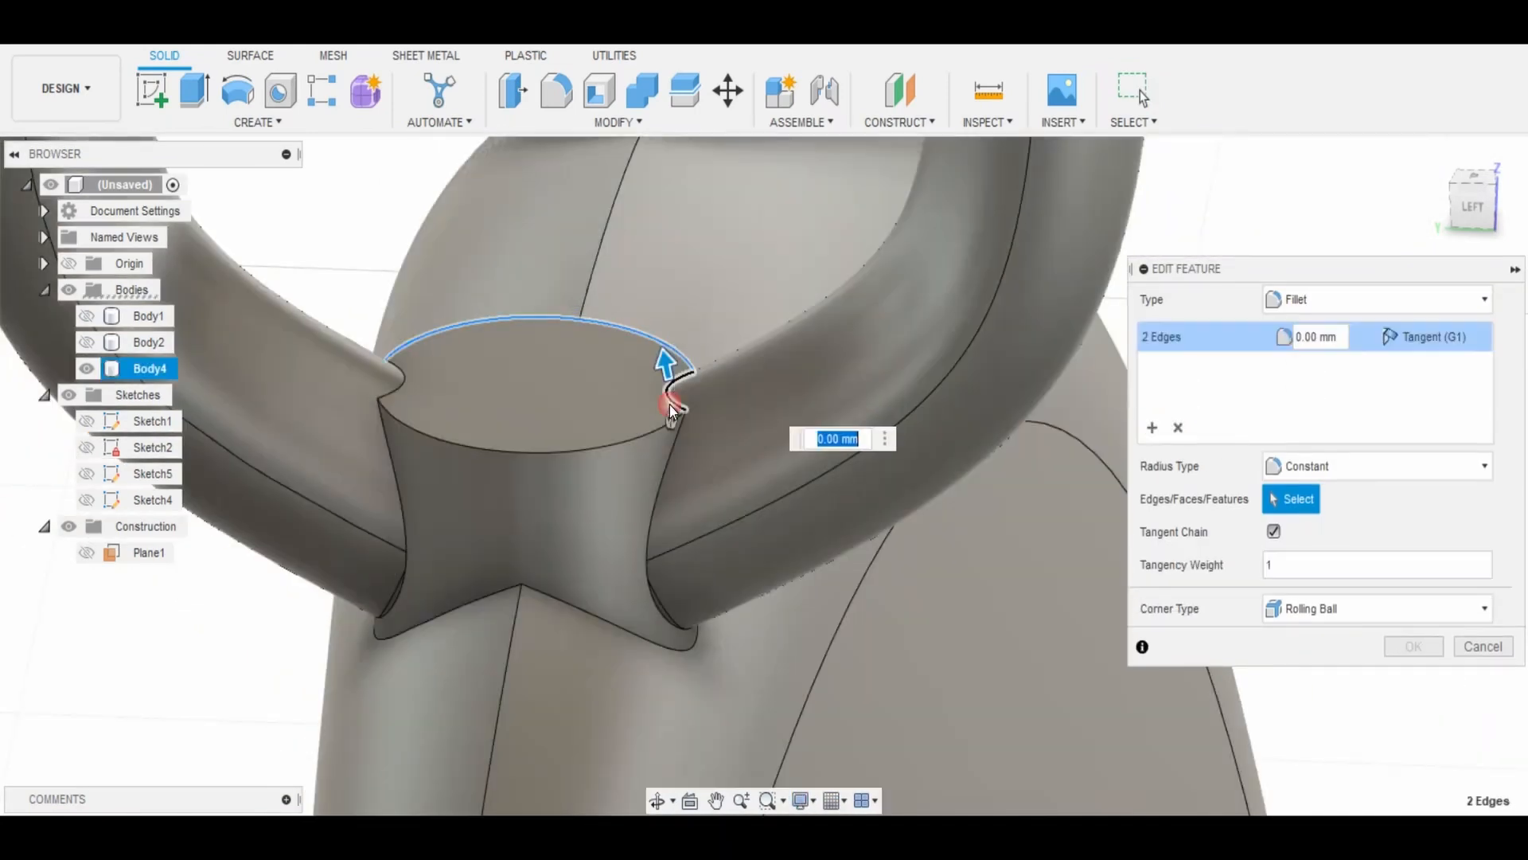
{"action": "left_click", "coordinate": [396, 370]}
{"action": "type", "text": "0.01"}
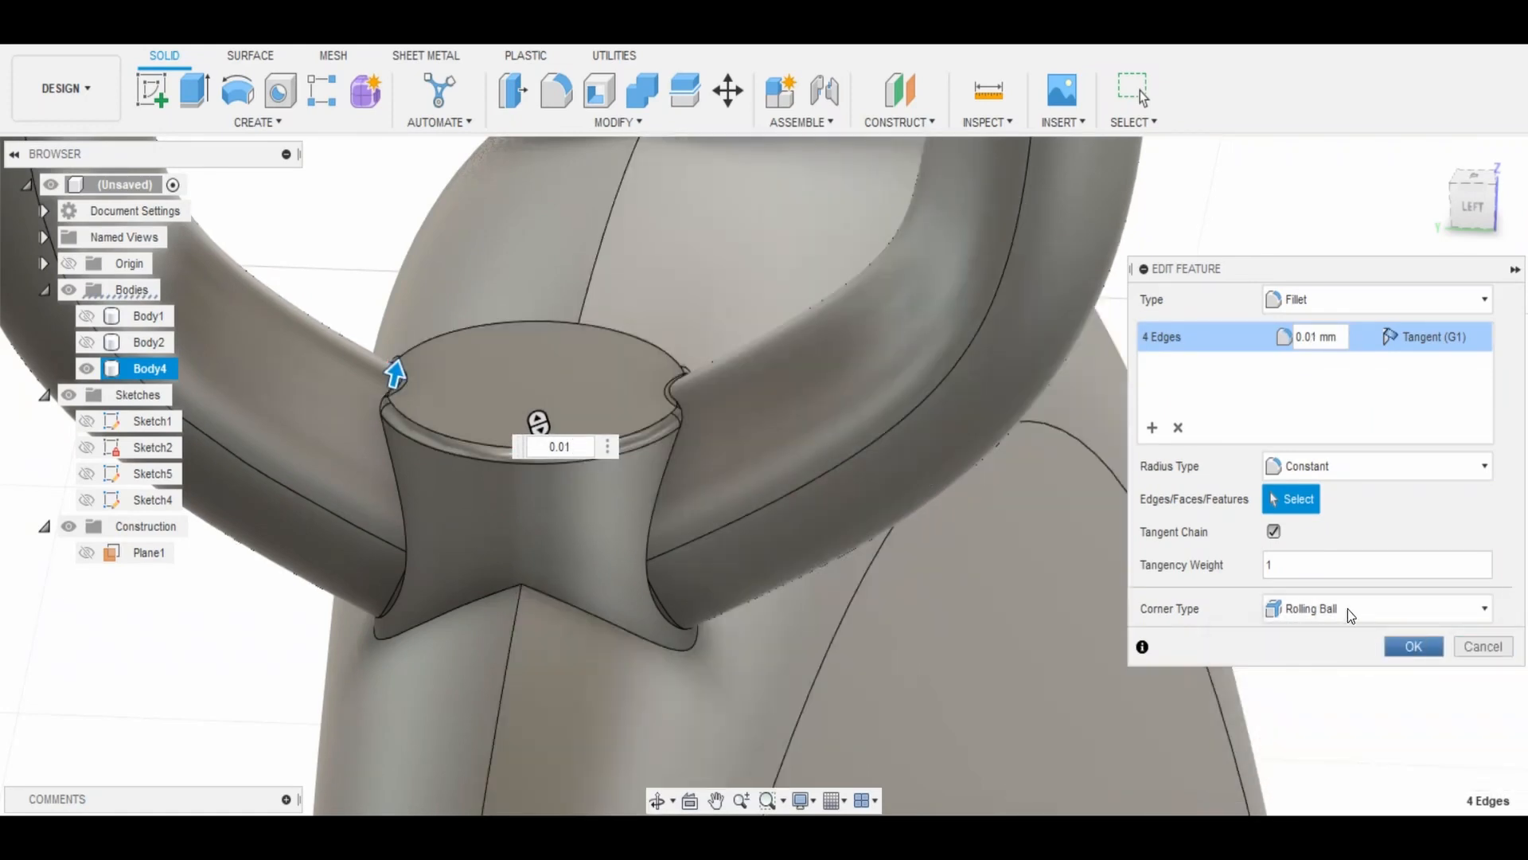
{"action": "key", "text": "Return"}
Examine the crescent pendant and its hanging ring from several directions.
{"action": "scroll", "coordinate": [1316, 591], "scroll_direction": "down", "scroll_amount": 5}
{"action": "left_click", "coordinate": [1496, 230]}
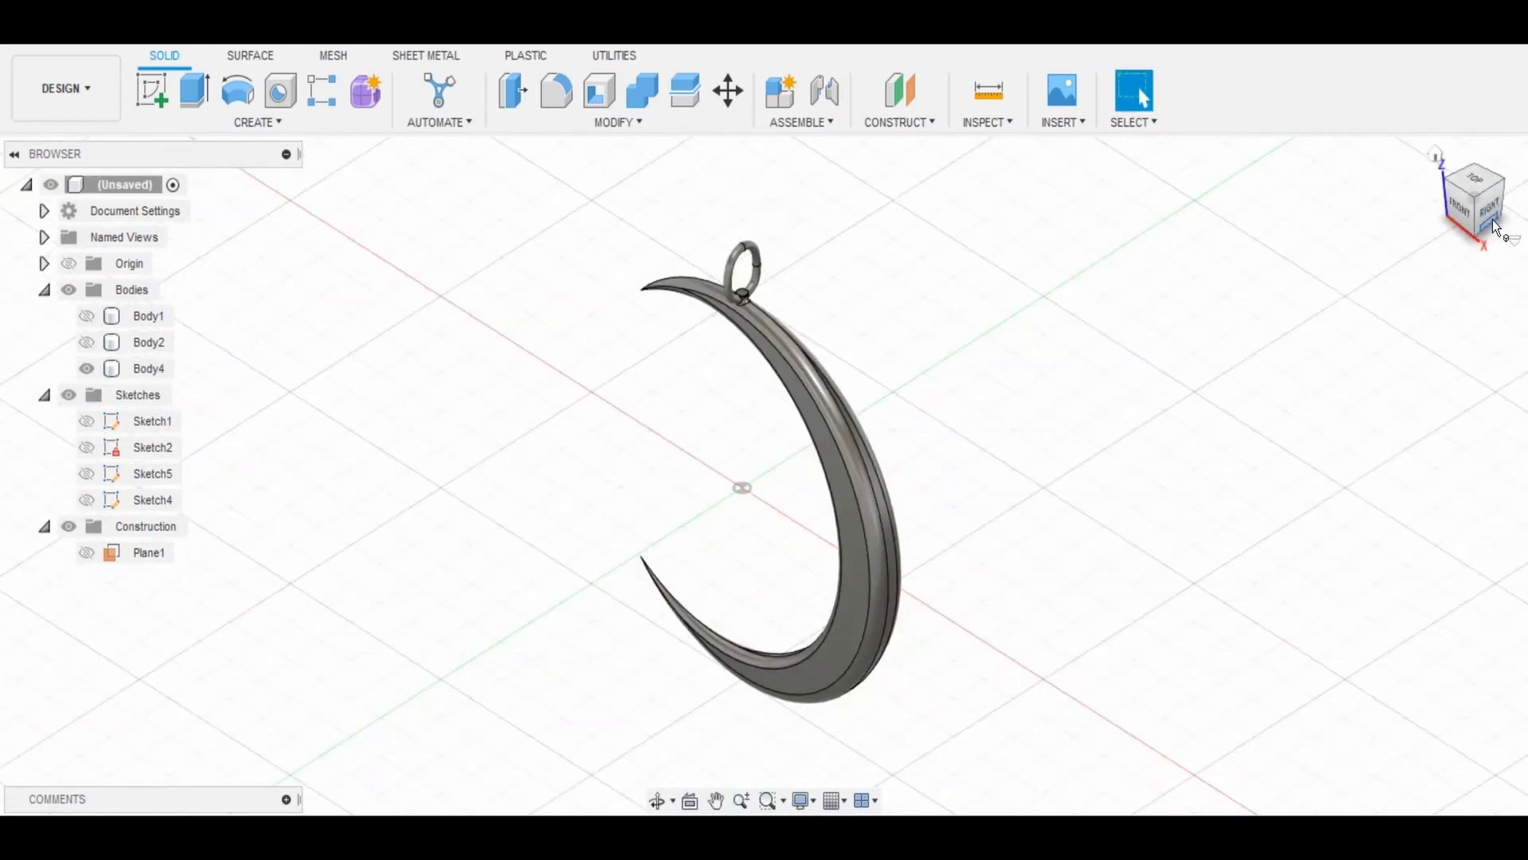
{"action": "left_click", "coordinate": [1459, 209]}
{"action": "middle_click_drag", "start_coordinate": [1019, 602], "coordinate": [1064, 628], "text": "shift"}
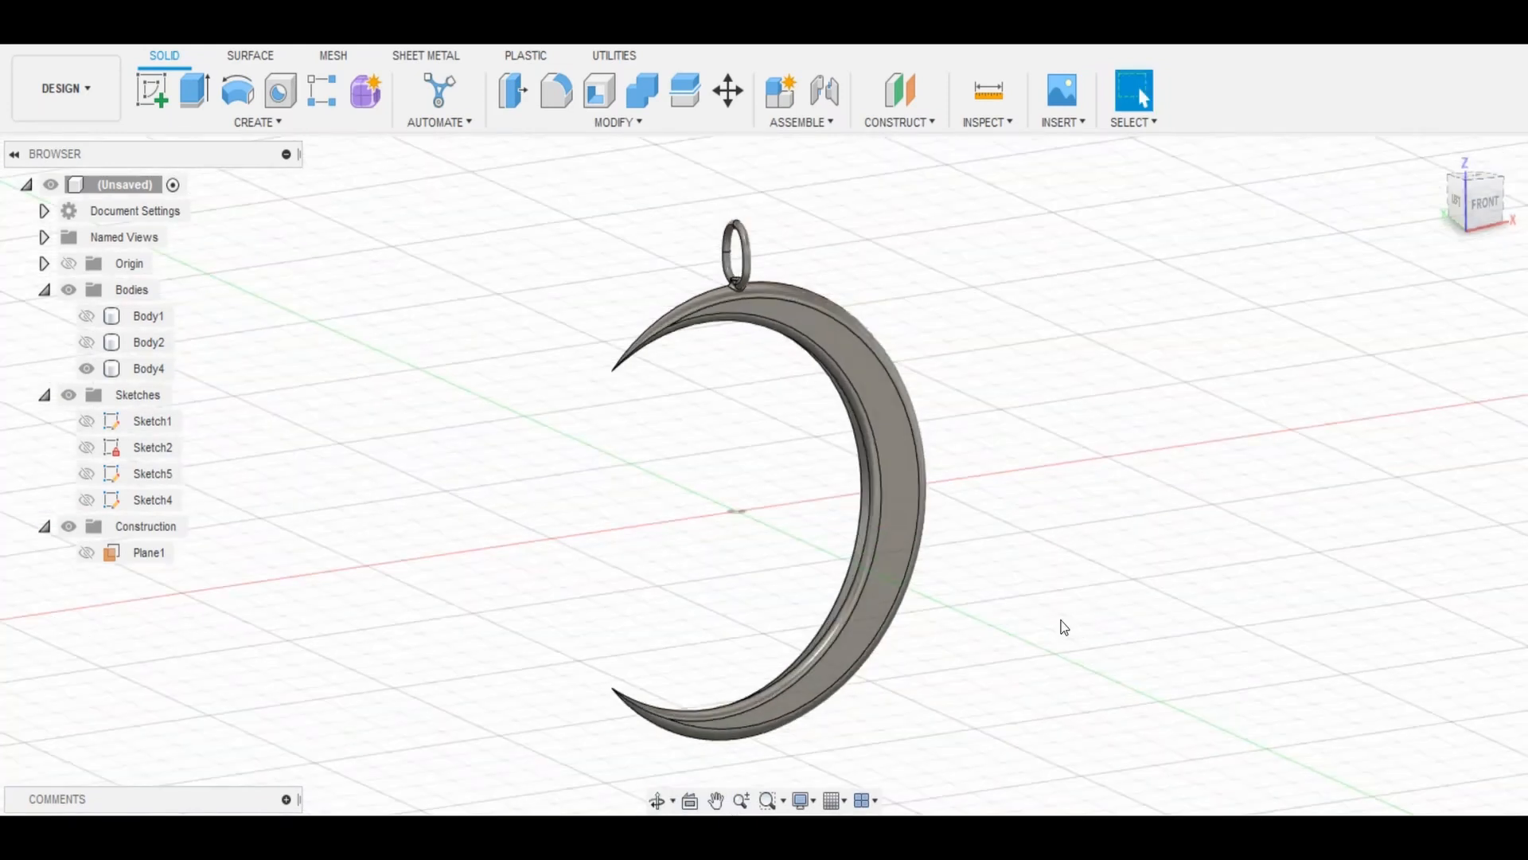
{"action": "scroll", "coordinate": [942, 512], "scroll_direction": "down", "scroll_amount": 2}
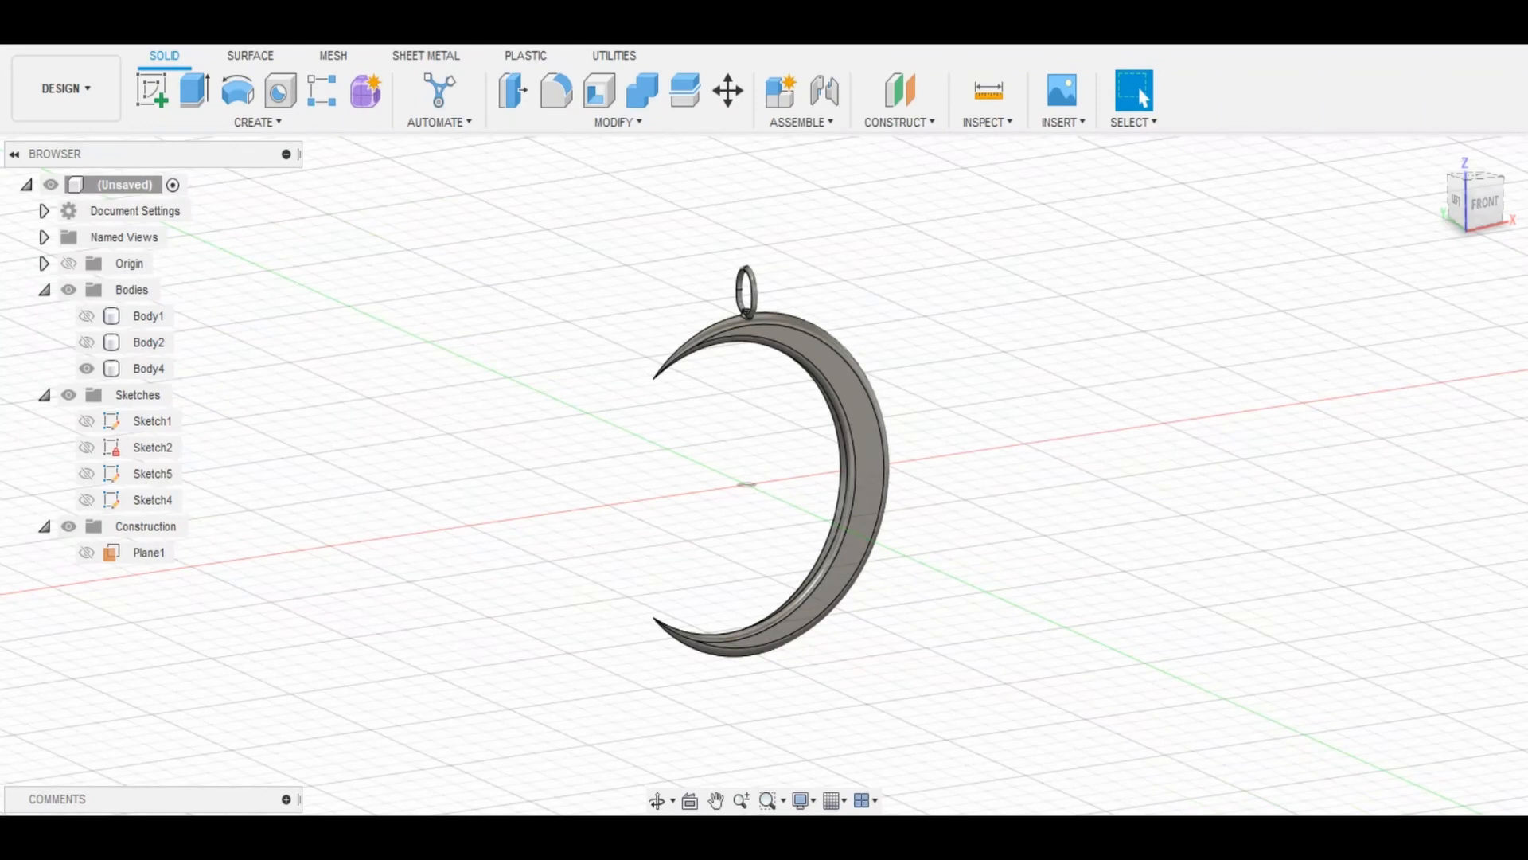
{"action": "left_click", "coordinate": [1442, 192]}
{"action": "middle_click_drag", "start_coordinate": [1166, 337], "coordinate": [1039, 350], "text": "shift"}
{"action": "scroll", "coordinate": [852, 418], "scroll_direction": "down", "scroll_amount": 5}
{"action": "scroll", "coordinate": [764, 437], "scroll_direction": "up", "scroll_amount": 3}
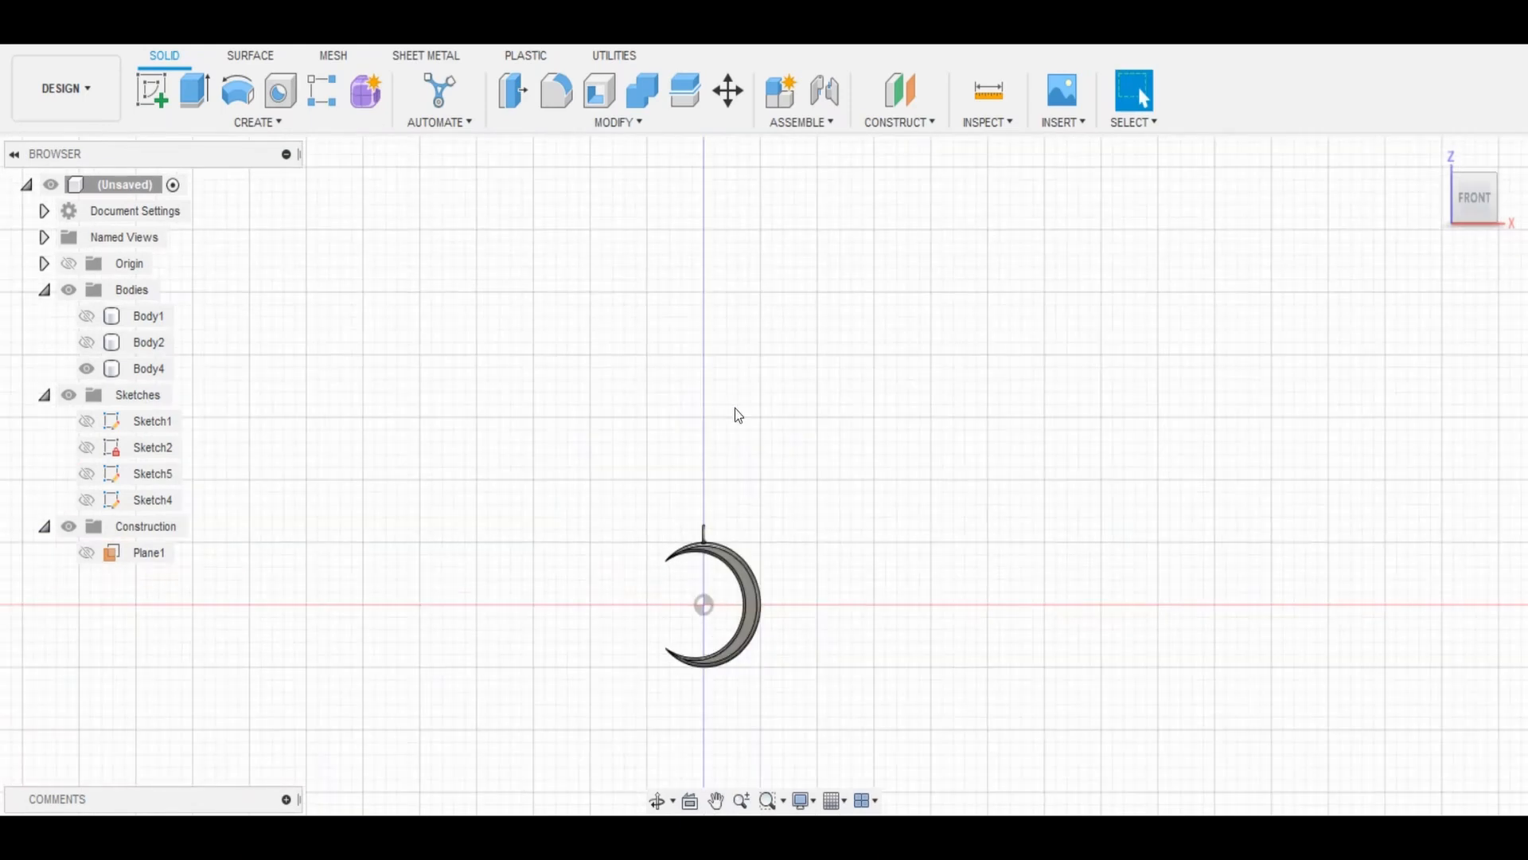
Start a sketch on the front plane and run a fit point spline from the hanging ring leftward and up as a chain path.
{"action": "left_click", "coordinate": [150, 98]}
{"action": "left_click", "coordinate": [820, 446]}
{"action": "left_click", "coordinate": [281, 90]}
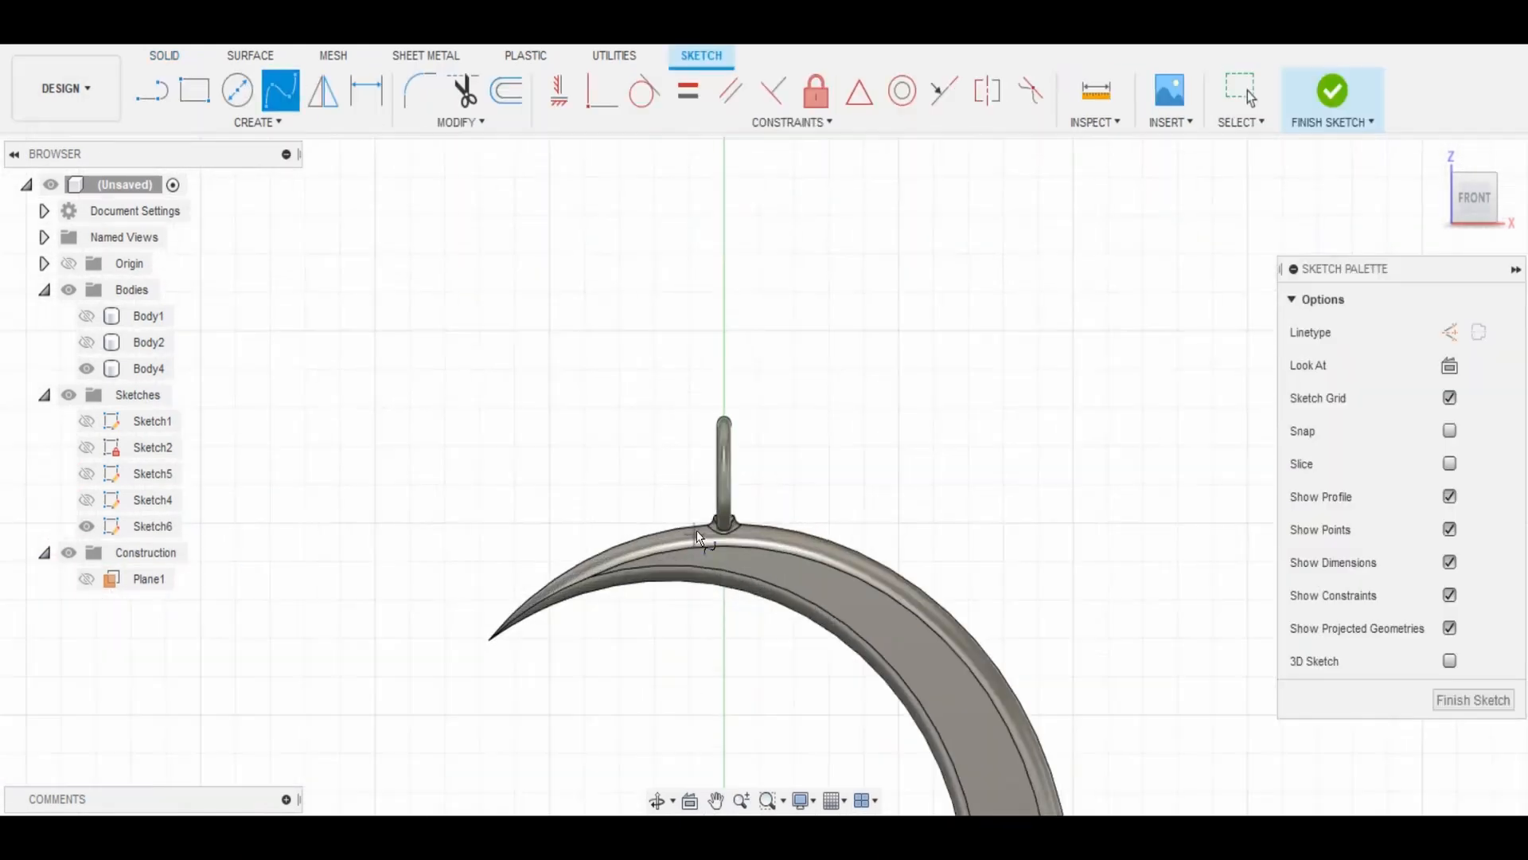
{"action": "scroll", "coordinate": [445, 494], "scroll_direction": "down", "scroll_amount": 4}
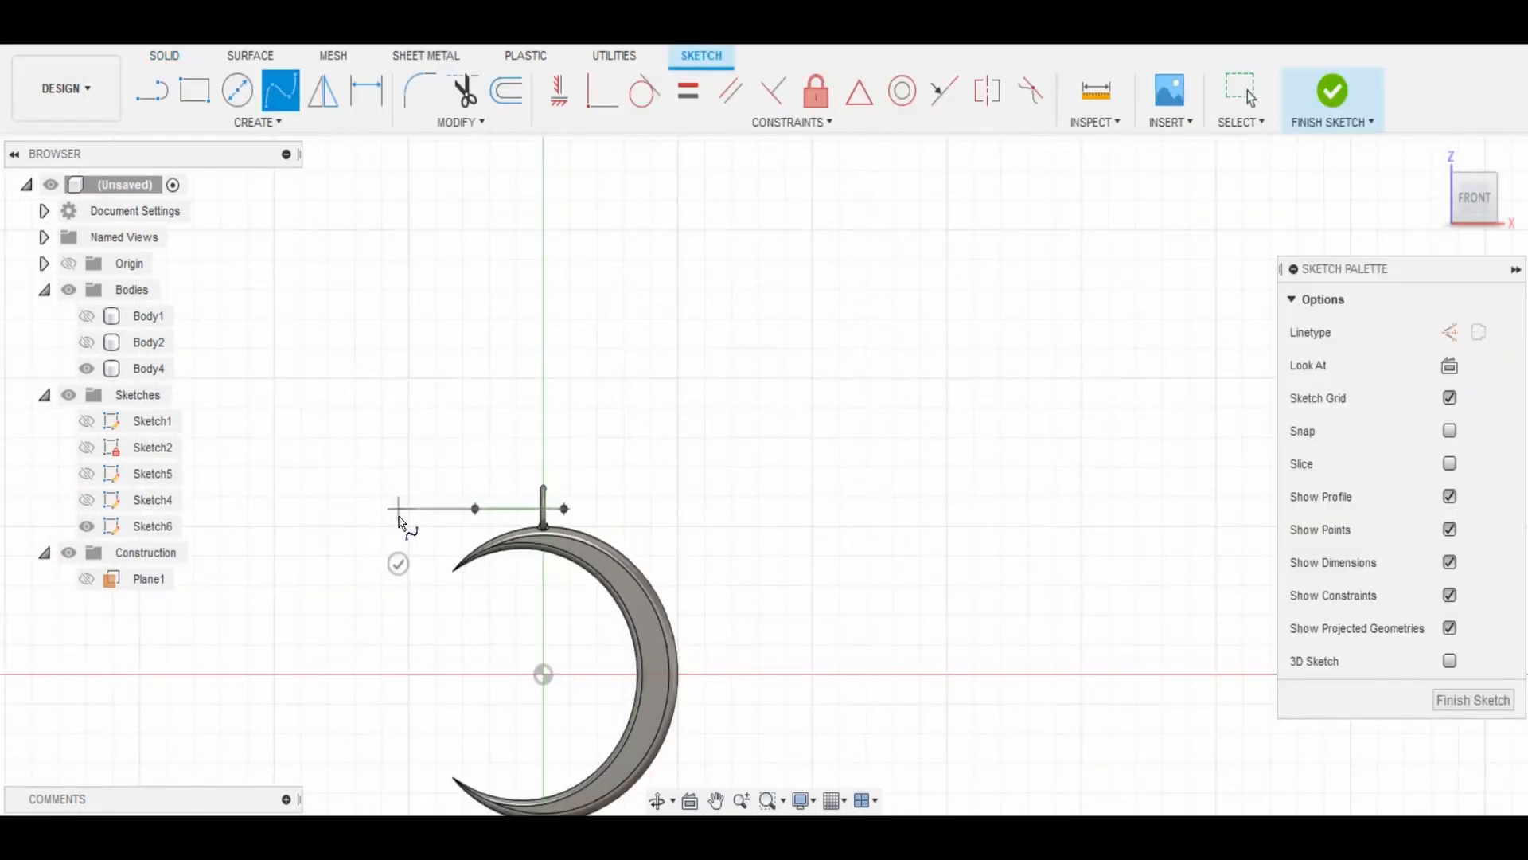
{"action": "scroll", "coordinate": [478, 557], "scroll_direction": "down", "scroll_amount": 2}
{"action": "left_click", "coordinate": [447, 583]}
{"action": "left_click", "coordinate": [331, 440]}
{"action": "left_click", "coordinate": [301, 296]}
{"action": "left_click", "coordinate": [337, 180]}
{"action": "scroll", "coordinate": [422, 286], "scroll_direction": "down", "scroll_amount": 3}
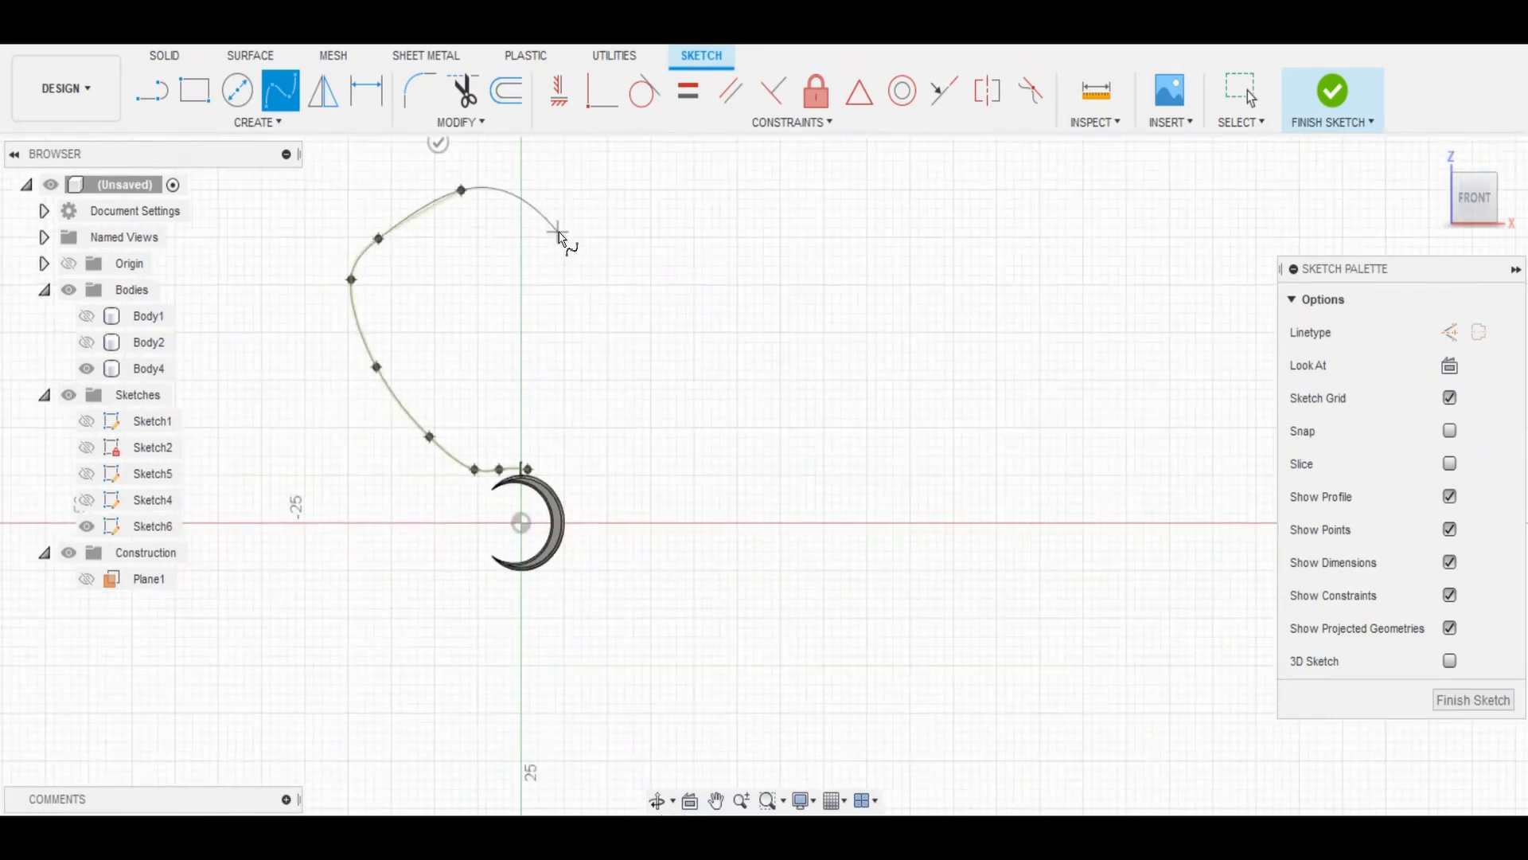
Continue the spline down the other side back to the ring to close the chain path, and finish the sketch.
{"action": "scroll", "coordinate": [581, 461], "scroll_direction": "up", "scroll_amount": 5}
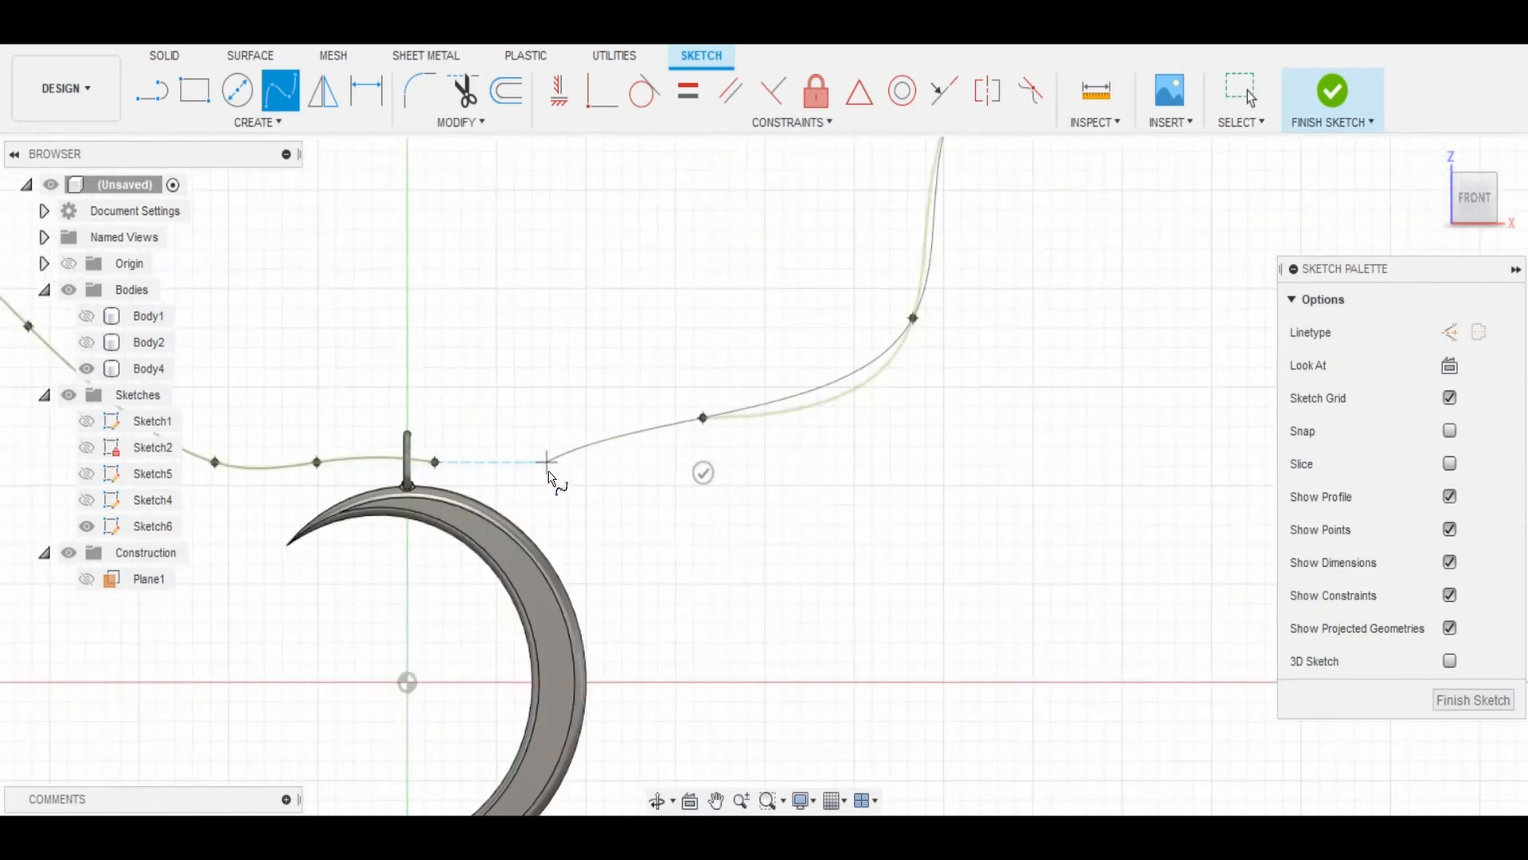
{"action": "left_click", "coordinate": [583, 486]}
{"action": "scroll", "coordinate": [716, 490], "scroll_direction": "down", "scroll_amount": 5}
{"action": "left_click", "coordinate": [1473, 699]}
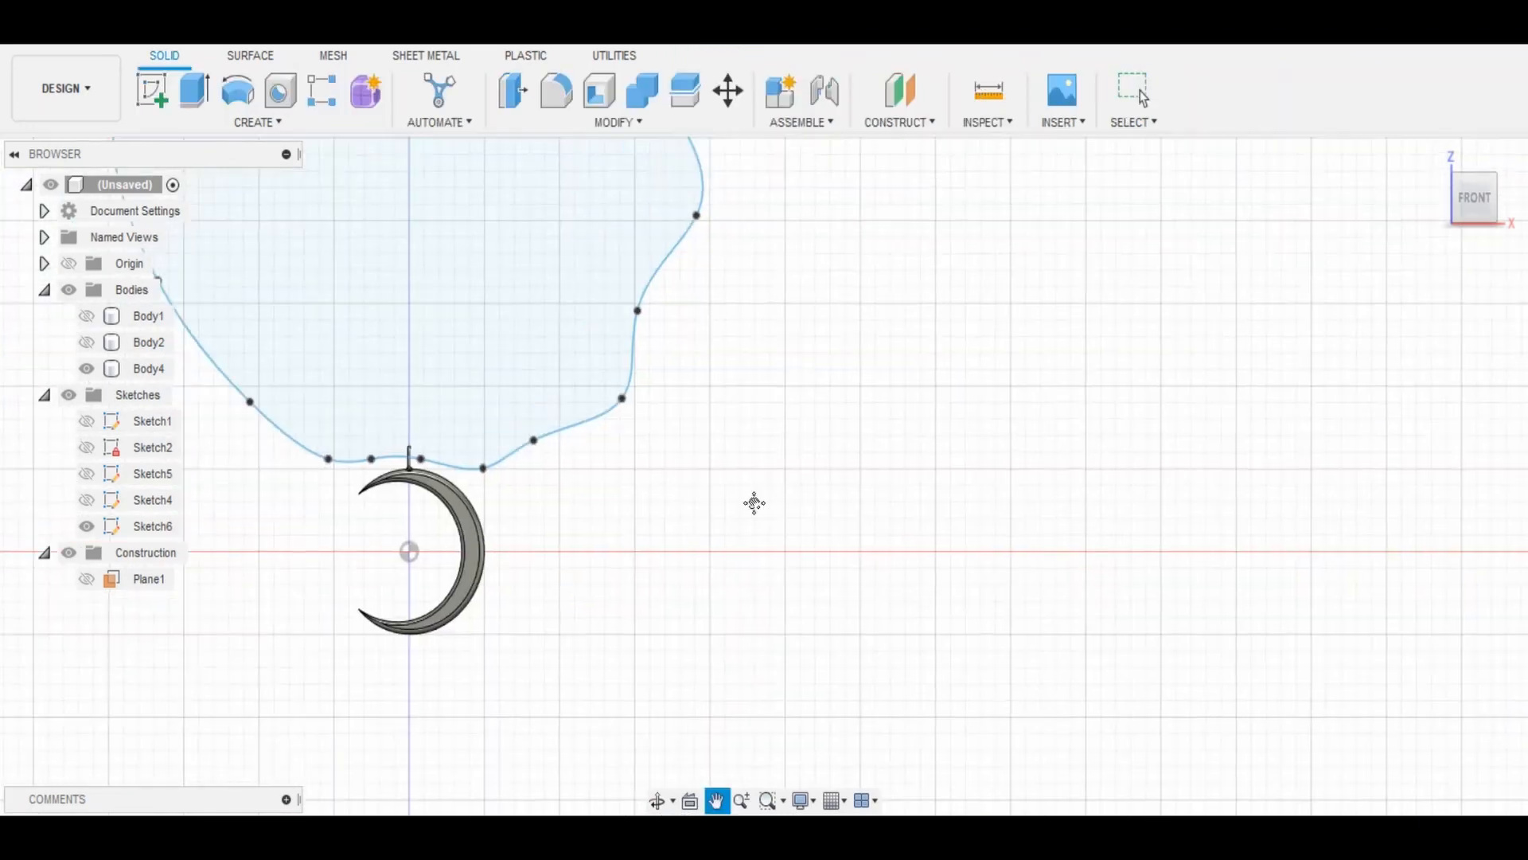
{"action": "scroll", "coordinate": [1022, 506], "scroll_direction": "up", "scroll_amount": 2}
{"action": "left_click_drag", "start_coordinate": [1022, 506], "coordinate": [1048, 501]}
{"action": "key", "text": "Escape"}
{"action": "scroll", "coordinate": [327, 513], "scroll_direction": "up", "scroll_amount": 1}
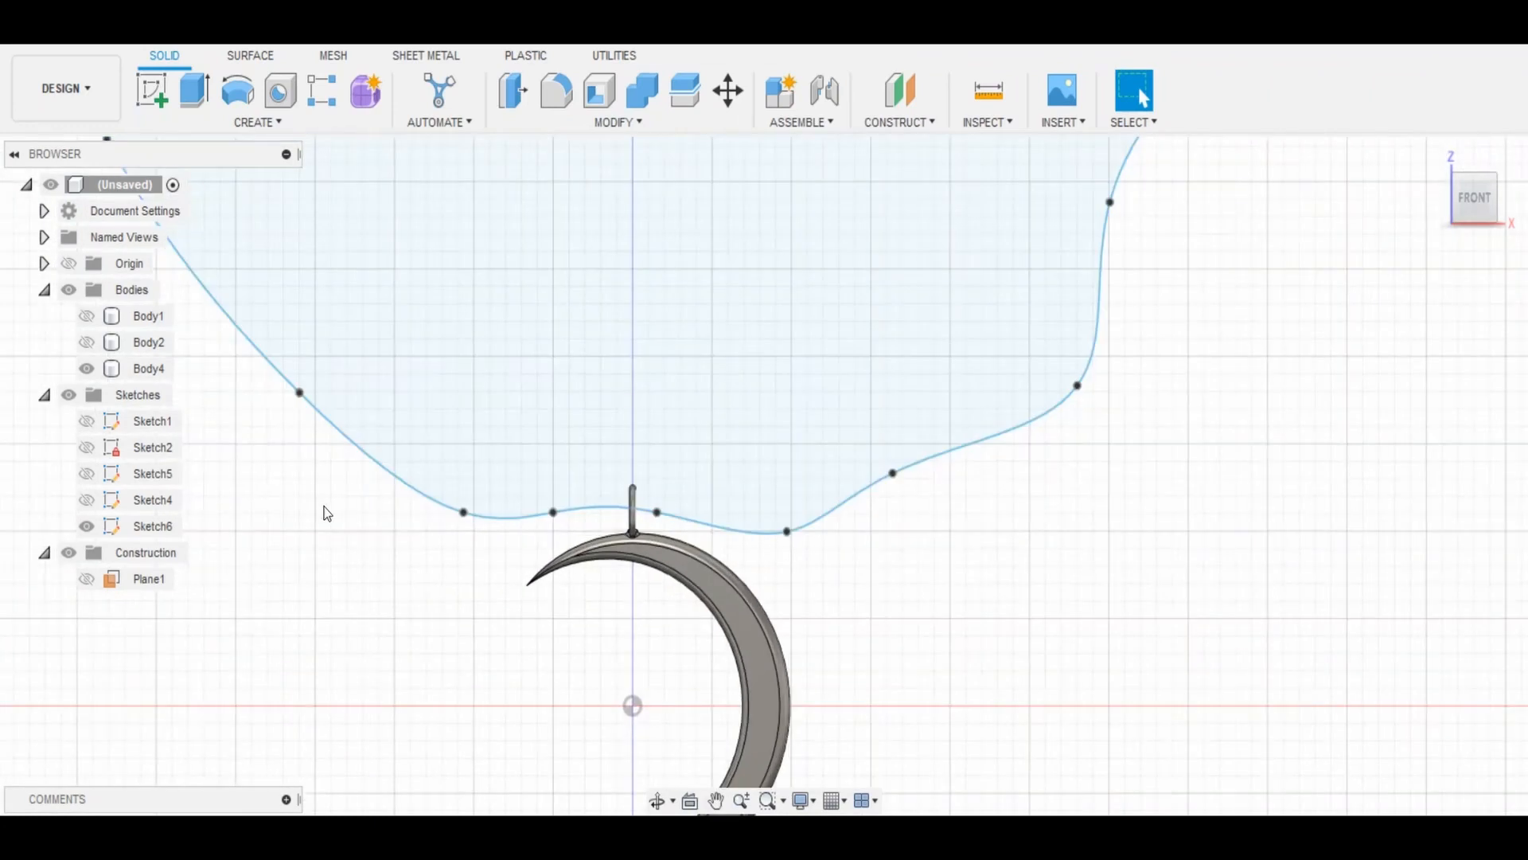
In a new front-plane sketch, draw a center-to-center slot about 0.53 mm between centers and 0.20 mm wide on the spline beside the ring.
{"action": "left_click", "coordinate": [151, 92]}
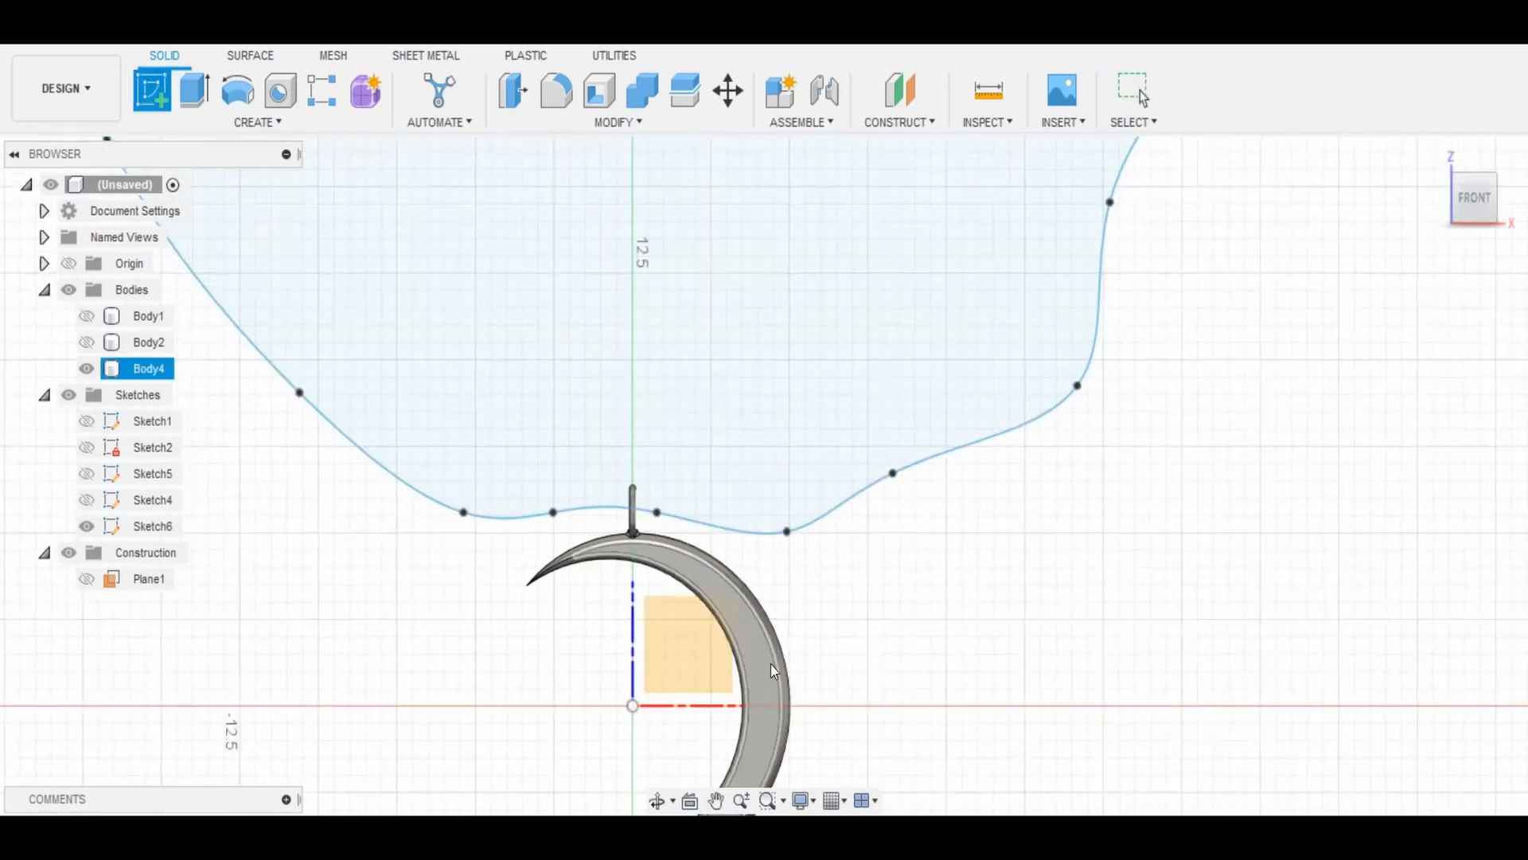
{"action": "left_click", "coordinate": [720, 646]}
{"action": "left_click", "coordinate": [257, 122]}
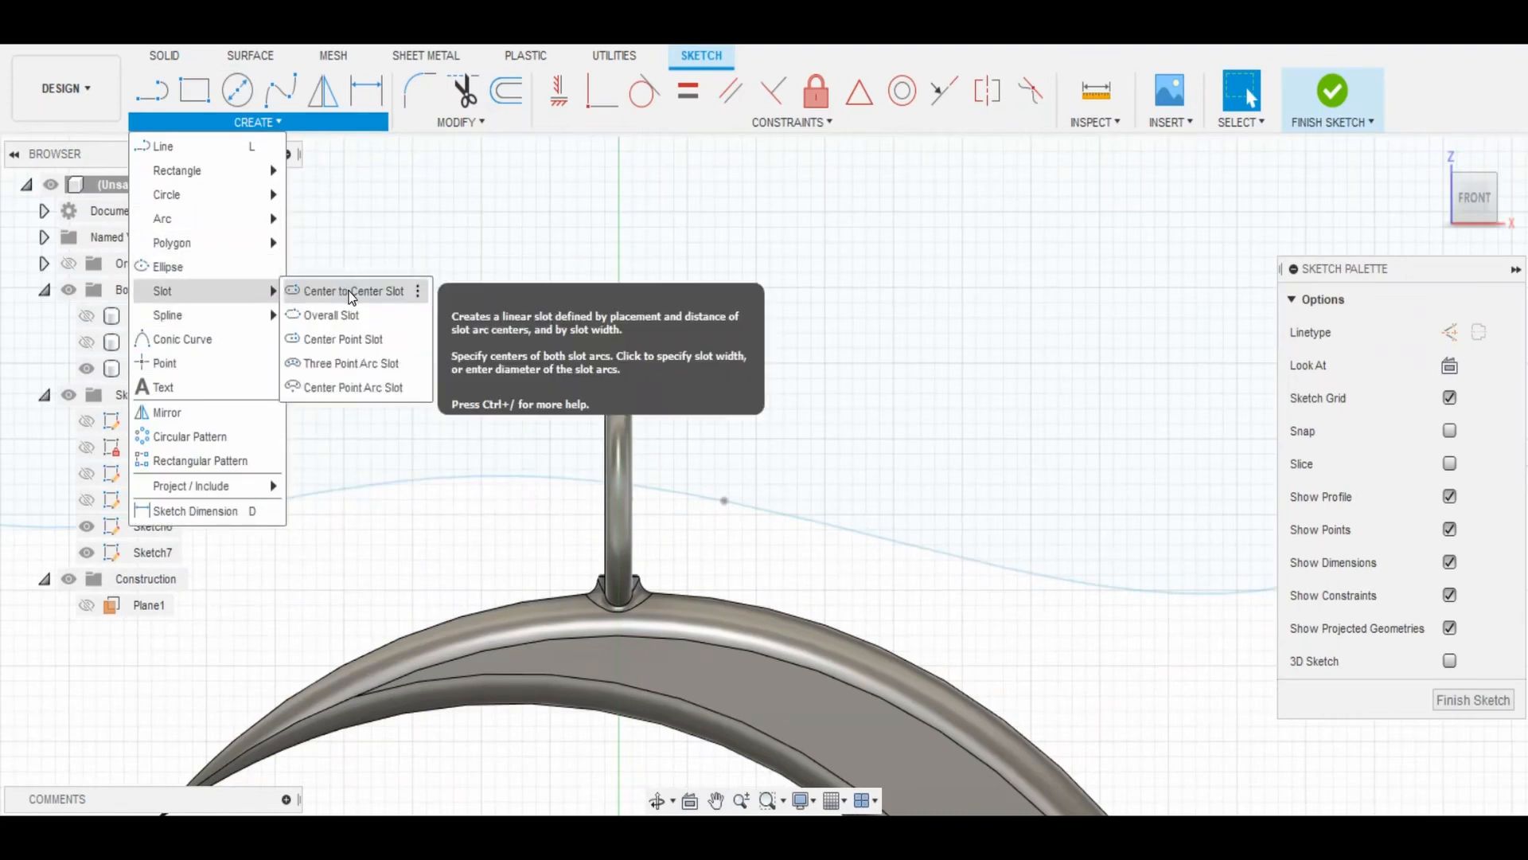
{"action": "left_click", "coordinate": [346, 292]}
{"action": "left_click", "coordinate": [513, 474]}
{"action": "scroll", "coordinate": [587, 462], "scroll_direction": "up", "scroll_amount": 3}
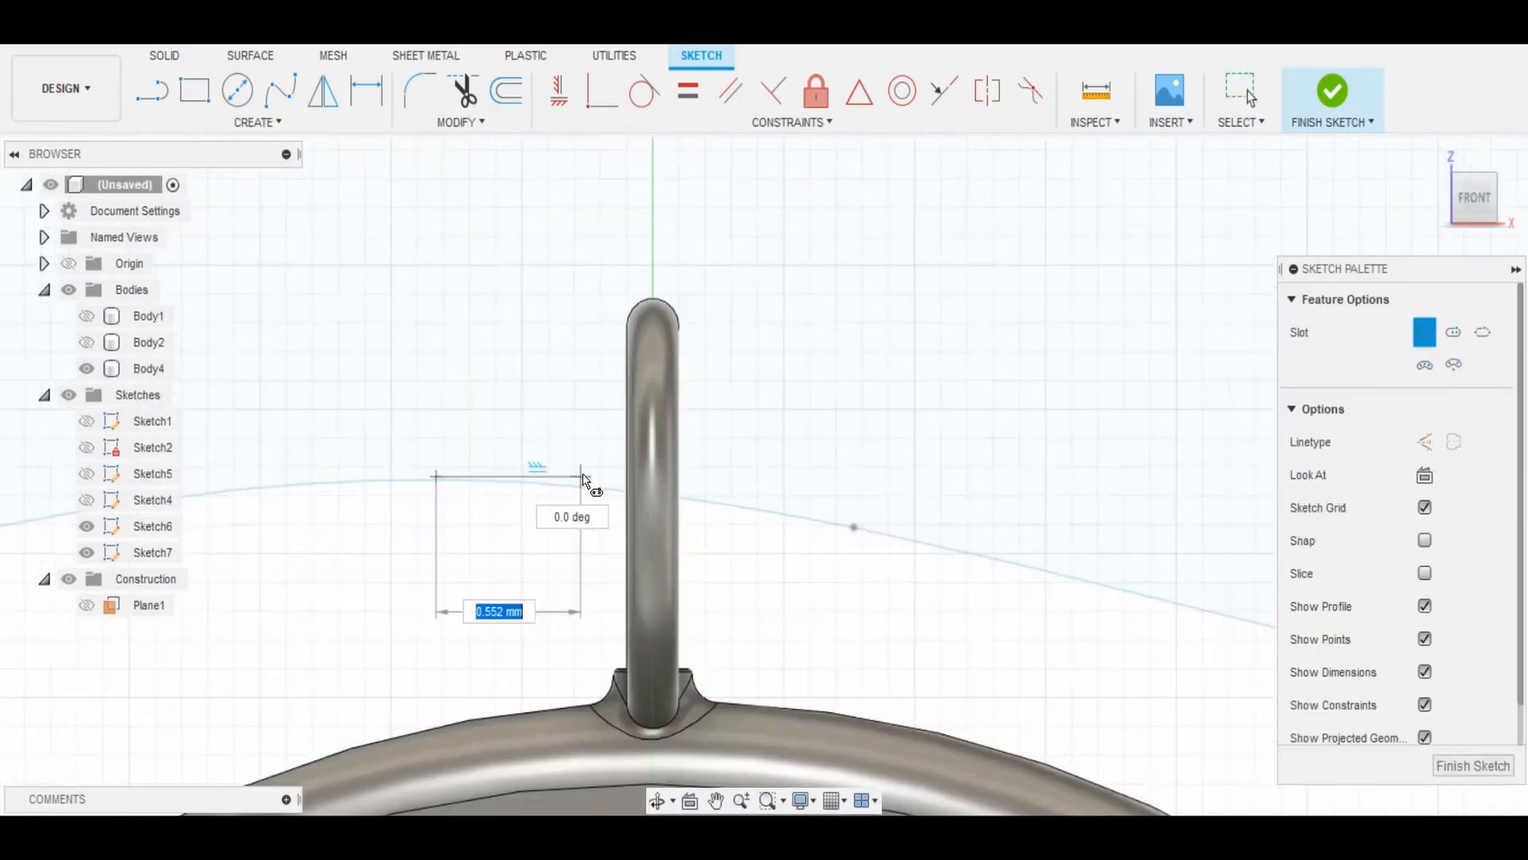
{"action": "scroll", "coordinate": [506, 501], "scroll_direction": "up", "scroll_amount": 3}
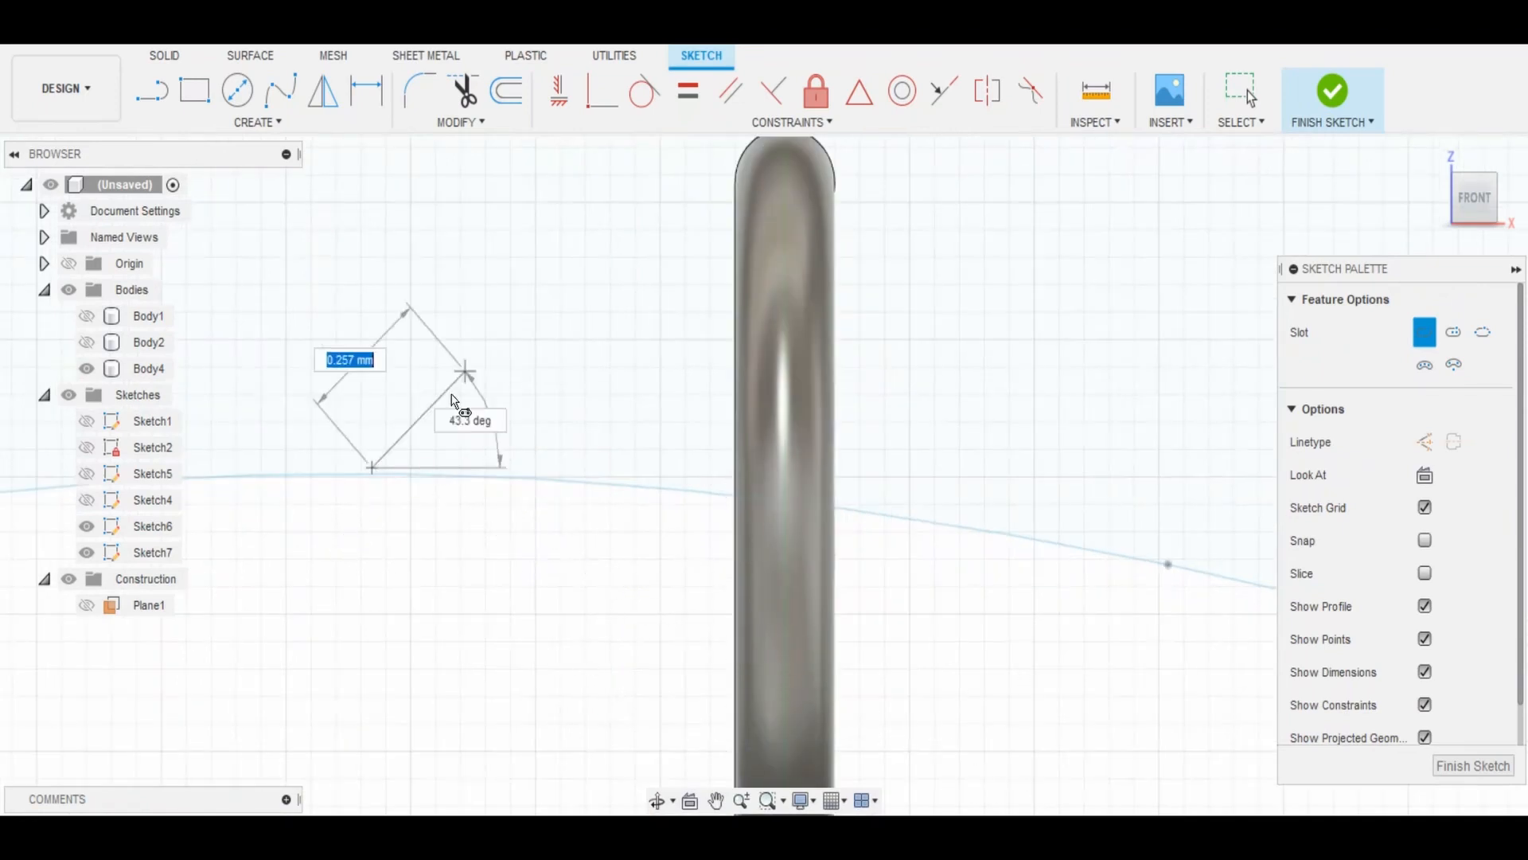
{"action": "left_click", "coordinate": [633, 486]}
{"action": "scroll", "coordinate": [666, 458], "scroll_direction": "down", "scroll_amount": 3}
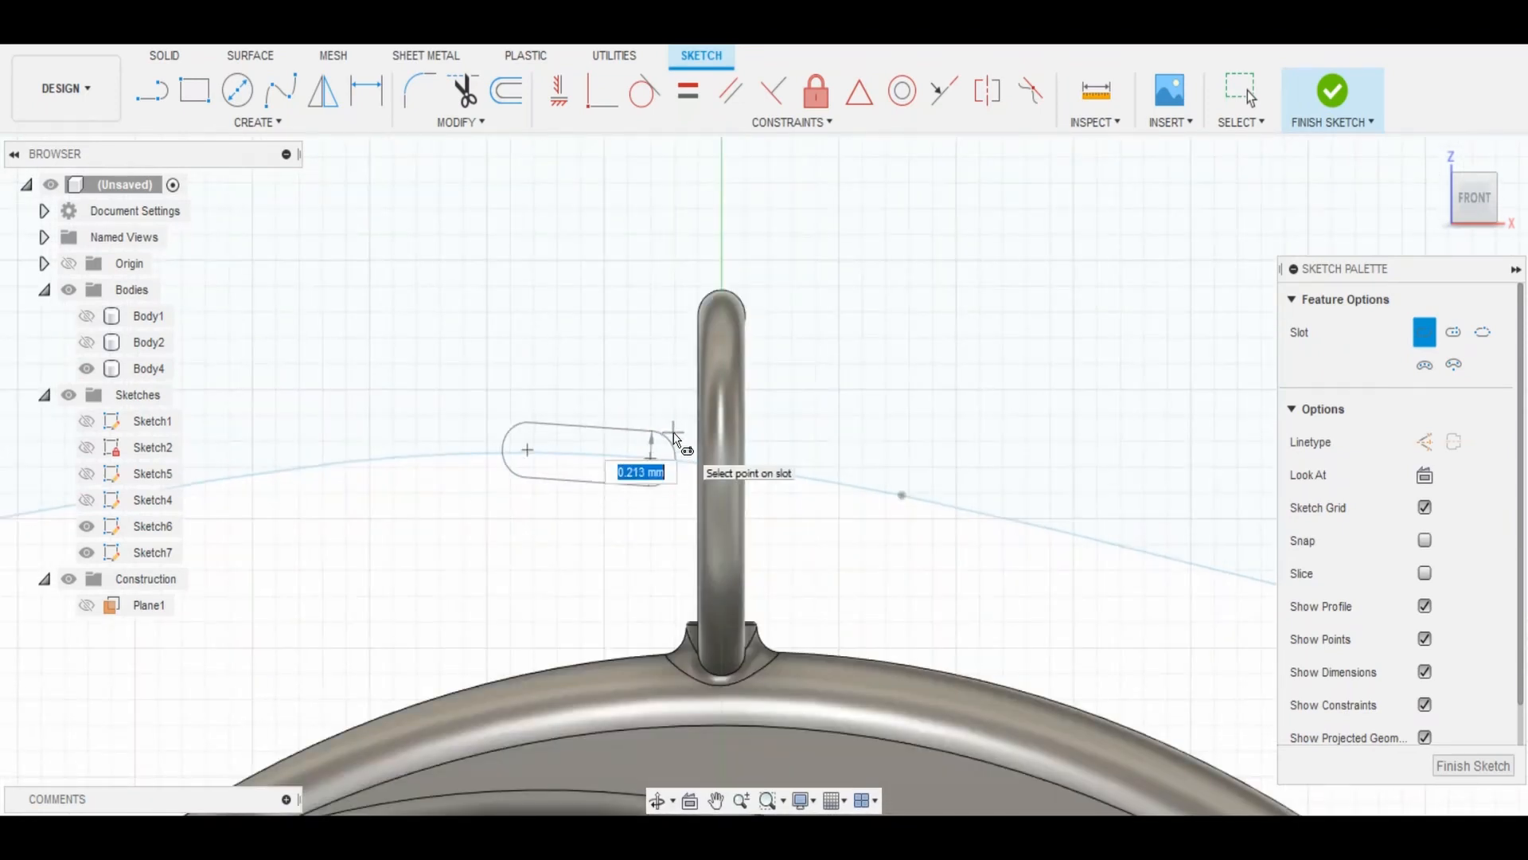
{"action": "left_click", "coordinate": [653, 471]}
{"action": "key", "text": "Escape"}
{"action": "scroll", "coordinate": [465, 575], "scroll_direction": "down", "scroll_amount": 3}
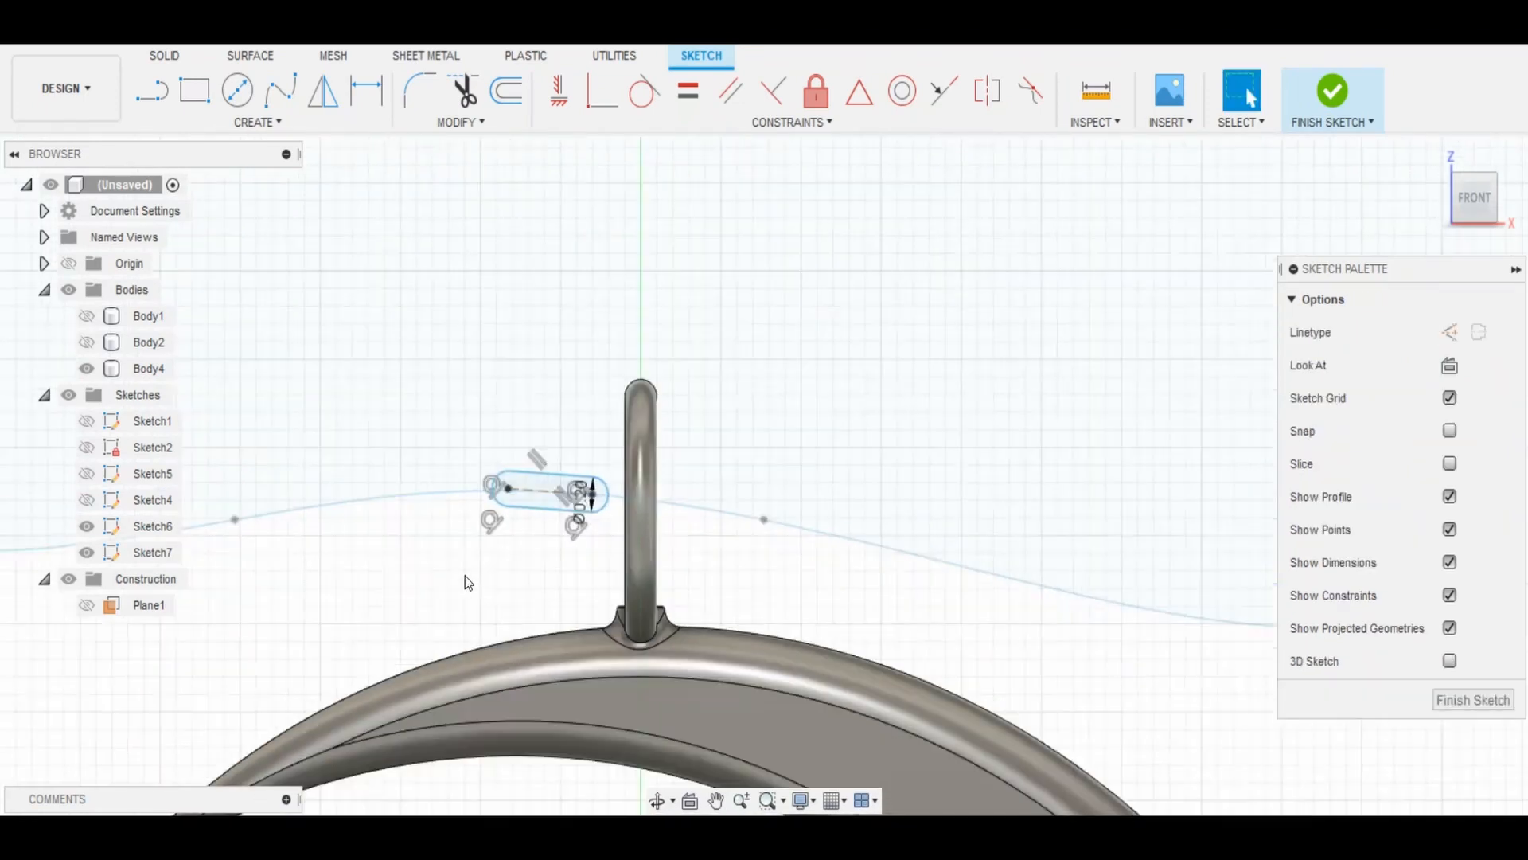
Dimension the slot's center-to-center length to 0.525 mm.
{"action": "scroll", "coordinate": [577, 529], "scroll_direction": "up", "scroll_amount": 5}
{"action": "left_click", "coordinate": [510, 497]}
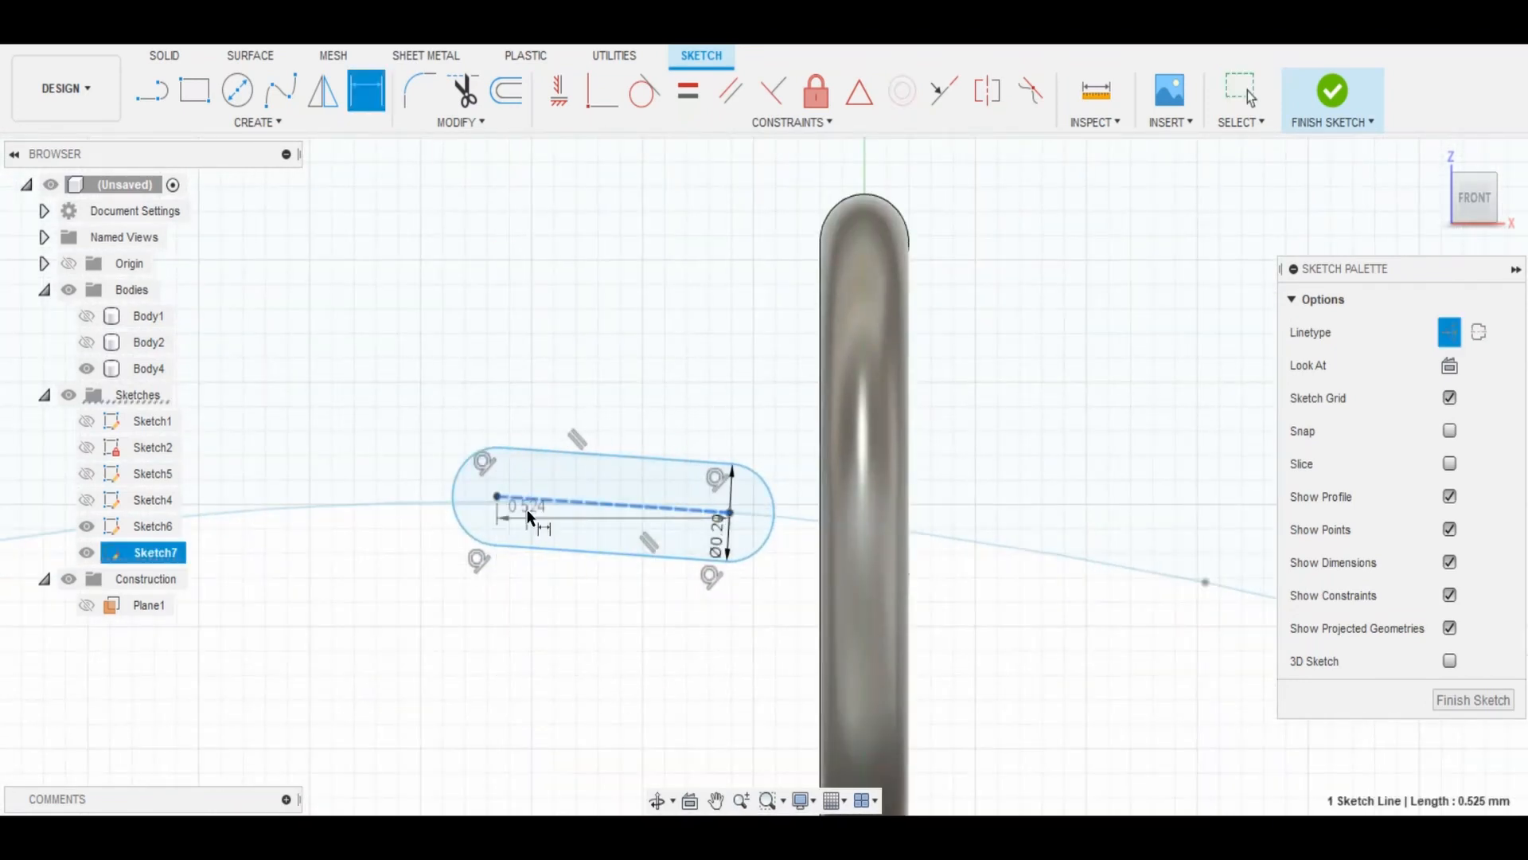
{"action": "left_click", "coordinate": [753, 412]}
{"action": "type", "text": "0.525"}
{"action": "key", "text": "Return"}
{"action": "scroll", "coordinate": [856, 524], "scroll_direction": "down", "scroll_amount": 3}
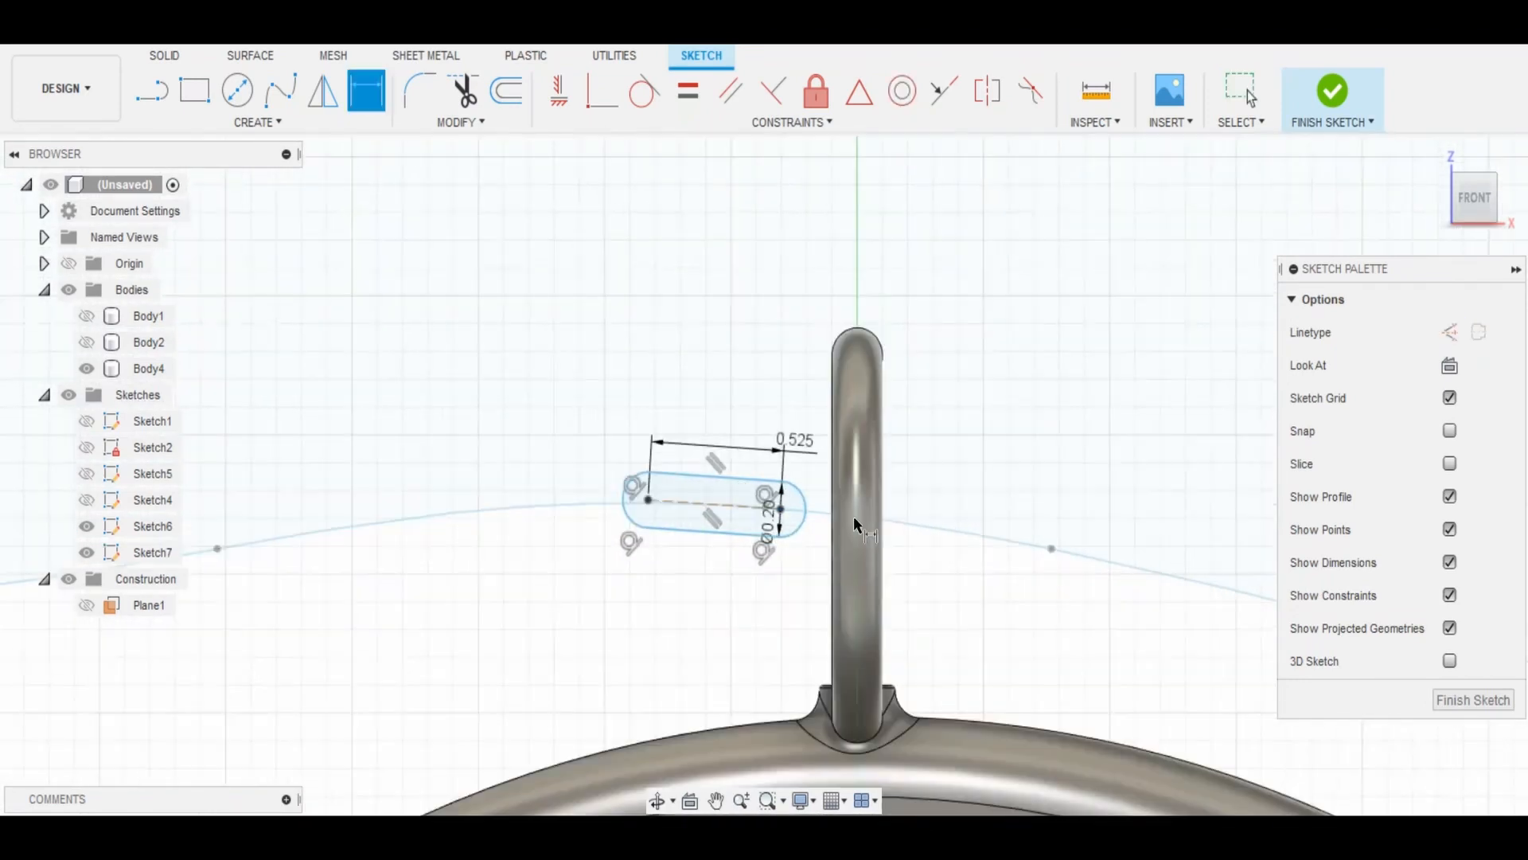
Finish the slot sketch and create a circular pipe with a 0.05 mm section along it as a new body.
{"action": "left_click", "coordinate": [1457, 699]}
{"action": "scroll", "coordinate": [885, 478], "scroll_direction": "down", "scroll_amount": 1}
{"action": "left_click", "coordinate": [772, 516]}
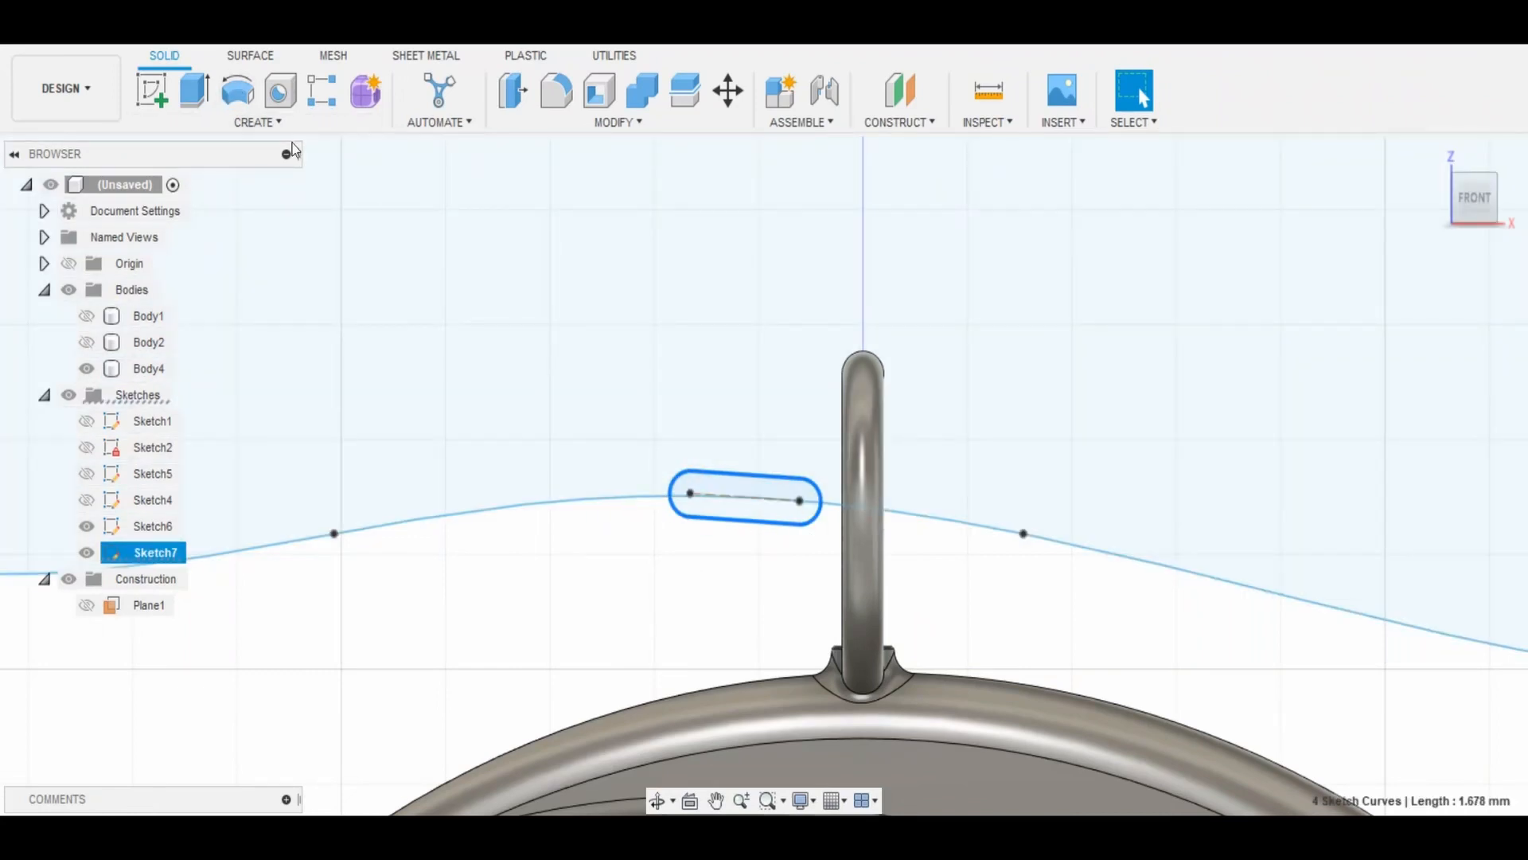
{"action": "left_click", "coordinate": [578, 586]}
{"action": "type", "text": "spipe"}
{"action": "key", "text": "Return"}
{"action": "left_click", "coordinate": [743, 478]}
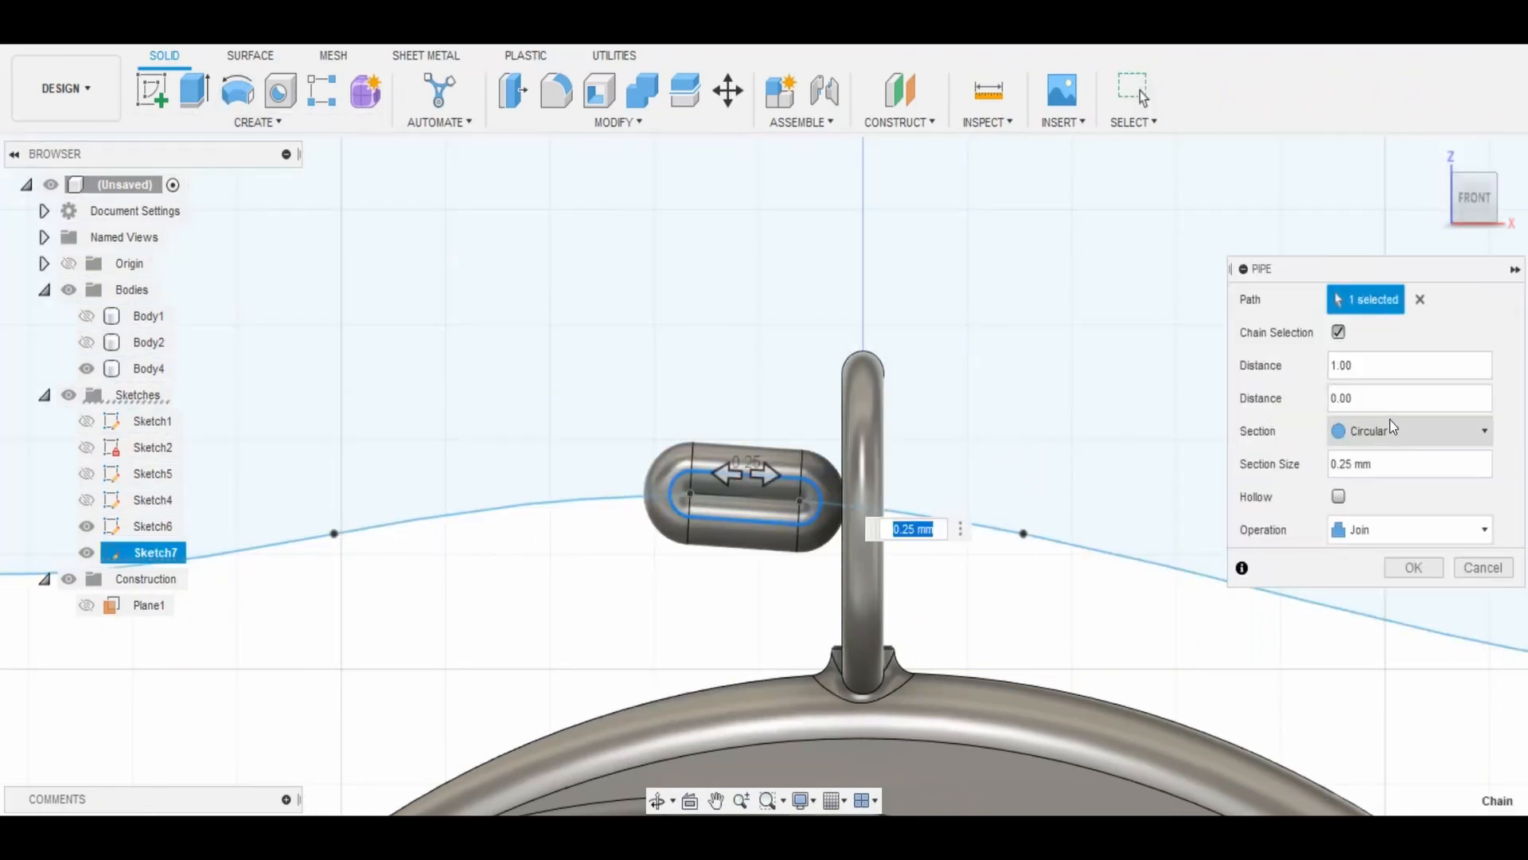
{"action": "type", "text": "0.05"}
{"action": "scroll", "coordinate": [811, 612], "scroll_direction": "down", "scroll_amount": 3}
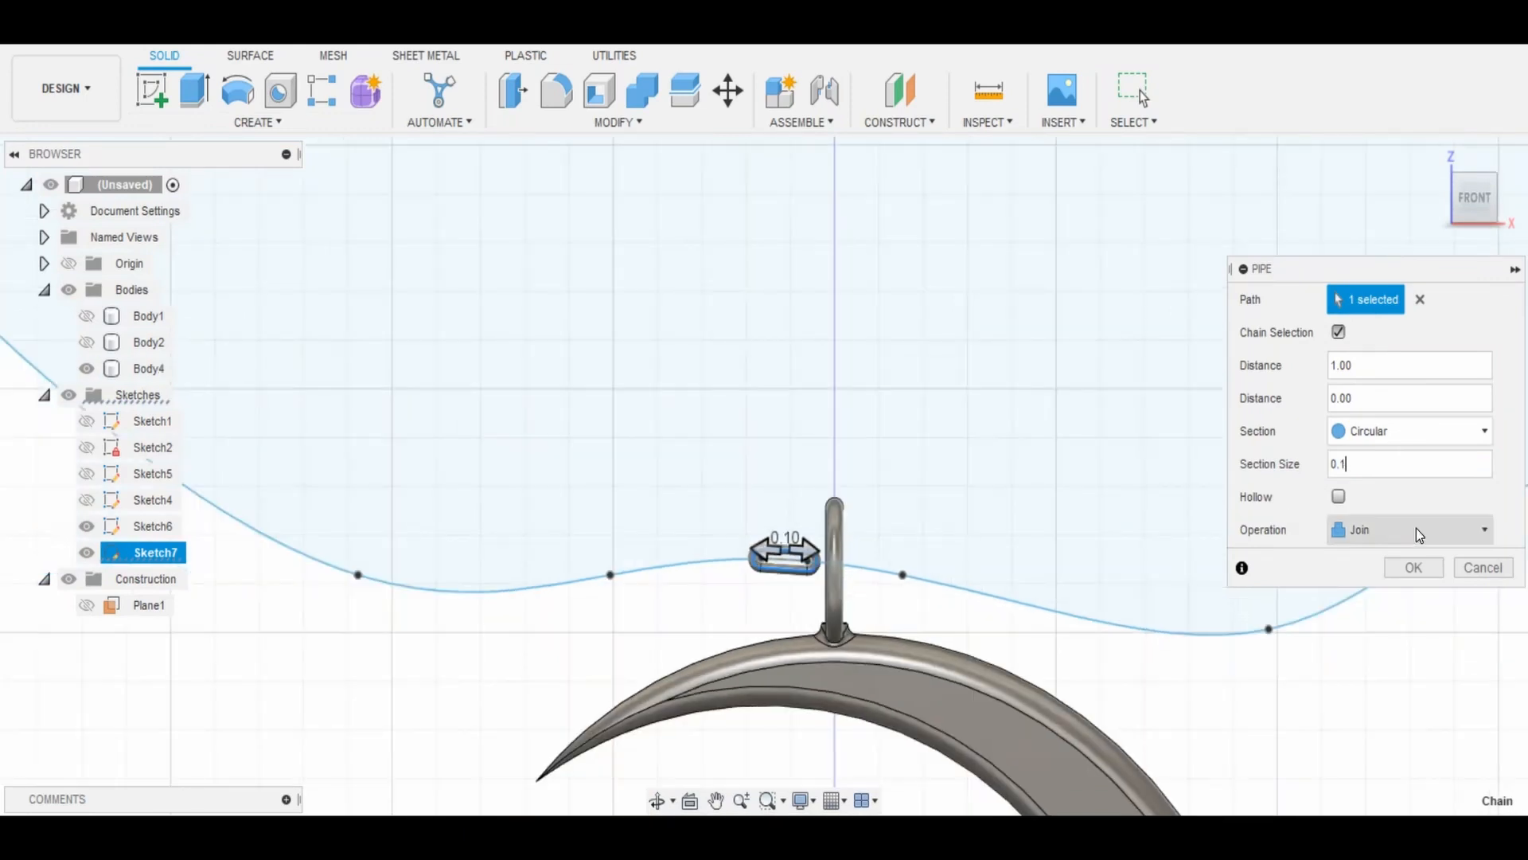
{"action": "scroll", "coordinate": [744, 607], "scroll_direction": "up", "scroll_amount": 3}
{"action": "left_click", "coordinate": [1405, 566]}
{"action": "scroll", "coordinate": [1099, 625], "scroll_direction": "down", "scroll_amount": 5}
{"action": "scroll", "coordinate": [852, 625], "scroll_direction": "up", "scroll_amount": 6}
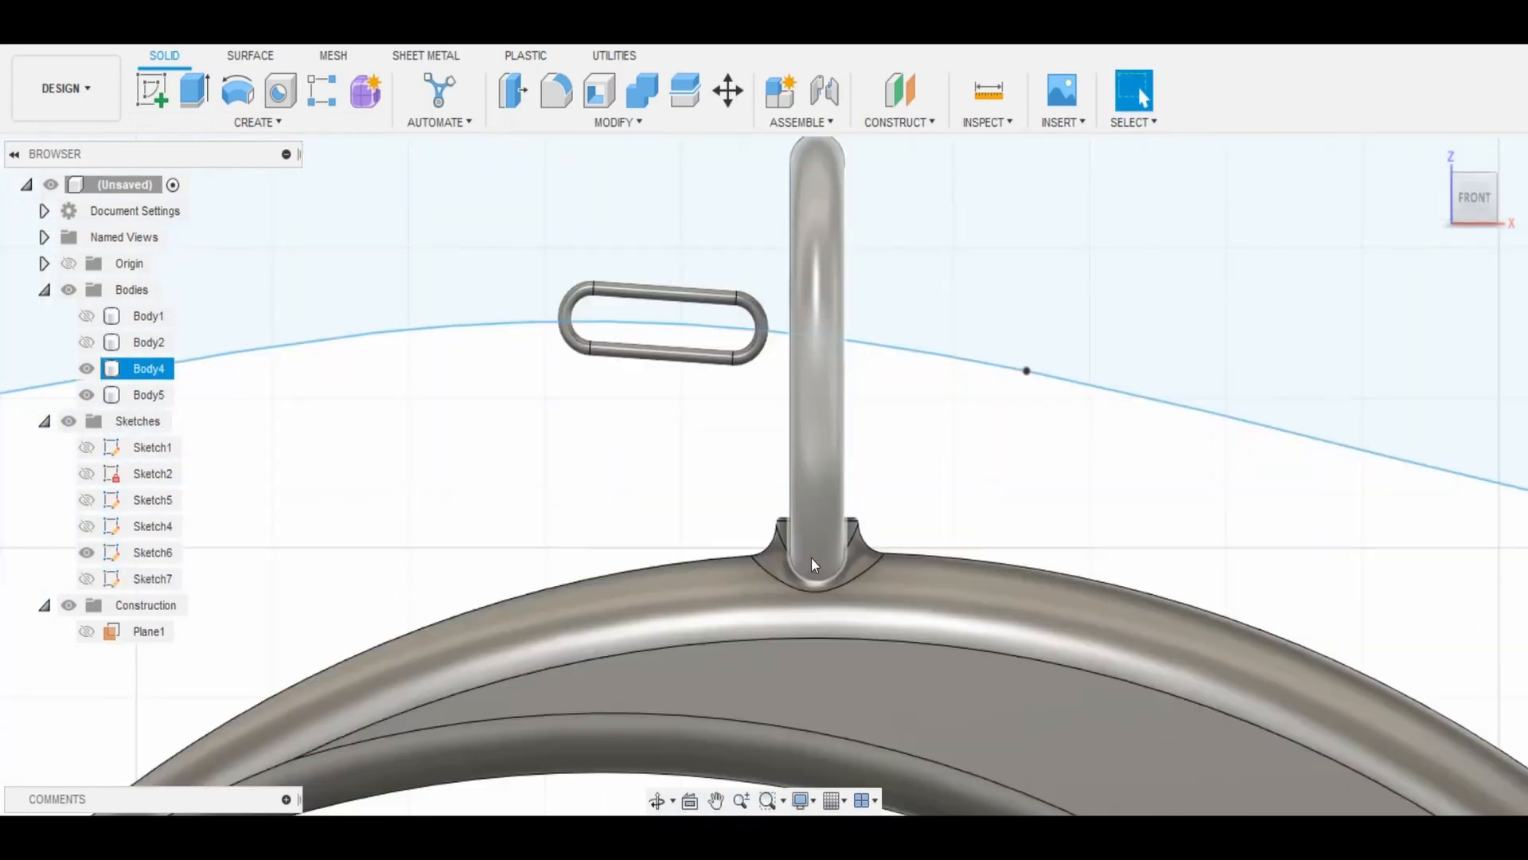
{"action": "scroll", "coordinate": [716, 538], "scroll_direction": "down", "scroll_amount": 7}
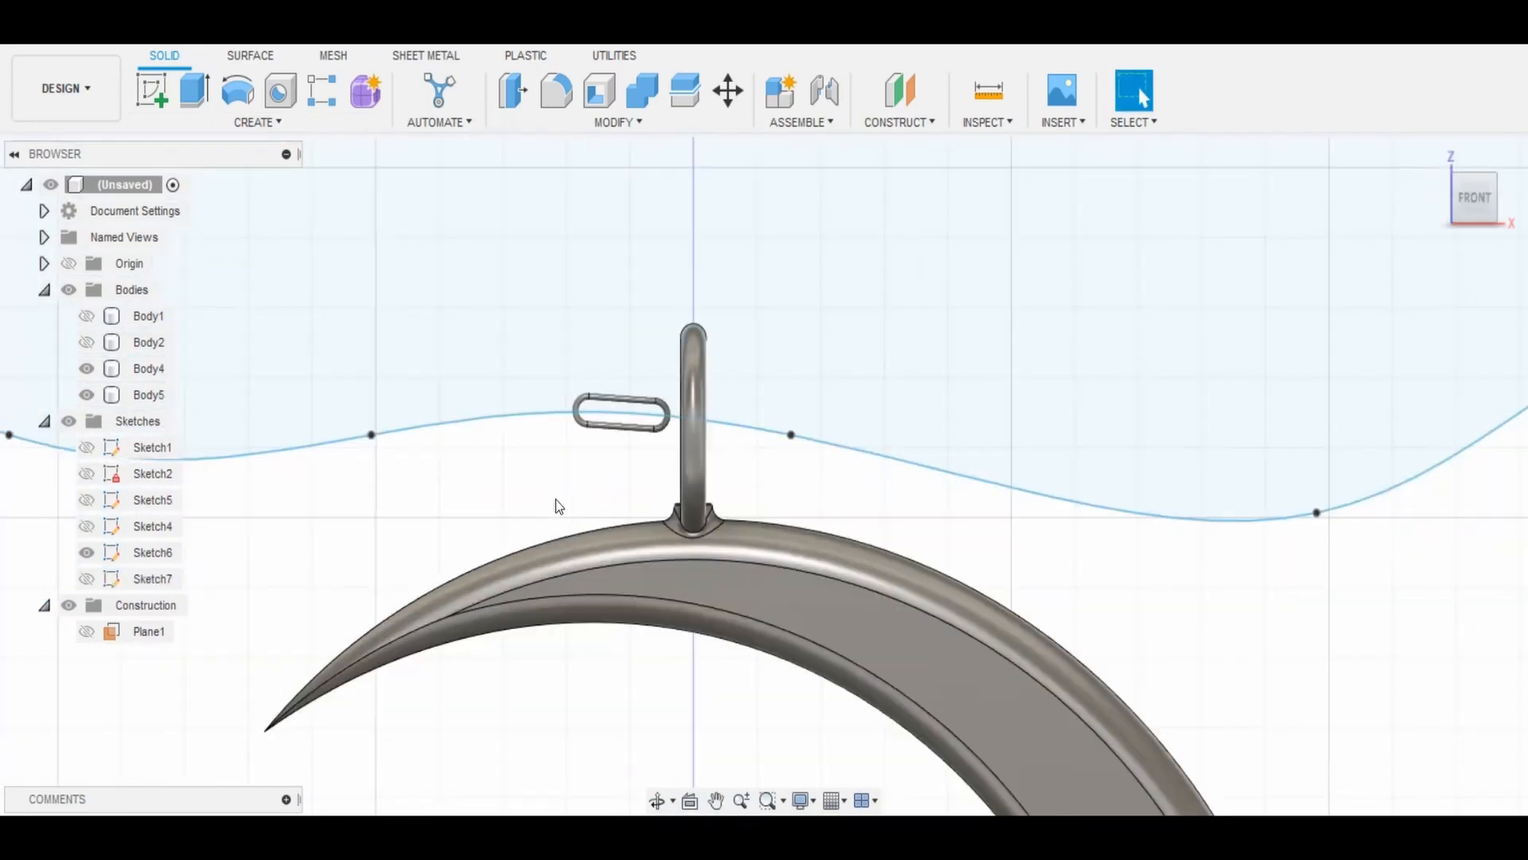
Remove the two hidden leftover bodies, Body1 and Body2, from the design.
{"action": "scroll", "coordinate": [586, 459], "scroll_direction": "up", "scroll_amount": 5}
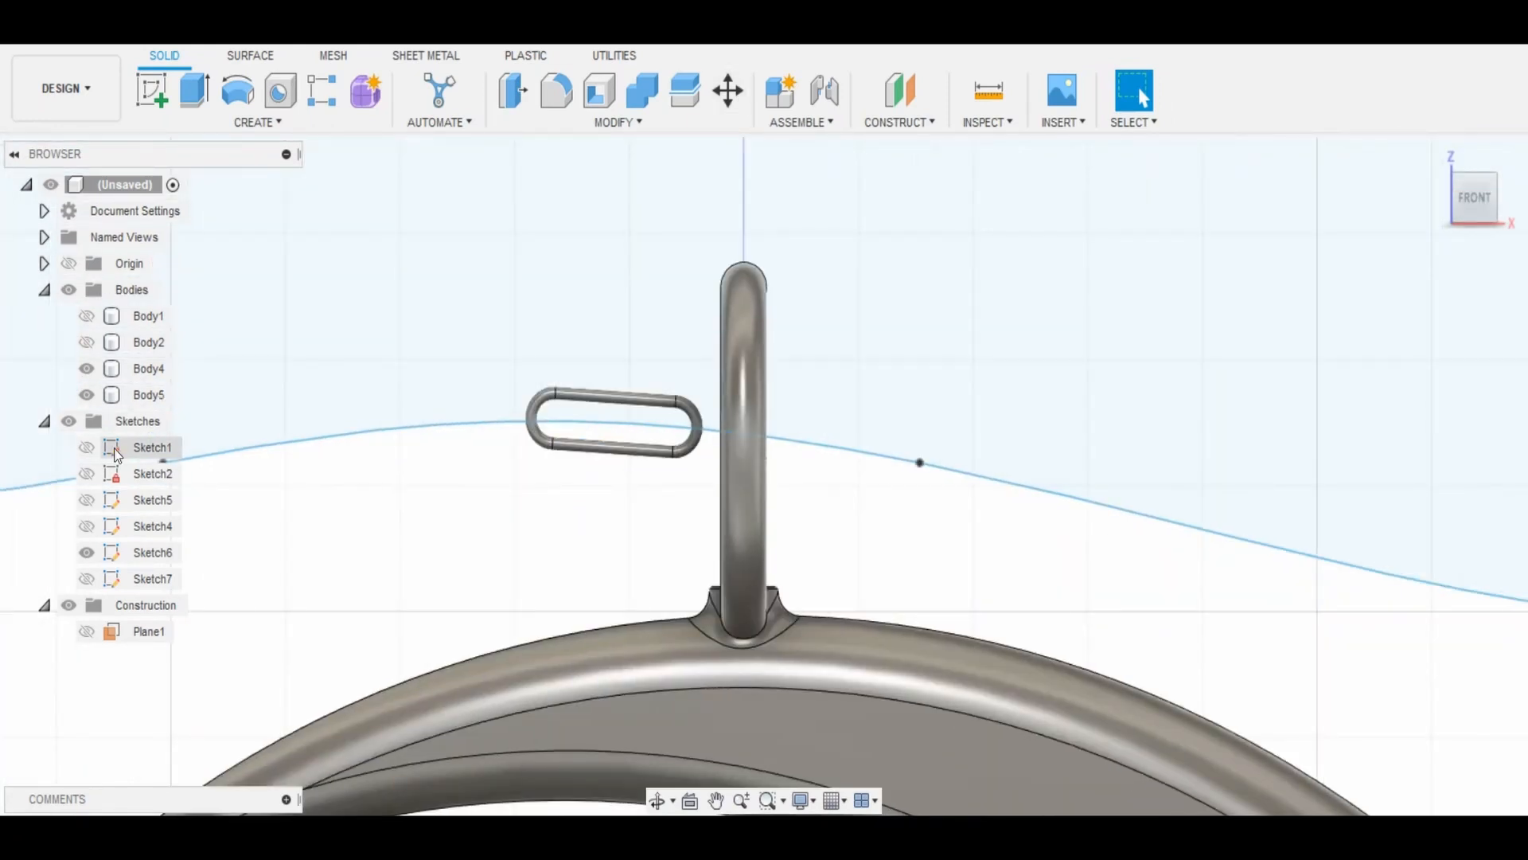
{"action": "left_click", "coordinate": [44, 421]}
{"action": "scroll", "coordinate": [216, 541], "scroll_direction": "down", "scroll_amount": 5}
{"action": "scroll", "coordinate": [216, 541], "scroll_direction": "down", "scroll_amount": 3}
{"action": "left_click", "coordinate": [148, 316]}
{"action": "left_click", "coordinate": [150, 343], "text": "ctrl"}
{"action": "right_click", "coordinate": [138, 316]}
{"action": "left_click", "coordinate": [187, 646]}
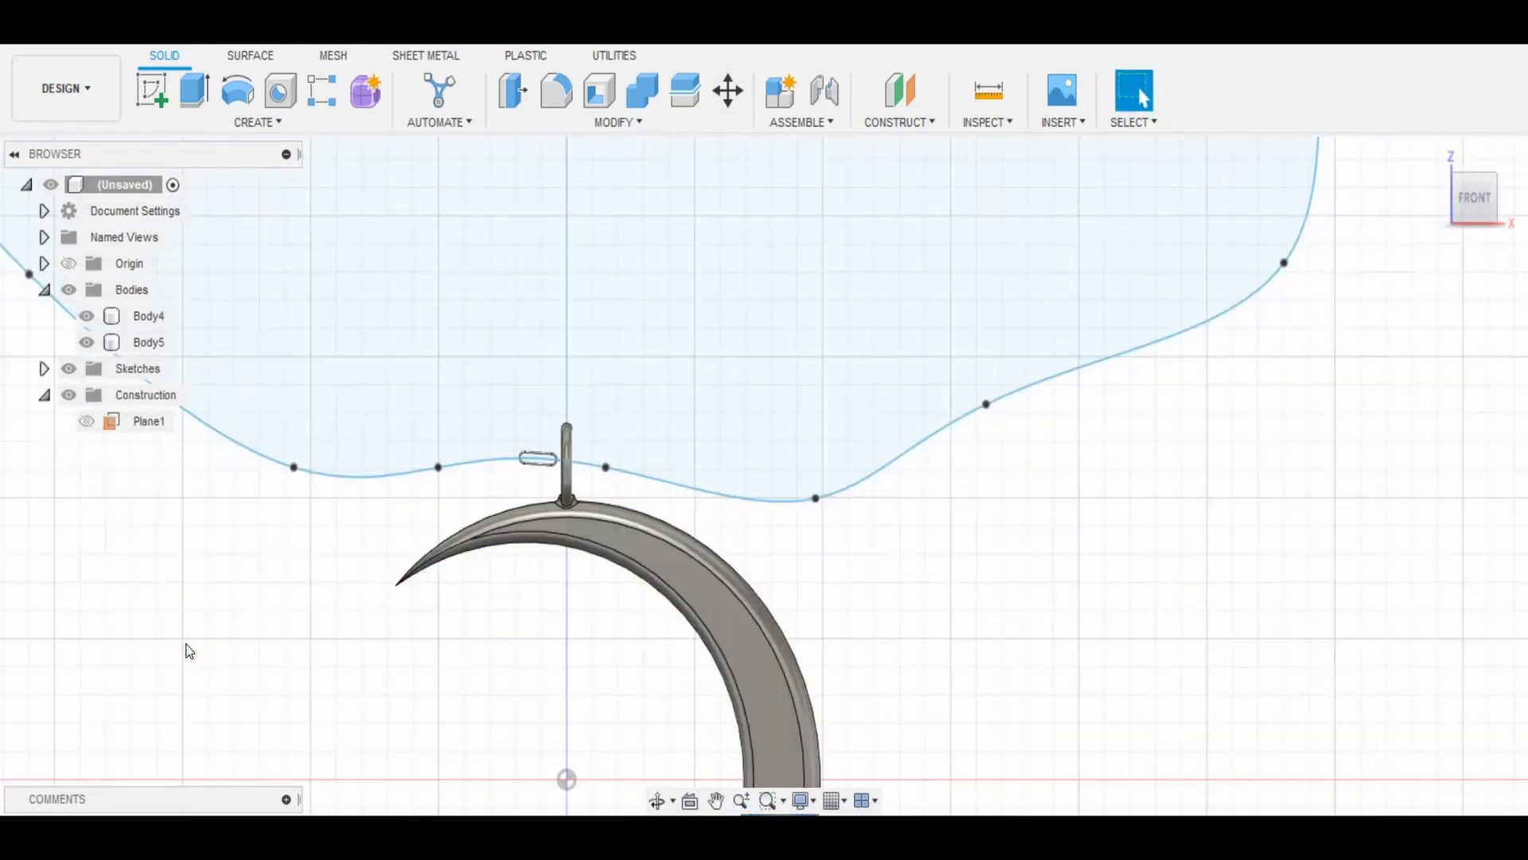
Toggle the visibility of the two remaining bodies off and on to identify the pendant and the link.
{"action": "left_click", "coordinate": [86, 319]}
{"action": "left_click", "coordinate": [86, 319]}
{"action": "left_click", "coordinate": [88, 340]}
{"action": "left_click", "coordinate": [88, 340]}
{"action": "scroll", "coordinate": [557, 457], "scroll_direction": "up", "scroll_amount": 6}
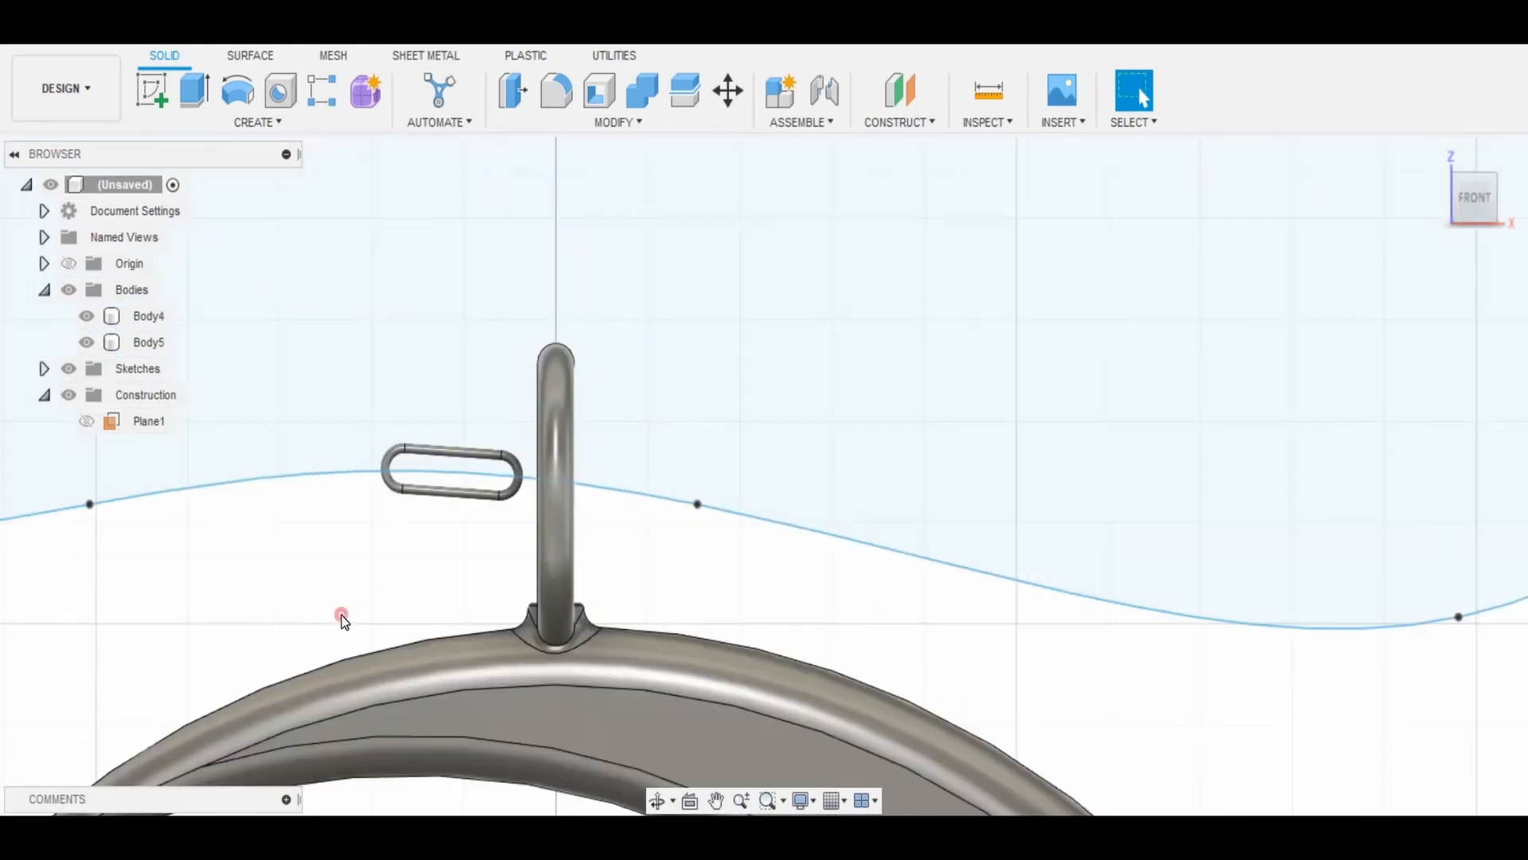
{"action": "middle_click_drag", "start_coordinate": [377, 581], "coordinate": [500, 536]}
{"action": "left_click", "coordinate": [657, 94]}
{"action": "key", "text": "Escape"}
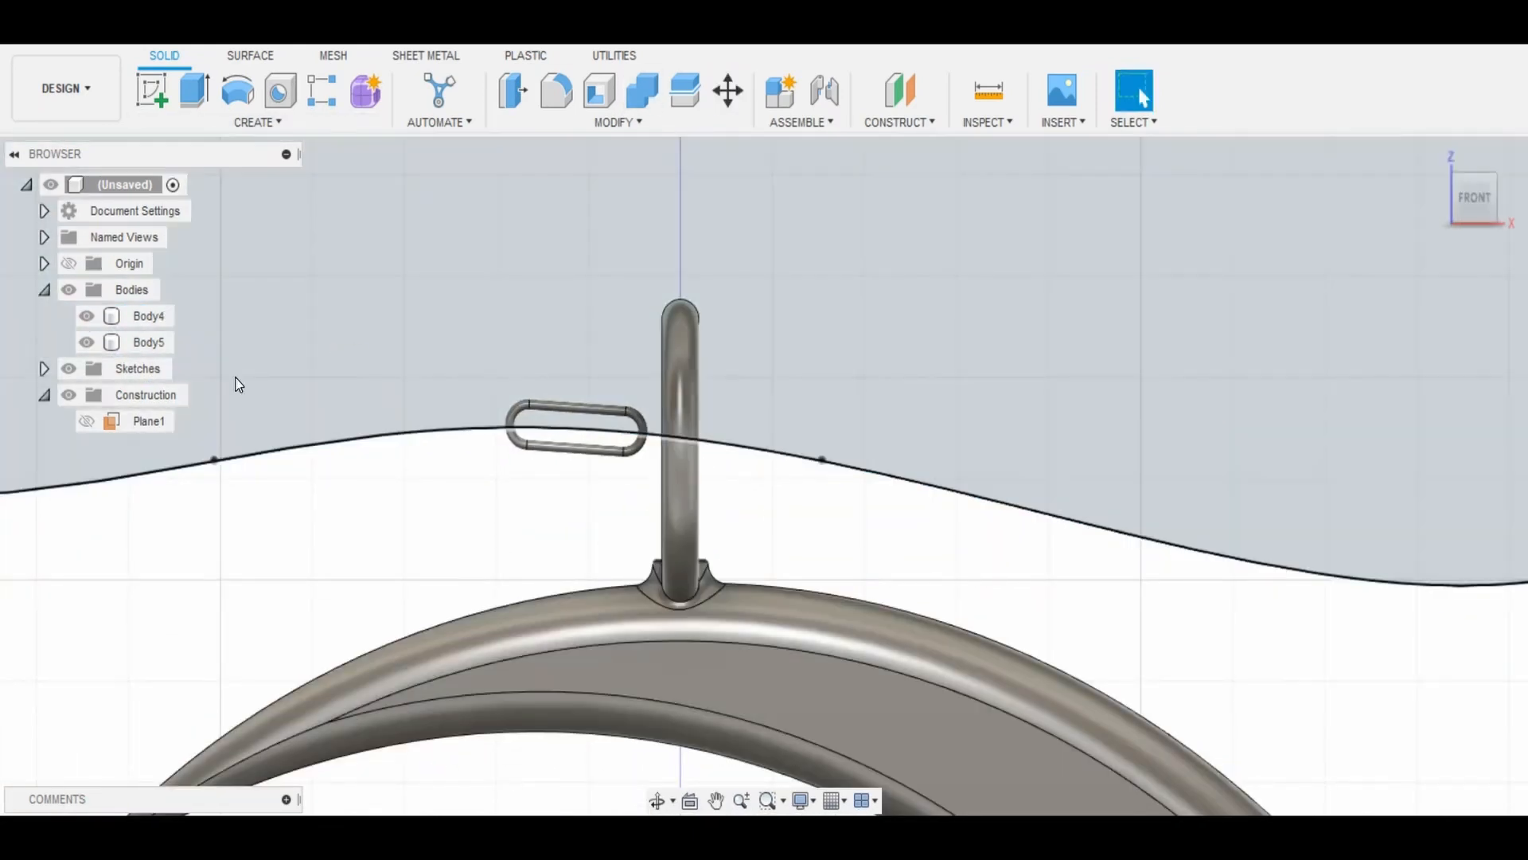
Convert the pendant body and the link body into separate components.
{"action": "left_click", "coordinate": [148, 344]}
{"action": "right_click", "coordinate": [139, 318]}
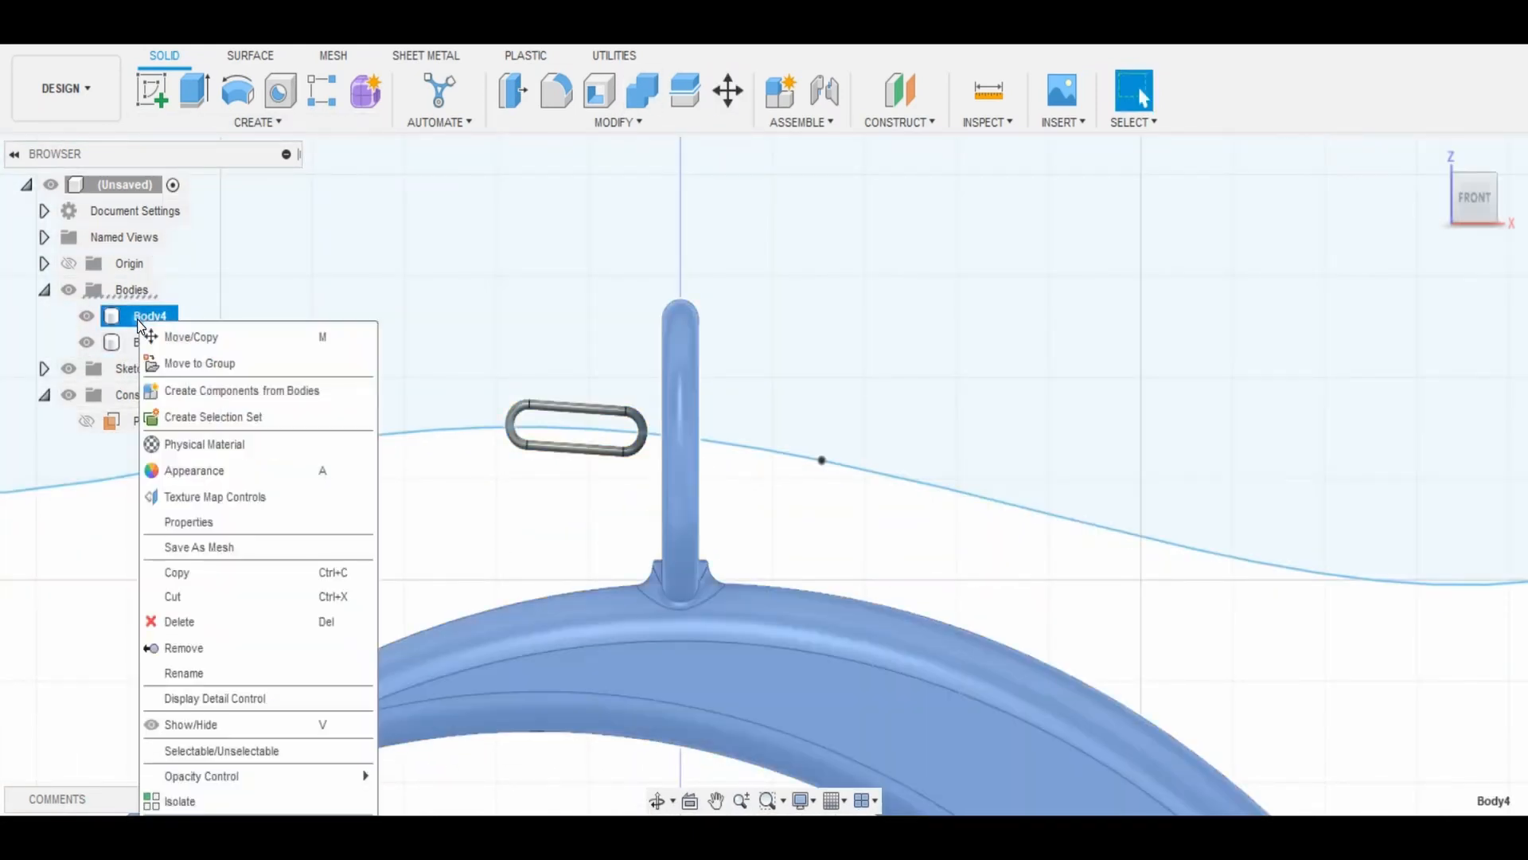
{"action": "left_click", "coordinate": [216, 390]}
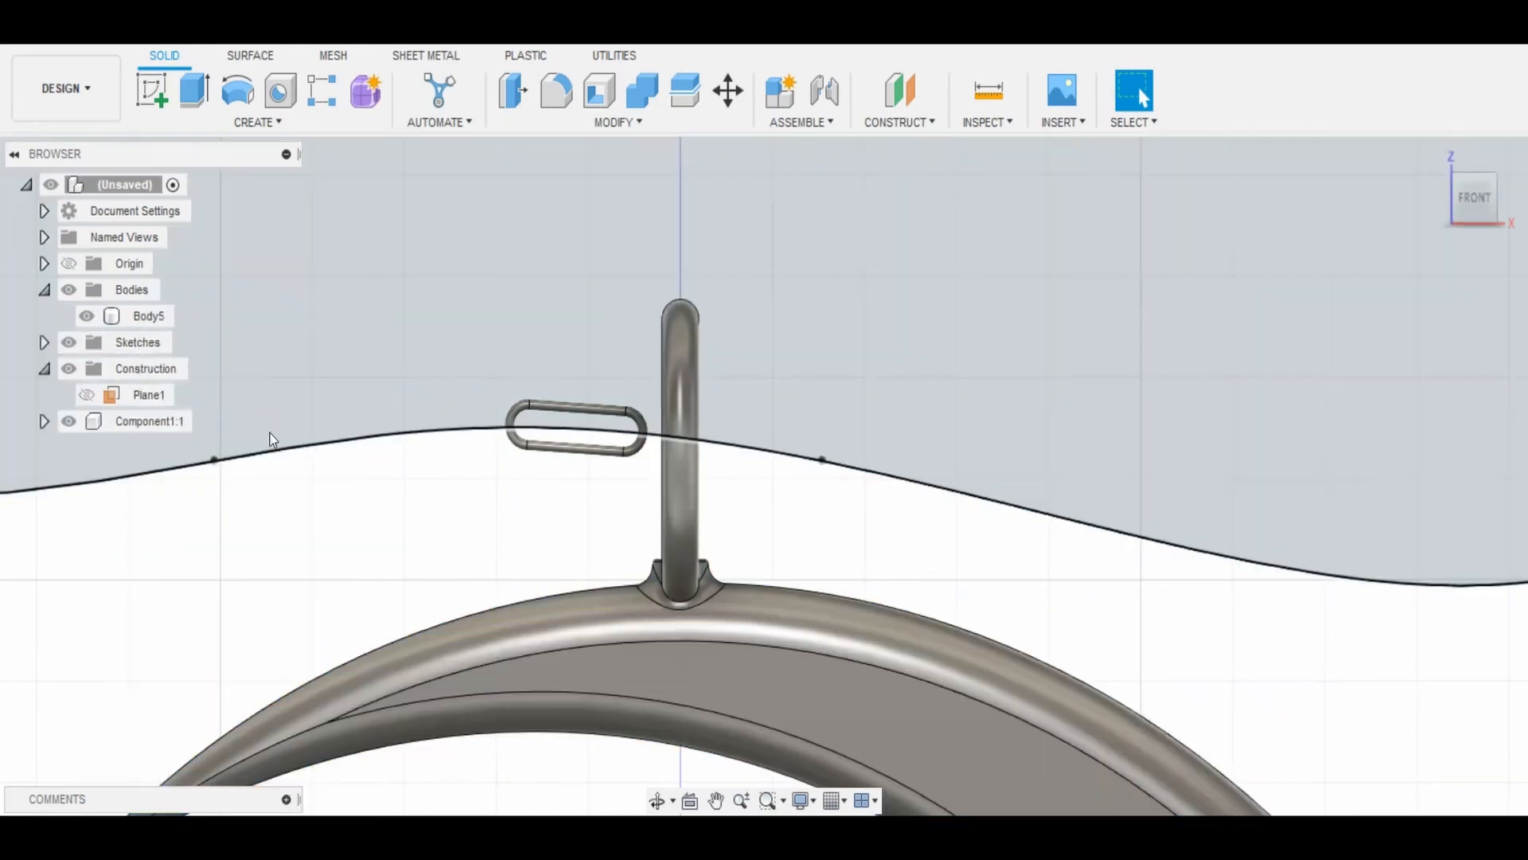
{"action": "right_click", "coordinate": [144, 320]}
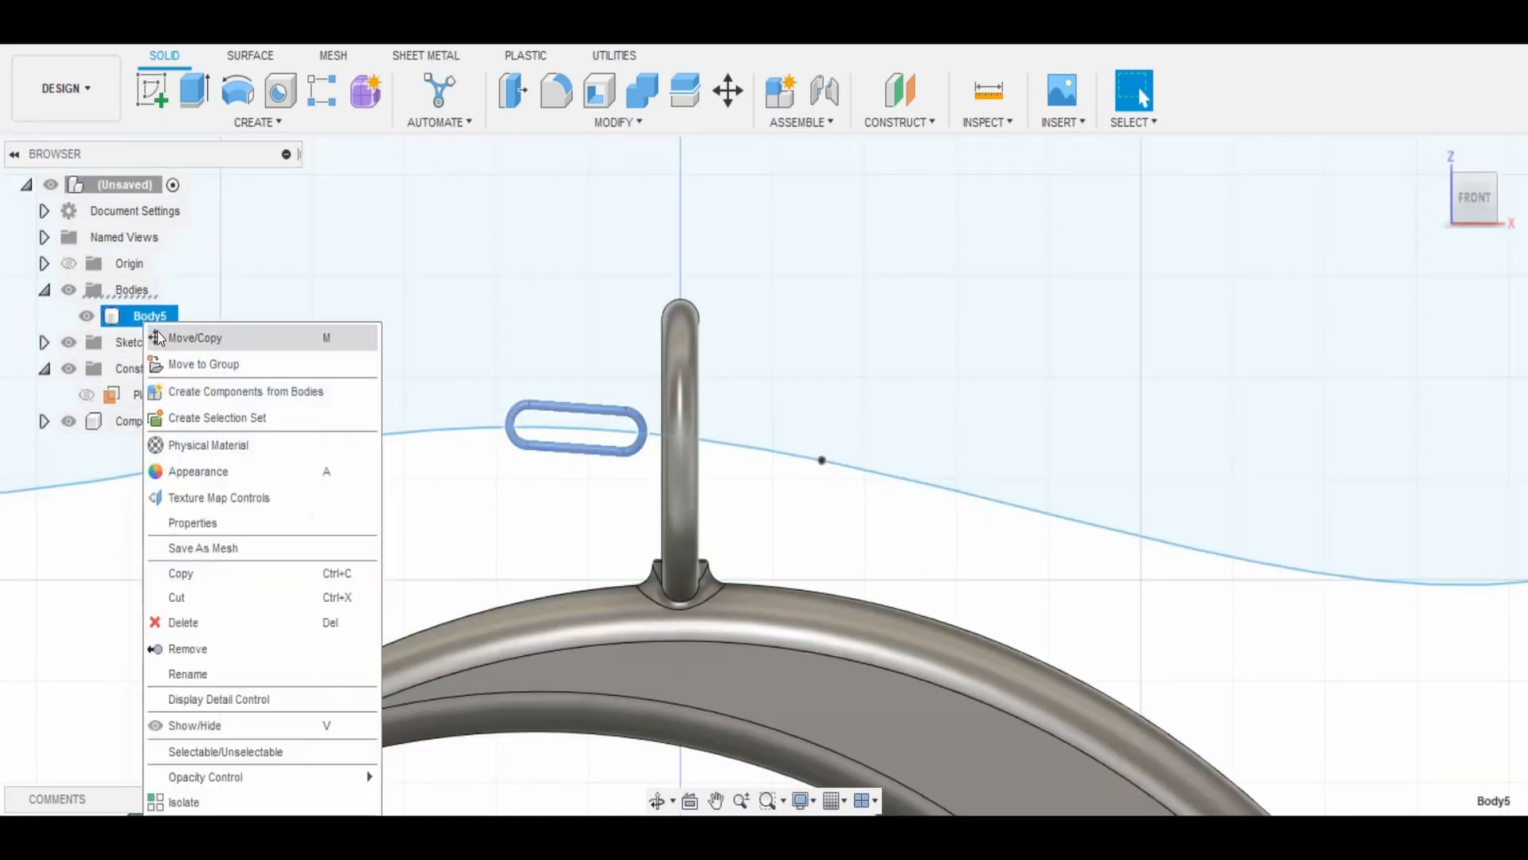
{"action": "left_click", "coordinate": [208, 390]}
Paste the link component into the top-level assembly as a new component and shift it away from the ring along the path.
{"action": "left_click", "coordinate": [145, 394]}
{"action": "key", "text": "ctrl+c"}
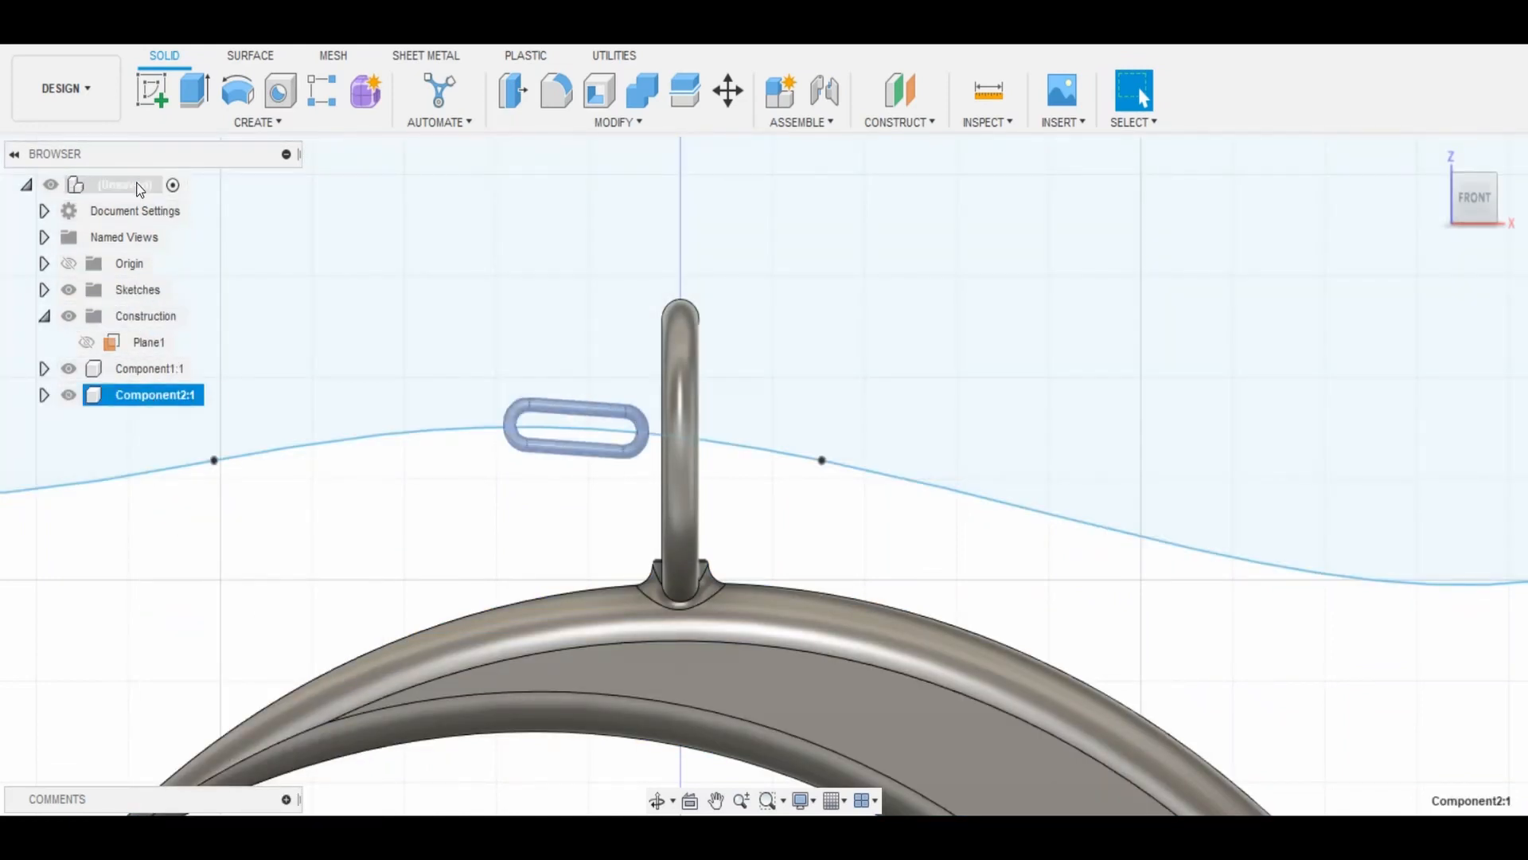
{"action": "right_click", "coordinate": [137, 184]}
{"action": "left_click", "coordinate": [195, 531]}
{"action": "left_click_drag", "start_coordinate": [603, 402], "coordinate": [520, 376]}
Turn the pasted link edge-on, tilt it 5 degrees to follow the path, and place it interlocking with the first link.
{"action": "left_click", "coordinate": [1432, 197]}
{"action": "left_click_drag", "start_coordinate": [765, 287], "coordinate": [788, 404]}
{"action": "left_click", "coordinate": [1515, 196]}
{"action": "left_click_drag", "start_coordinate": [498, 323], "coordinate": [494, 336]}
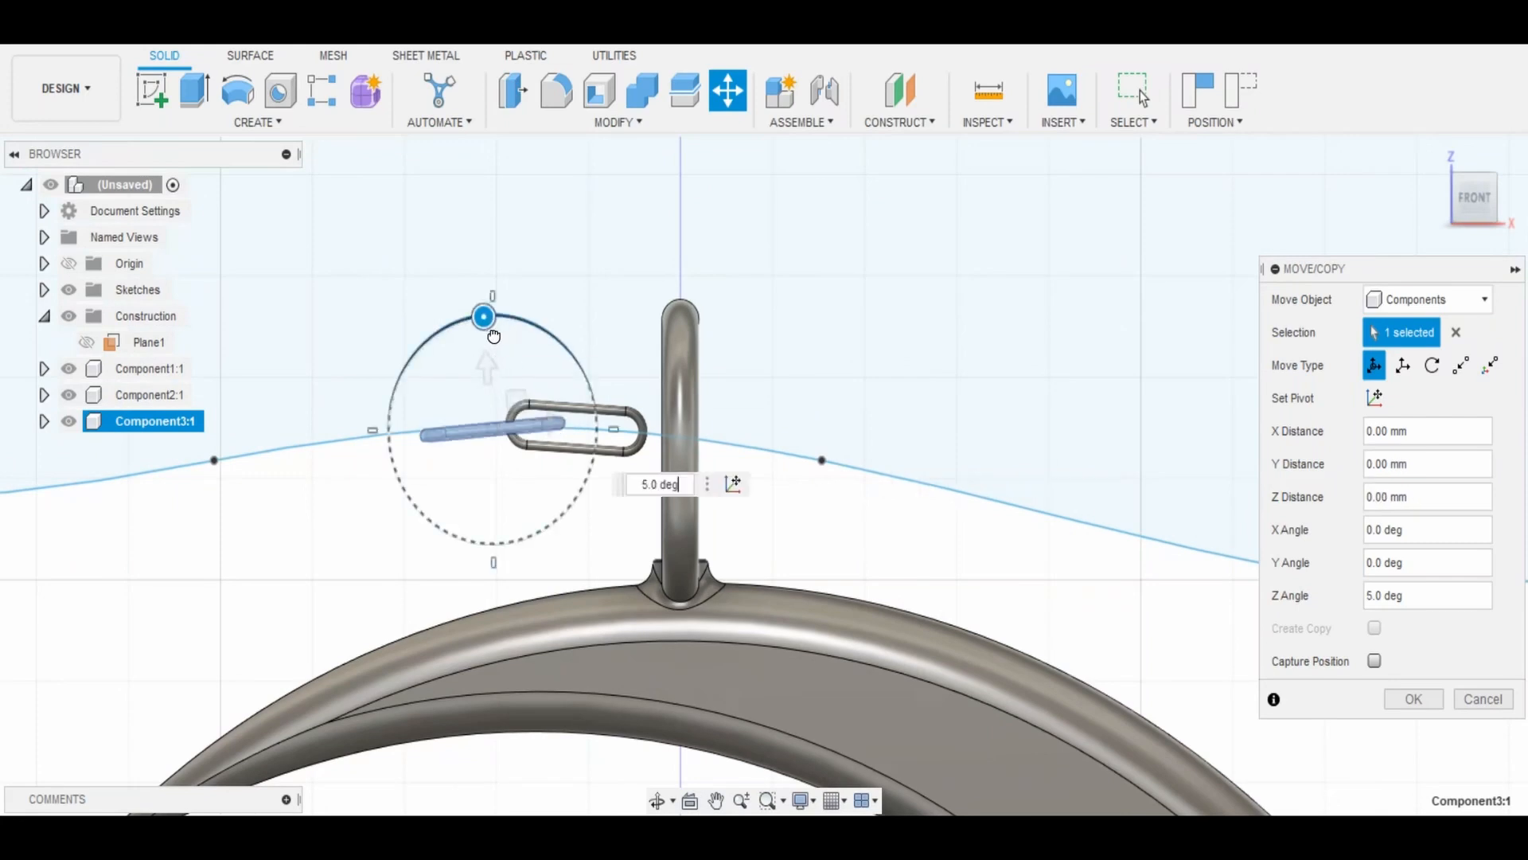
{"action": "left_click_drag", "start_coordinate": [520, 405], "coordinate": [517, 406]}
{"action": "left_click", "coordinate": [1413, 699]}
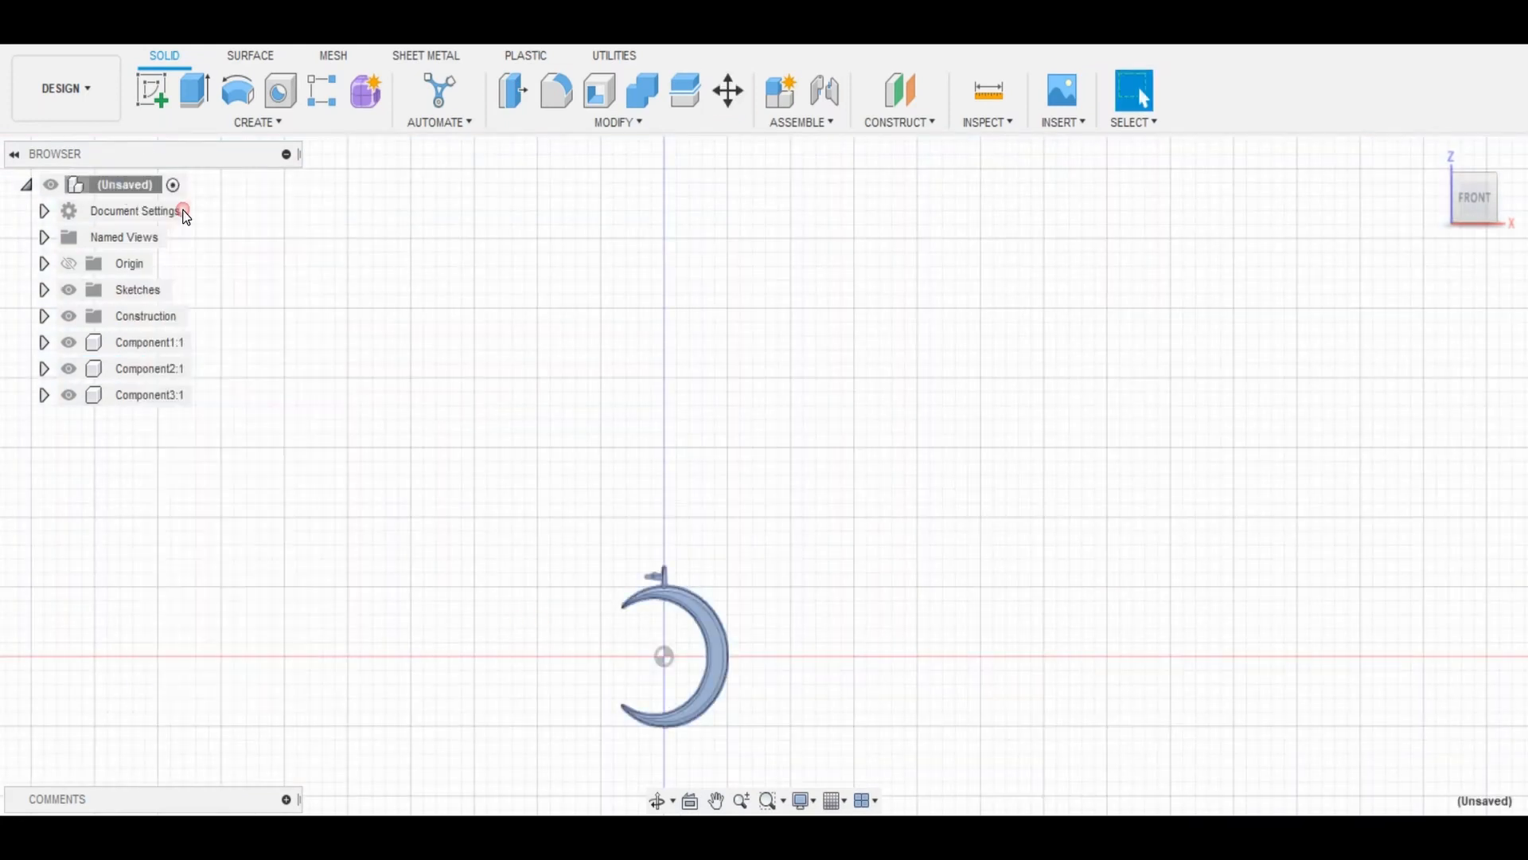
Create a new internal standard component named Chain under the top-level assembly.
{"action": "left_click", "coordinate": [781, 90]}
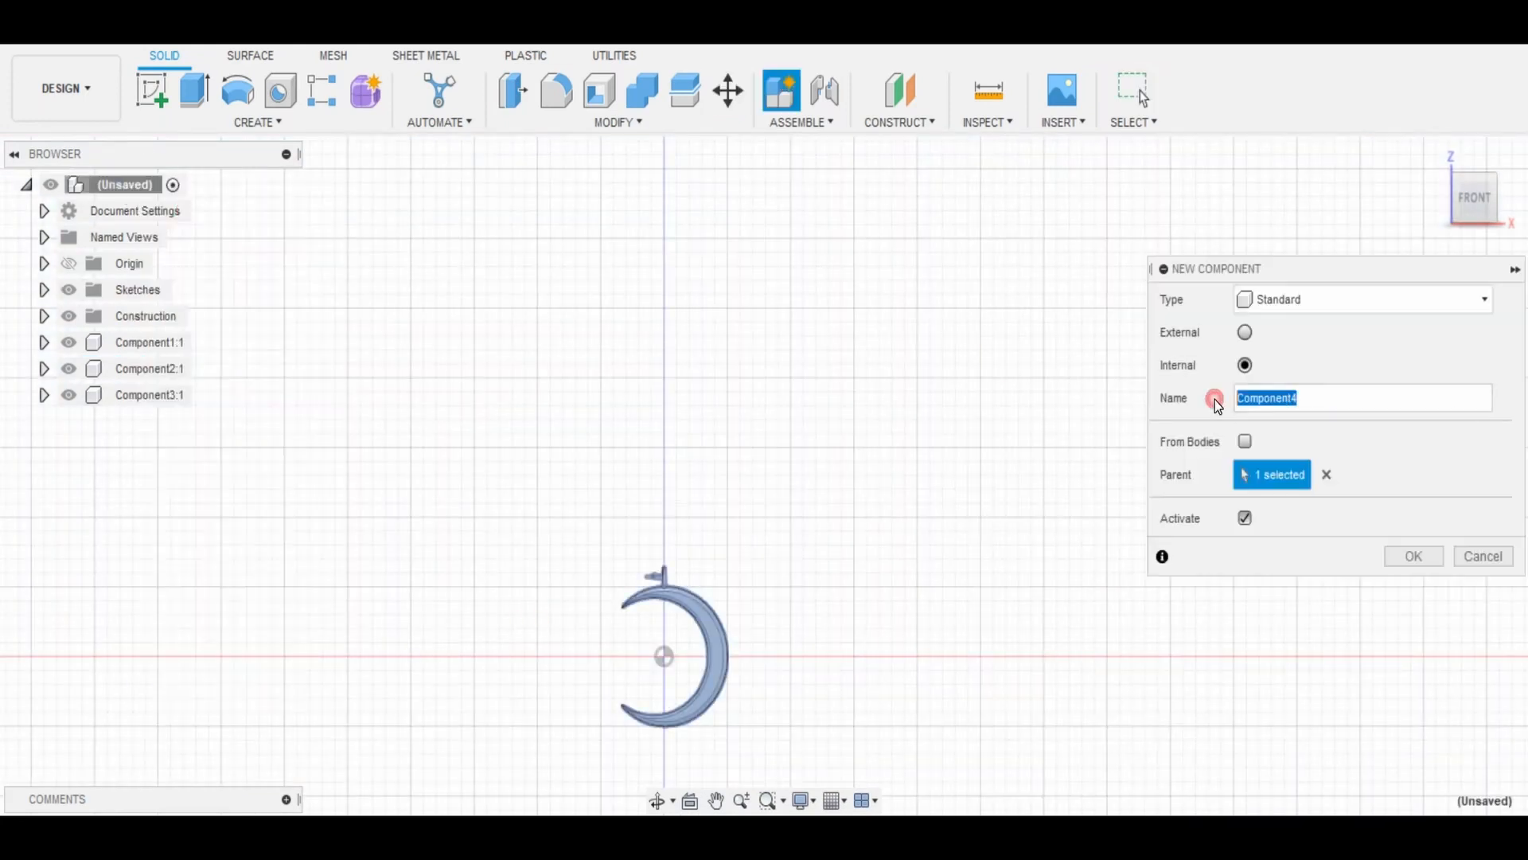
{"action": "type", "text": "Chain"}
{"action": "key", "text": "Return"}
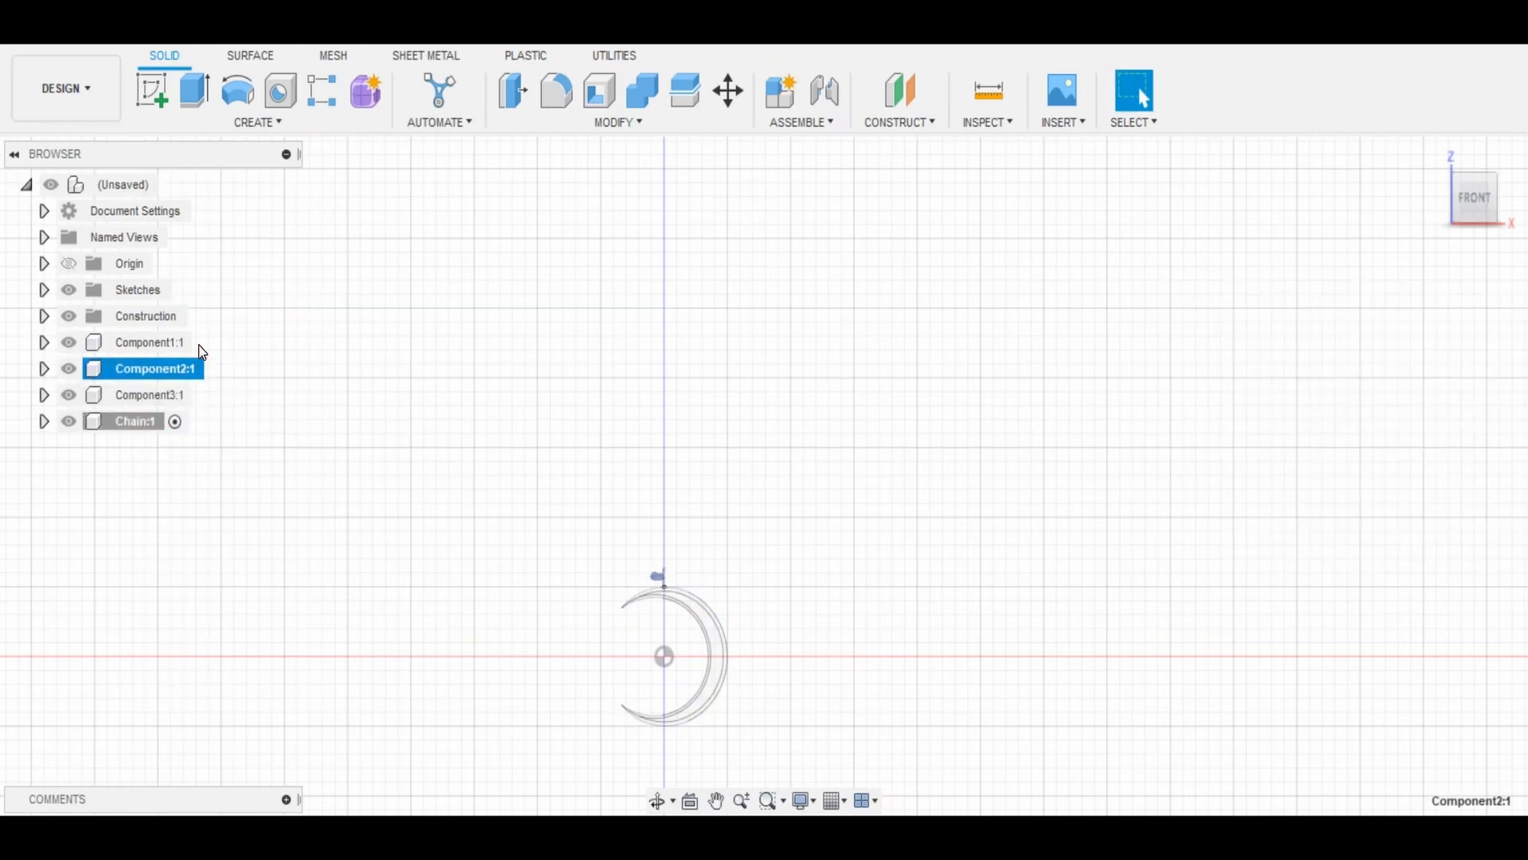
Reactivate the top-level assembly and move both link components into the Chain component.
{"action": "left_click", "coordinate": [173, 185]}
{"action": "left_click", "coordinate": [139, 370]}
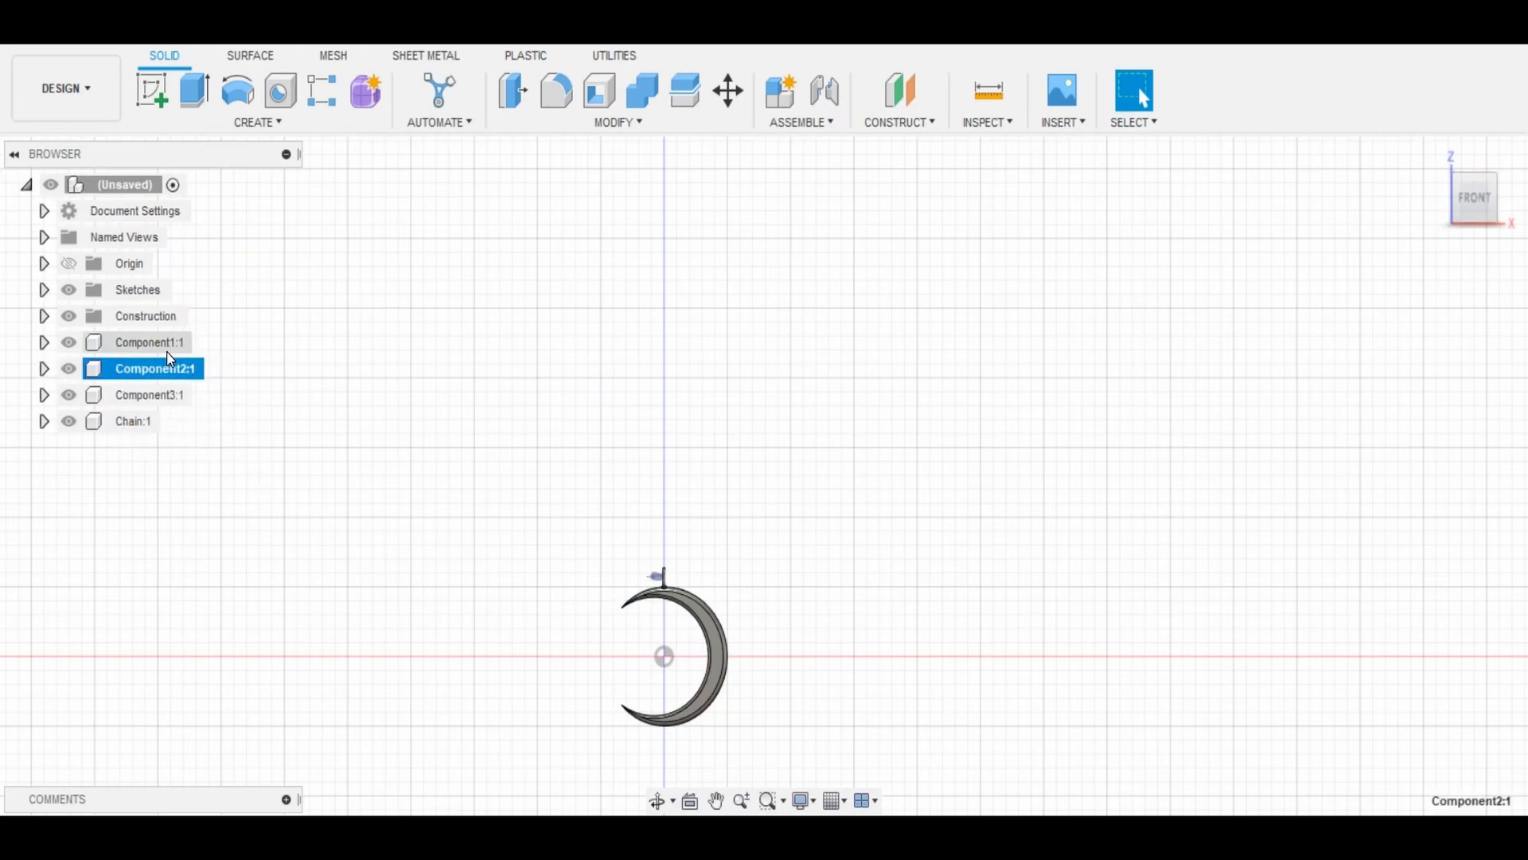
{"action": "left_click", "coordinate": [291, 479]}
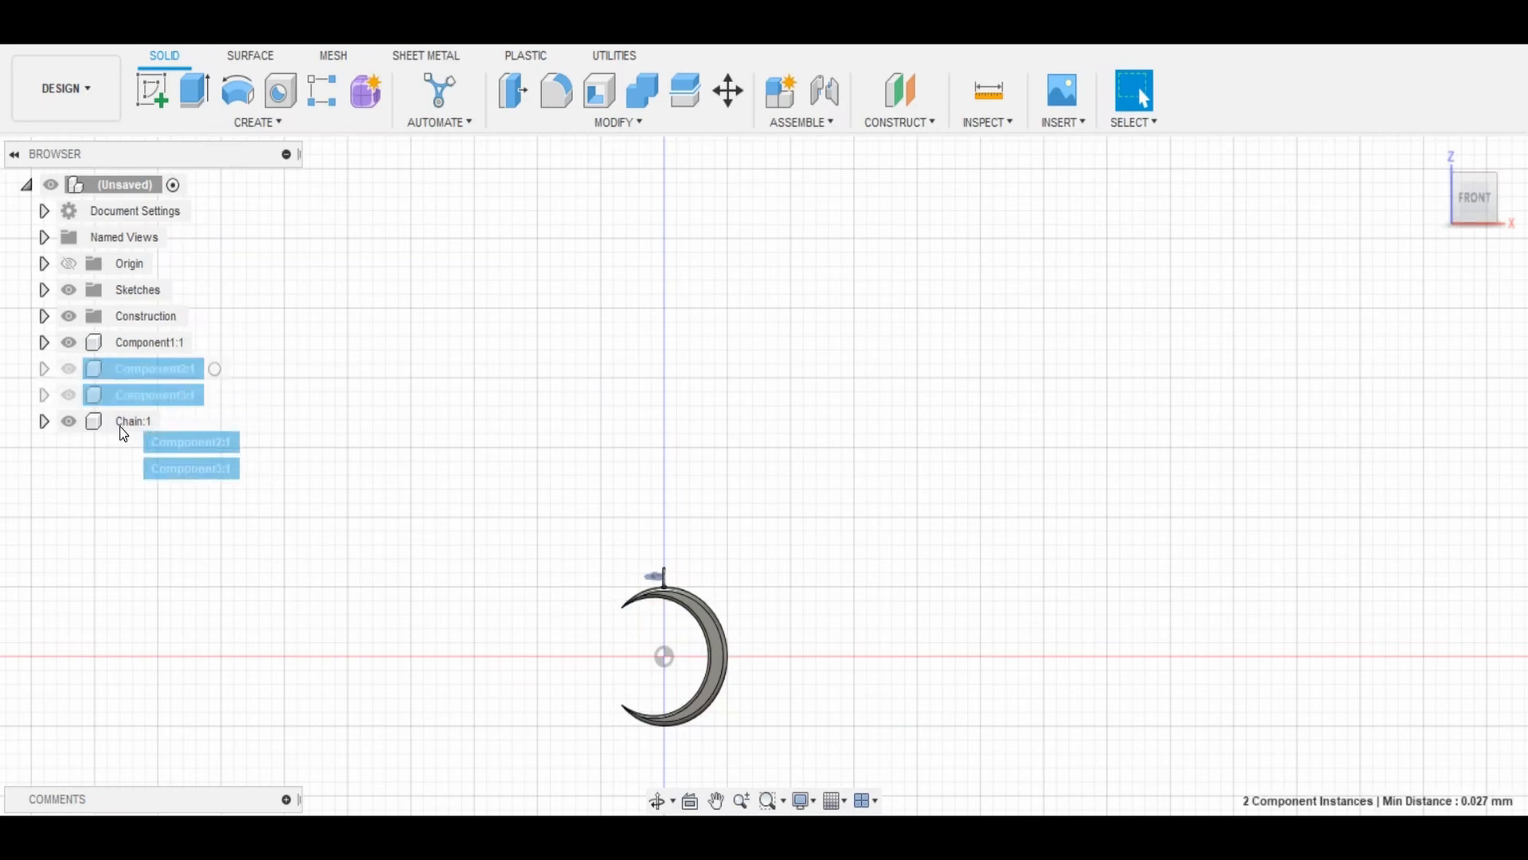
{"action": "left_click_drag", "start_coordinate": [123, 433], "coordinate": [170, 404]}
{"action": "scroll", "coordinate": [566, 573], "scroll_direction": "up", "scroll_amount": 5}
{"action": "left_click", "coordinate": [784, 462]}
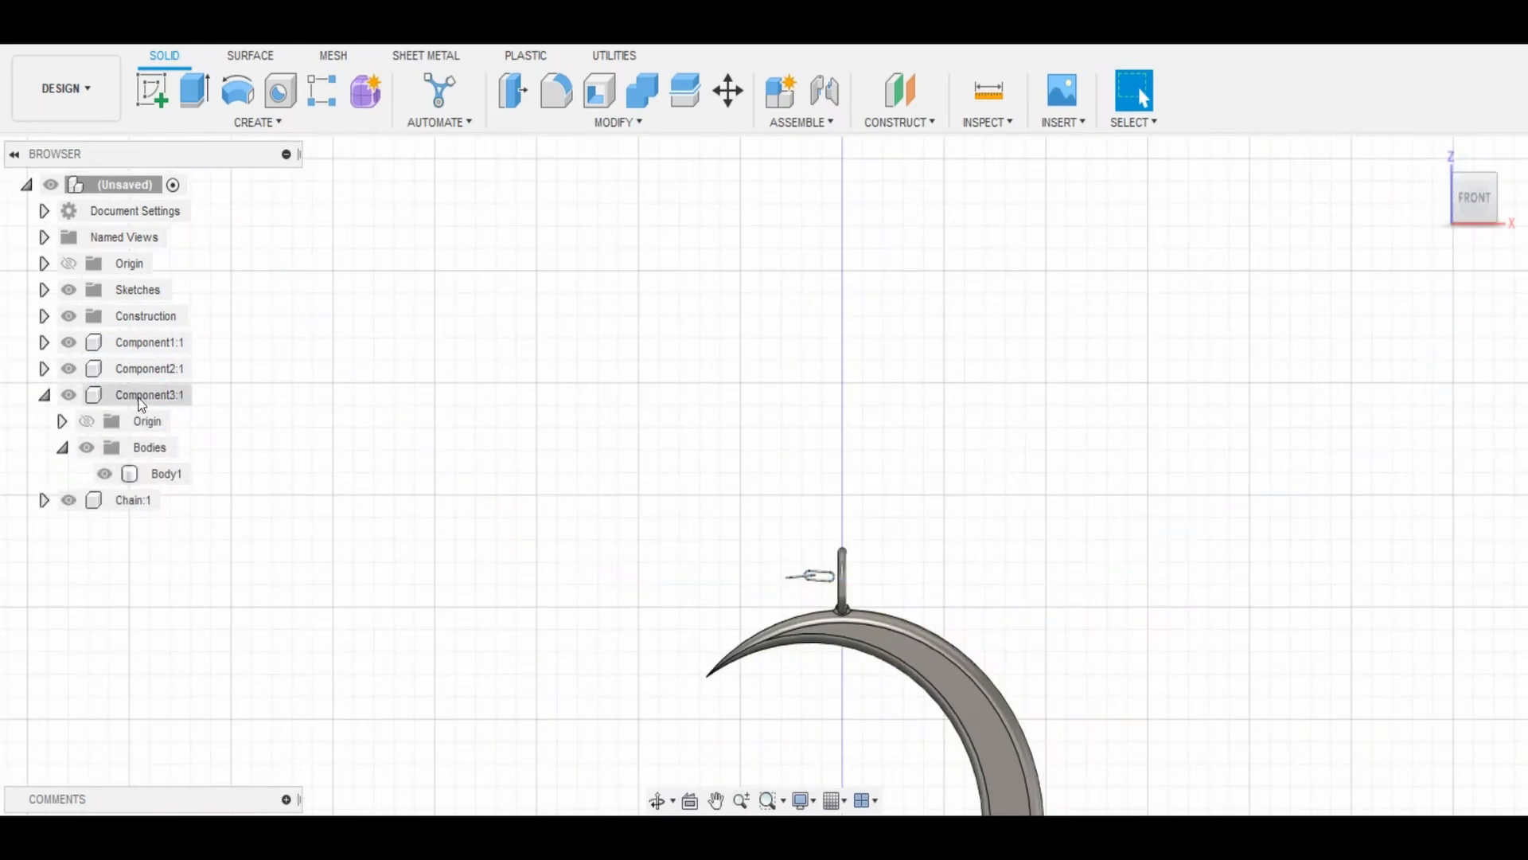
{"action": "left_click_drag", "start_coordinate": [140, 398], "coordinate": [155, 502]}
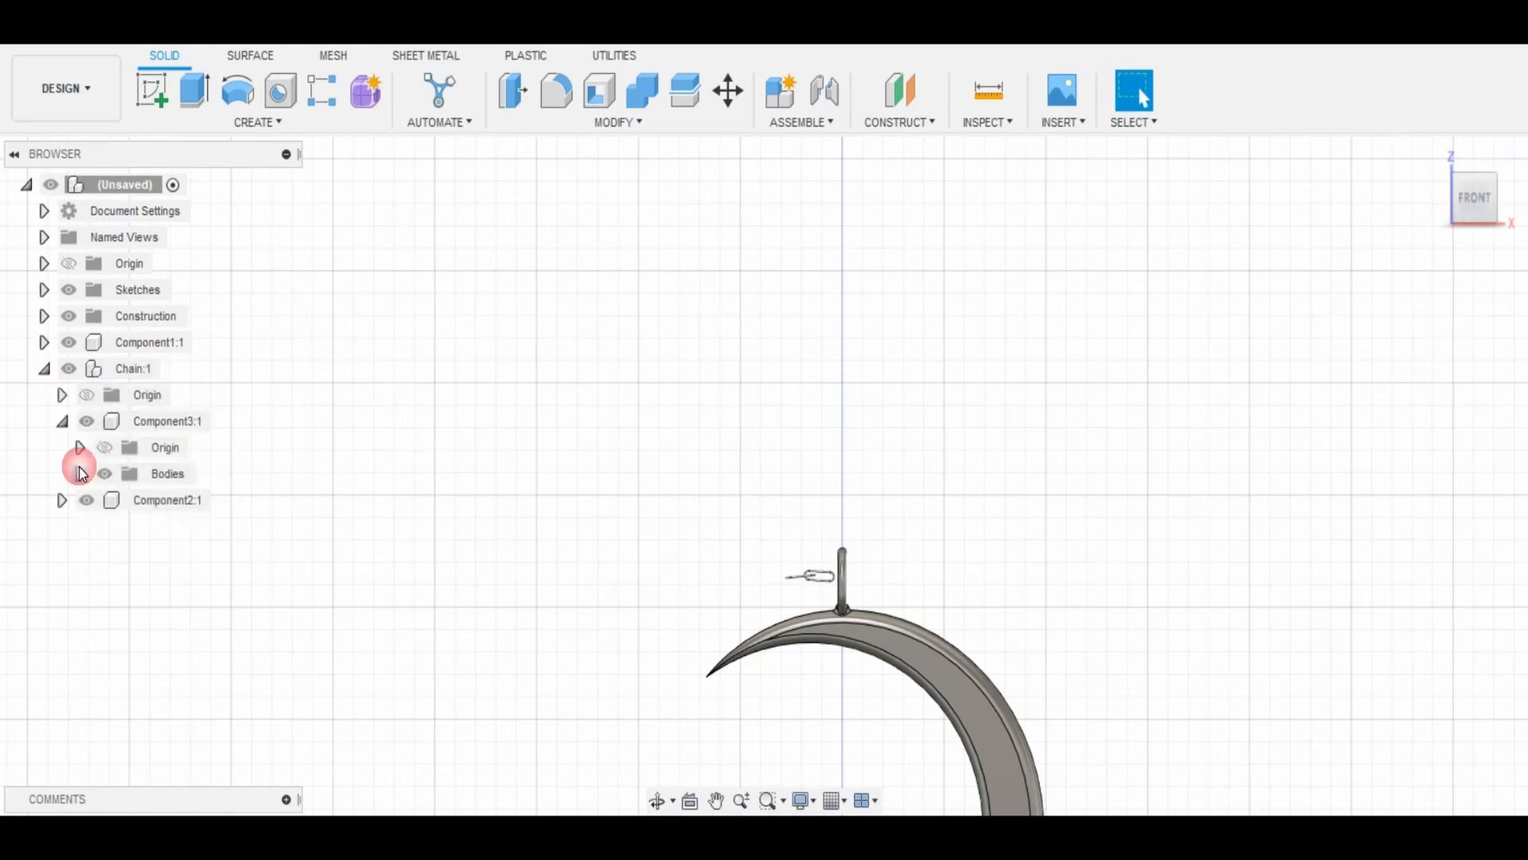
{"action": "left_click", "coordinate": [63, 421]}
Start a Pattern on Path of the first, flat link component, showing the spline sketch and using its closed curve as the path.
{"action": "scroll", "coordinate": [500, 526], "scroll_direction": "down", "scroll_amount": 2}
{"action": "middle_click_drag", "start_coordinate": [500, 525], "coordinate": [441, 534]}
{"action": "left_click", "coordinate": [271, 120]}
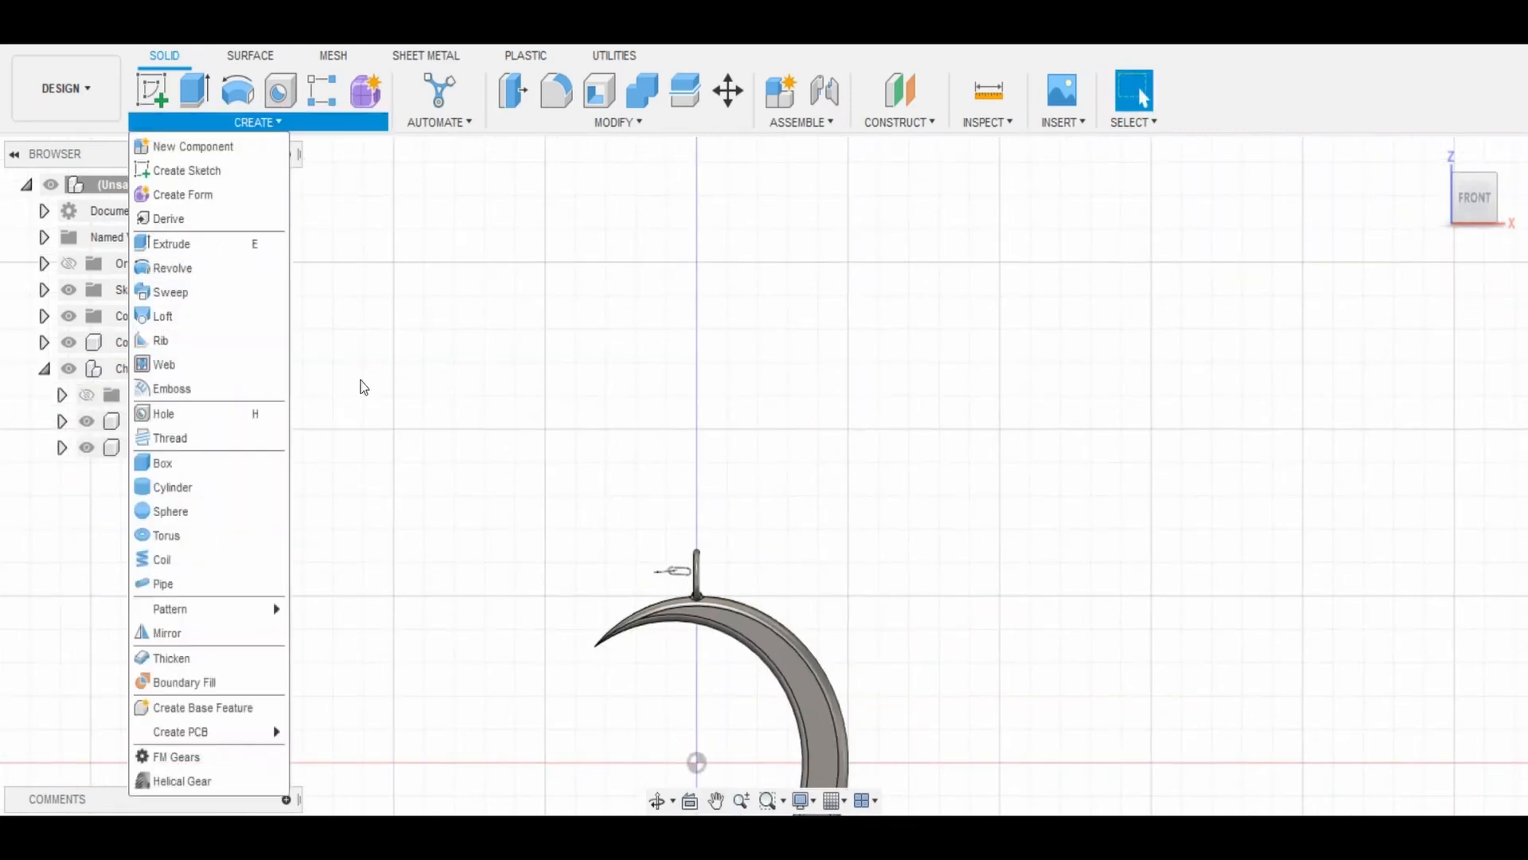
{"action": "left_click", "coordinate": [369, 655]}
{"action": "scroll", "coordinate": [714, 546], "scroll_direction": "up", "scroll_amount": 2}
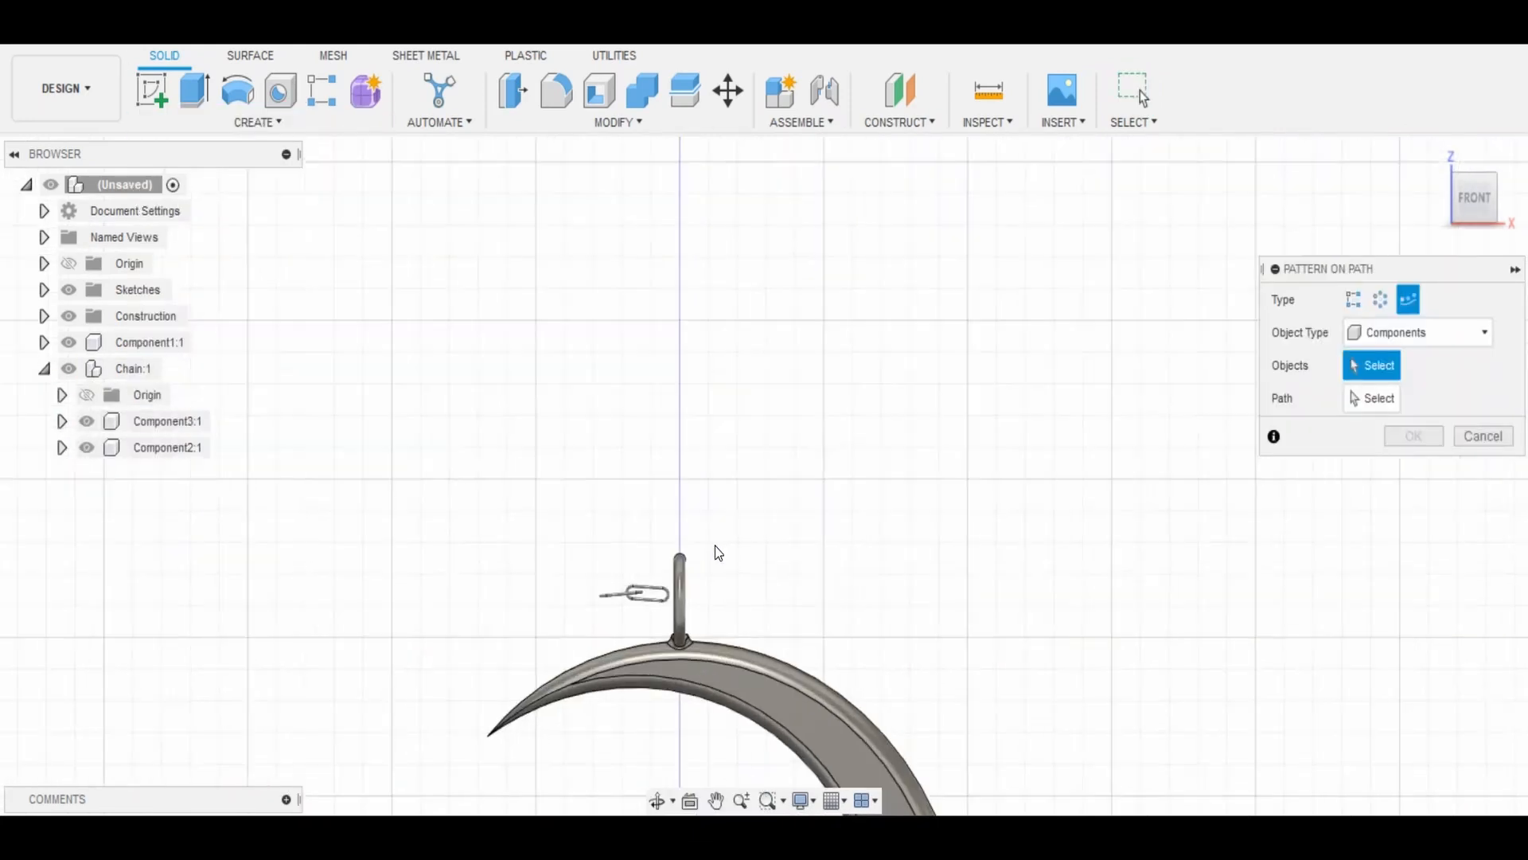
{"action": "scroll", "coordinate": [715, 546], "scroll_direction": "up", "scroll_amount": 2}
{"action": "left_click", "coordinate": [1382, 398]}
{"action": "scroll", "coordinate": [896, 578], "scroll_direction": "down", "scroll_amount": 3}
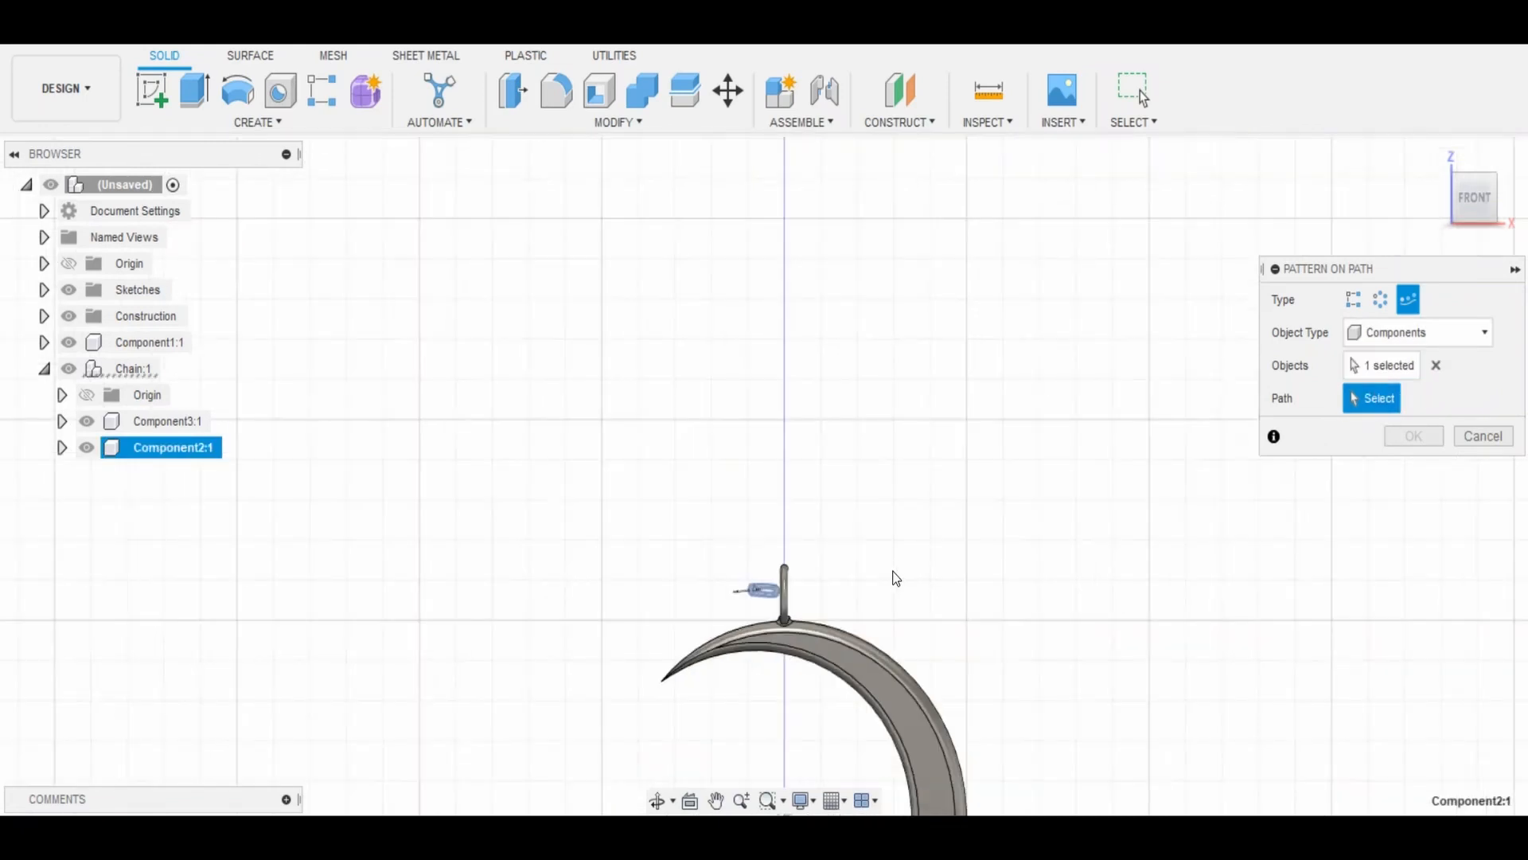
{"action": "left_click", "coordinate": [44, 290]}
{"action": "left_click", "coordinate": [87, 421]}
{"action": "left_click", "coordinate": [623, 600]}
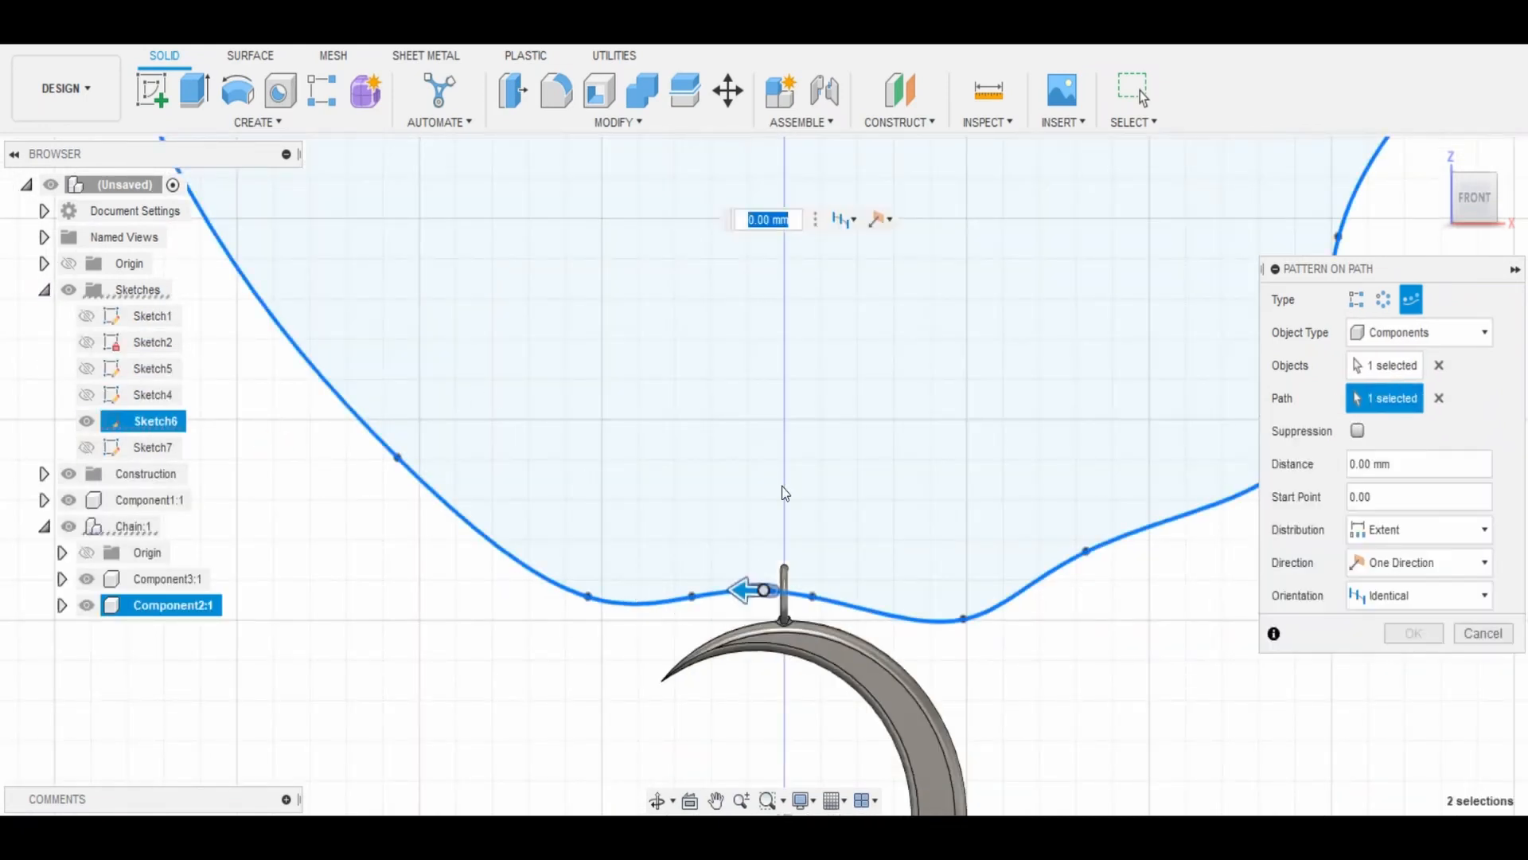
Pattern the flat link with a quantity of 108 over an extent of 107.878 mm in one direction, with Identical orientation.
{"action": "scroll", "coordinate": [839, 549], "scroll_direction": "down", "scroll_amount": 2}
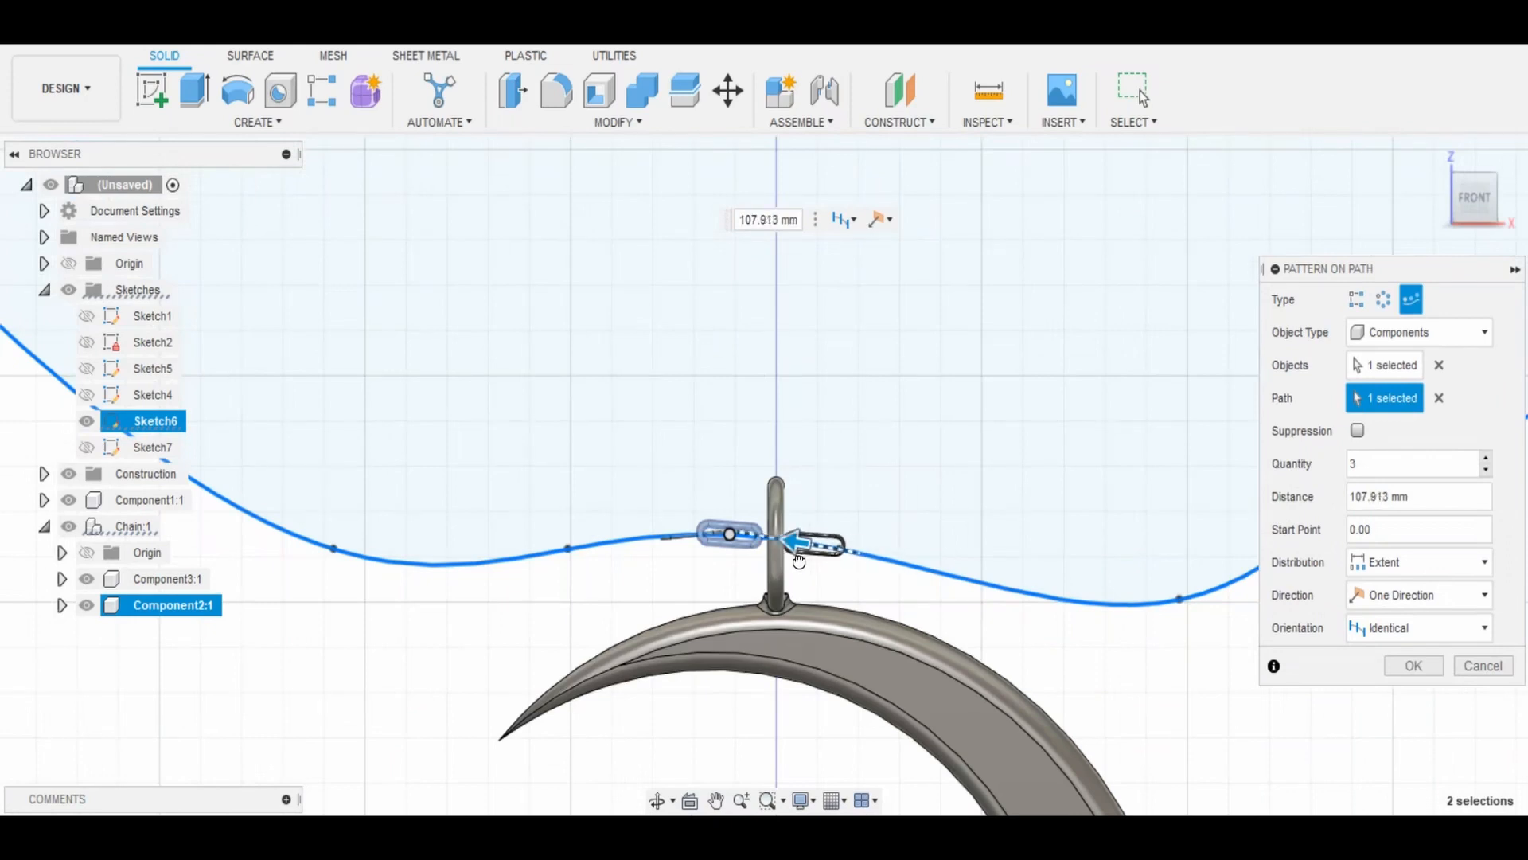
{"action": "type", "text": "107"}
{"action": "scroll", "coordinate": [796, 550], "scroll_direction": "up", "scroll_amount": 3}
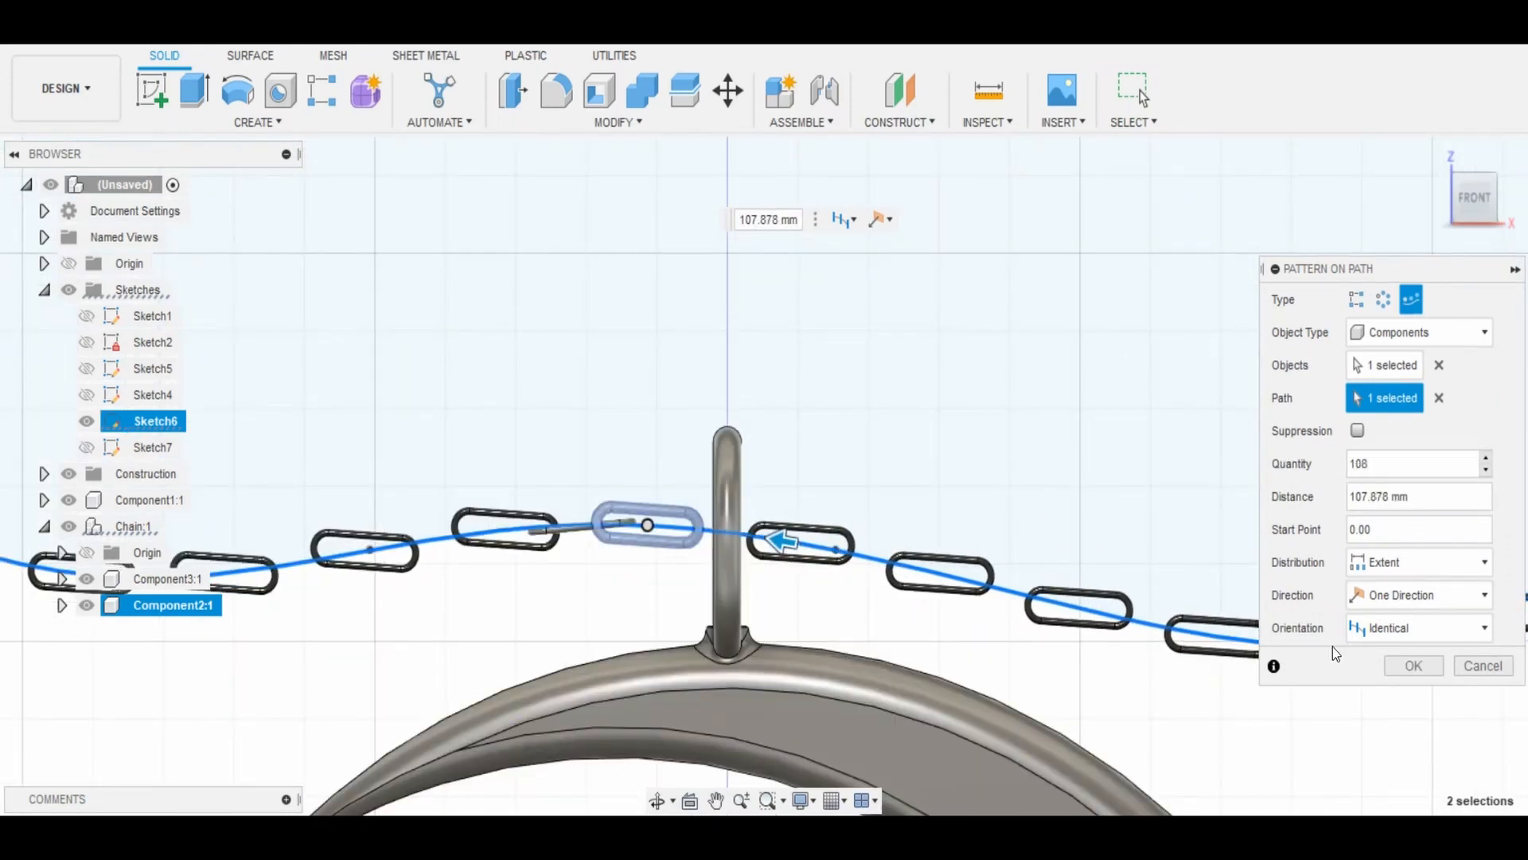
{"action": "key", "text": "Return"}
Start a Pattern on Path of the edge-on link component, Component3, along the same closed spline.
{"action": "left_click", "coordinate": [208, 581]}
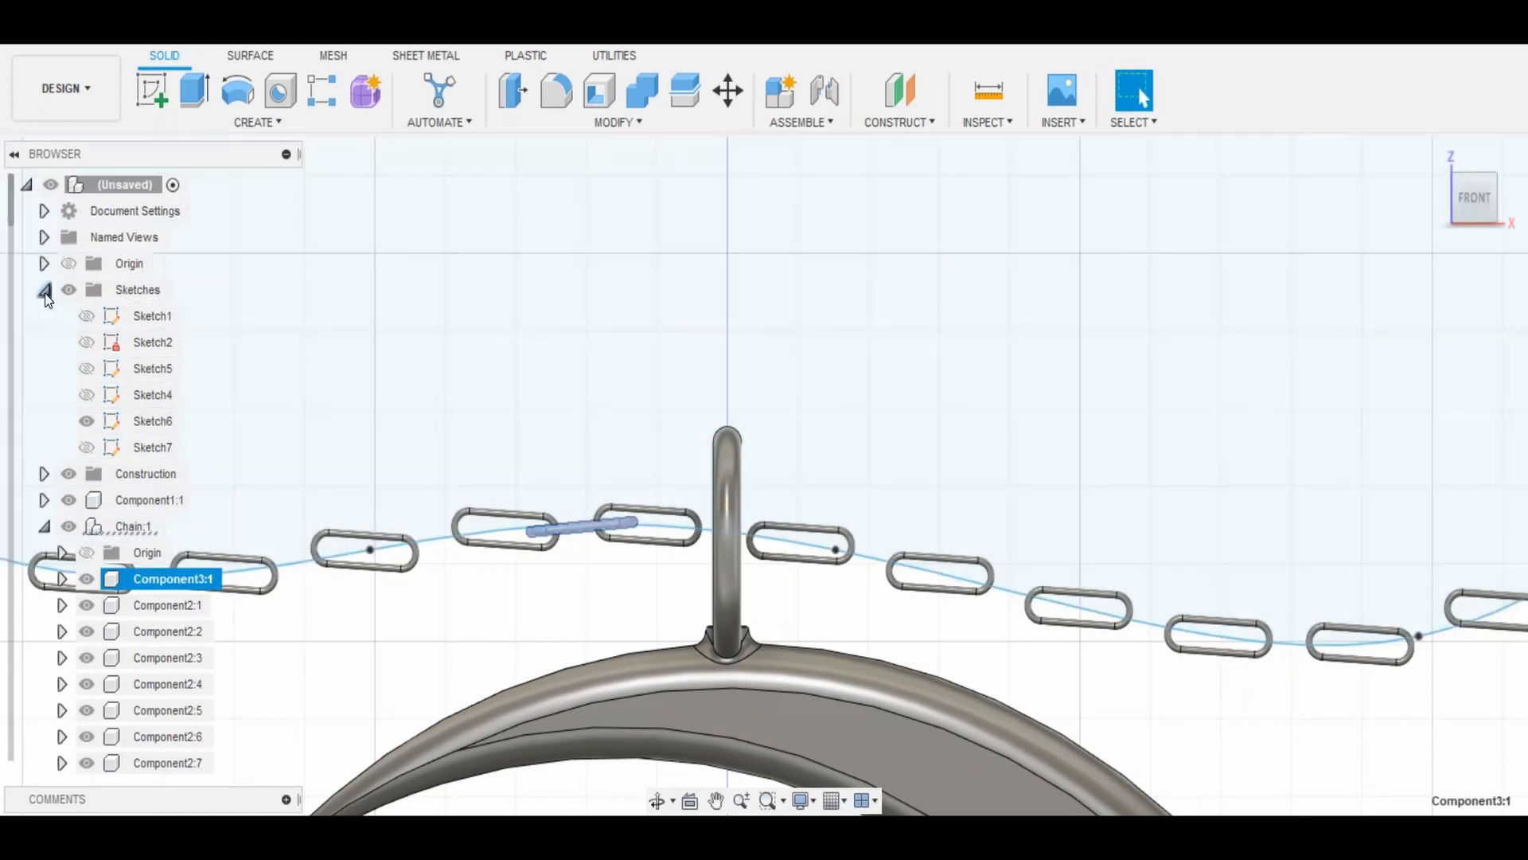
{"action": "scroll", "coordinate": [422, 647], "scroll_direction": "down", "scroll_amount": 3}
{"action": "left_click", "coordinate": [44, 290]}
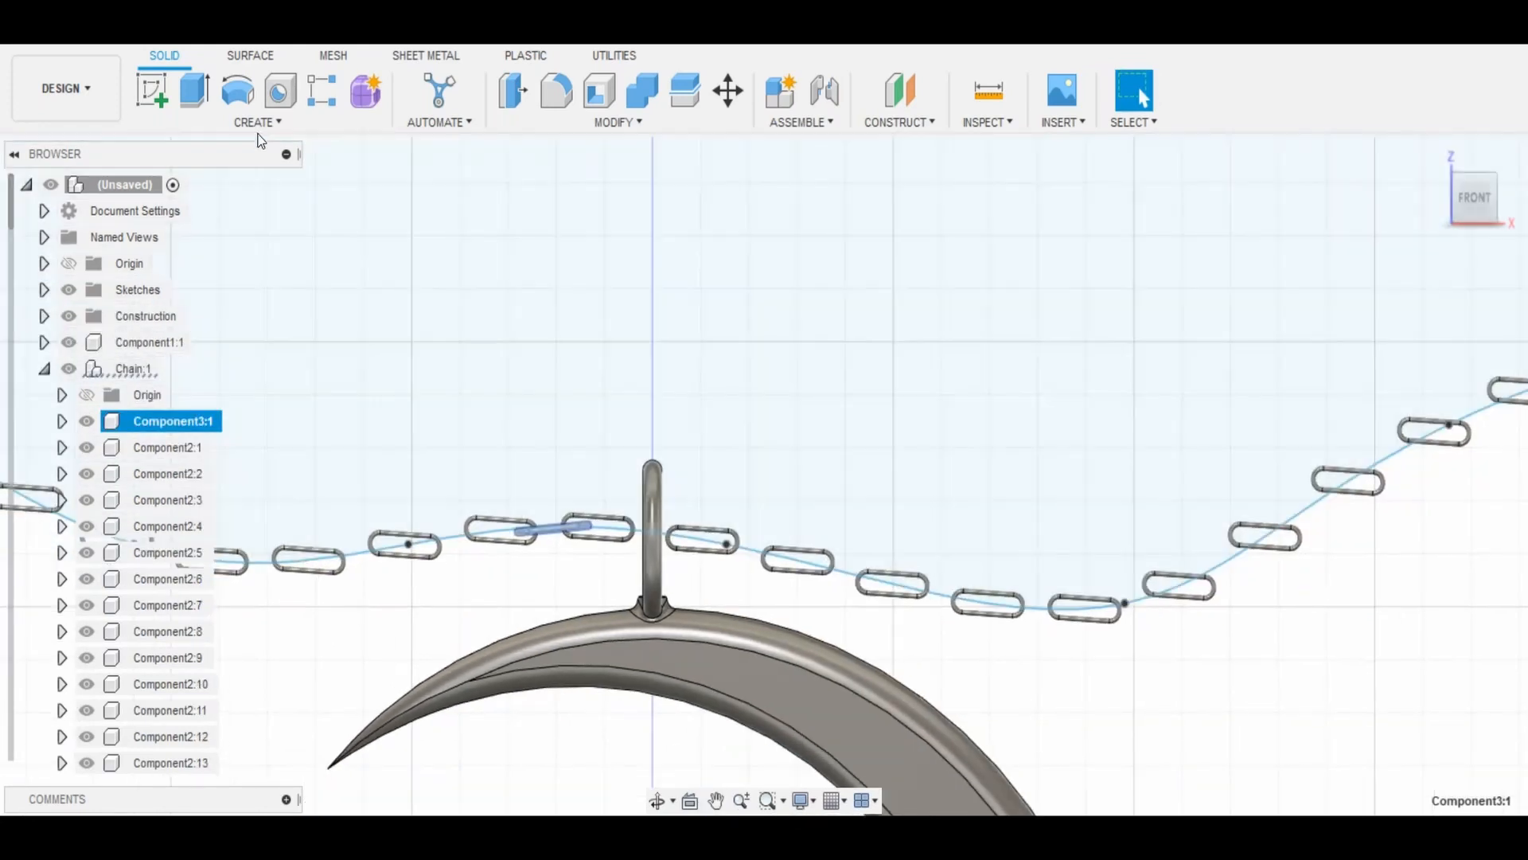
{"action": "left_click", "coordinate": [257, 122]}
{"action": "mouse_move", "coordinate": [215, 612]}
{"action": "left_click", "coordinate": [343, 657]}
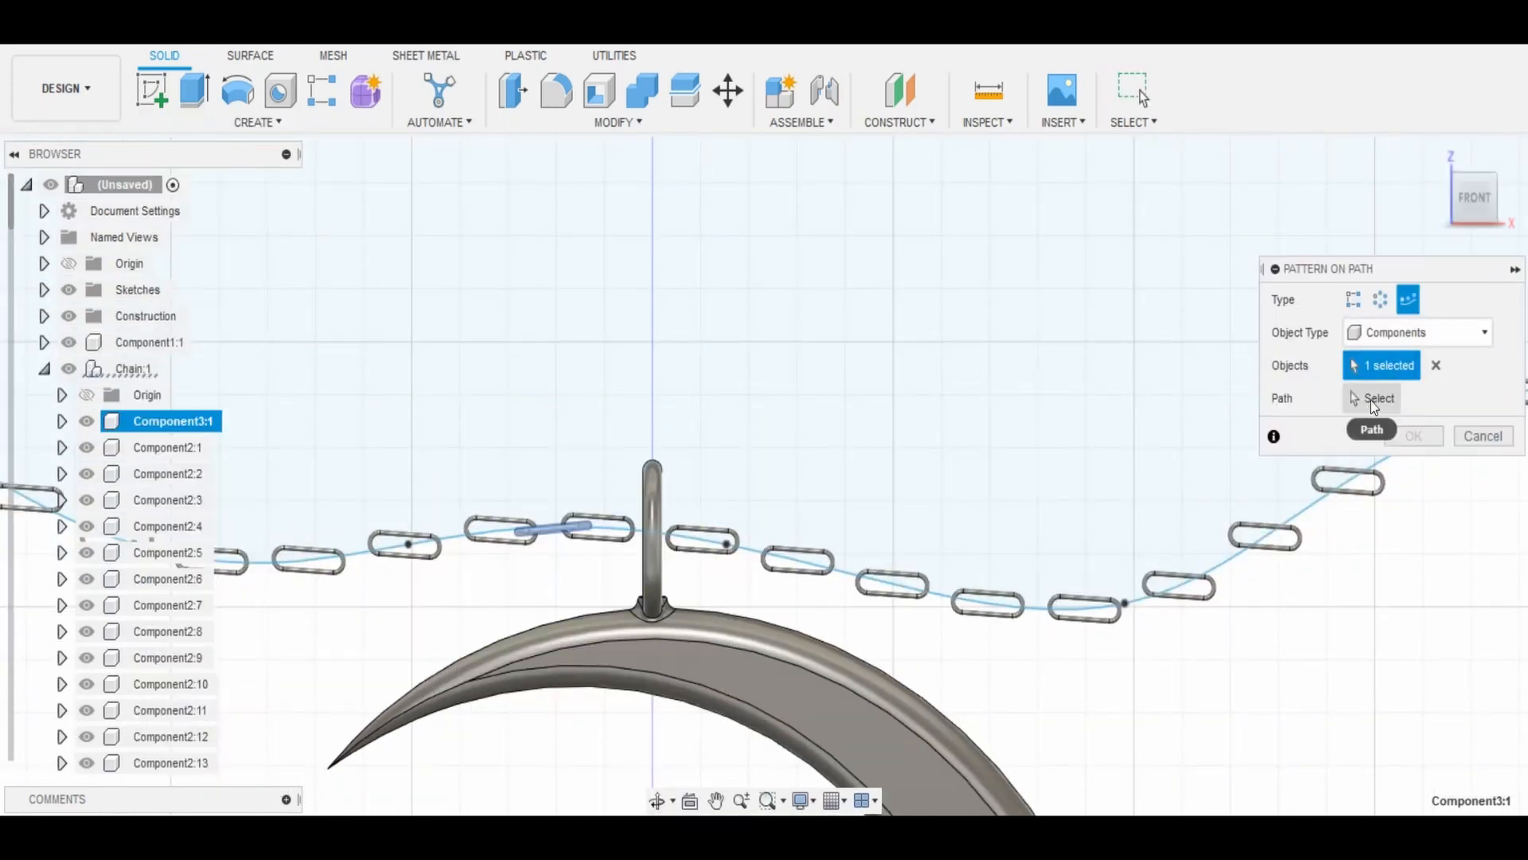
{"action": "left_click", "coordinate": [750, 552]}
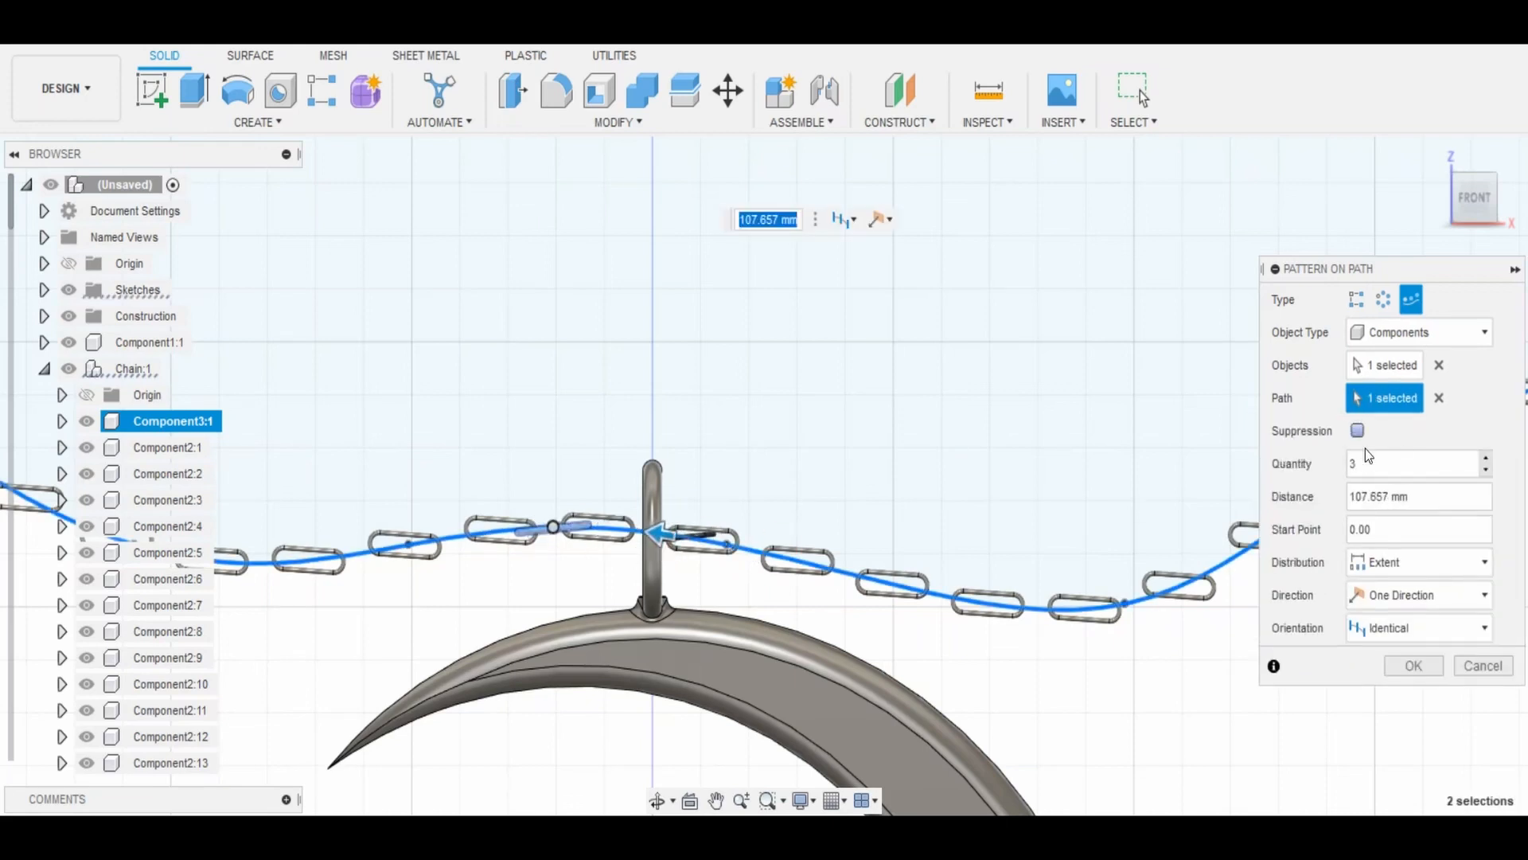
Pattern the edge-on link with a quantity of 108 over about 108 mm, using Path Direction orientation.
{"action": "scroll", "coordinate": [676, 533], "scroll_direction": "up", "scroll_amount": 3}
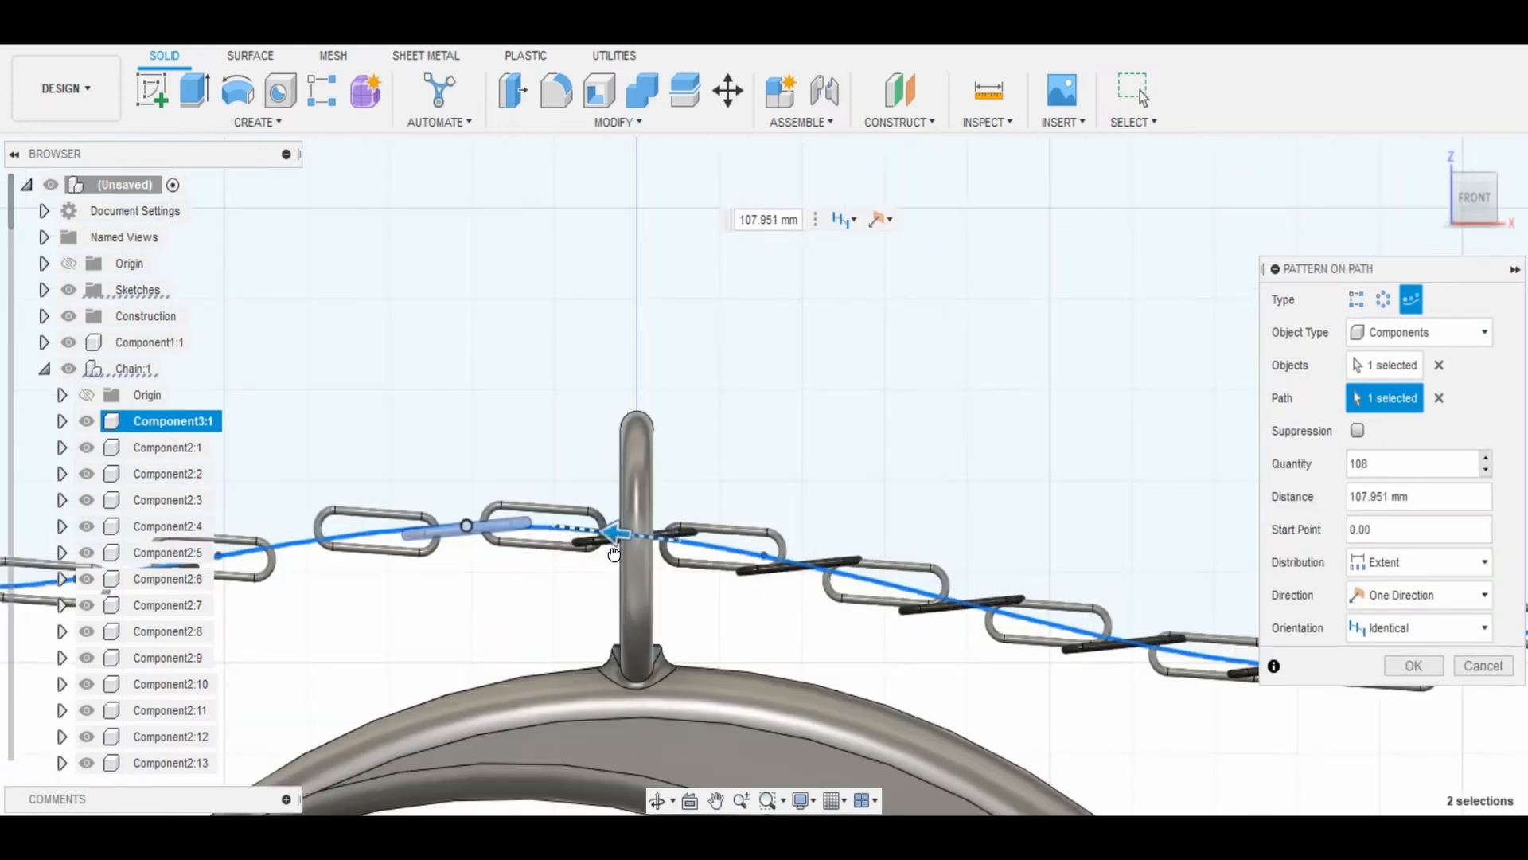
{"action": "left_click", "coordinate": [1419, 628]}
{"action": "left_click", "coordinate": [1389, 675]}
{"action": "left_click_drag", "start_coordinate": [605, 542], "coordinate": [613, 546]}
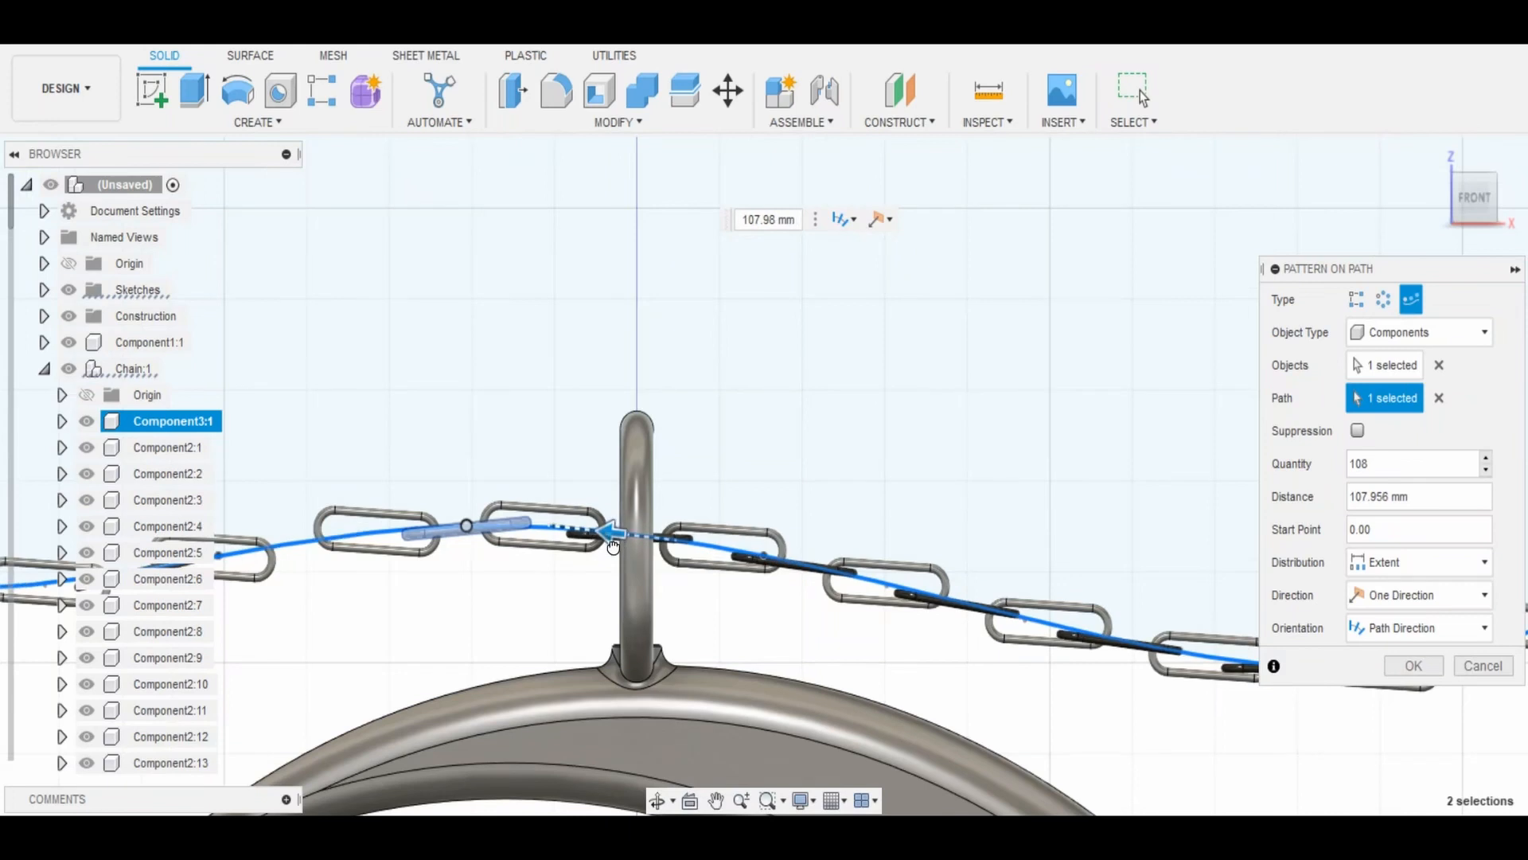
{"action": "key", "text": "Return"}
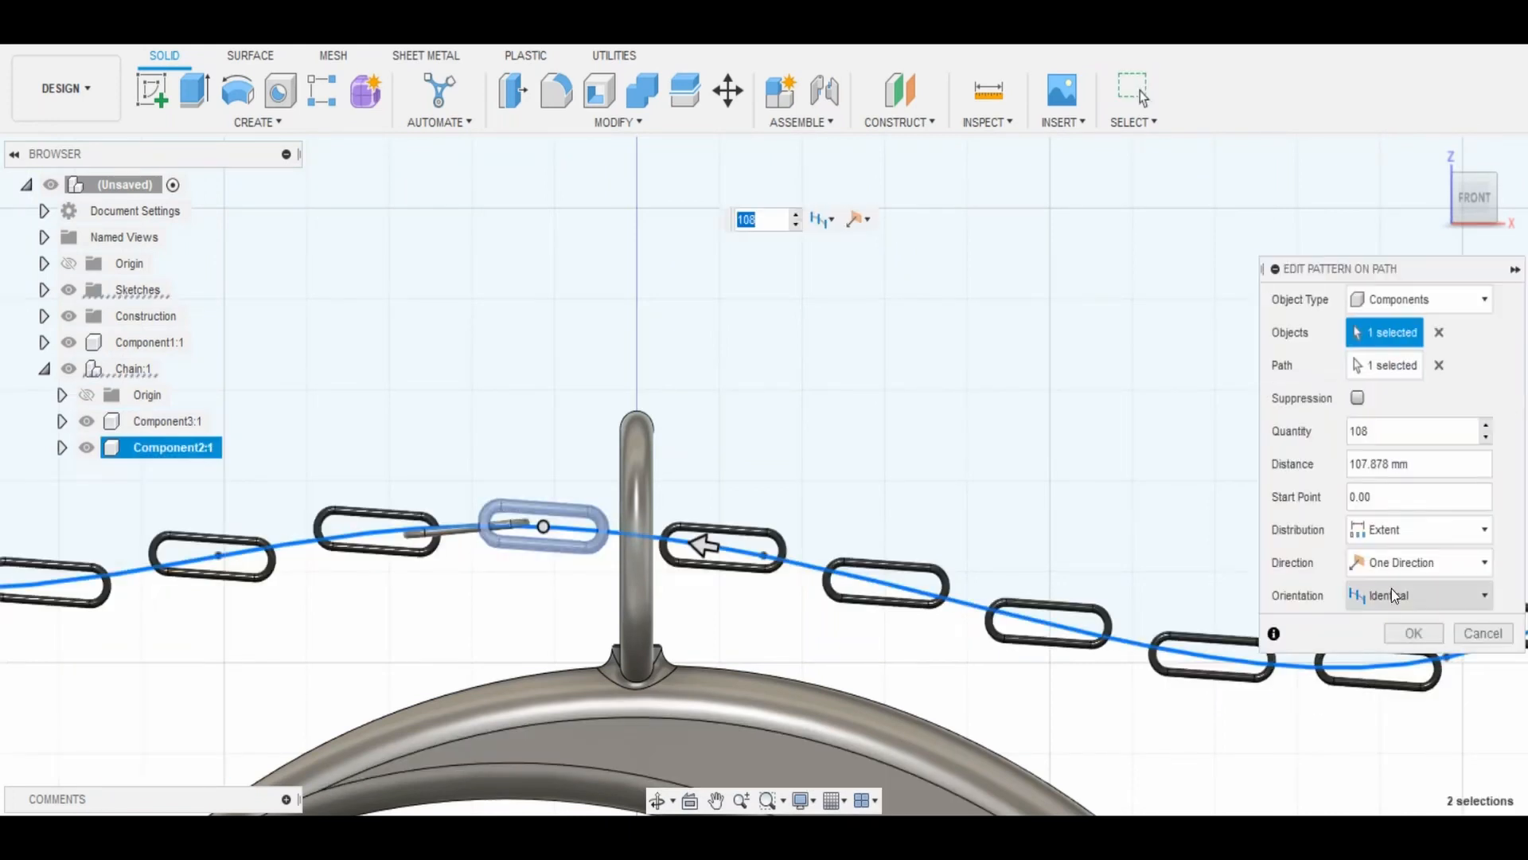
Edit the flat link's path pattern to use Path Direction orientation.
{"action": "key", "text": "Return"}
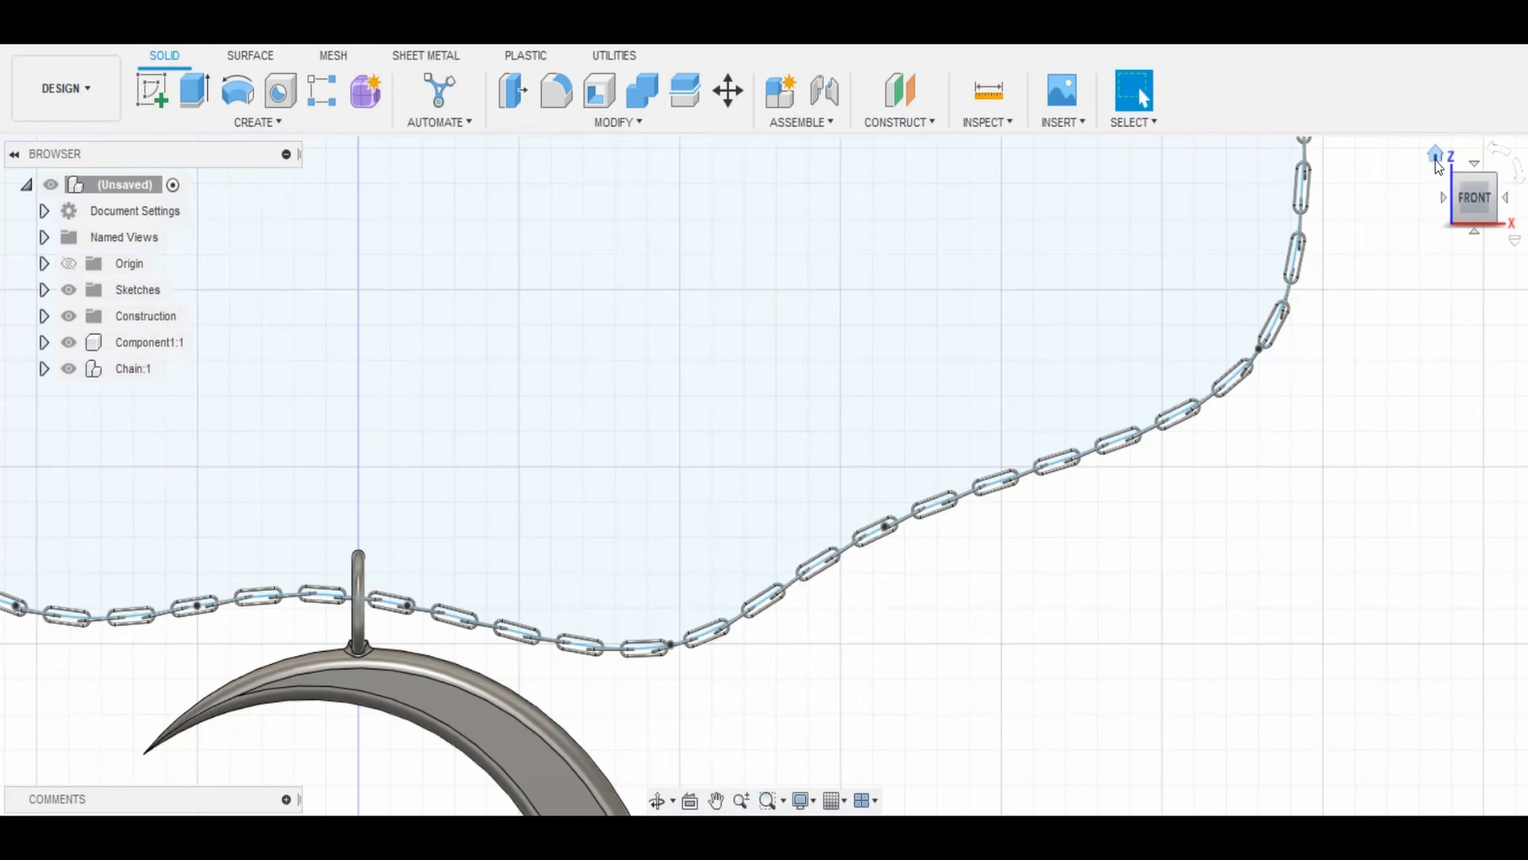
Hide the sketch of the closed spline path so only the pendant and chain are shown.
{"action": "left_click", "coordinate": [1436, 159]}
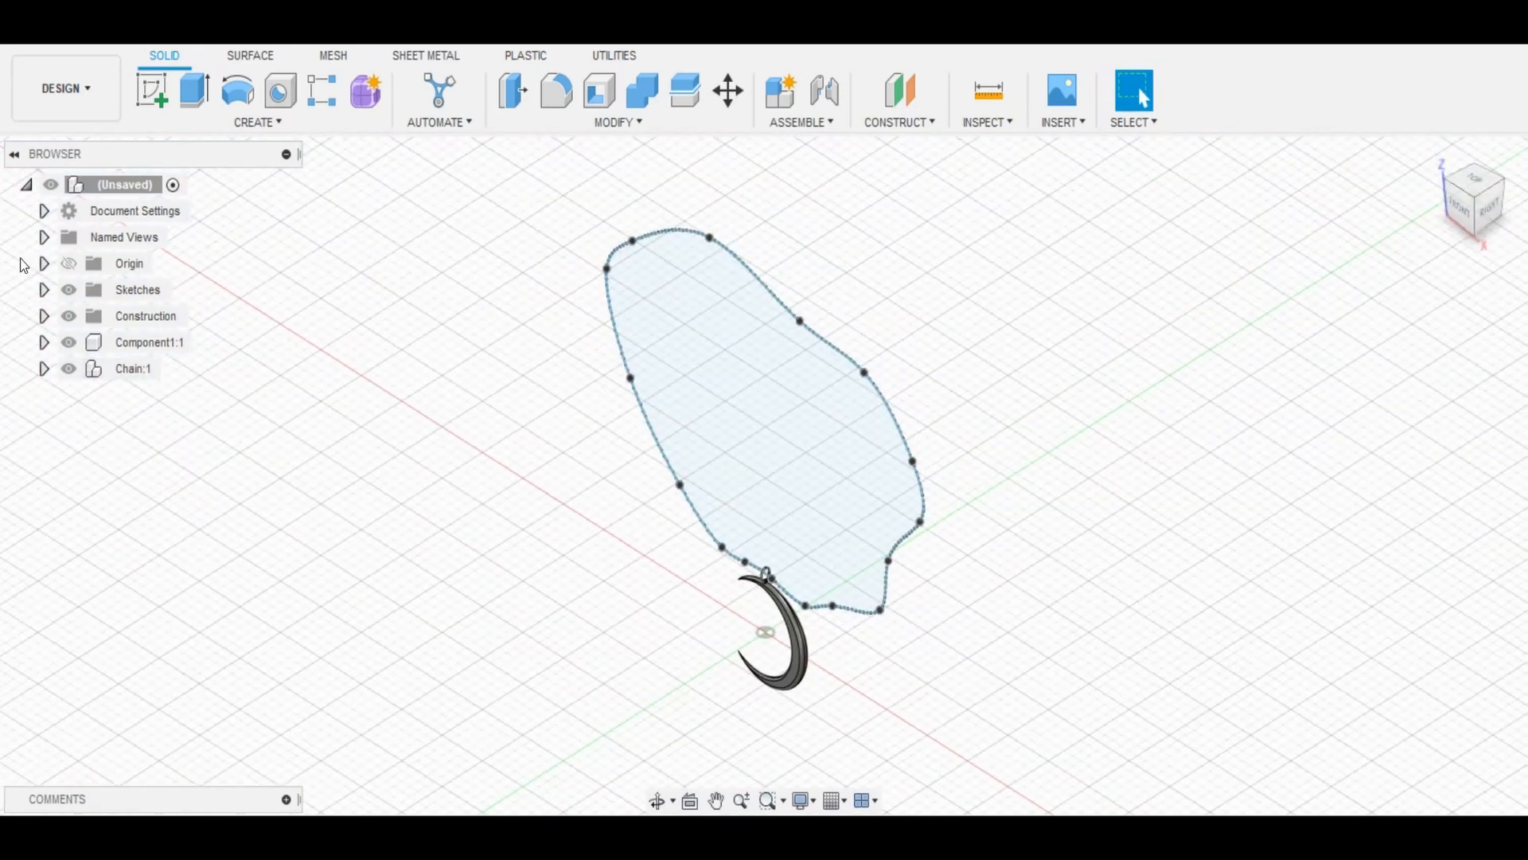
{"action": "left_click", "coordinate": [44, 290]}
{"action": "left_click", "coordinate": [87, 422]}
{"action": "left_click", "coordinate": [44, 290]}
{"action": "scroll", "coordinate": [849, 627], "scroll_direction": "up", "scroll_amount": 5}
{"action": "mouse_move", "coordinate": [848, 626]}
{"action": "middle_mouse_down"}
{"action": "mouse_move", "coordinate": [880, 523]}
{"action": "mouse_move", "coordinate": [915, 507]}
{"action": "middle_mouse_up"}
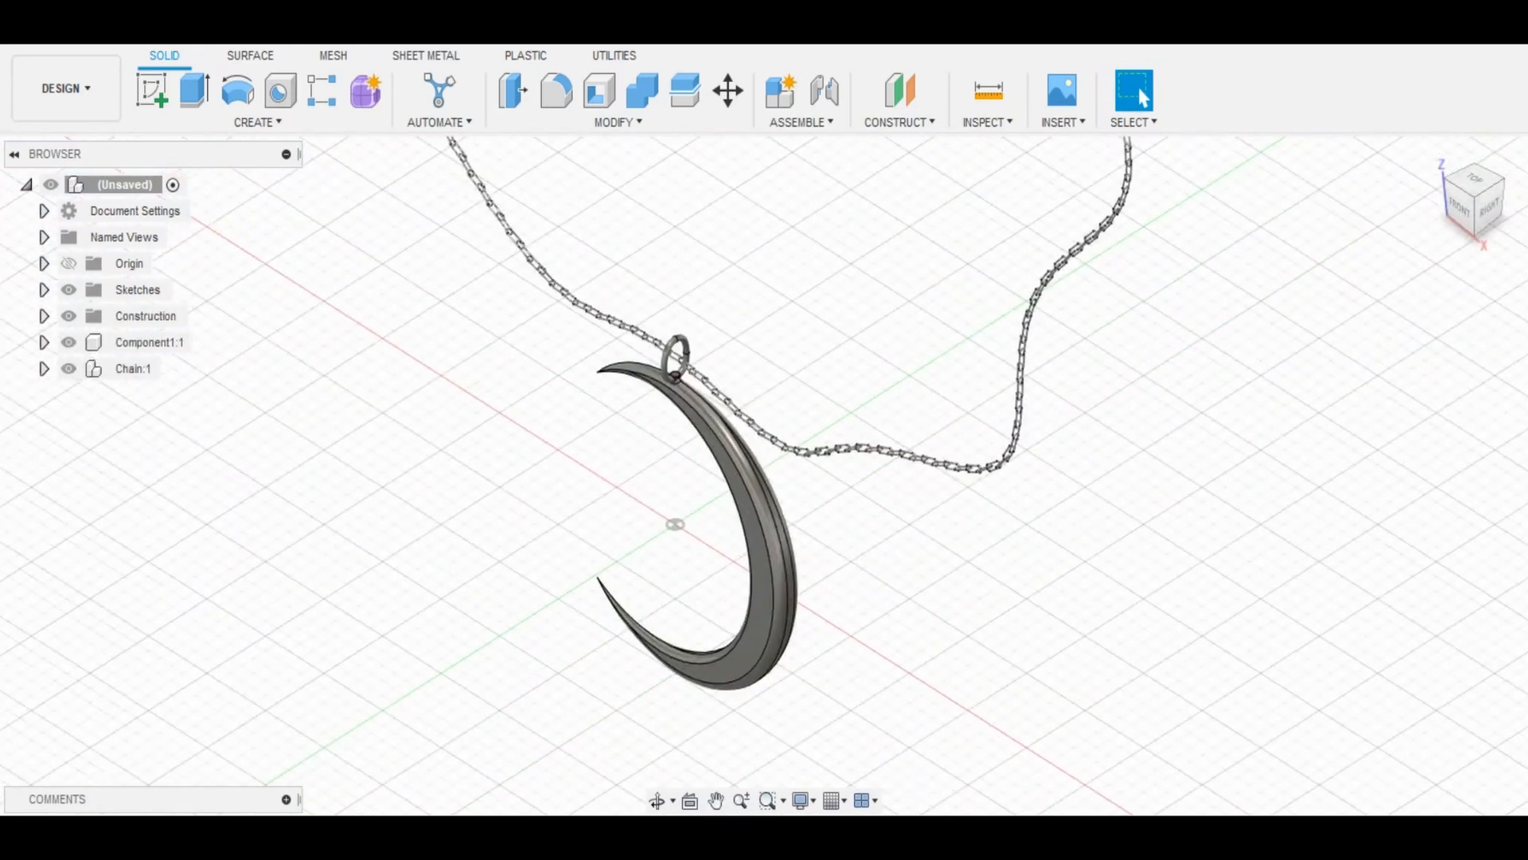
Find gold in the appearance library and apply Gold - Polished to the whole design.
{"action": "middle_click_drag", "start_coordinate": [1003, 623], "coordinate": [889, 594]}
{"action": "scroll", "coordinate": [889, 595], "scroll_direction": "down", "scroll_amount": 2}
{"action": "key", "text": "a"}
{"action": "left_click", "coordinate": [1180, 607]}
{"action": "type", "text": "gold"}
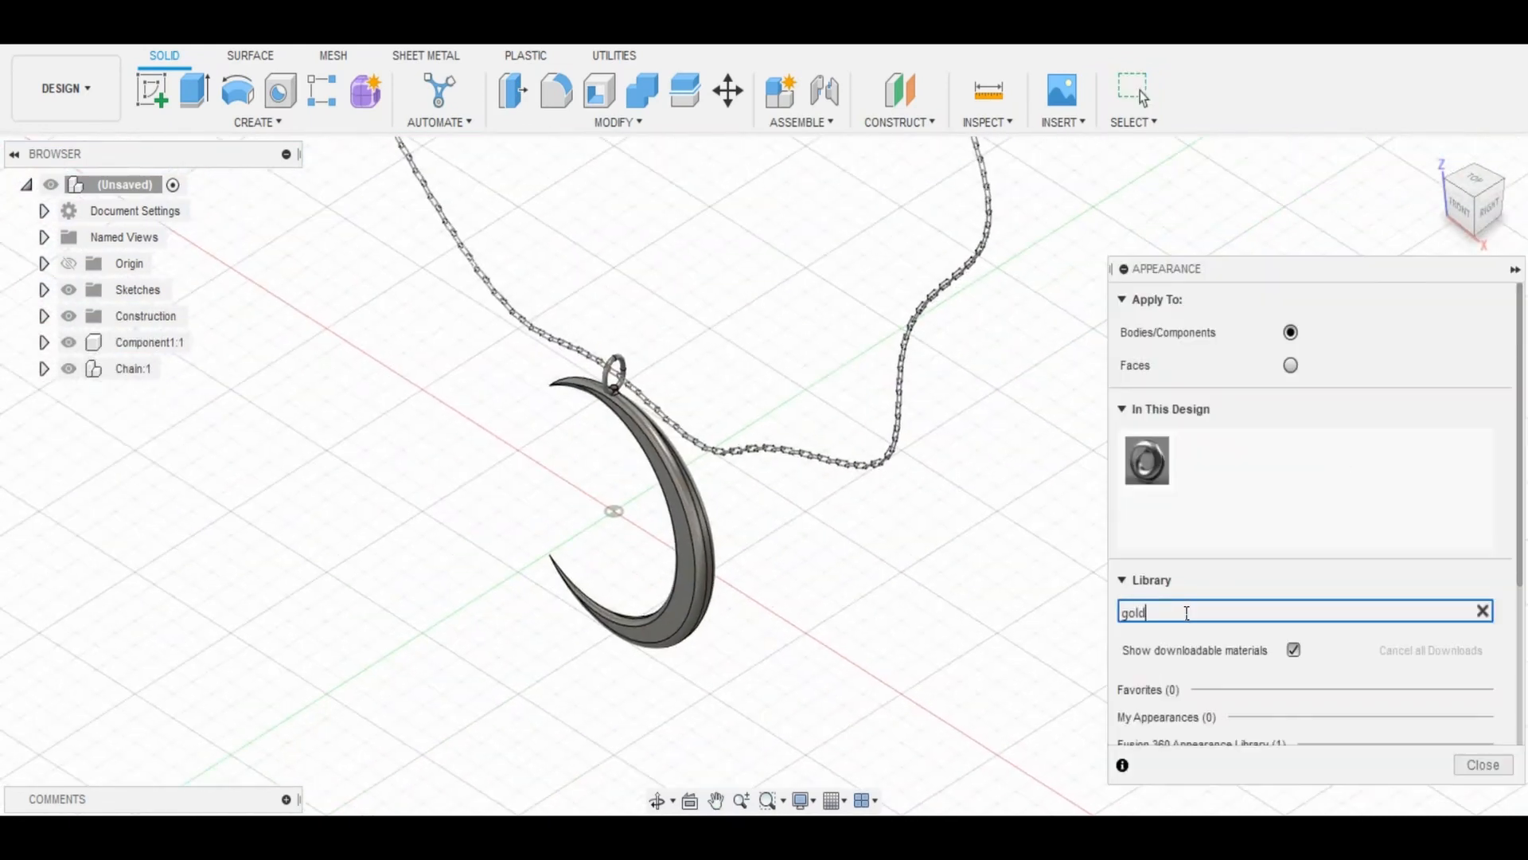
{"action": "scroll", "coordinate": [1198, 613], "scroll_direction": "down", "scroll_amount": 3}
{"action": "left_click_drag", "start_coordinate": [1140, 589], "coordinate": [103, 186]}
{"action": "left_click", "coordinate": [1476, 767]}
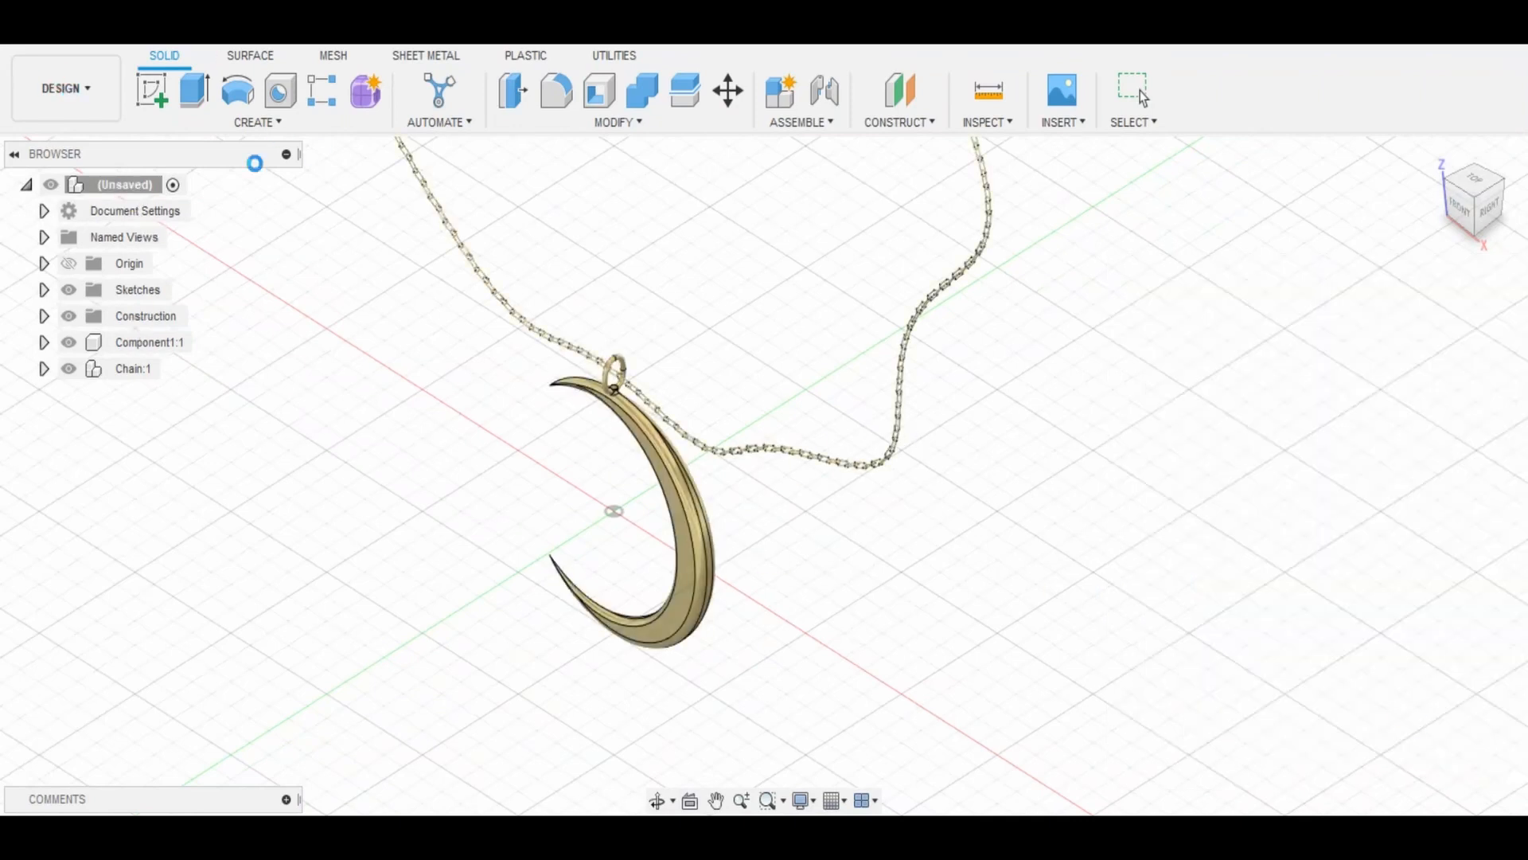
Examine the gold pendant, hanging ring and chain from the front and at an angle.
{"action": "scroll", "coordinate": [1040, 472], "scroll_direction": "down", "scroll_amount": 5}
{"action": "left_click", "coordinate": [1460, 208]}
{"action": "scroll", "coordinate": [811, 601], "scroll_direction": "up", "scroll_amount": 3}
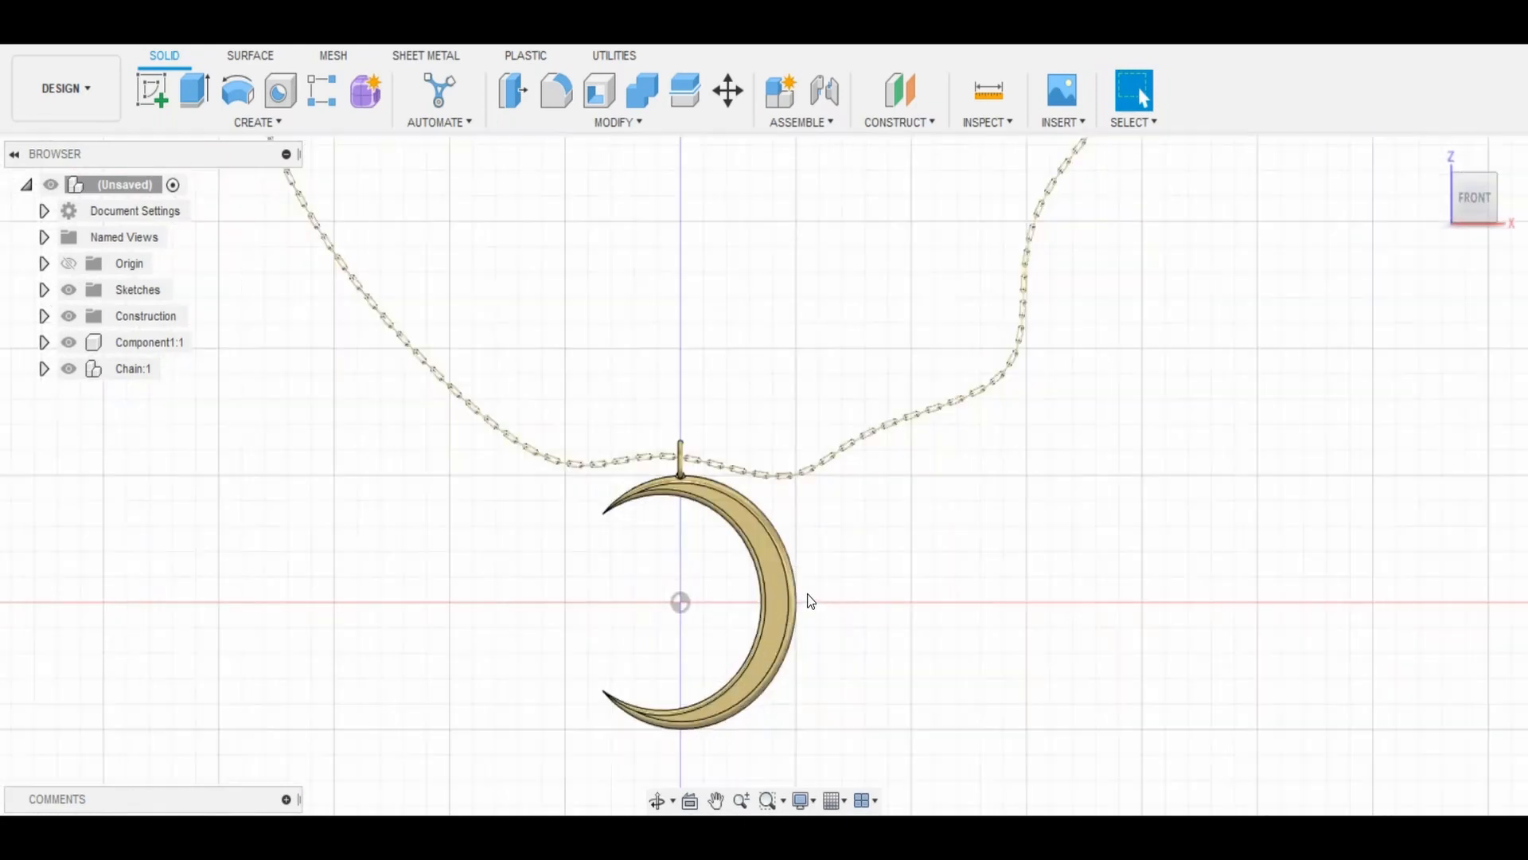
{"action": "scroll", "coordinate": [811, 601], "scroll_direction": "up", "scroll_amount": 2}
{"action": "middle_click_drag", "start_coordinate": [811, 601], "coordinate": [851, 557]}
{"action": "scroll", "coordinate": [868, 533], "scroll_direction": "down", "scroll_amount": 6}
{"action": "middle_click_drag", "start_coordinate": [868, 526], "coordinate": [964, 417]}
{"action": "scroll", "coordinate": [947, 471], "scroll_direction": "up", "scroll_amount": 7}
Save the design as LunarChain and switch to the Render workspace.
{"action": "left_click", "coordinate": [43, 116]}
{"action": "left_click", "coordinate": [110, 510]}
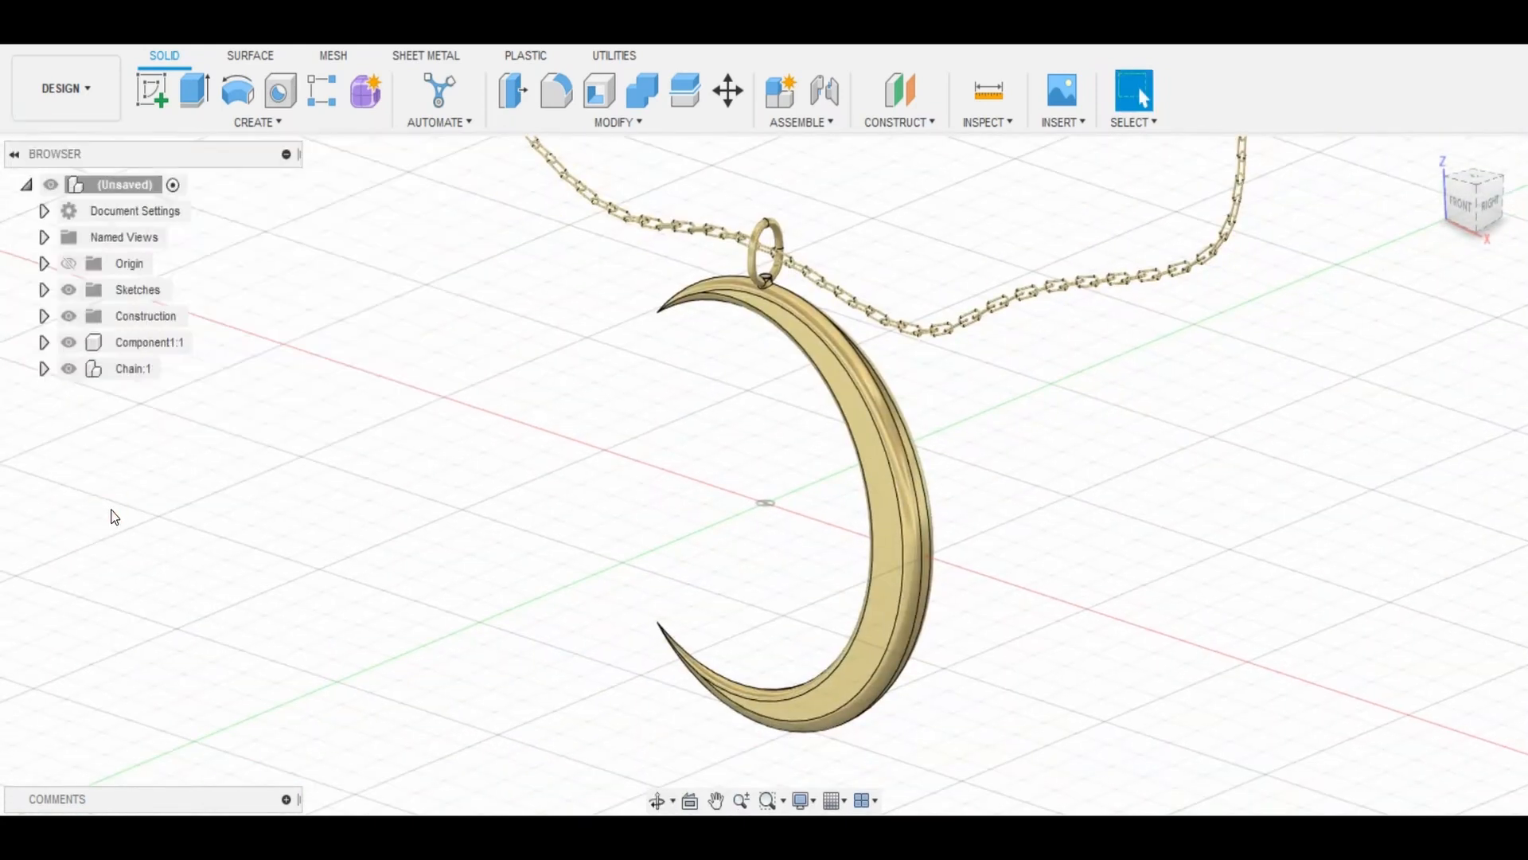
{"action": "left_click", "coordinate": [834, 801]}
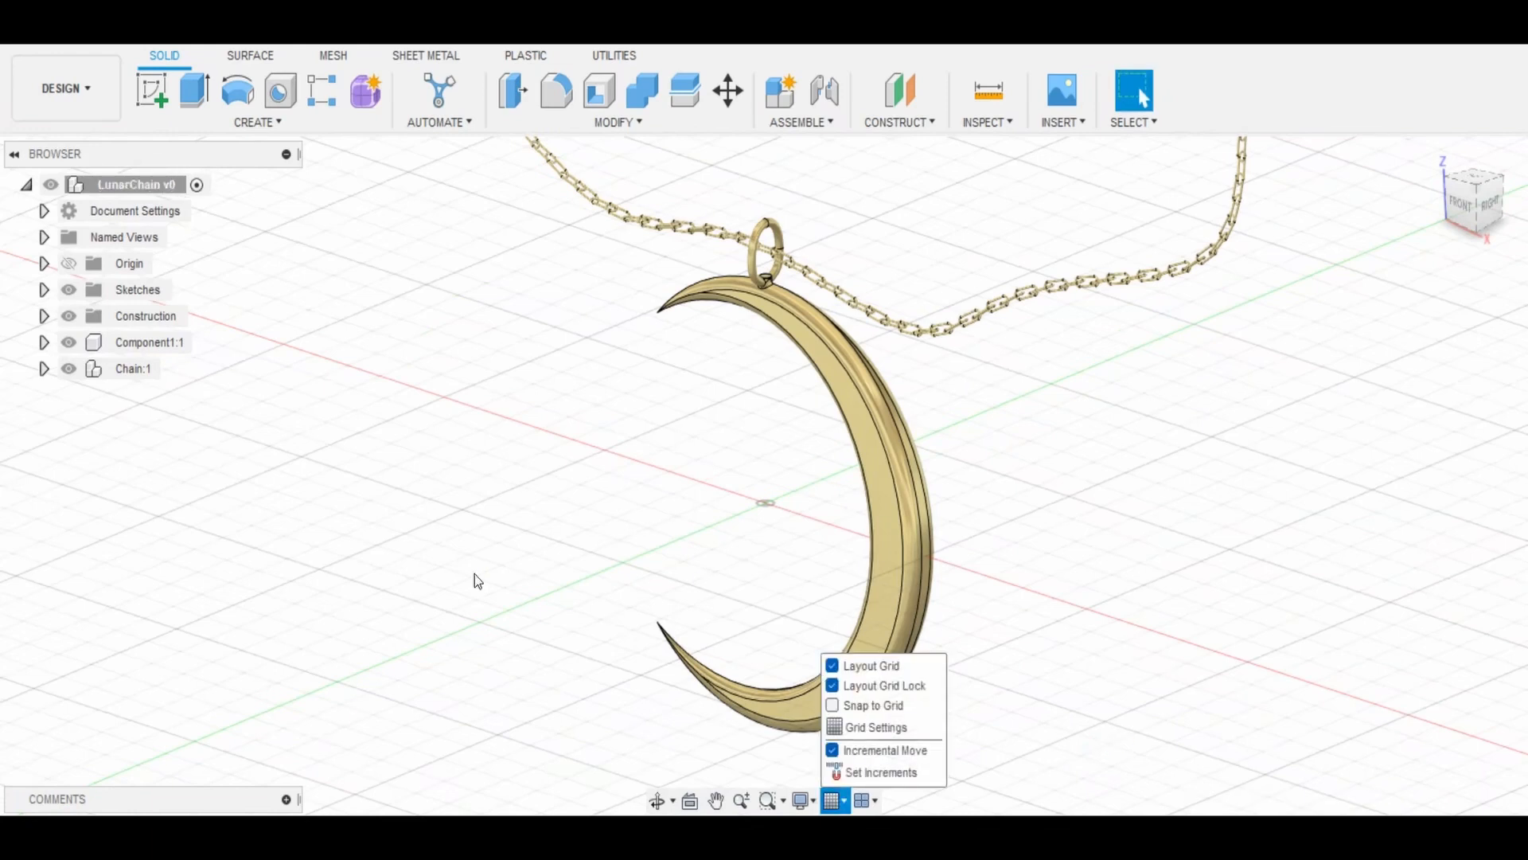
{"action": "left_click", "coordinate": [473, 574]}
{"action": "left_click", "coordinate": [67, 94]}
{"action": "left_click", "coordinate": [42, 218]}
{"action": "scroll", "coordinate": [1051, 450], "scroll_direction": "down", "scroll_amount": 3}
{"action": "middle_click_drag", "start_coordinate": [1051, 450], "coordinate": [952, 447]}
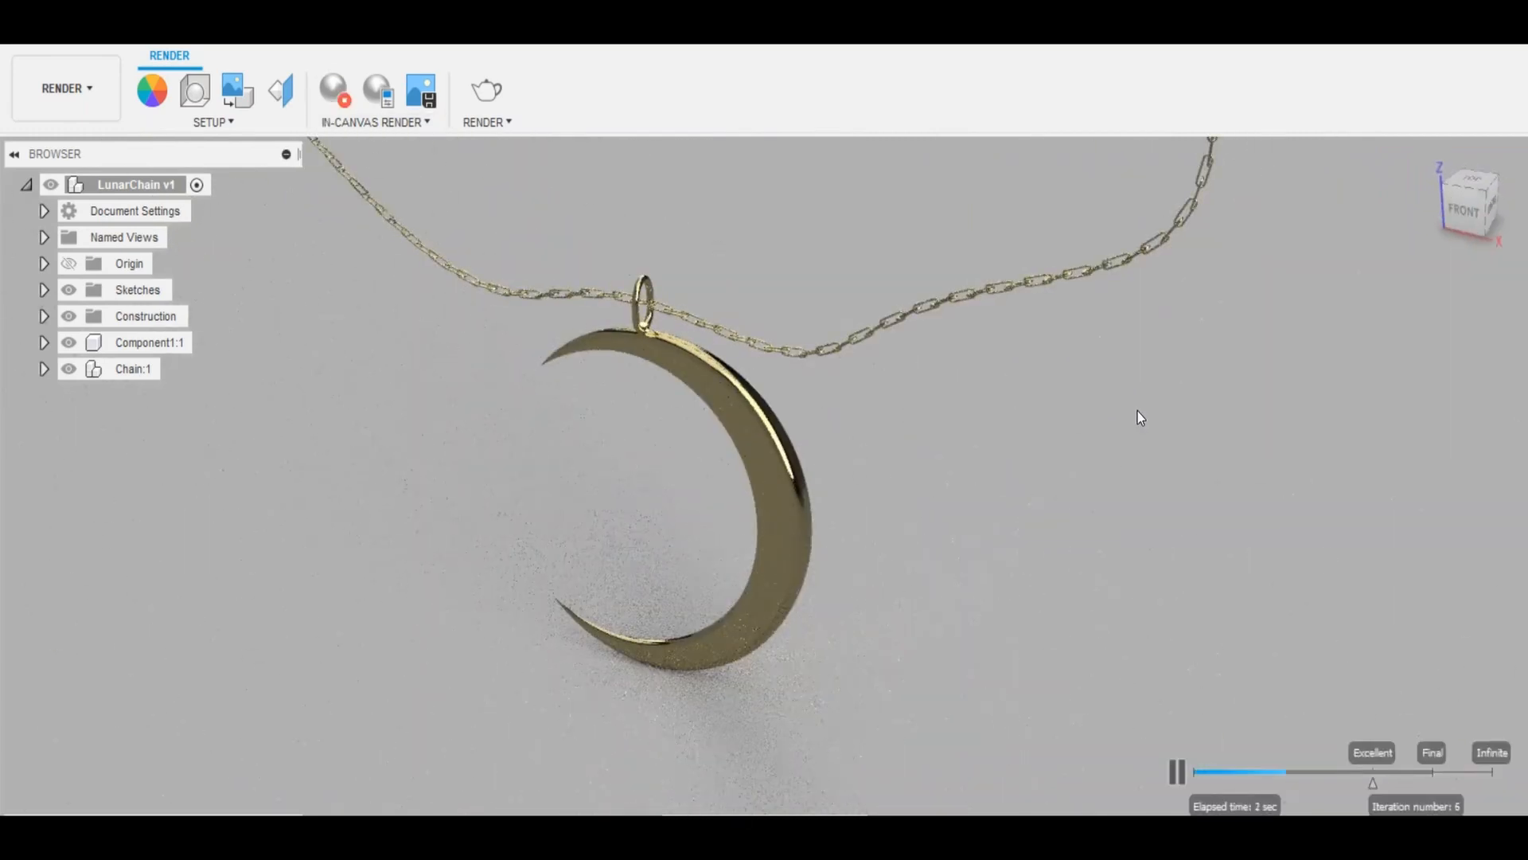
Resume the in-canvas render and set the scene's solid background color to white, RGB 255, 255, 255.
{"action": "left_click", "coordinate": [195, 90]}
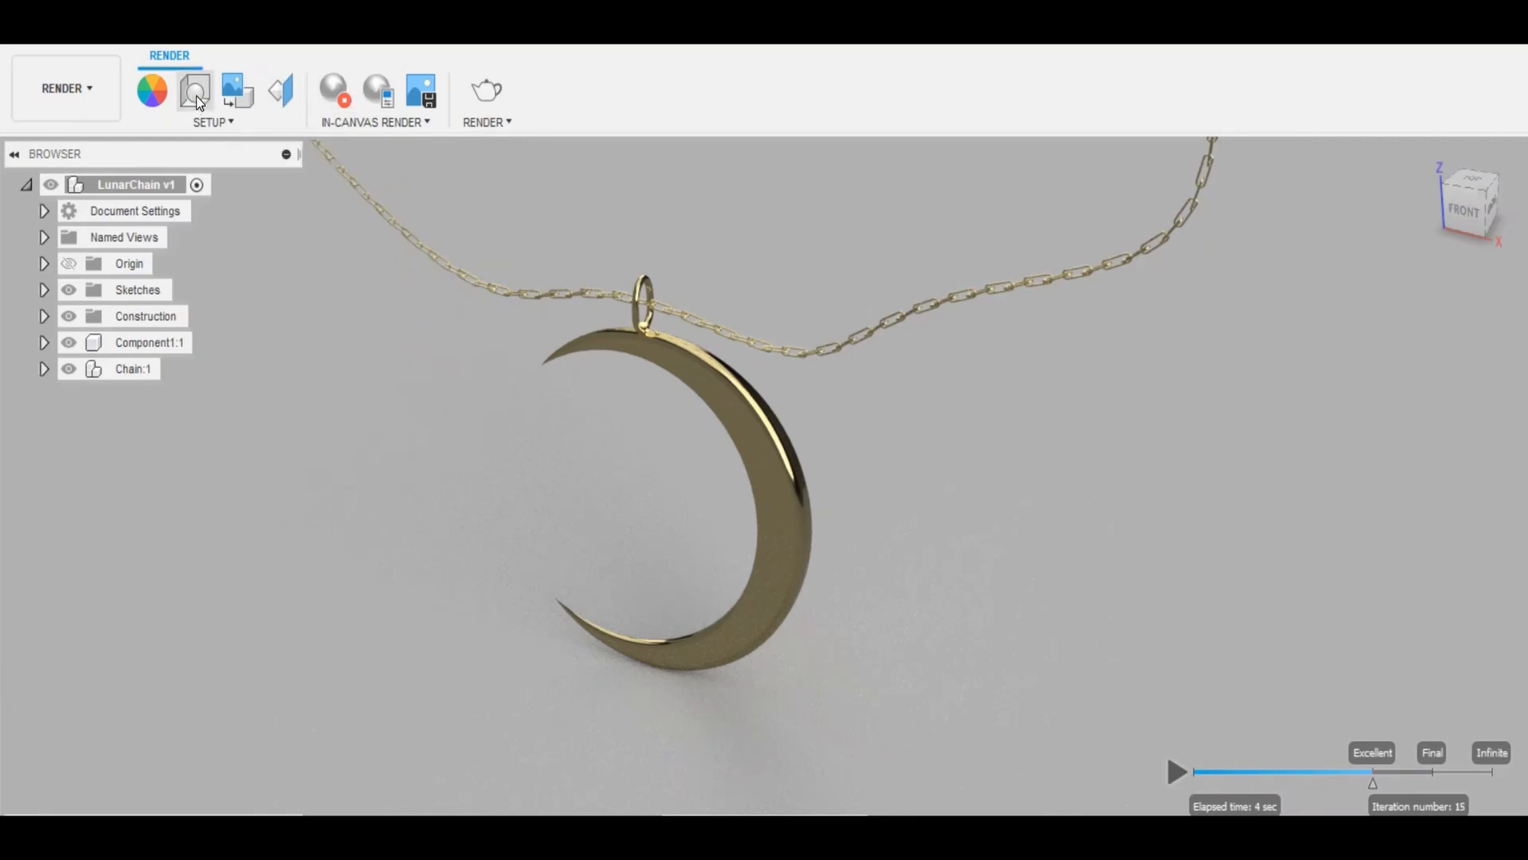
{"action": "left_click", "coordinate": [1170, 775]}
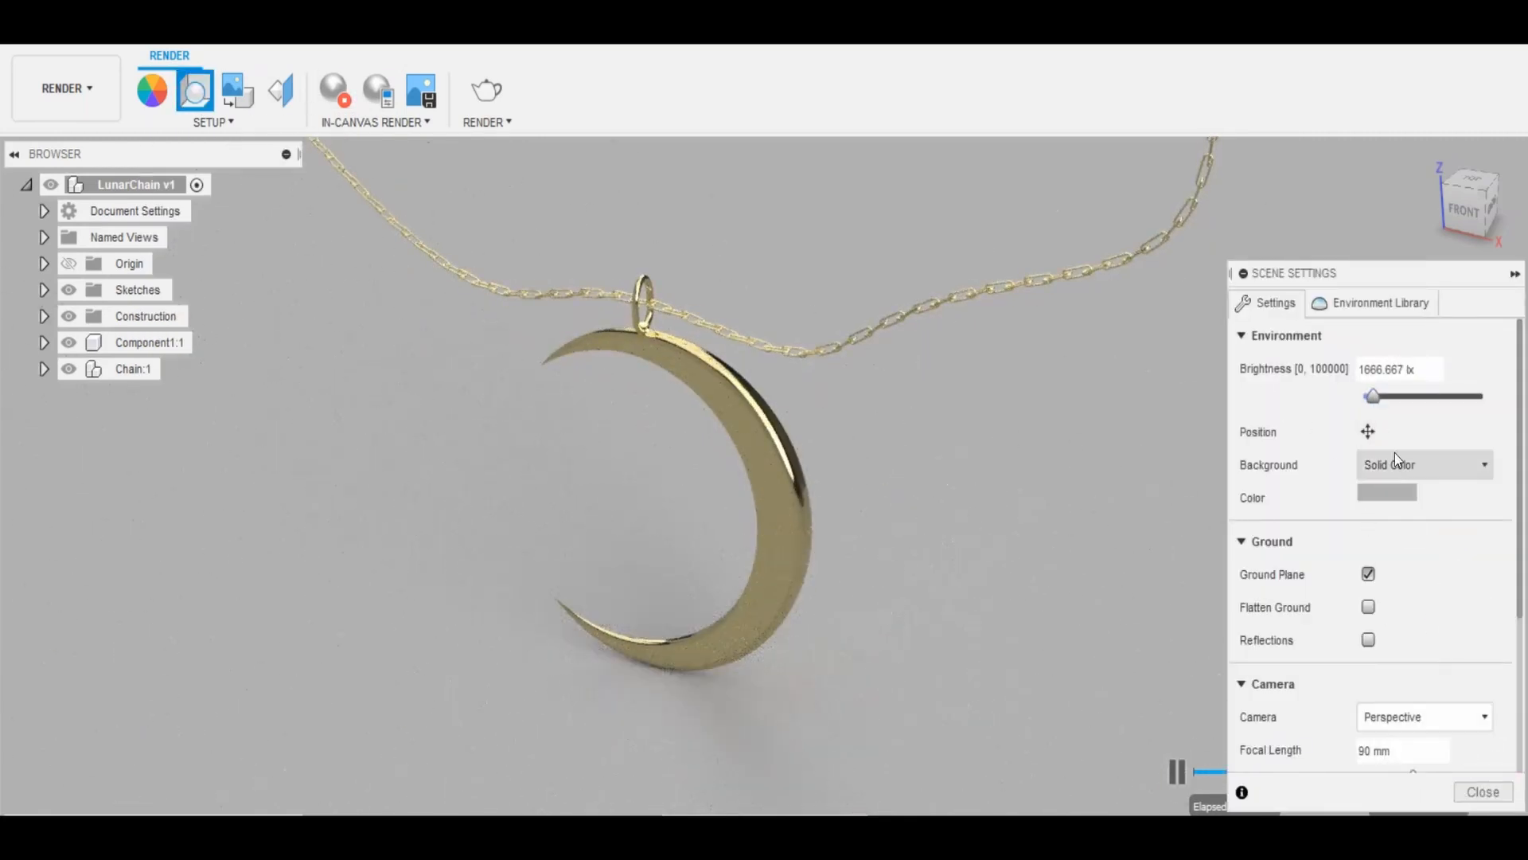
{"action": "left_click", "coordinate": [1386, 492]}
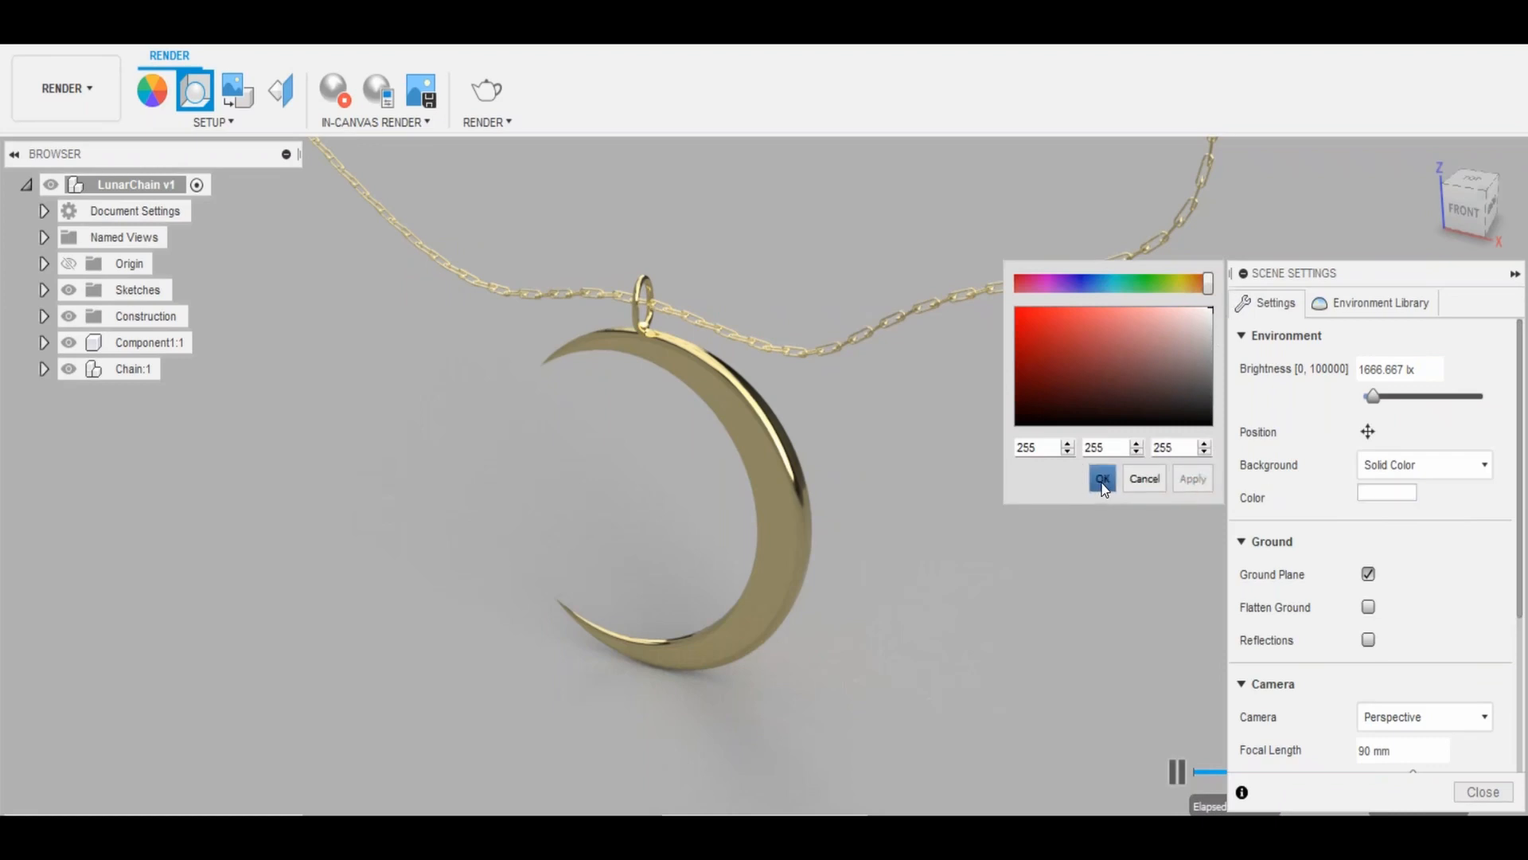
{"action": "left_click", "coordinate": [1103, 478]}
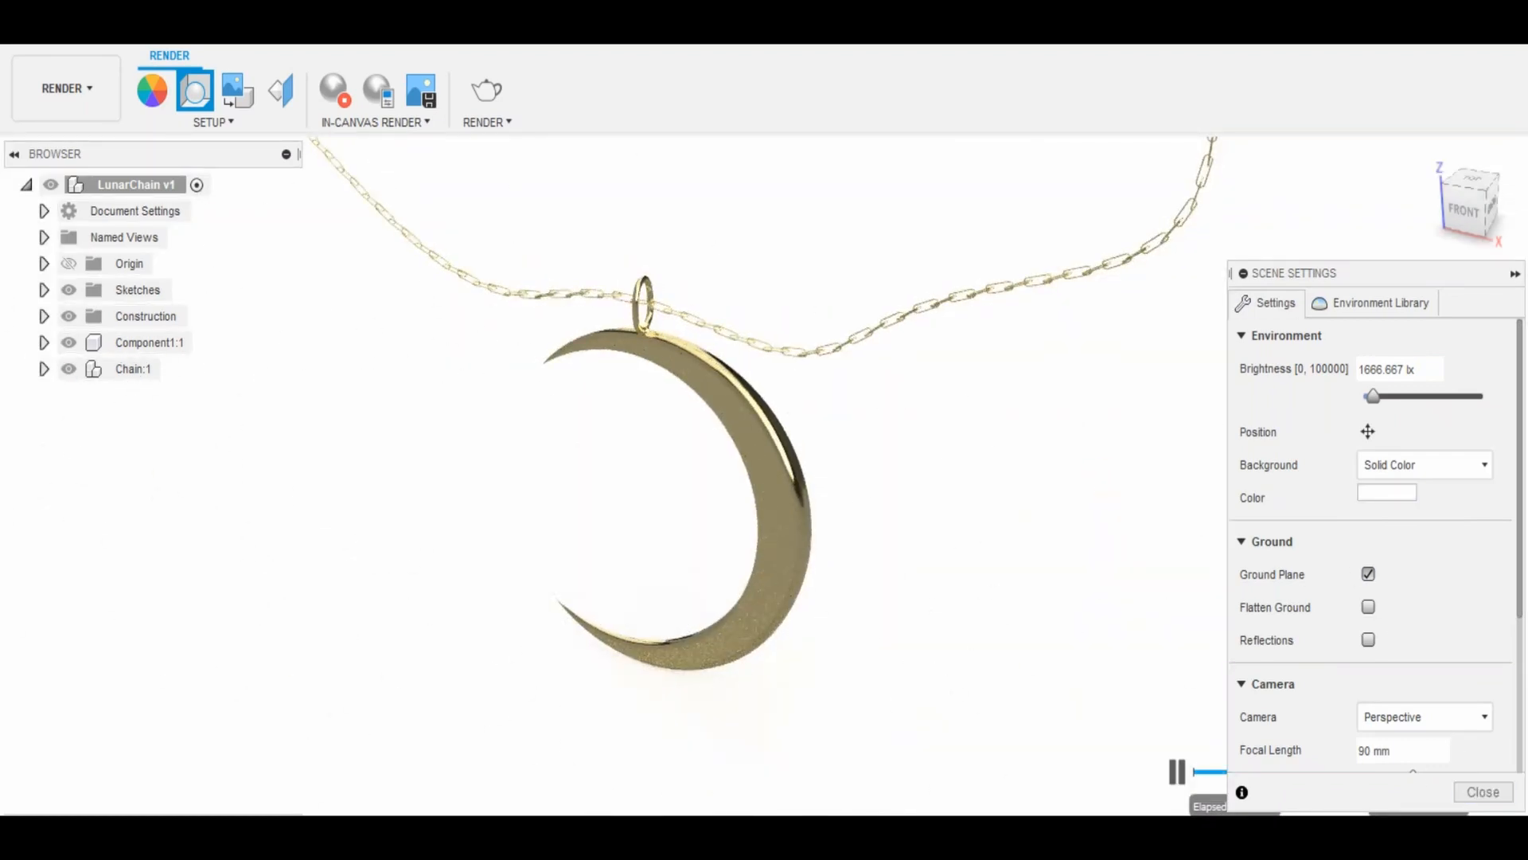
{"action": "left_click", "coordinate": [1482, 791]}
Edit the Gold - Polished appearance to a deeper yellow, RGB 236, 208, 96.
{"action": "left_click", "coordinate": [142, 106]}
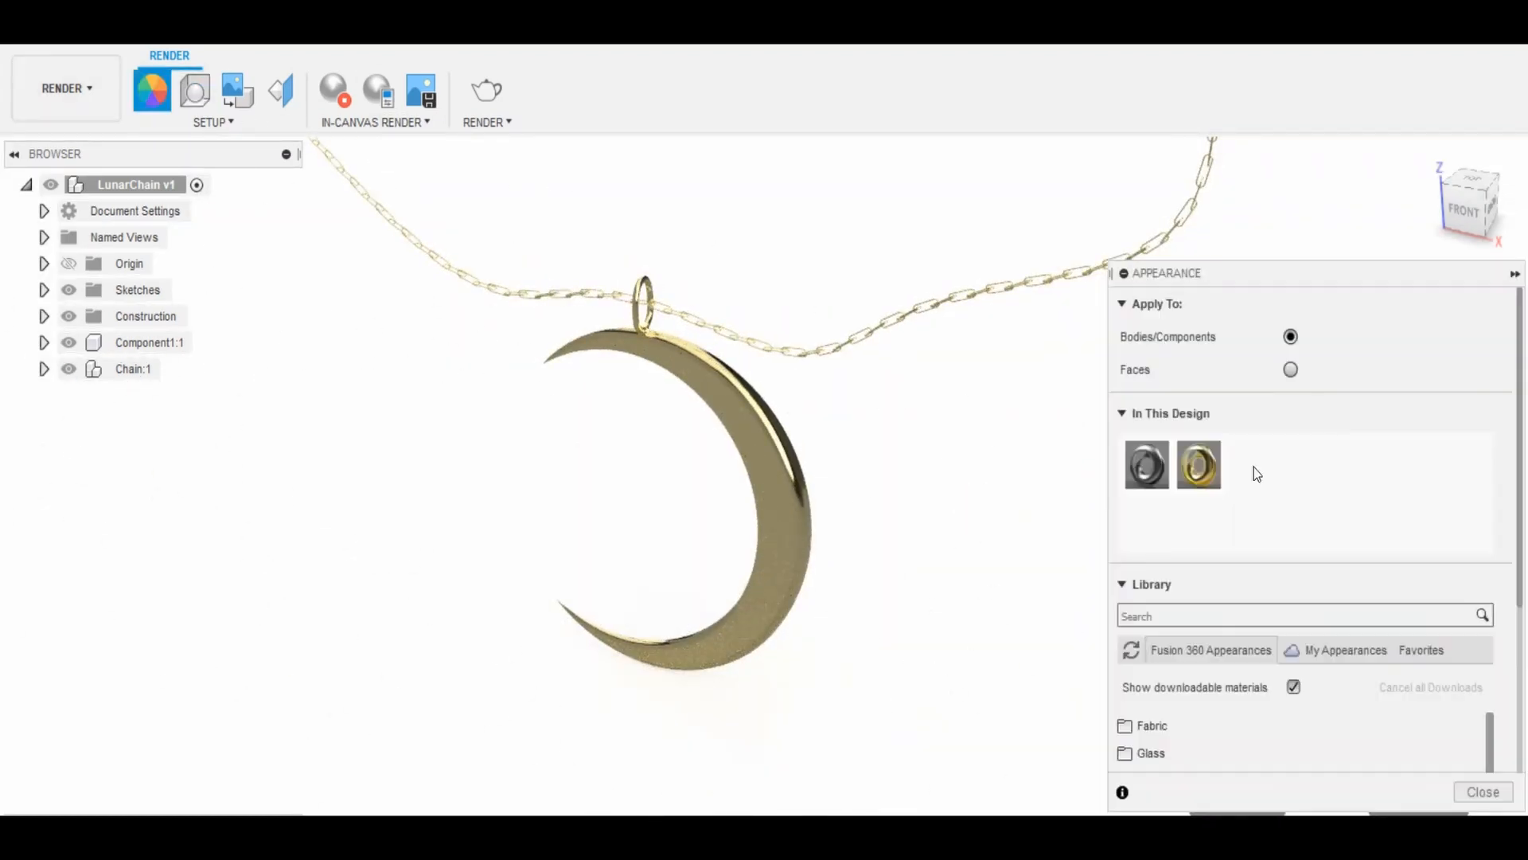
{"action": "right_click", "coordinate": [1210, 468]}
{"action": "left_click", "coordinate": [1244, 479]}
{"action": "mouse_move", "coordinate": [961, 403]}
{"action": "left_mouse_down"}
{"action": "mouse_move", "coordinate": [921, 403]}
{"action": "mouse_move", "coordinate": [960, 404]}
{"action": "left_mouse_up"}
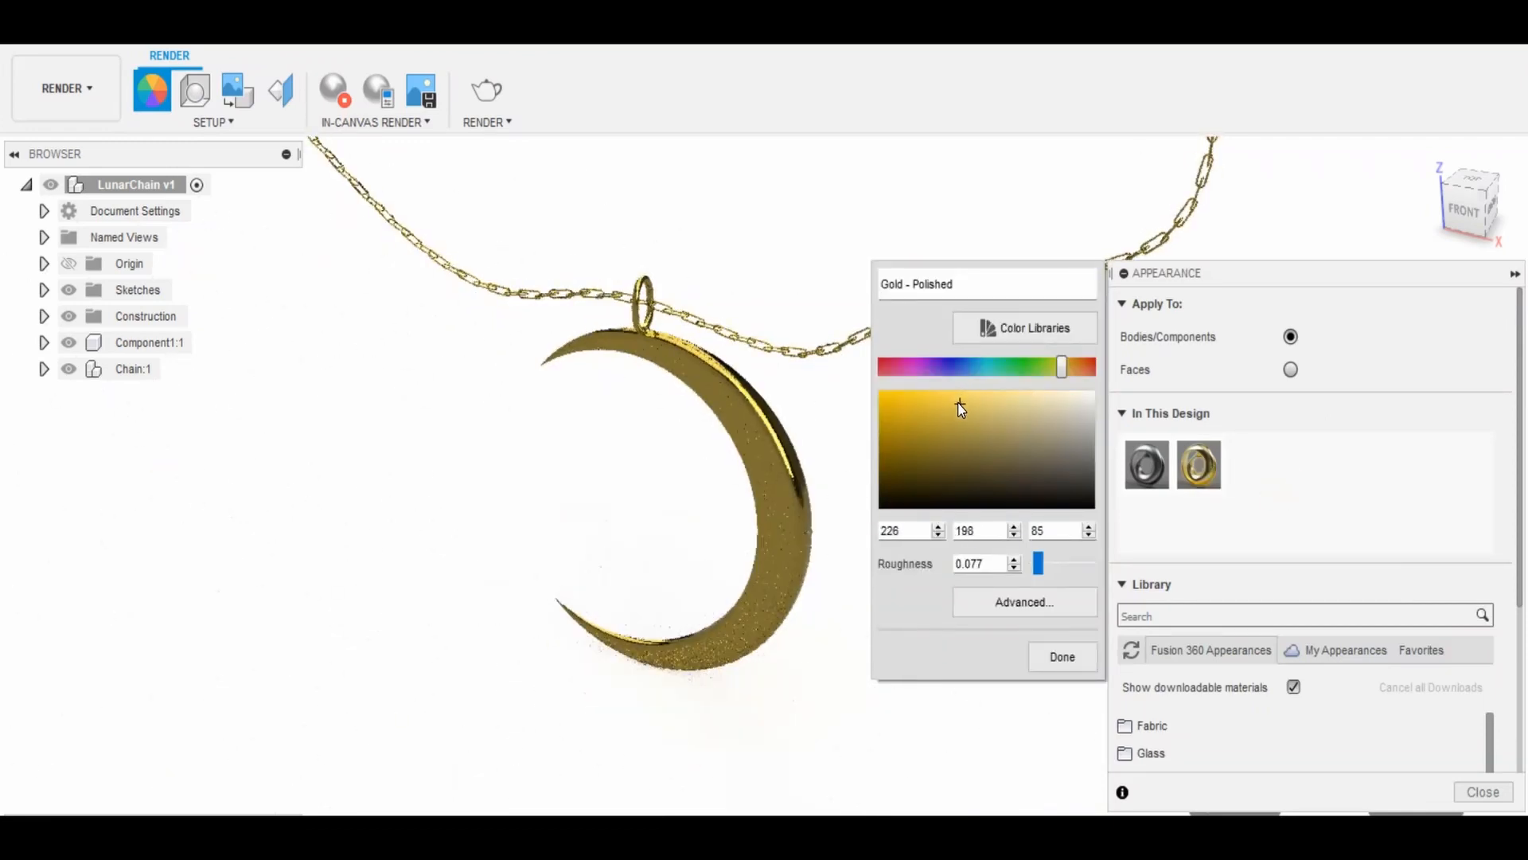
{"action": "left_click", "coordinate": [1061, 655]}
Review the advanced parameters of the Gold - Polished appearance and search the appearance library for gold.
{"action": "right_click", "coordinate": [1199, 465]}
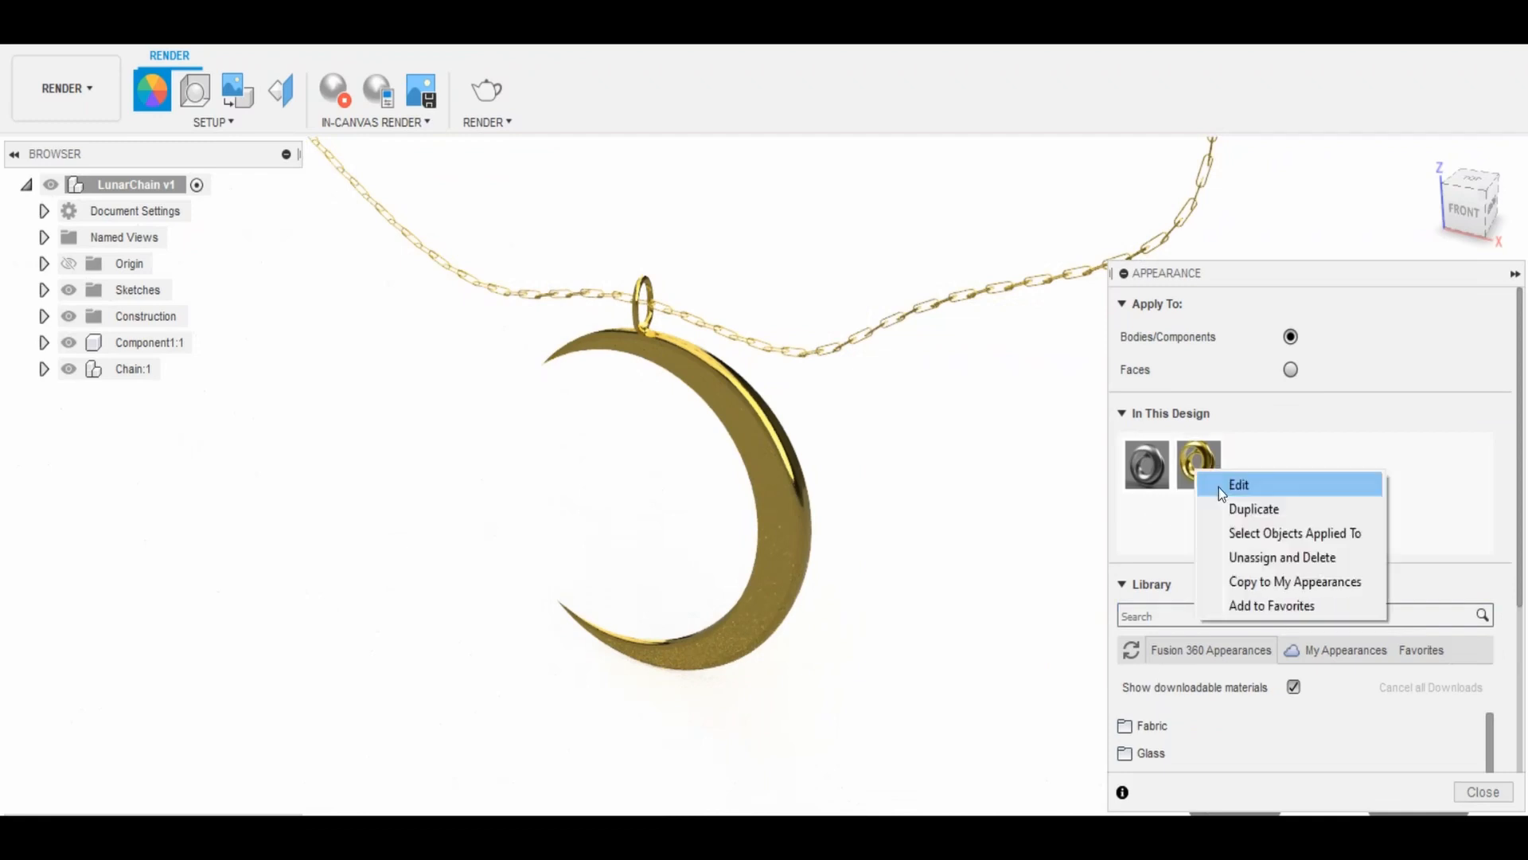
{"action": "left_click", "coordinate": [1243, 482]}
{"action": "left_click", "coordinate": [1025, 602]}
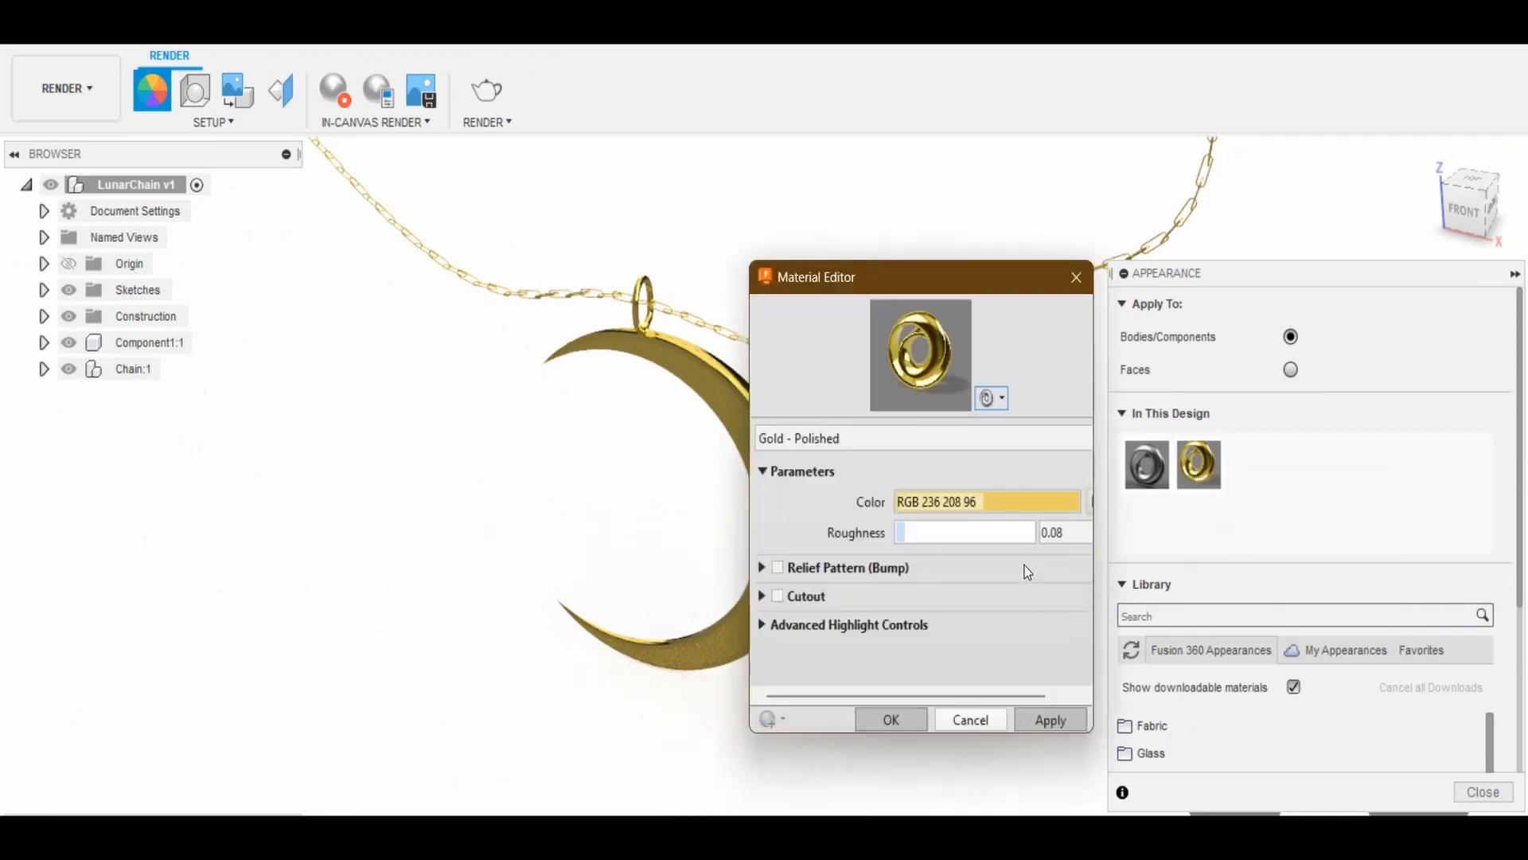
{"action": "left_click", "coordinate": [1081, 278]}
{"action": "scroll", "coordinate": [1151, 426], "scroll_direction": "down", "scroll_amount": 3}
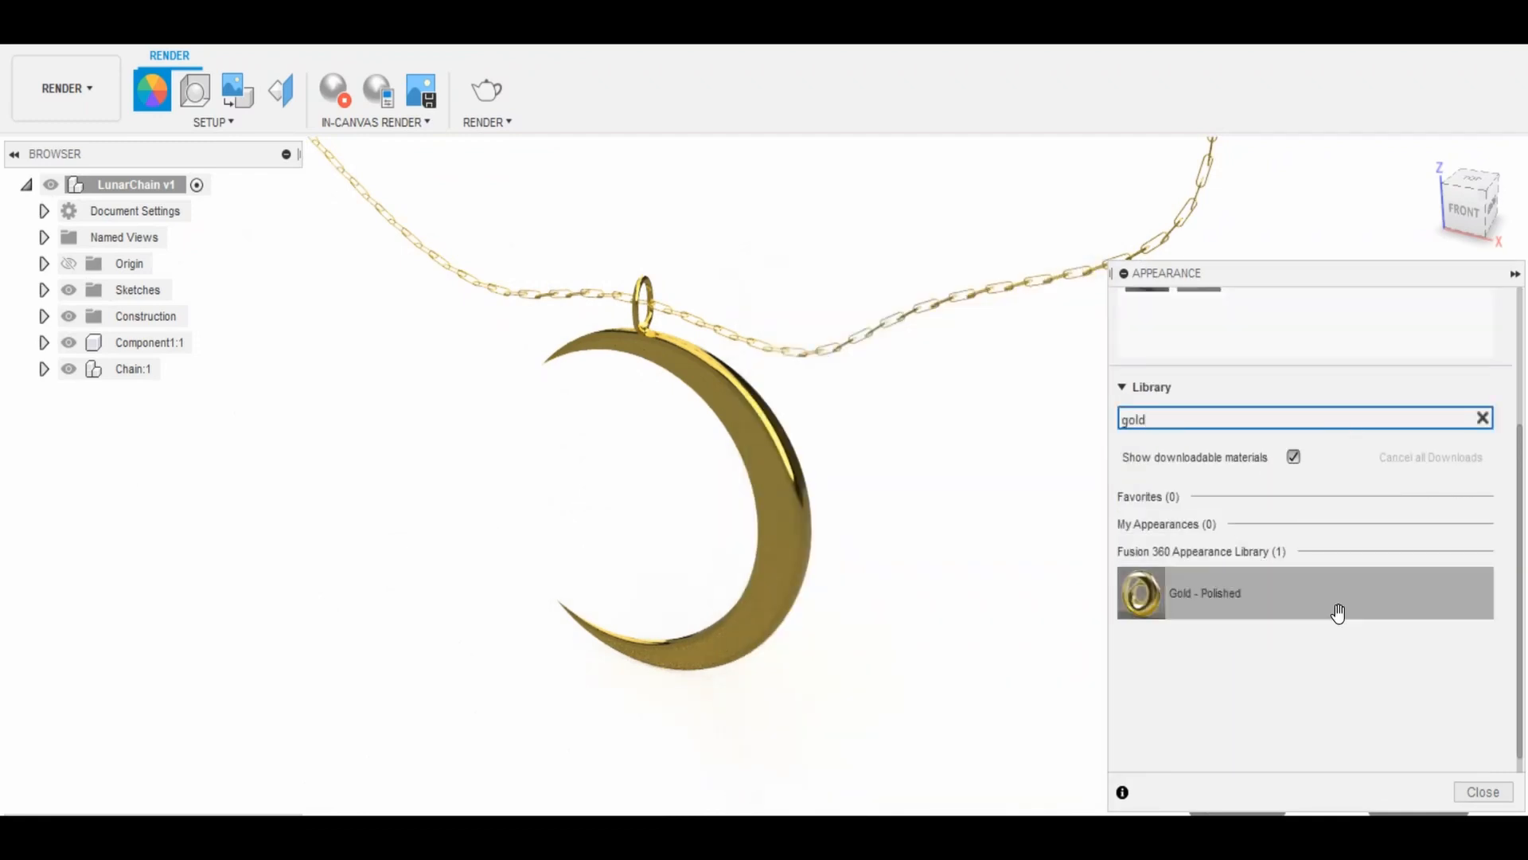
{"action": "left_click", "coordinate": [1482, 418]}
{"action": "scroll", "coordinate": [1282, 505], "scroll_direction": "up", "scroll_amount": 3}
Set the Gold - Polished appearance's roughness to 0 and its color to RGB 243, 216, 107.
{"action": "right_click", "coordinate": [1210, 469]}
{"action": "left_click", "coordinate": [1232, 481]}
{"action": "mouse_move", "coordinate": [1040, 565]}
{"action": "left_mouse_down"}
{"action": "mouse_move", "coordinate": [1105, 565]}
{"action": "mouse_move", "coordinate": [1034, 565]}
{"action": "left_mouse_up"}
{"action": "left_click", "coordinate": [974, 403]}
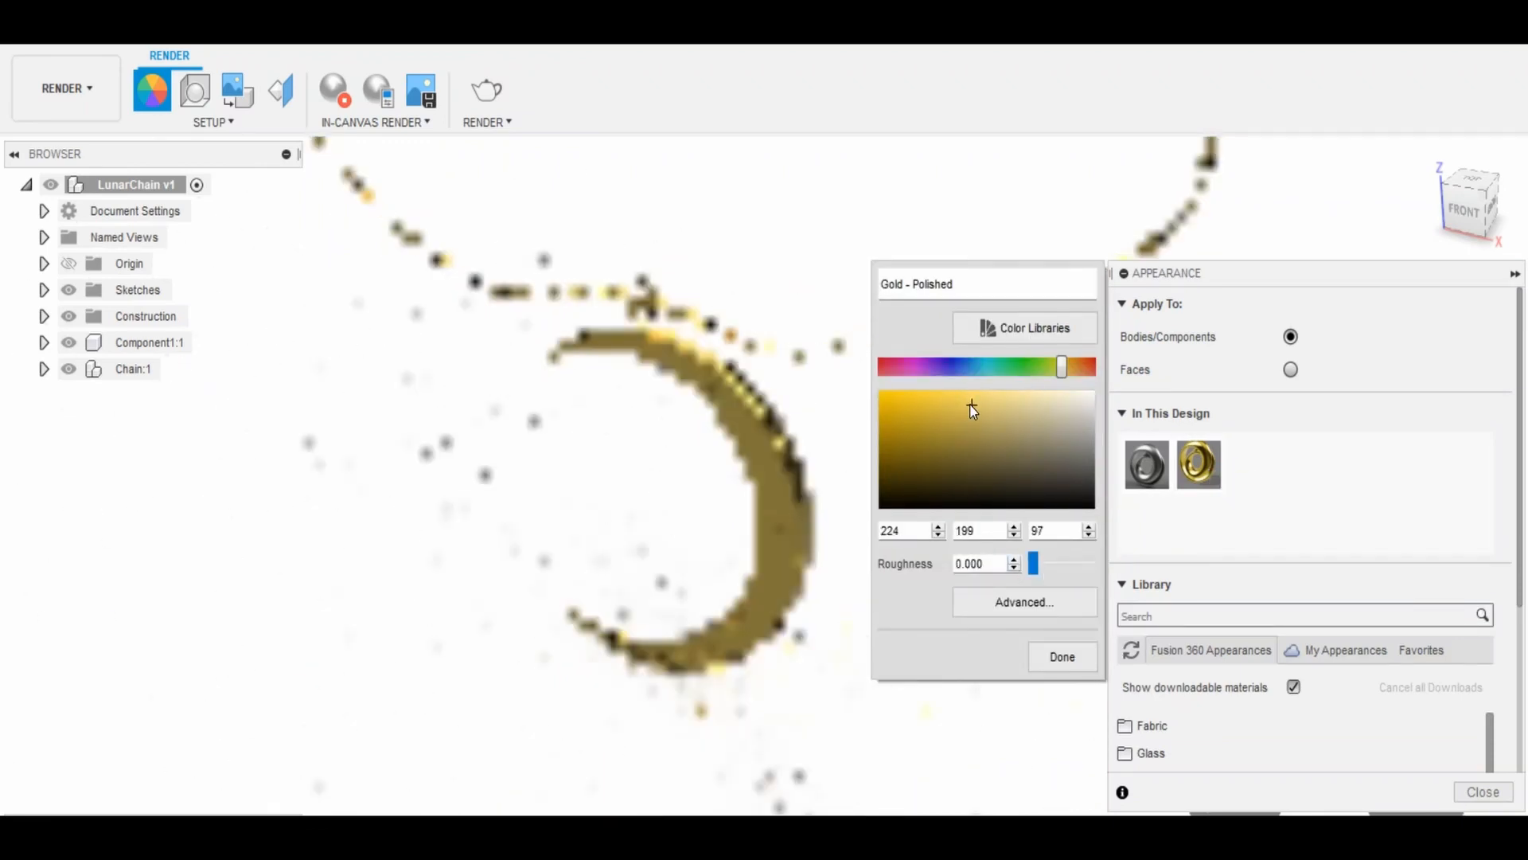
{"action": "left_click_drag", "start_coordinate": [1014, 407], "coordinate": [907, 400]}
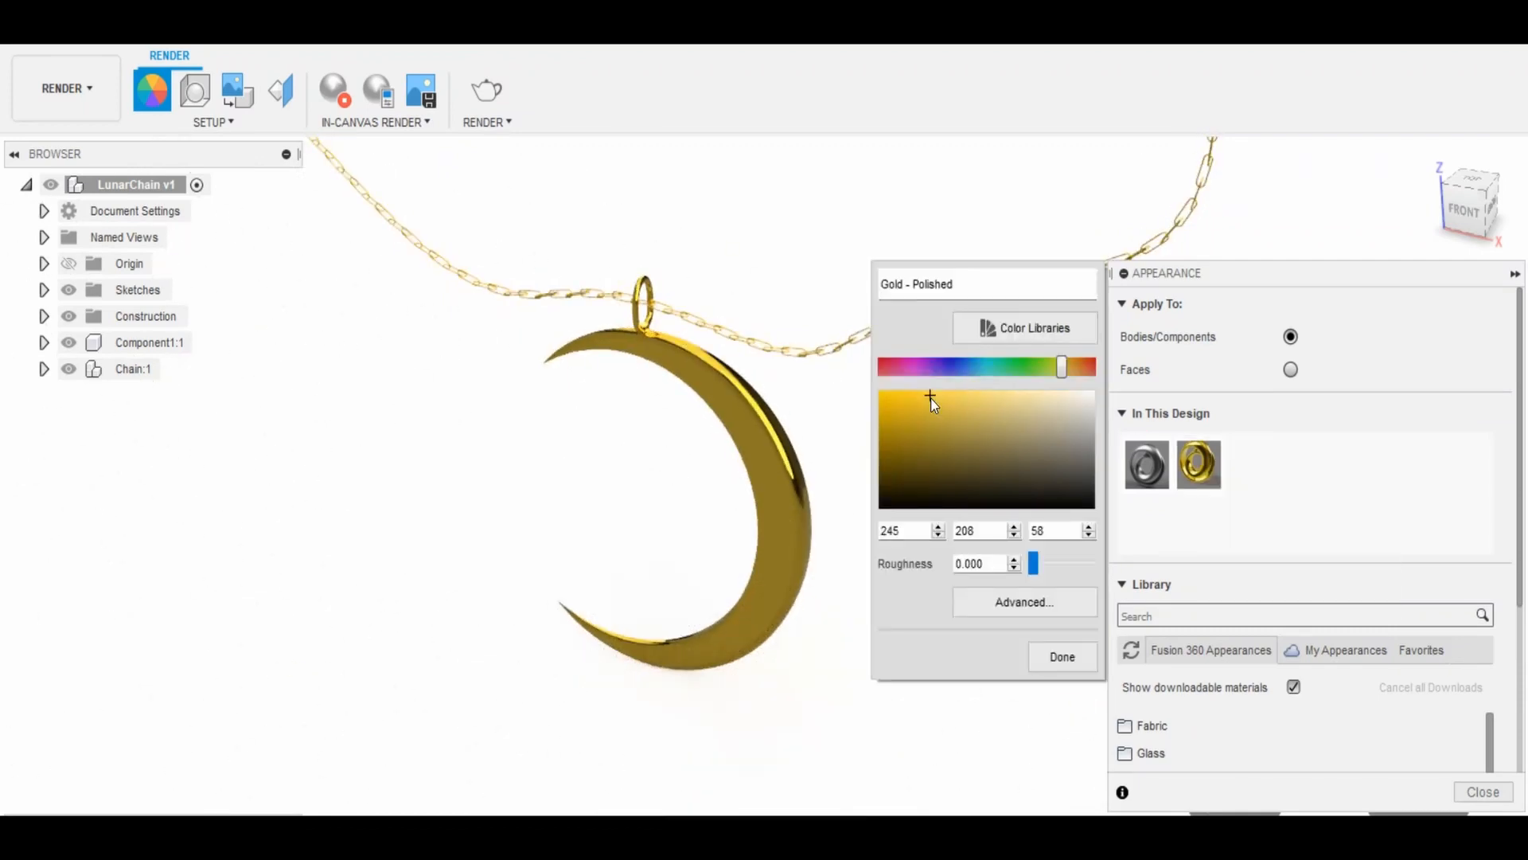
{"action": "left_click_drag", "start_coordinate": [931, 399], "coordinate": [978, 402]}
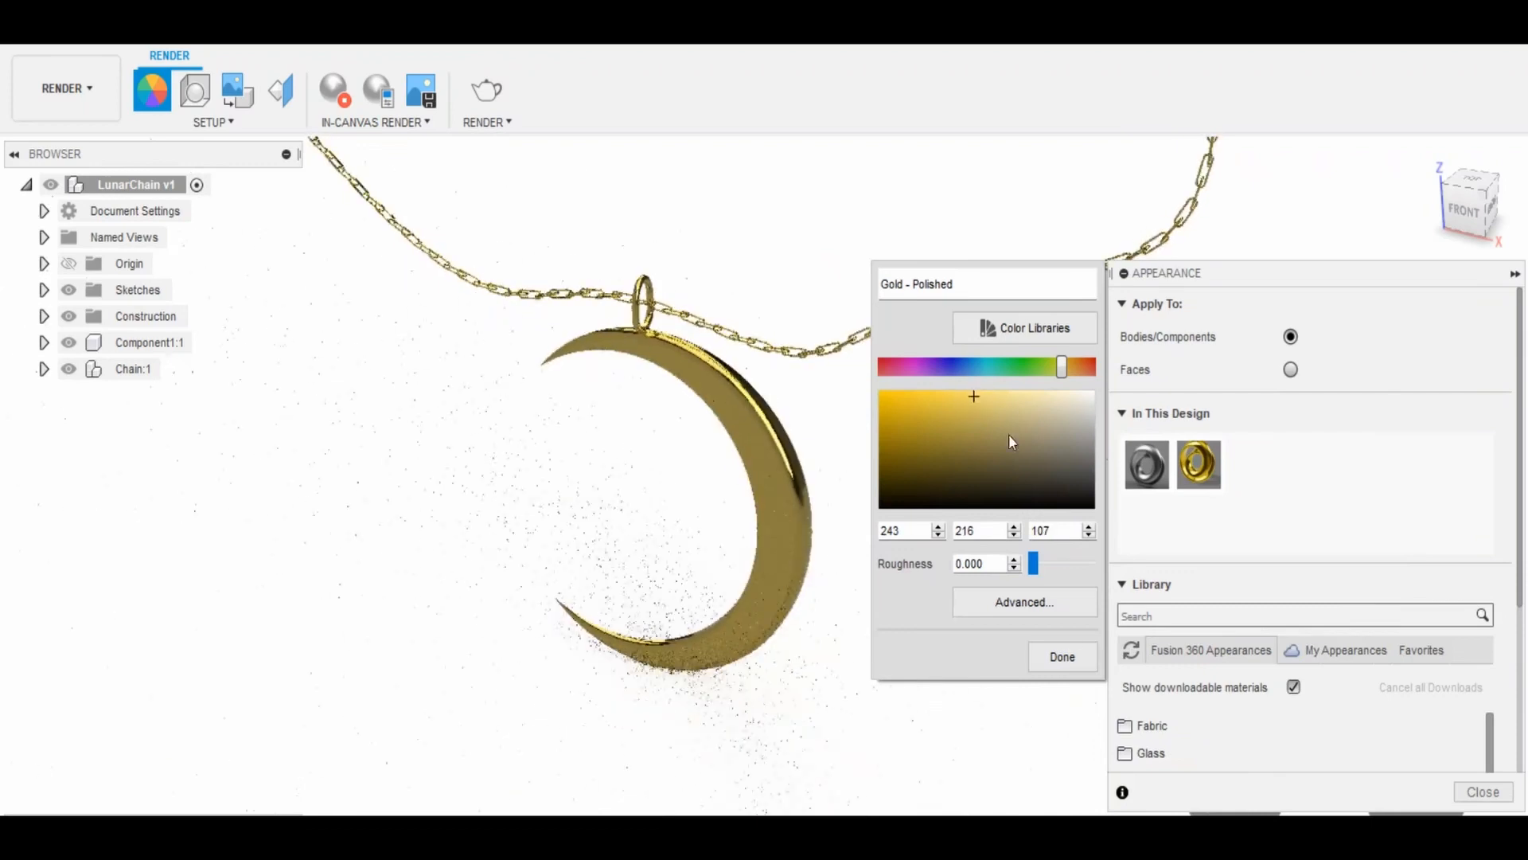
{"action": "left_click", "coordinate": [1063, 656]}
{"action": "left_click", "coordinate": [1483, 791]}
Set the render scene's solid background color to grey, RGB 153, 153, 153.
{"action": "scroll", "coordinate": [904, 479], "scroll_direction": "down", "scroll_amount": 3}
{"action": "middle_click_drag", "start_coordinate": [900, 480], "coordinate": [957, 467], "text": "shift"}
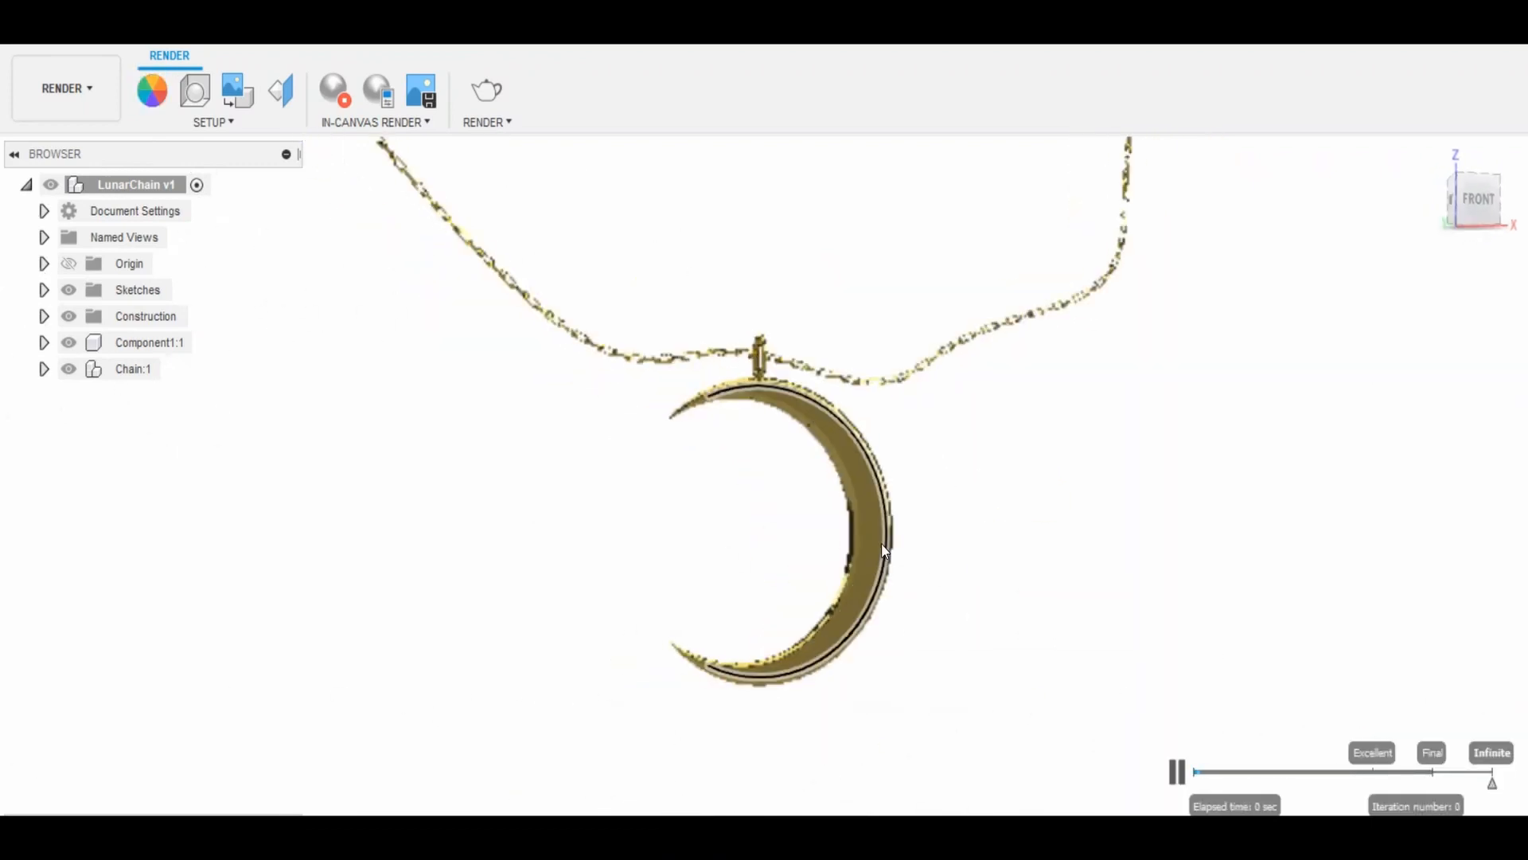
{"action": "scroll", "coordinate": [1078, 508], "scroll_direction": "up", "scroll_amount": 3}
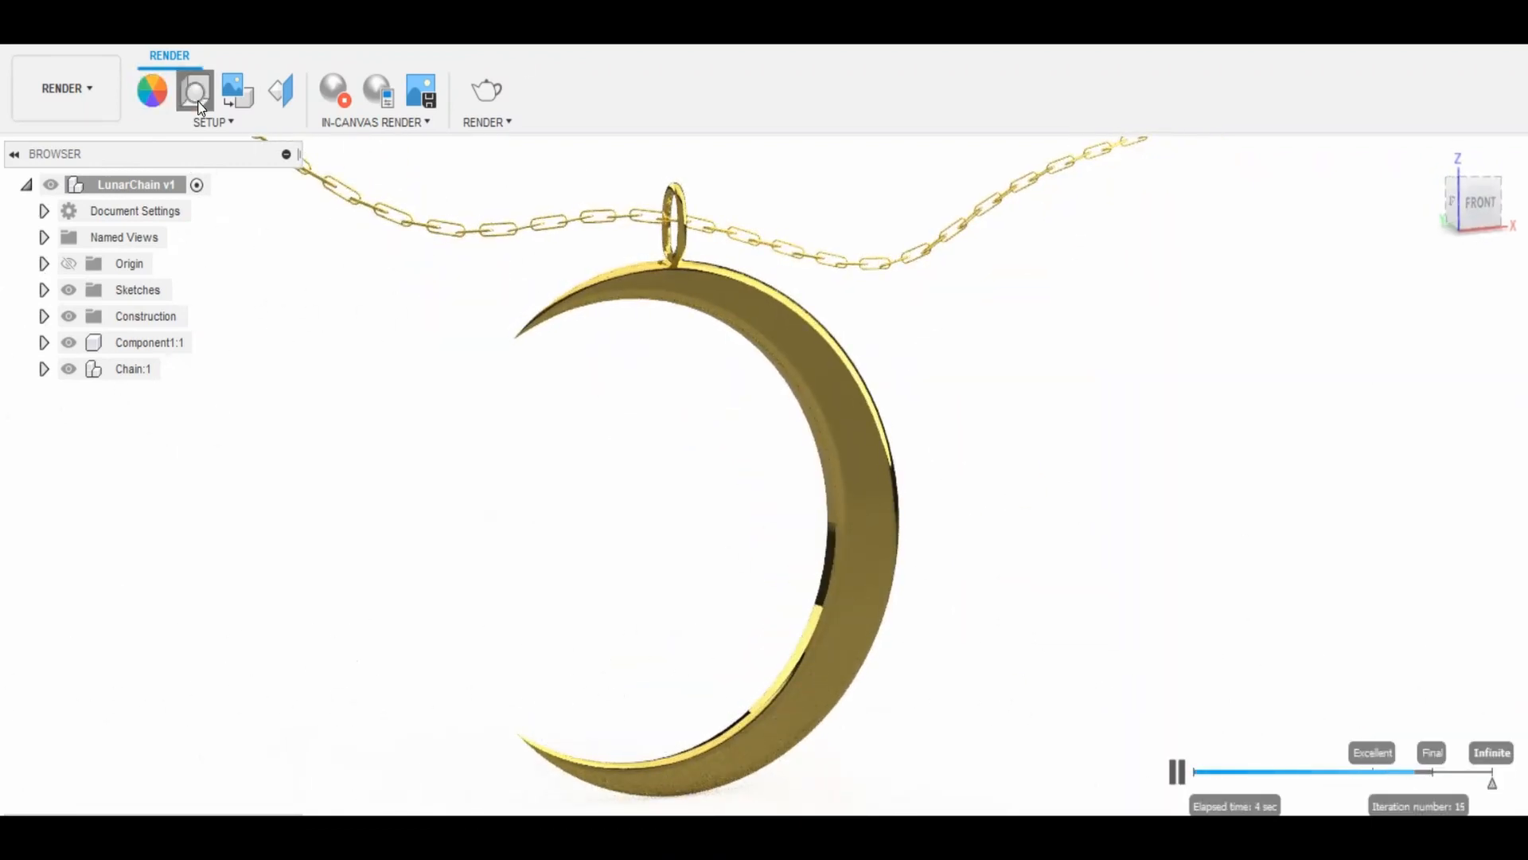
{"action": "left_click", "coordinate": [197, 91]}
{"action": "left_click", "coordinate": [1389, 493]}
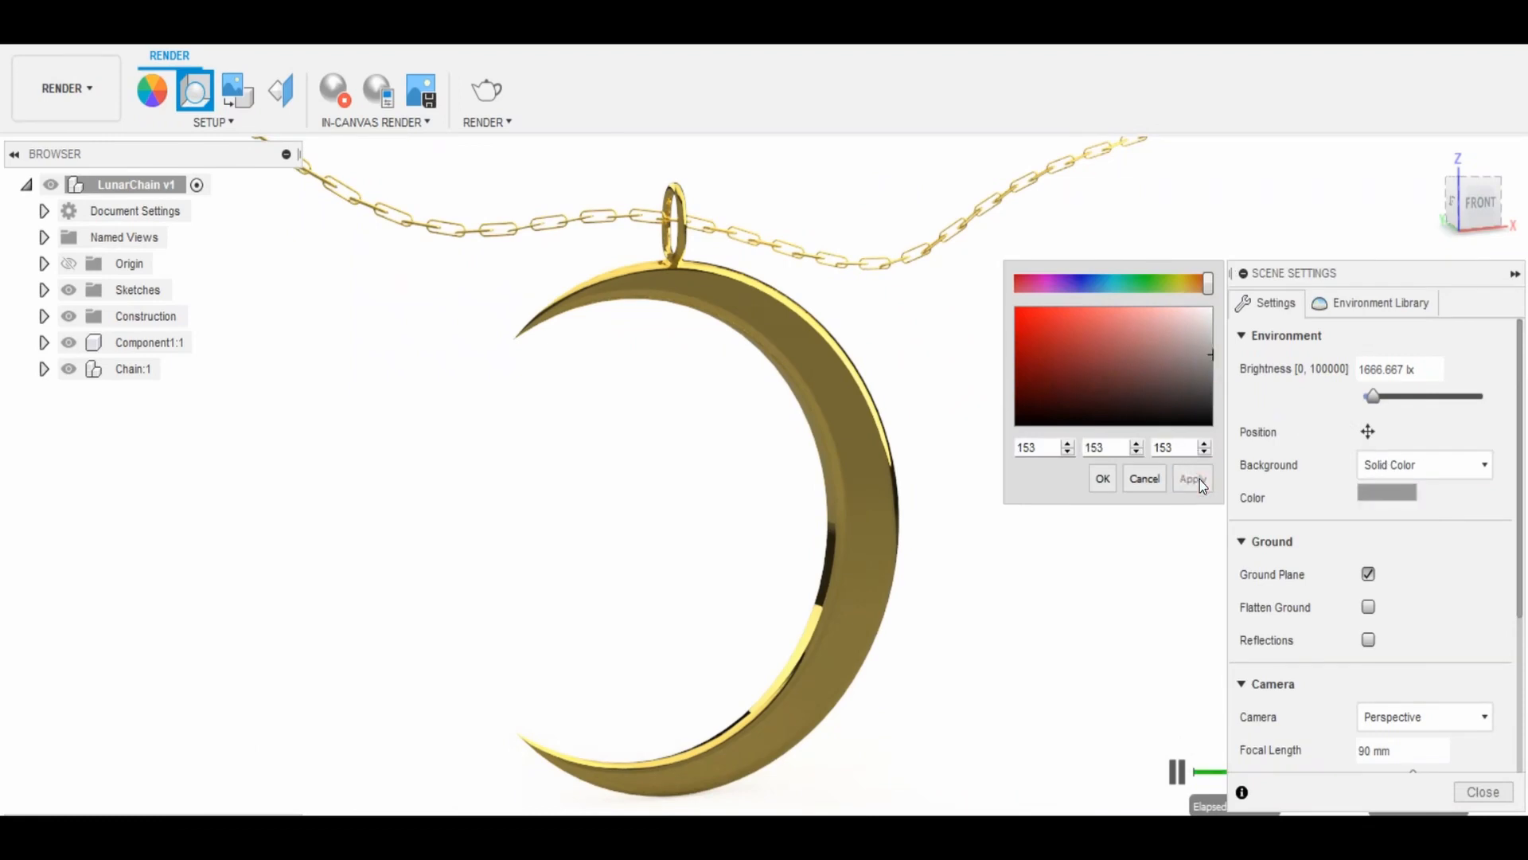
{"action": "left_click", "coordinate": [1102, 478]}
{"action": "left_click", "coordinate": [1465, 790]}
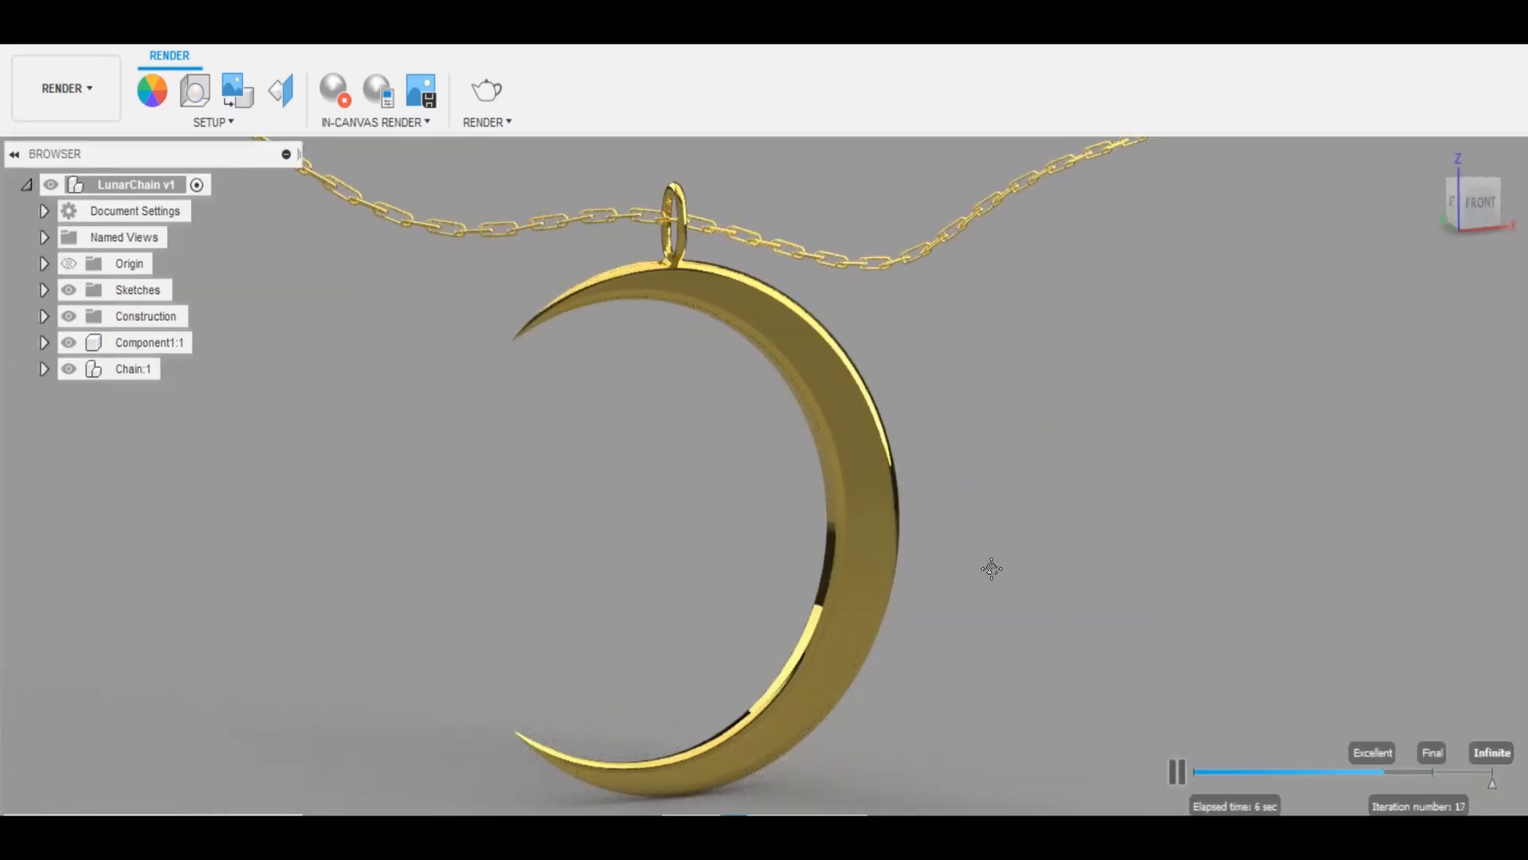
{"action": "scroll", "coordinate": [1024, 553], "scroll_direction": "down", "scroll_amount": 2}
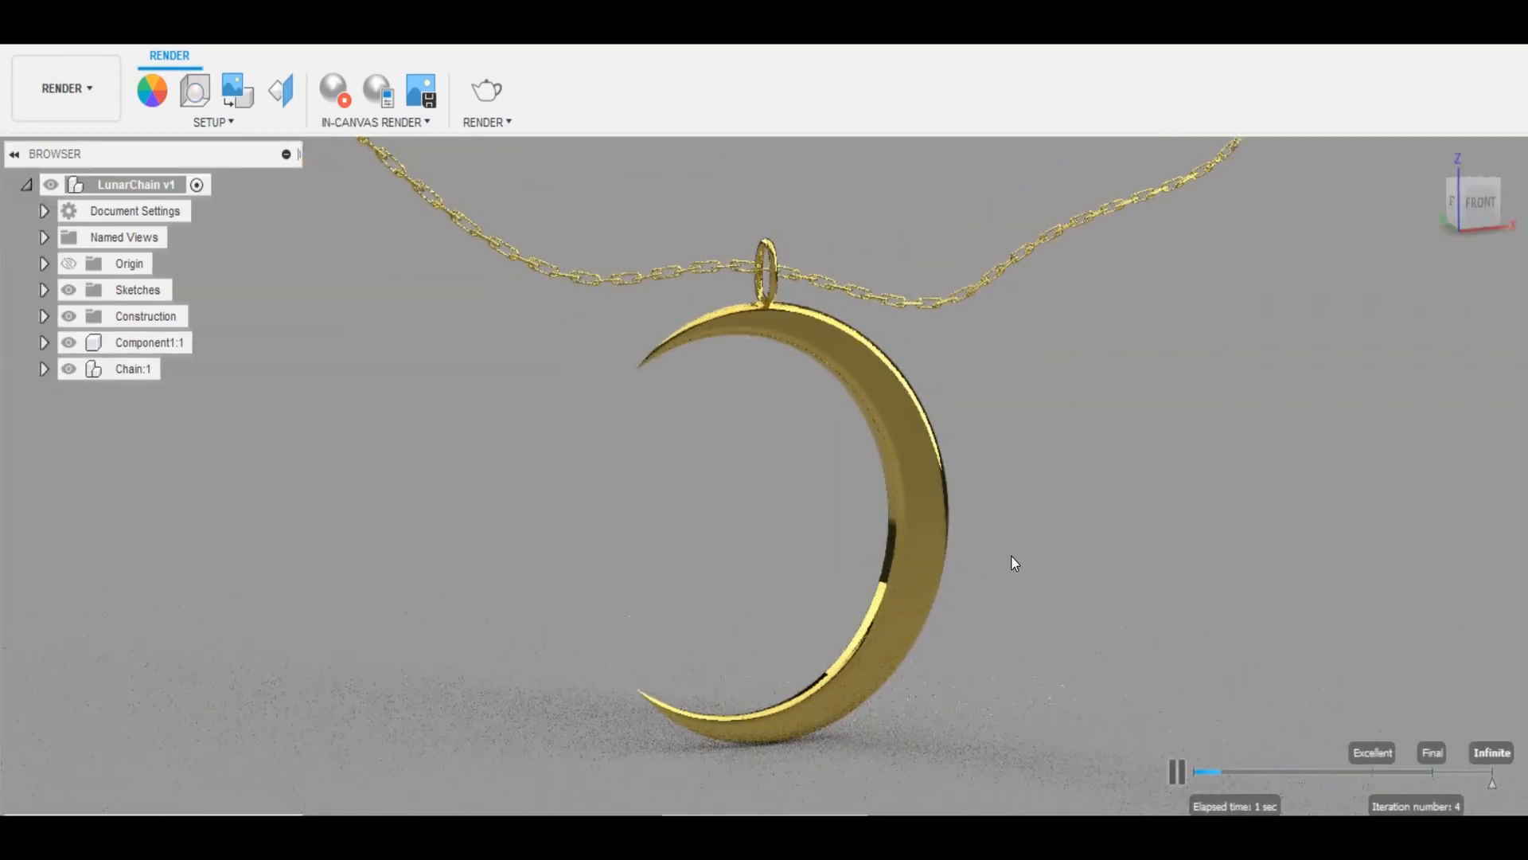